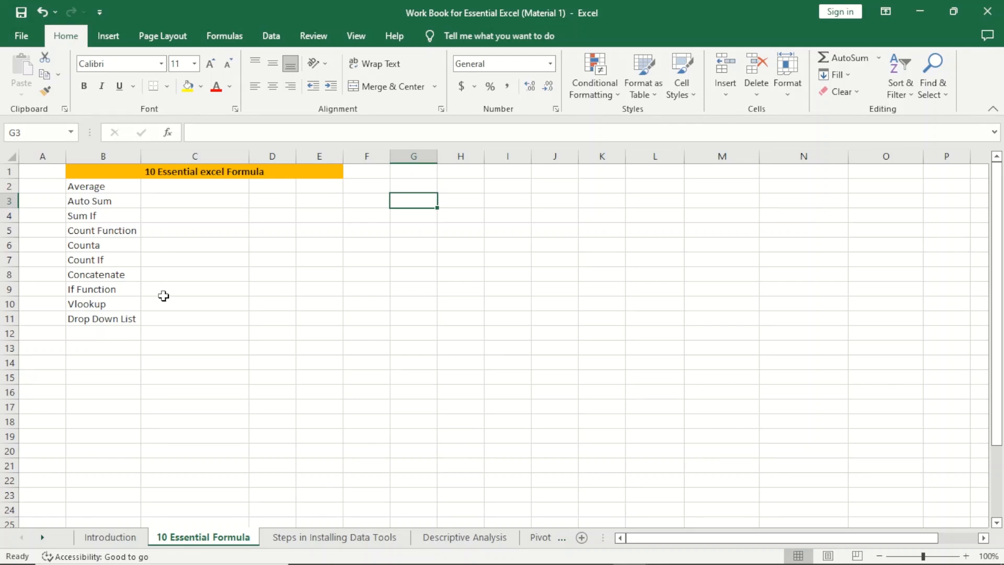
Step: Enter the first four sample first names into G2:G5
{"action": "left_click", "coordinate": [424, 188]}
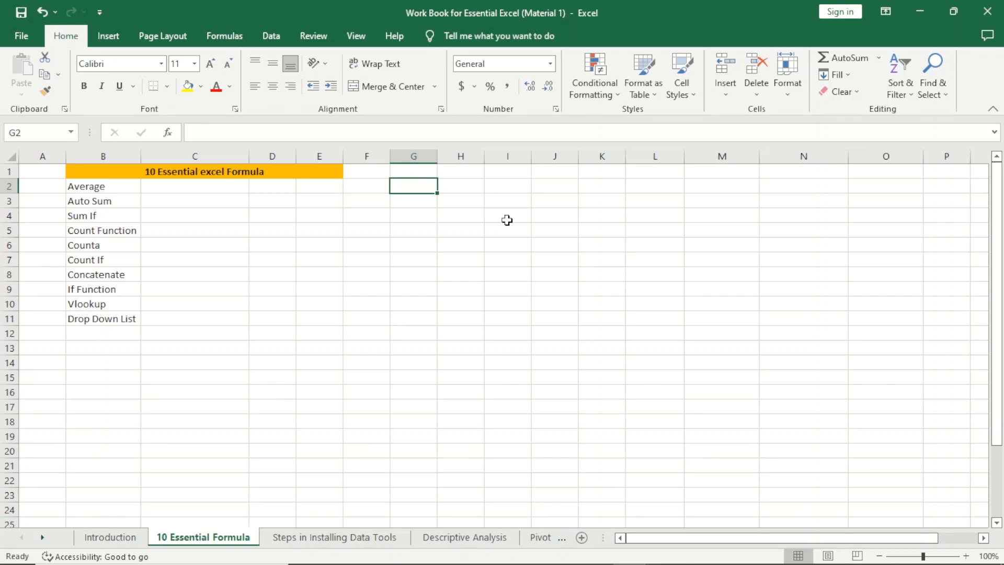
{"action": "type", "text": "Adewale"}
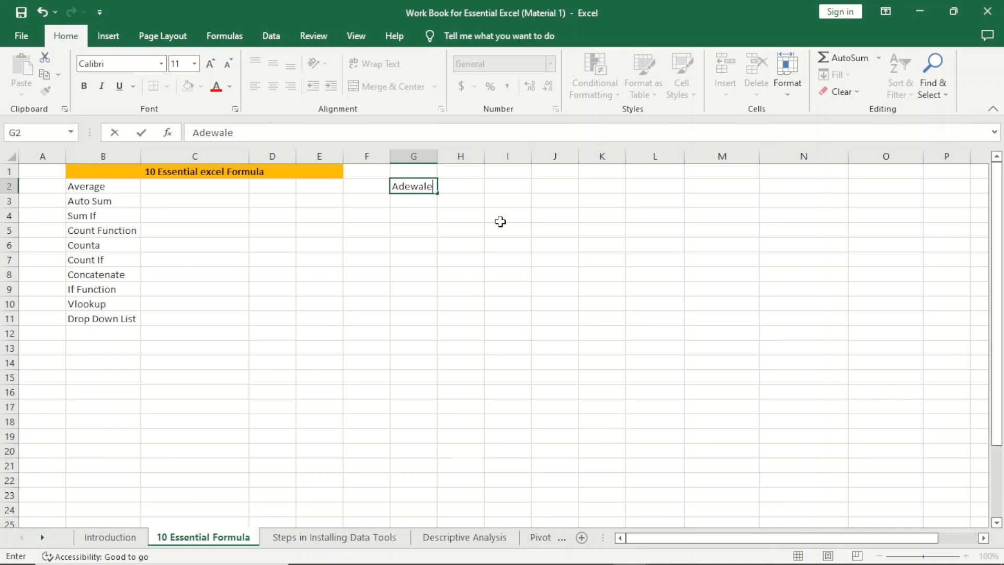
{"action": "key", "text": "Return"}
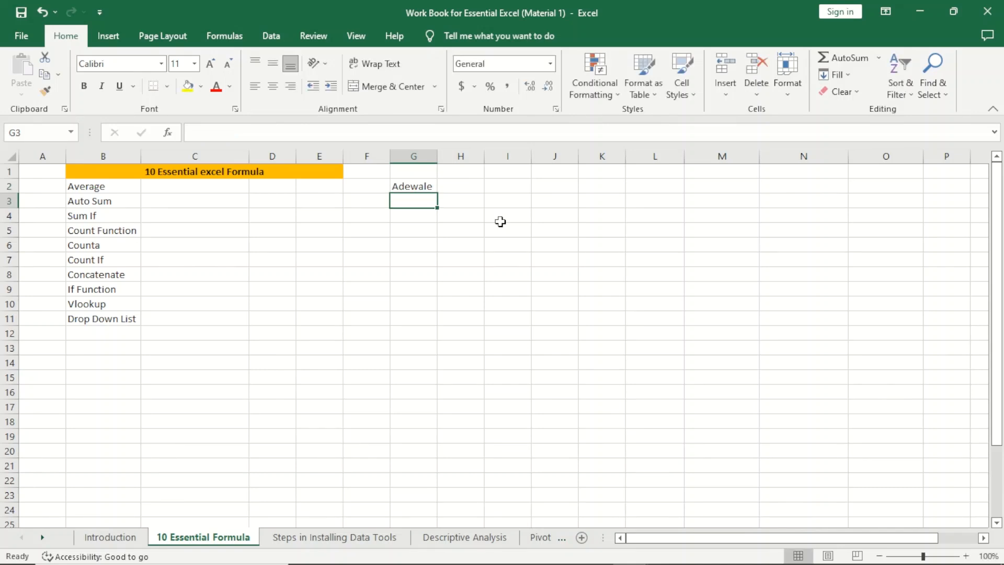
{"action": "type", "text": "Segun"}
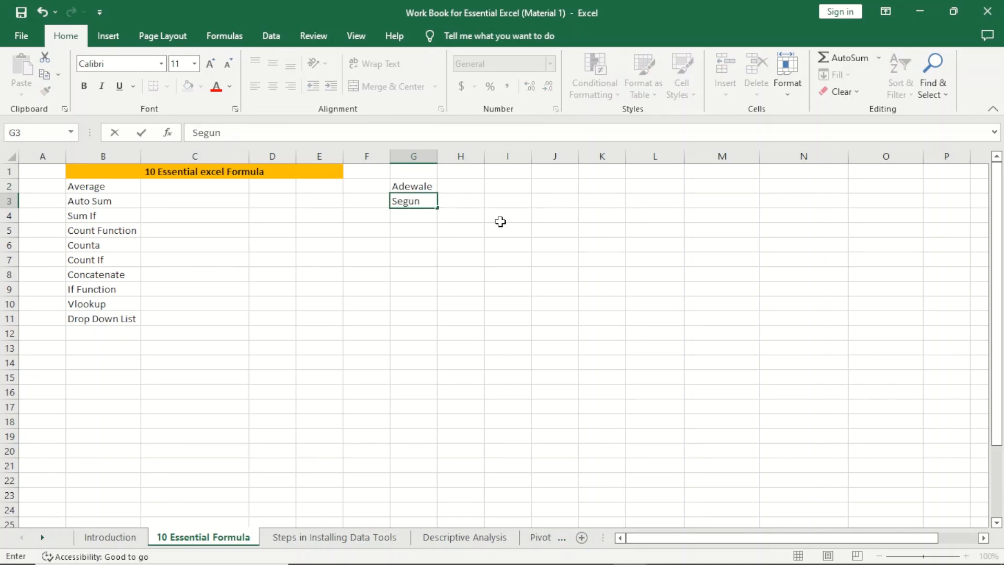
{"action": "key", "text": "Return"}
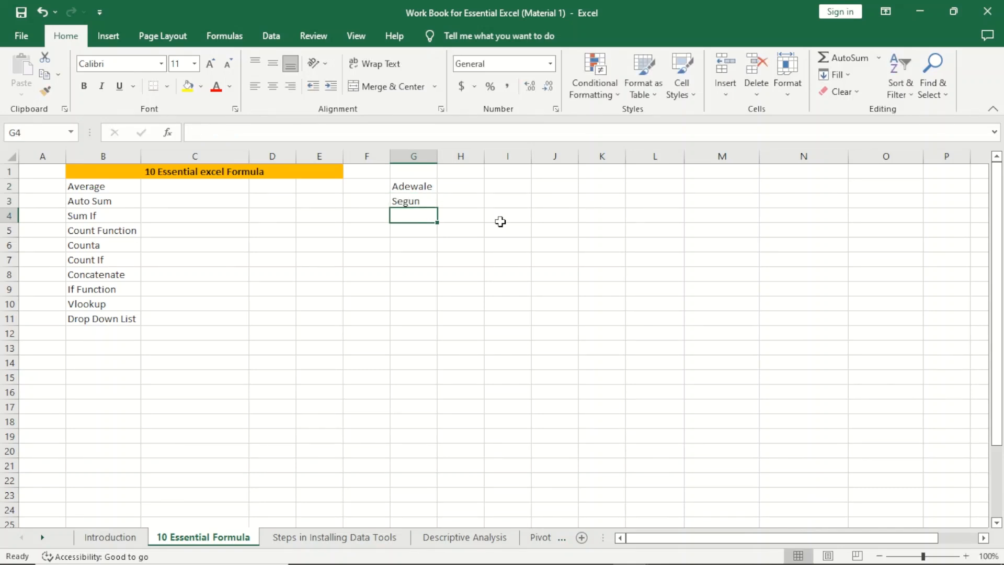
{"action": "type", "text": "Omowunmi"}
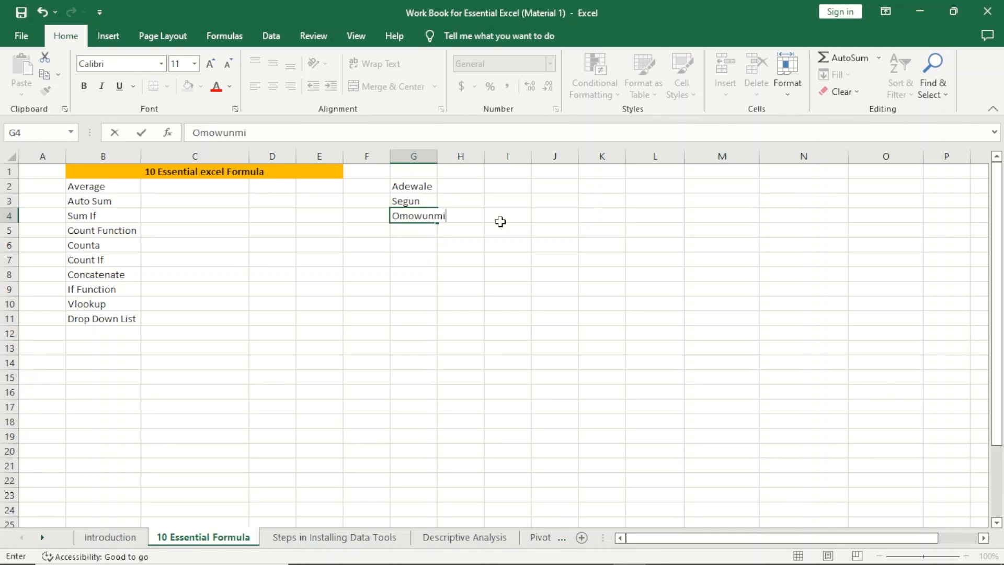
{"action": "key", "text": "Return"}
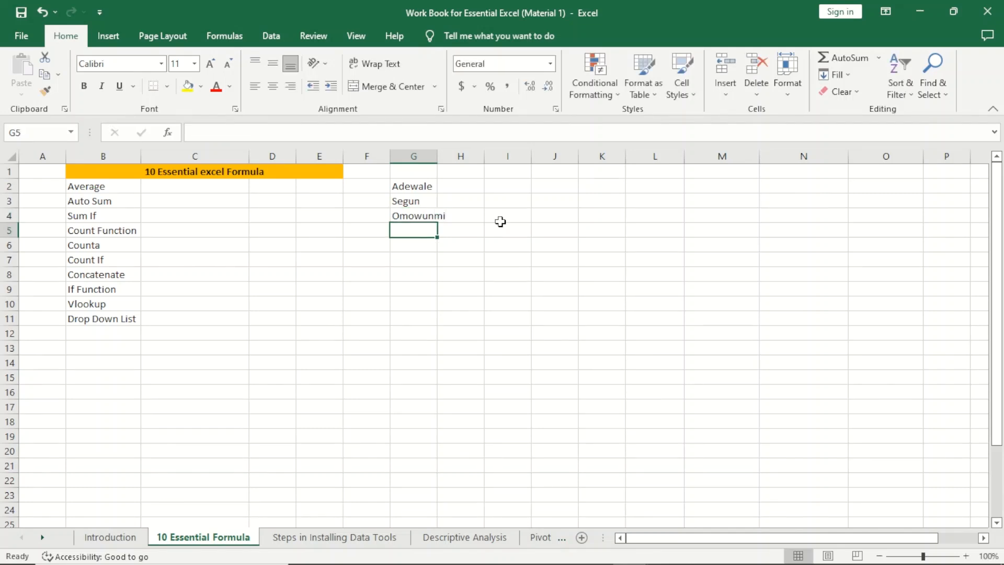
{"action": "type", "text": "Bisola"}
{"action": "key", "text": "Return"}
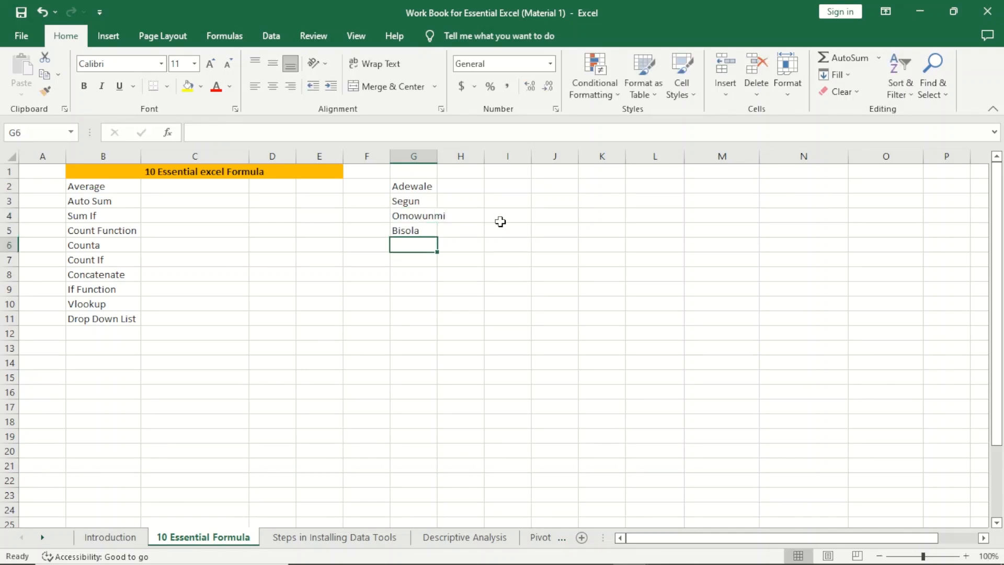
Step: Enter the remaining four first names into G6:G9, correcting the typo in G9
{"action": "type", "text": "Aliyu"}
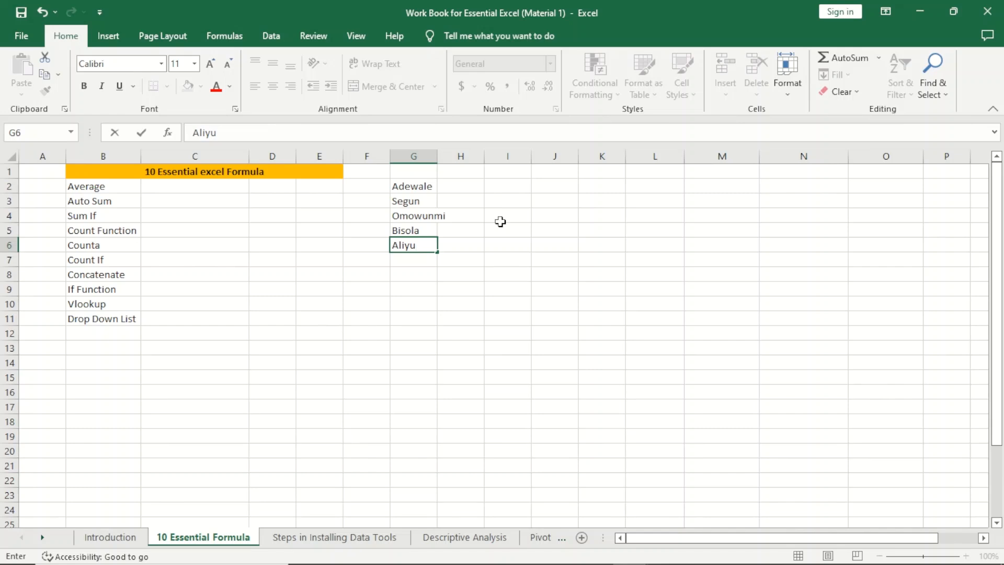
{"action": "key", "text": "Return"}
{"action": "type", "text": "S"}
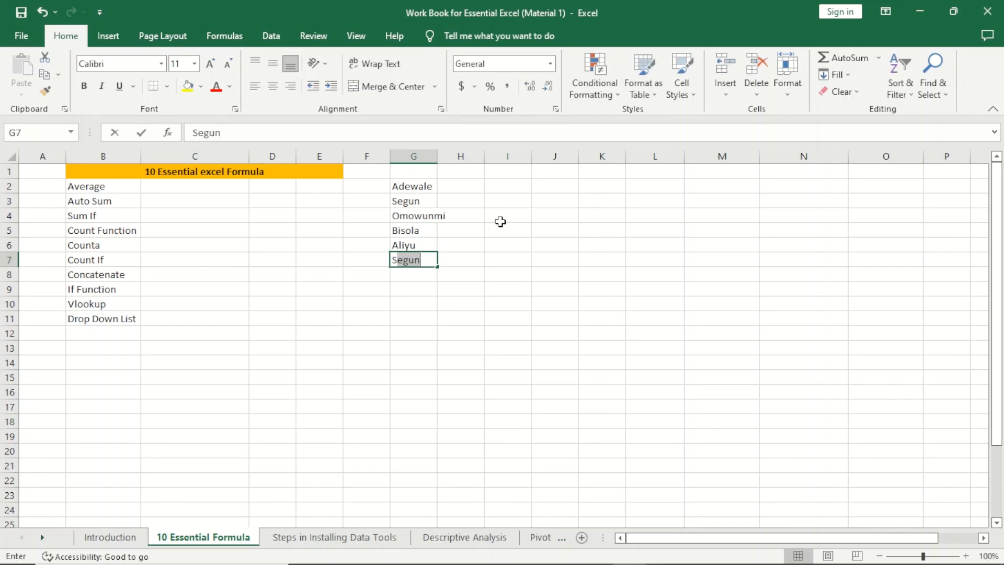
{"action": "type", "text": "amson"}
{"action": "key", "text": "Return"}
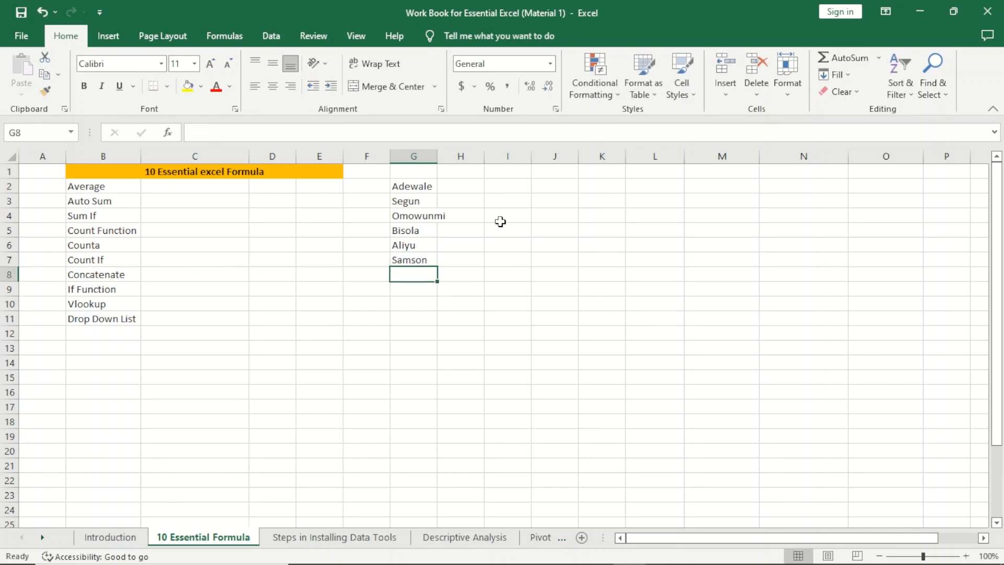
{"action": "type", "text": "Nurudeen"}
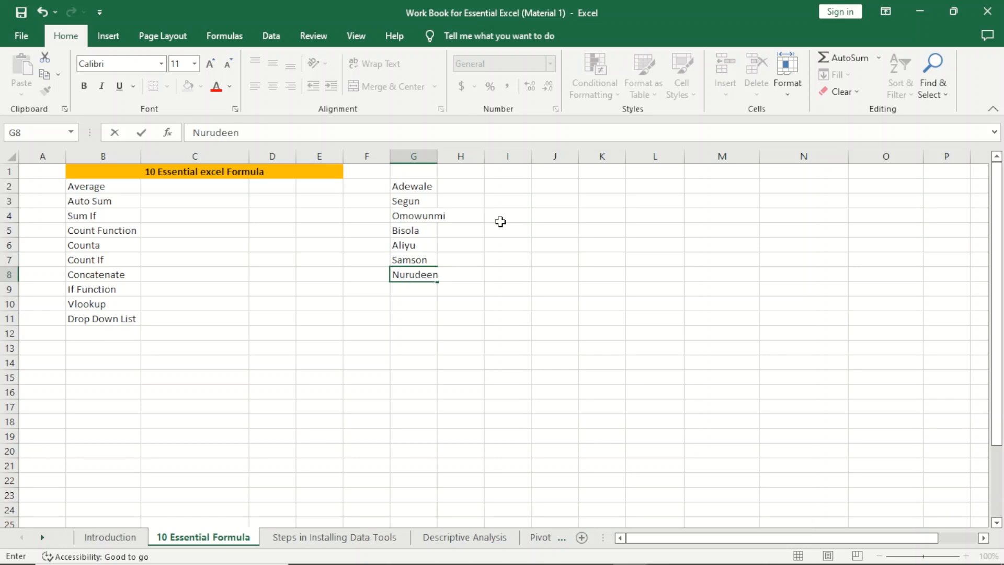
{"action": "key", "text": "Return"}
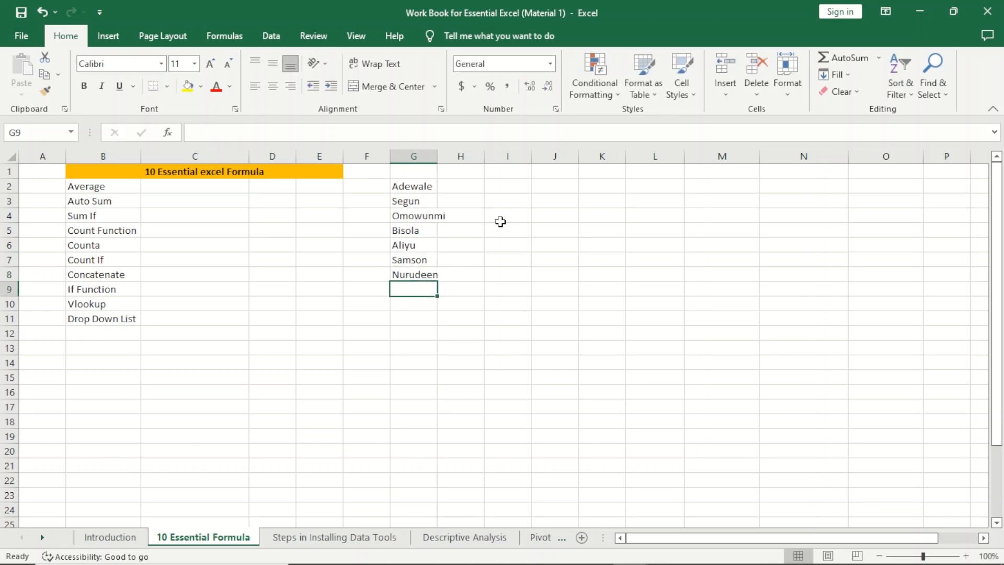
{"action": "type", "text": "<"}
{"action": "key", "text": "BackSpace"}
{"action": "type", "text": "Mmagaji"}
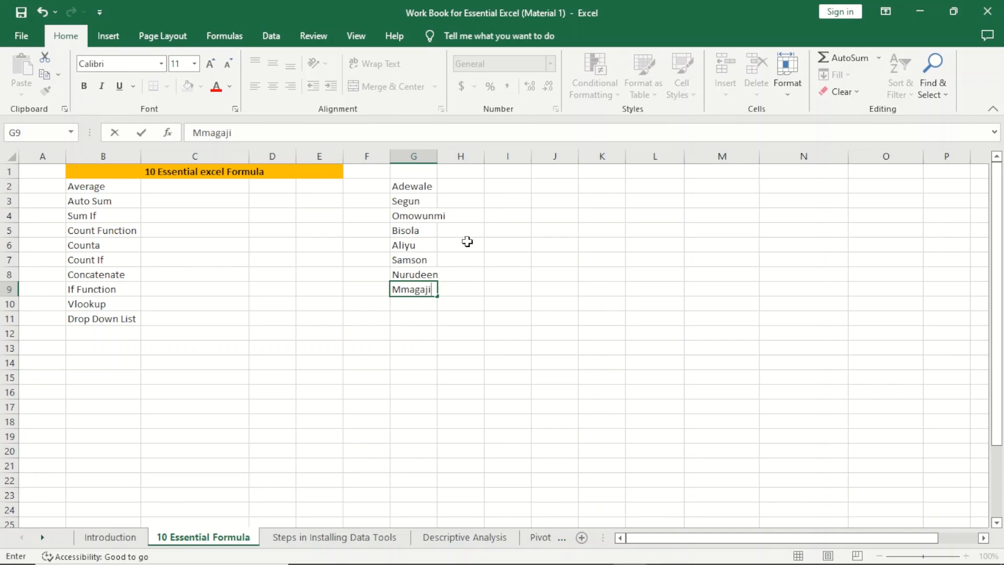
{"action": "key", "text": "BackSpace"}
{"action": "key", "text": "BackSpace"}
{"action": "key", "text": "BackSpace"}
{"action": "key", "text": "BackSpace"}
{"action": "key", "text": "BackSpace"}
{"action": "key", "text": "BackSpace"}
{"action": "type", "text": "agaji"}
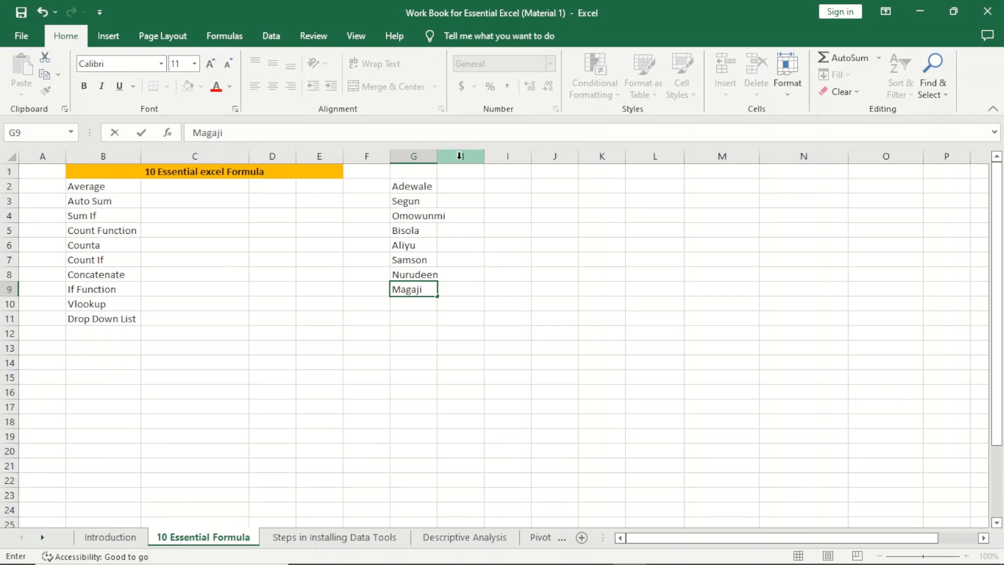
Step: Head column H 'Price' and enter 456, 345, 345 and 678 in H2:H5
{"action": "left_click", "coordinate": [457, 175]}
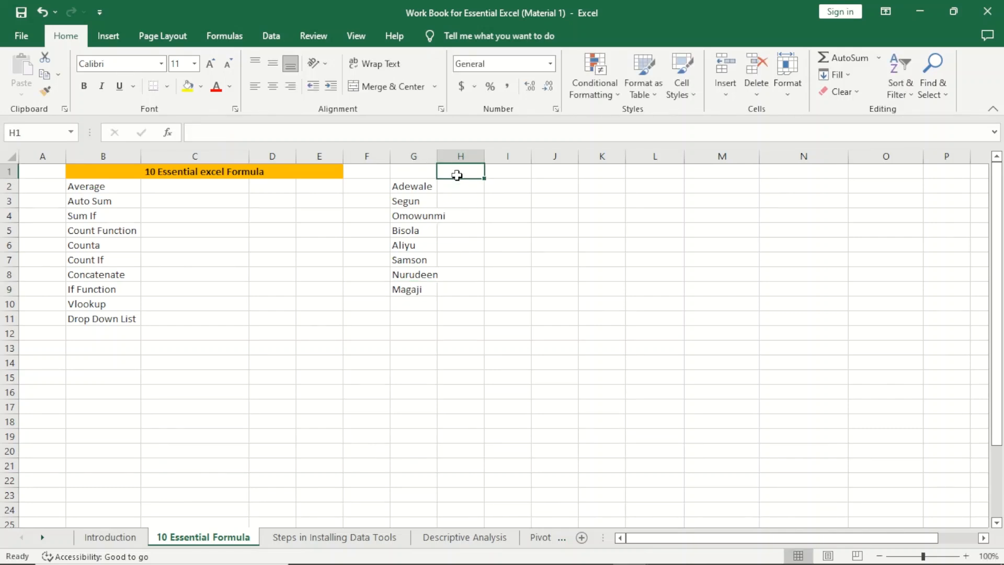
{"action": "type", "text": "Price"}
{"action": "key", "text": "Return"}
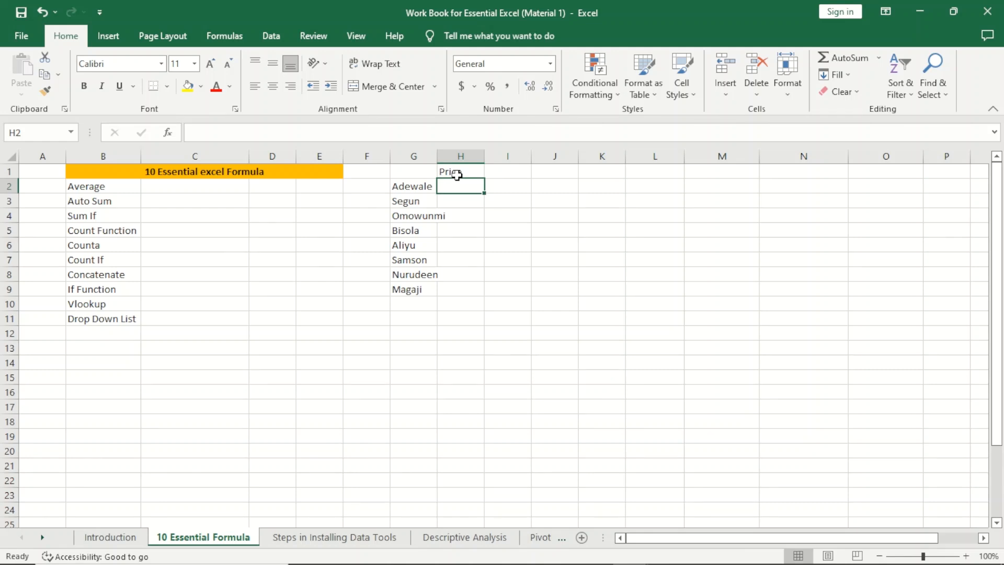
{"action": "type", "text": "456"}
{"action": "key", "text": "Return"}
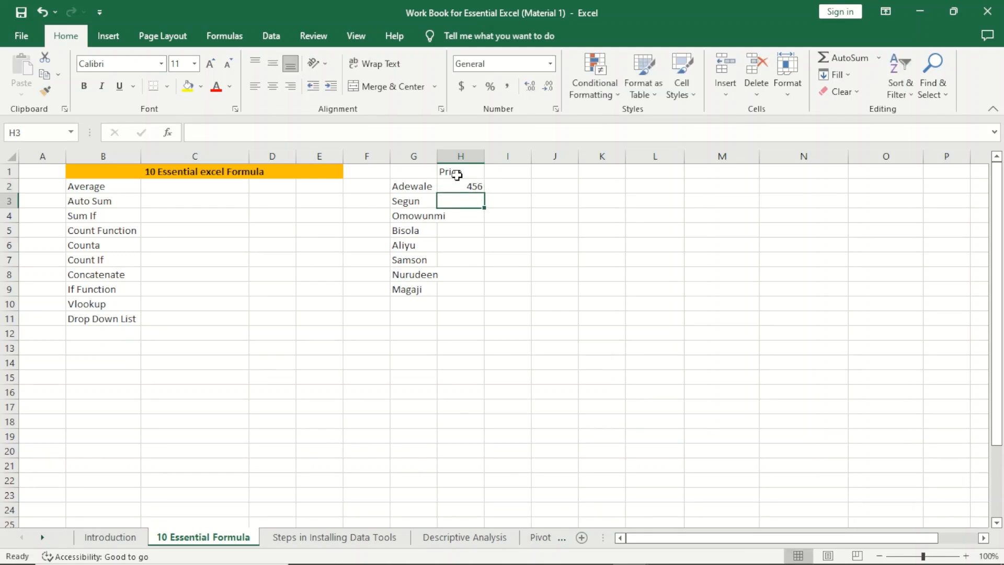
{"action": "type", "text": "345"}
{"action": "key", "text": "Return"}
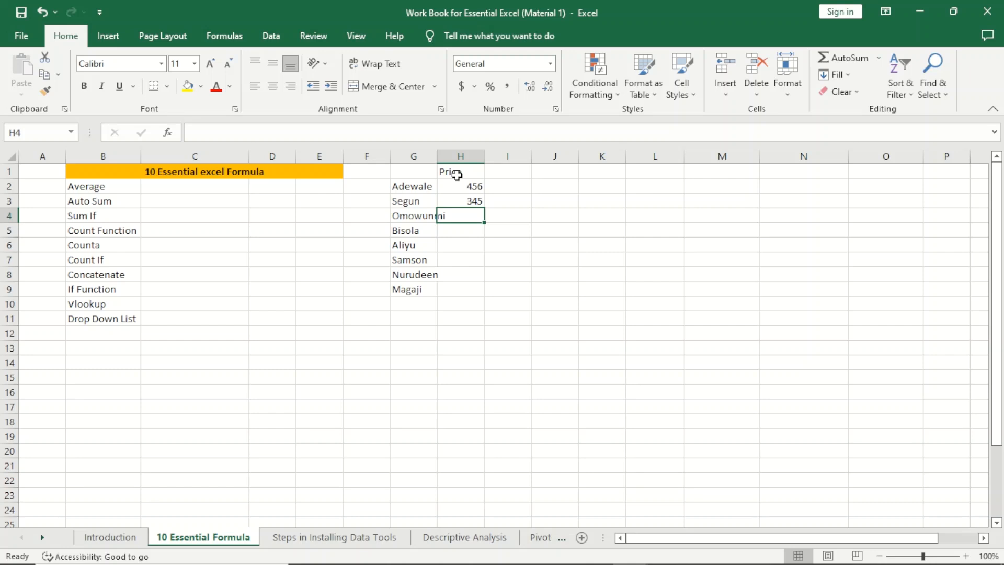
{"action": "type", "text": "345"}
{"action": "key", "text": "Return"}
{"action": "type", "text": "678"}
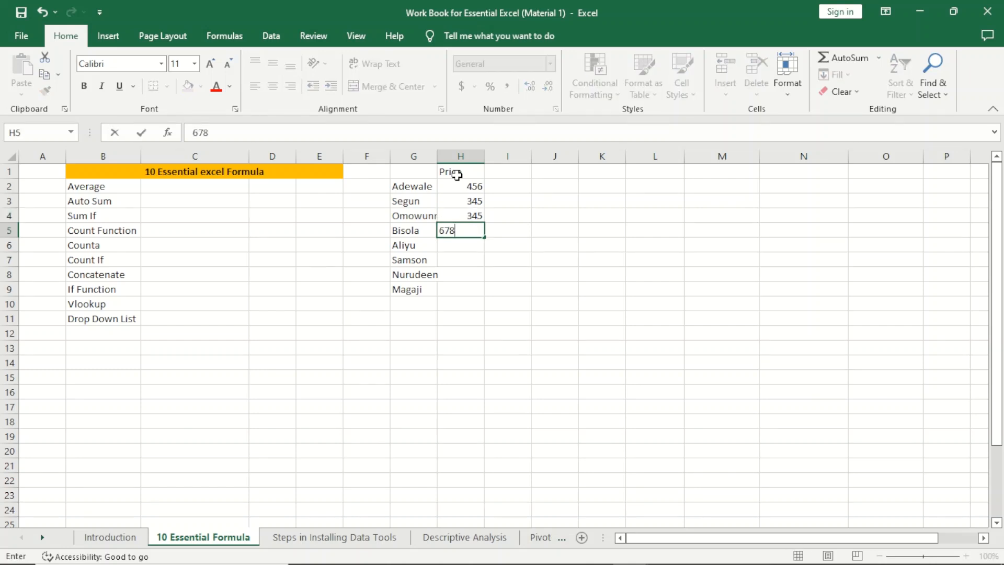
{"action": "key", "text": "Return"}
Step: Enter 907, 234, 234 and 123 in H6:H9
{"action": "type", "text": "907"}
{"action": "key", "text": "Return"}
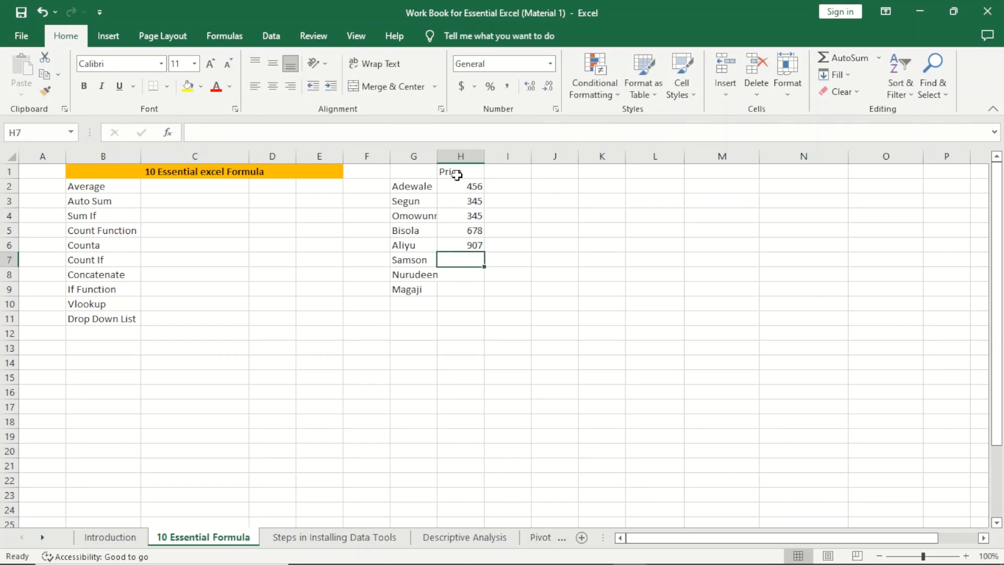
{"action": "type", "text": "234"}
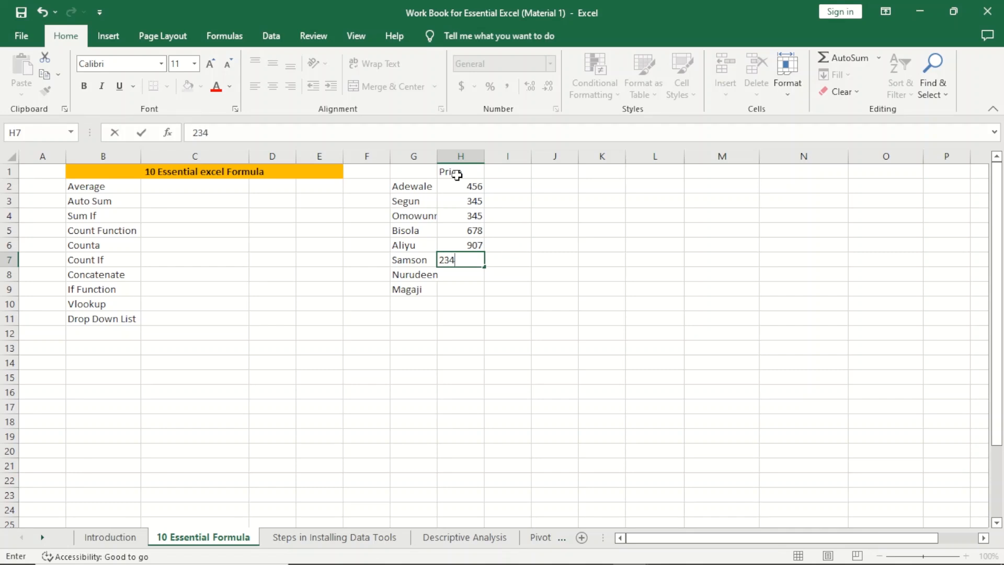
{"action": "key", "text": "Return"}
{"action": "type", "text": "234"}
{"action": "key", "text": "Return"}
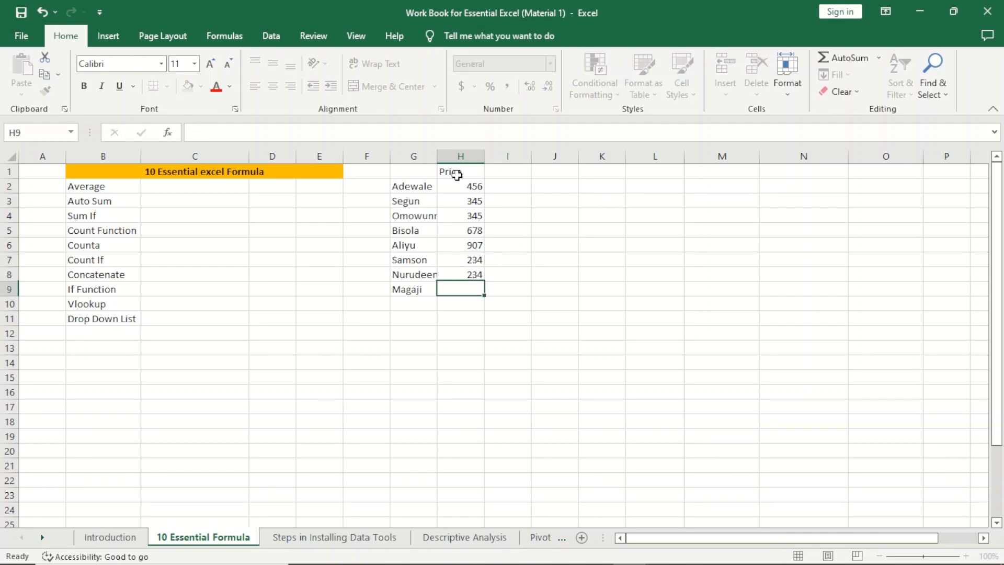
{"action": "type", "text": "123"}
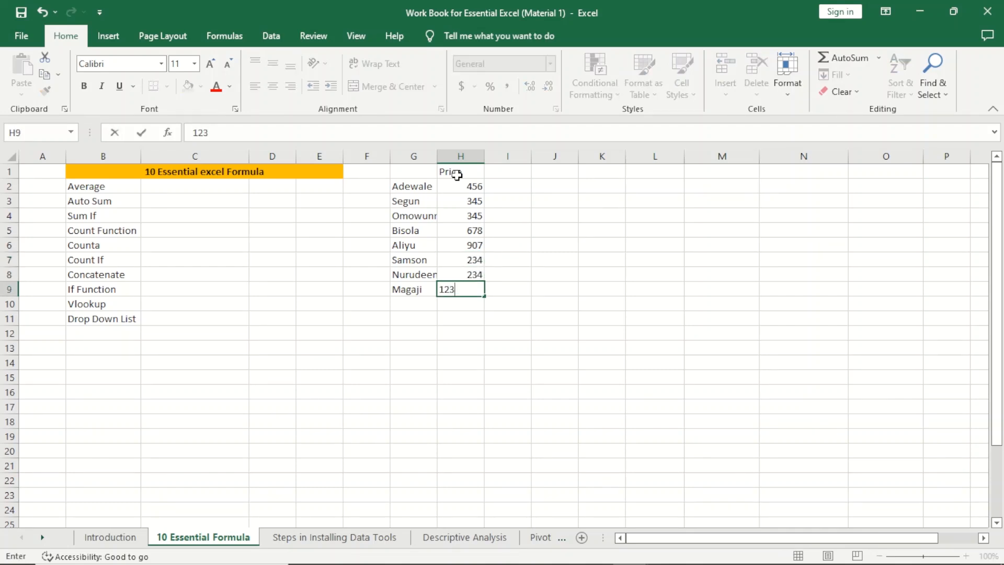
{"action": "key", "text": "Return"}
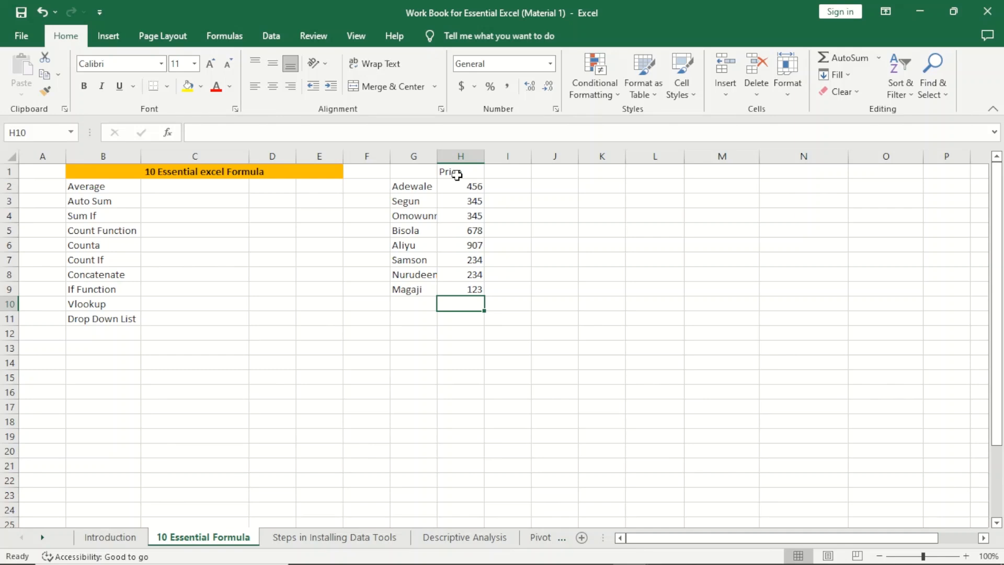
{"action": "left_click", "coordinate": [456, 172]}
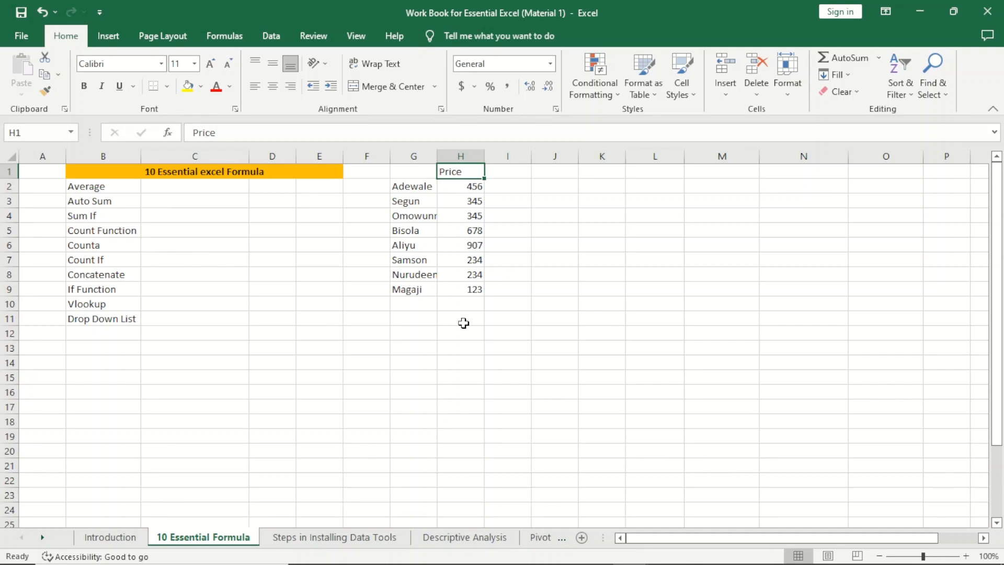
Step: Put 1 in A2 beside Average, then start a formula with = in H12
{"action": "left_click", "coordinate": [56, 186]}
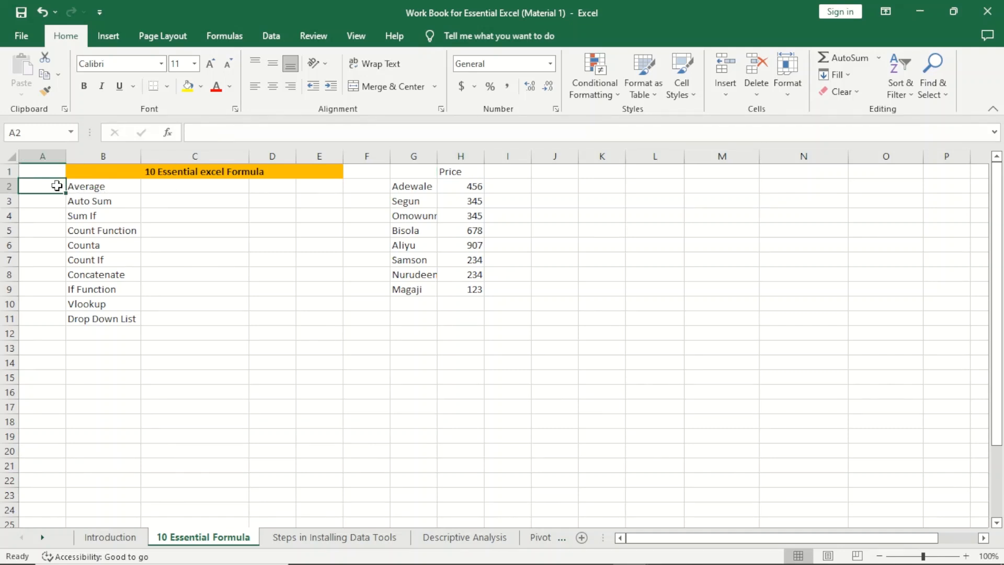
{"action": "type", "text": "1"}
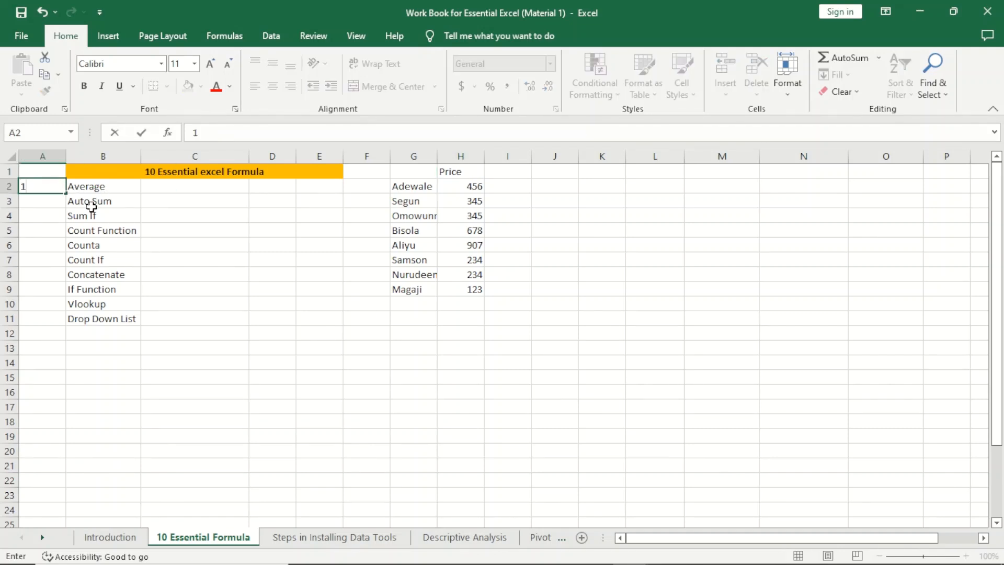
{"action": "left_click", "coordinate": [355, 372]}
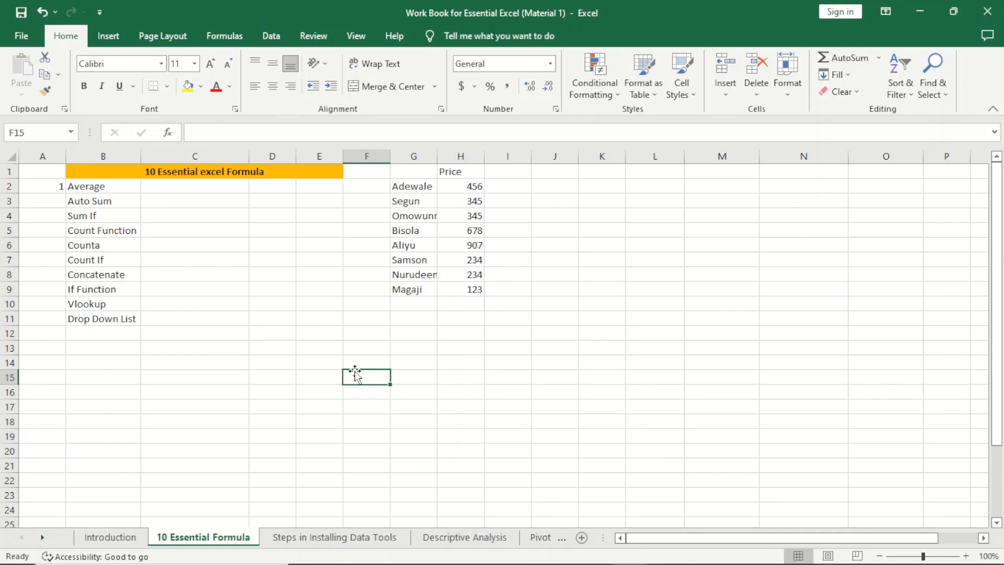
{"action": "left_click", "coordinate": [464, 329]}
{"action": "type", "text": "="}
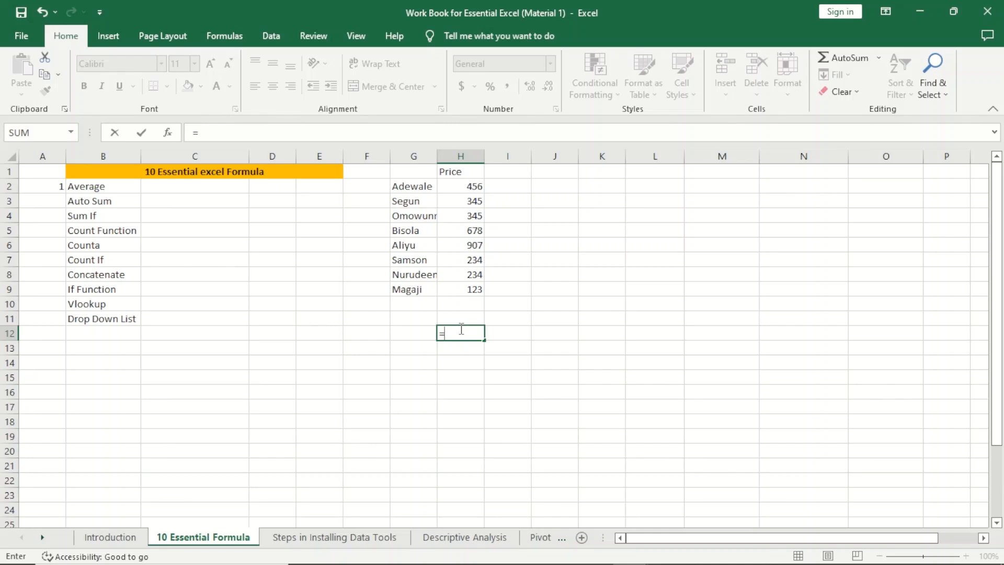
Step: Complete H12 as =AVERAGE(H2:H9), which returns 415.25
{"action": "type", "text": "ave"}
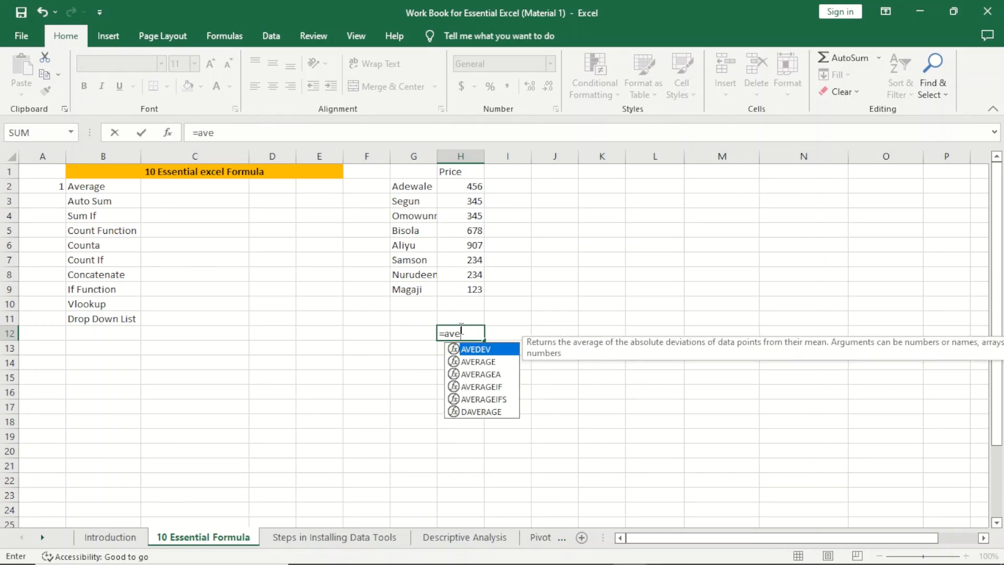
{"action": "type", "text": "rag"}
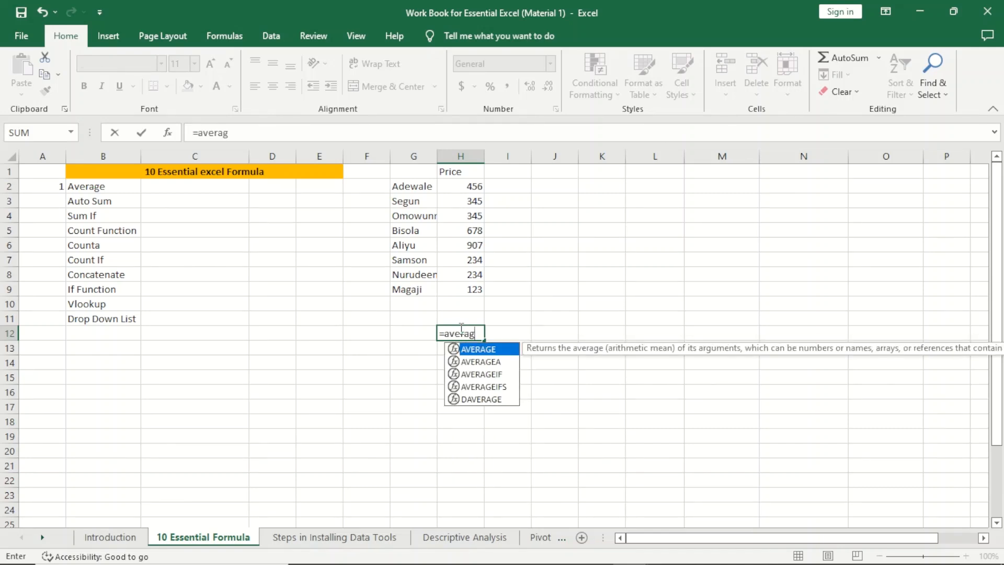
{"action": "key", "text": "Tab"}
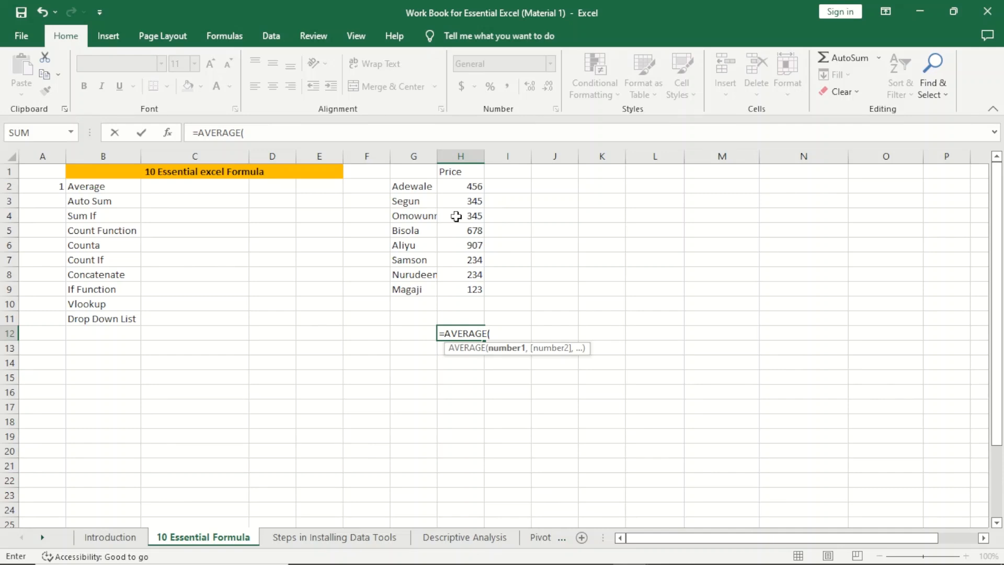
{"action": "left_click", "coordinate": [462, 186]}
{"action": "left_click_drag", "start_coordinate": [462, 186], "coordinate": [457, 283]}
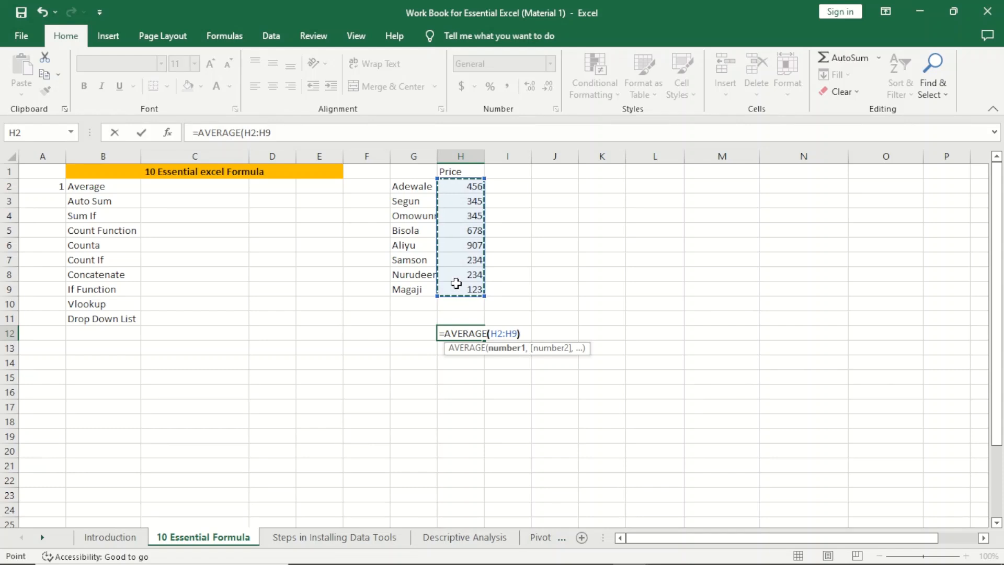
{"action": "type", "text": ")"}
{"action": "key", "text": "Return"}
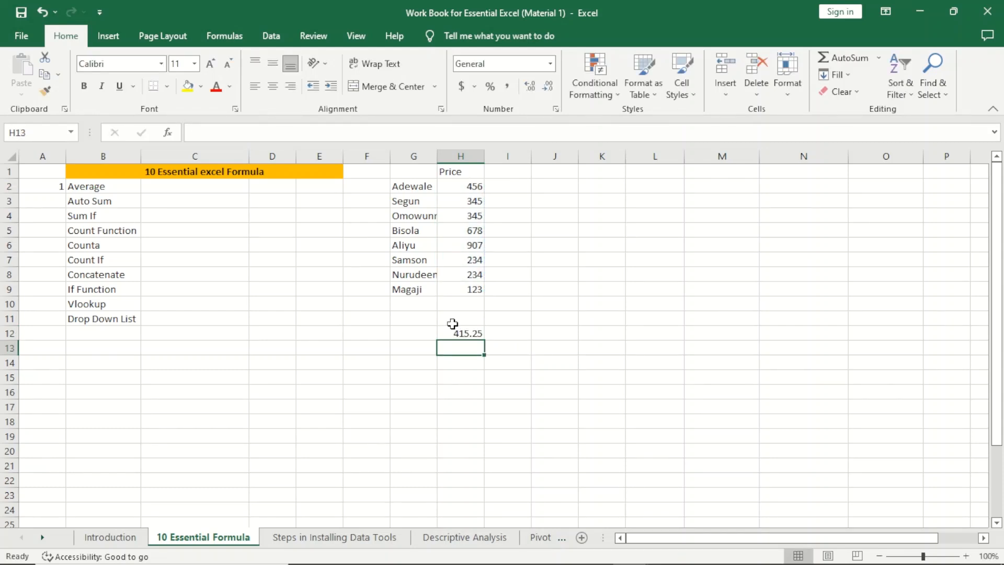
Step: Label cell G12 'Average'
{"action": "left_click", "coordinate": [426, 330]}
{"action": "type", "text": "Averager"}
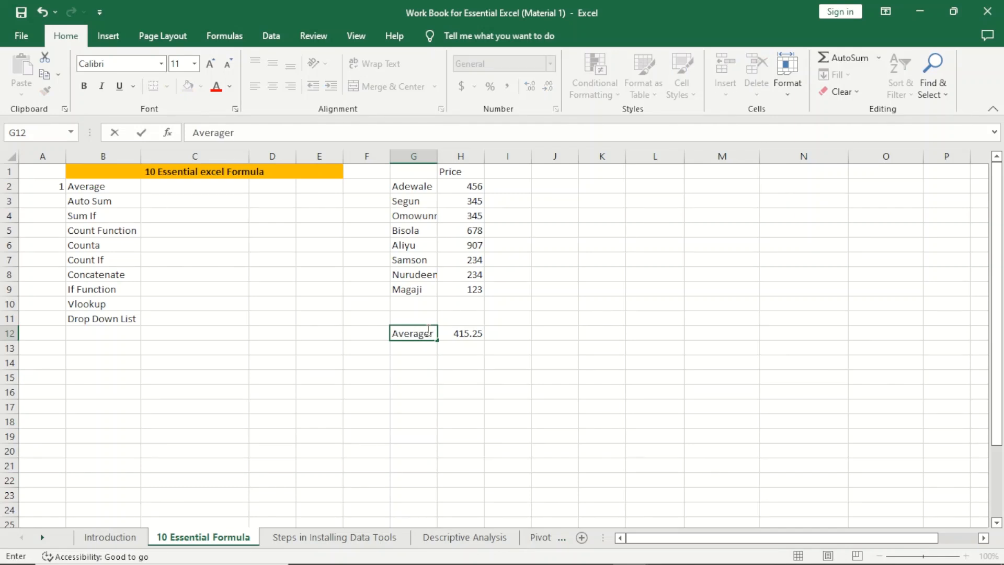
{"action": "key", "text": "BackSpace"}
{"action": "left_click", "coordinate": [463, 360]}
Step: Decrease H12's decimal places twice so the average shows 415
{"action": "left_click", "coordinate": [463, 334]}
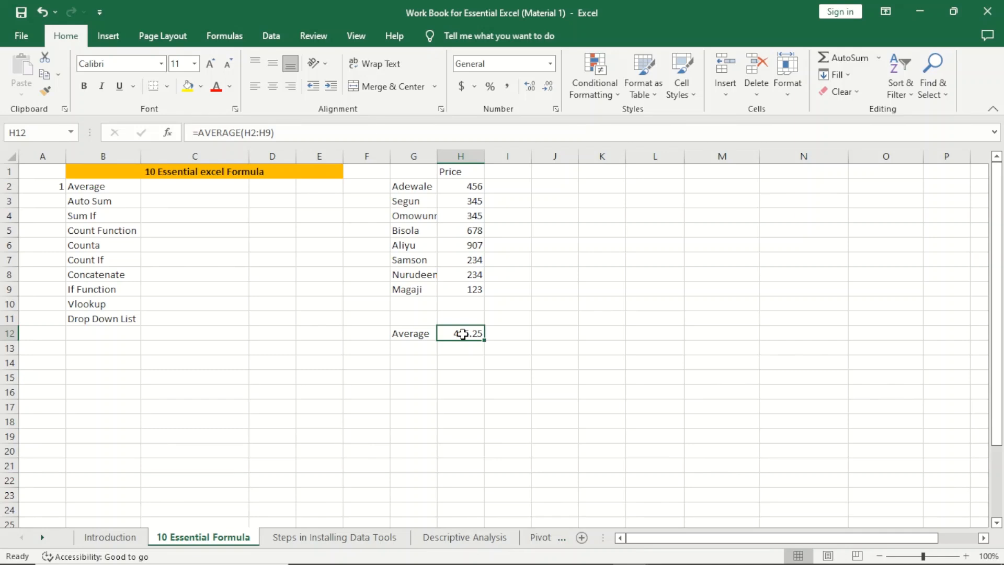
{"action": "left_click", "coordinate": [547, 86]}
{"action": "left_click", "coordinate": [547, 86]}
Step: Type 'Name' in G1 and fill the G1:H1 headers with orange
{"action": "left_click", "coordinate": [454, 172]}
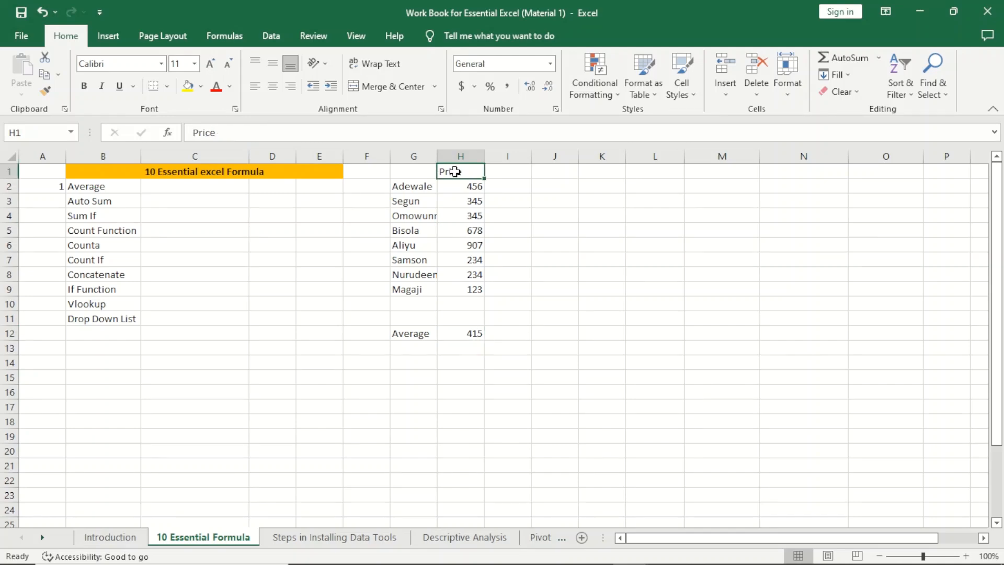
{"action": "left_click", "coordinate": [415, 169]}
{"action": "type", "text": "Name"}
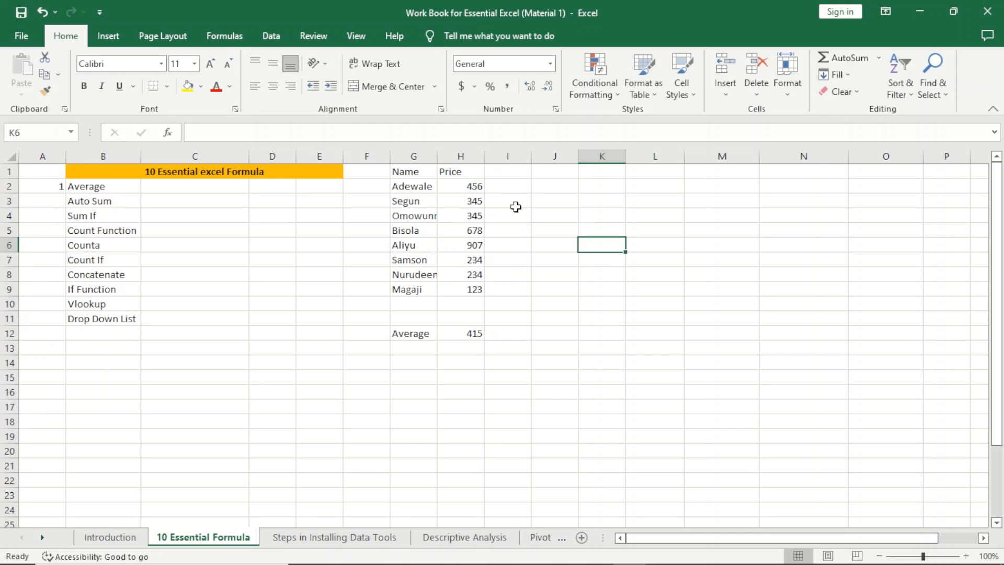
{"action": "left_click_drag", "start_coordinate": [410, 170], "coordinate": [450, 170]}
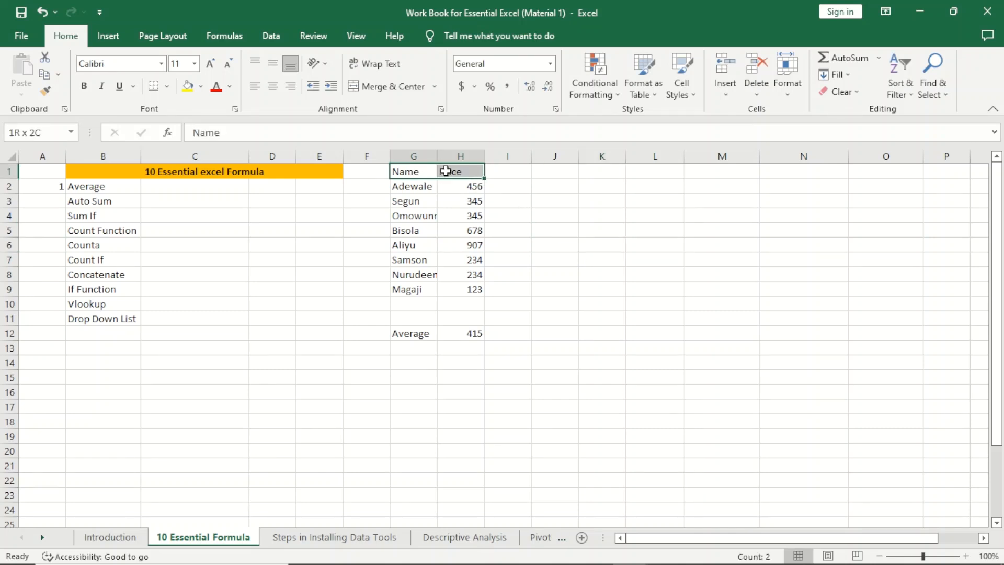
{"action": "left_click", "coordinate": [202, 85]}
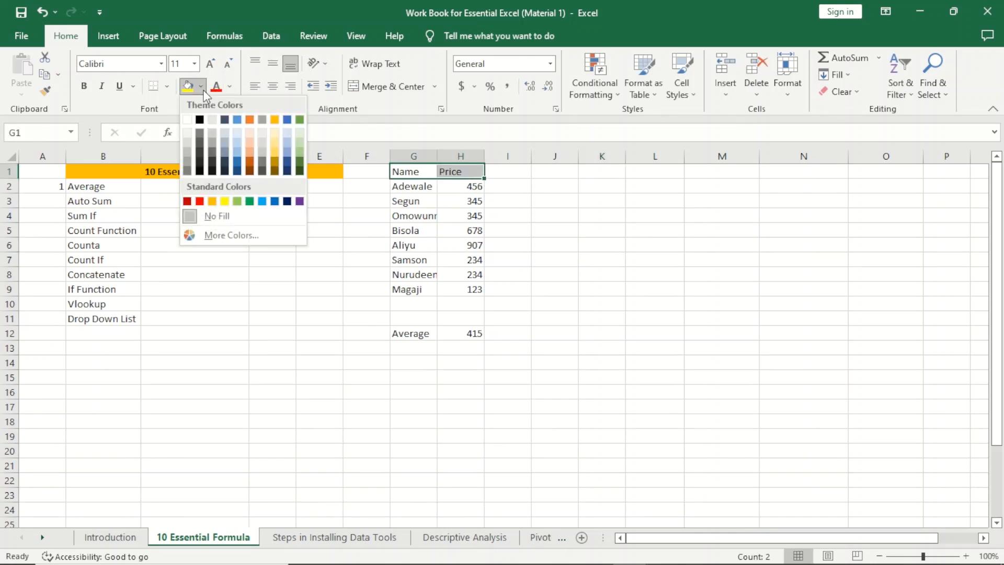
{"action": "left_click", "coordinate": [215, 200]}
{"action": "left_click", "coordinate": [607, 264]}
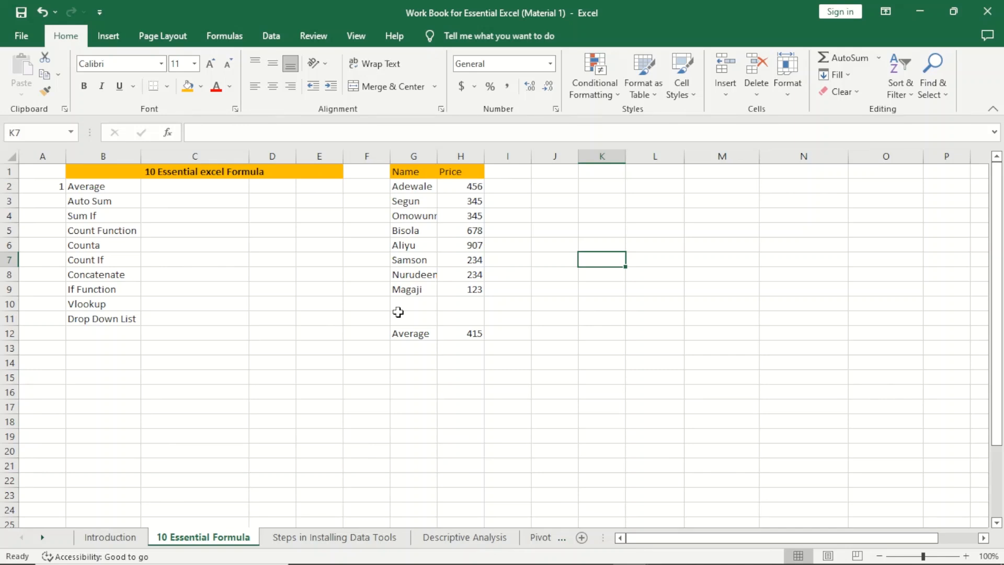
Step: Type the label 'Total Sum' into G10 below the names
{"action": "left_click", "coordinate": [413, 305]}
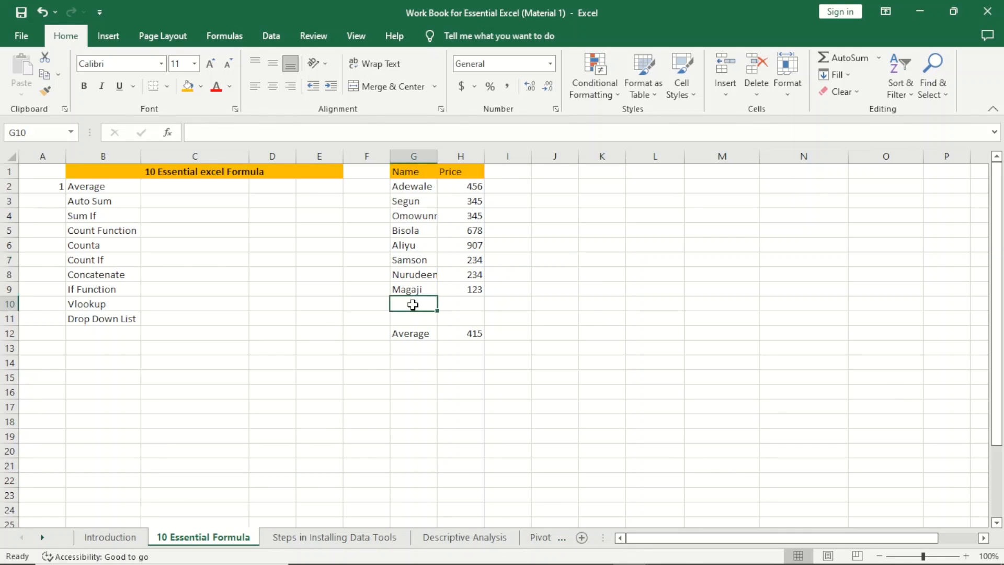
{"action": "type", "text": "Total"}
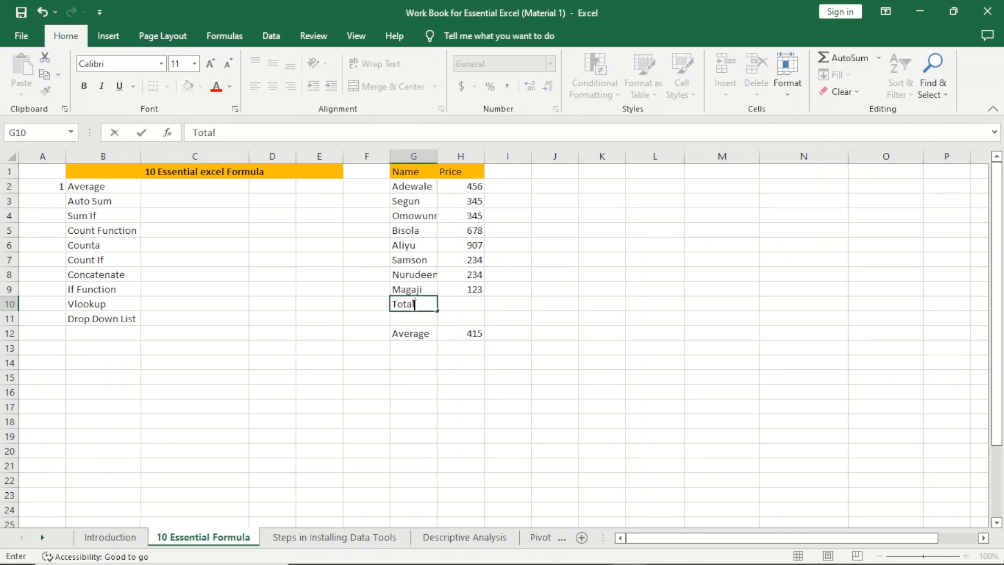
{"action": "type", "text": " Sum"}
{"action": "left_click", "coordinate": [512, 304]}
{"action": "left_click", "coordinate": [476, 305]}
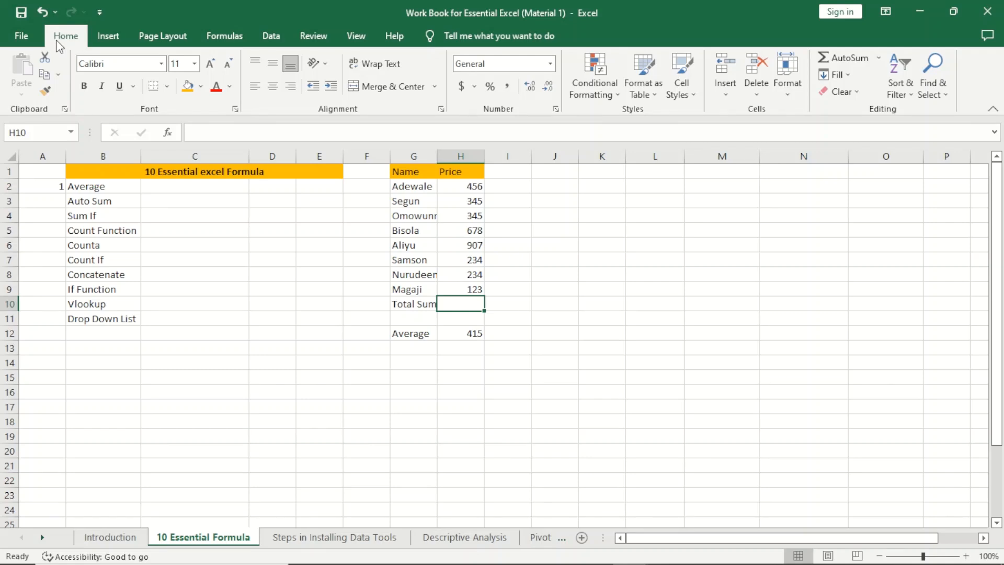
Step: Use AutoSum to put =SUM(H2:H9) in H10, totalling 3322
{"action": "left_click", "coordinate": [843, 58]}
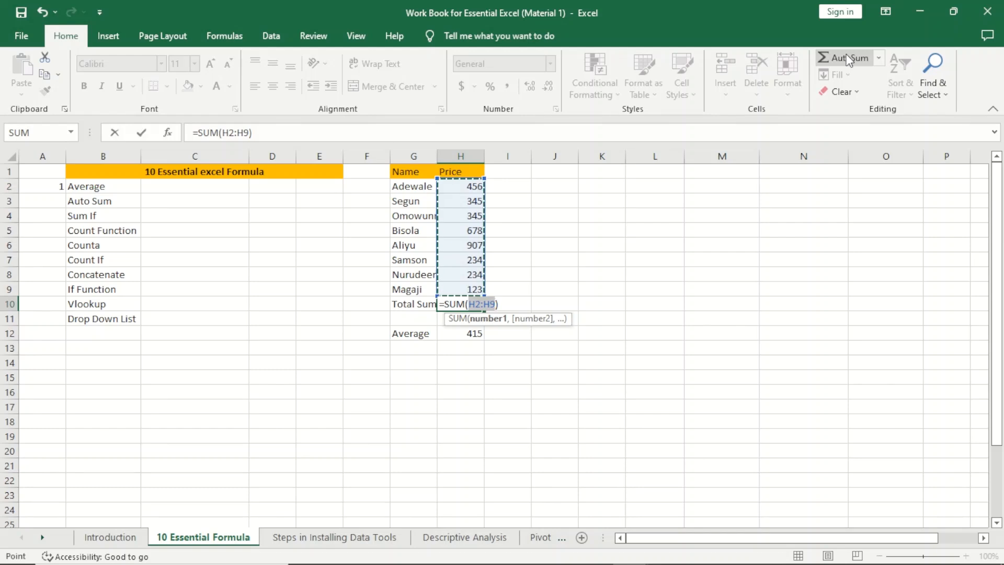
{"action": "key", "text": "Return"}
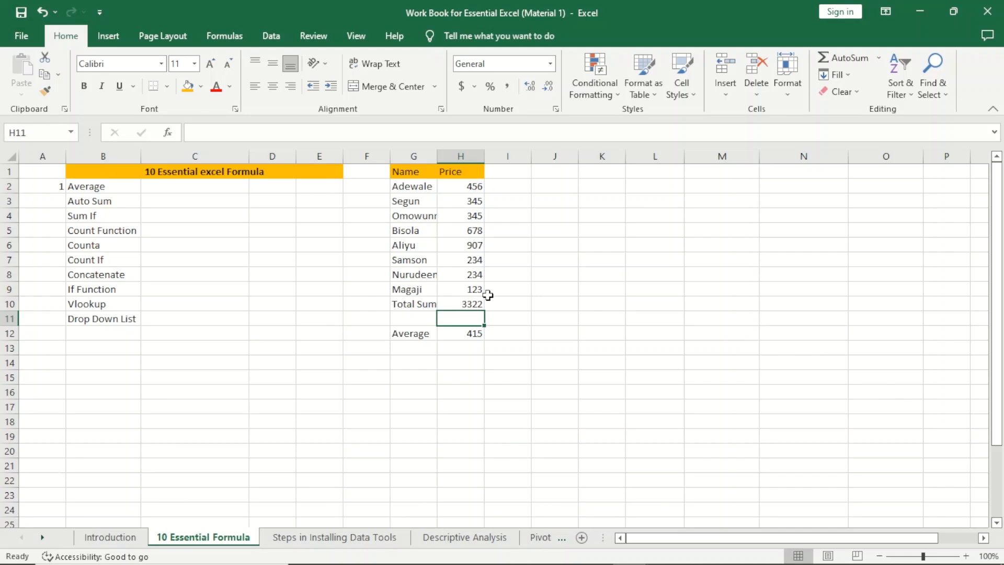
{"action": "left_click", "coordinate": [510, 304]}
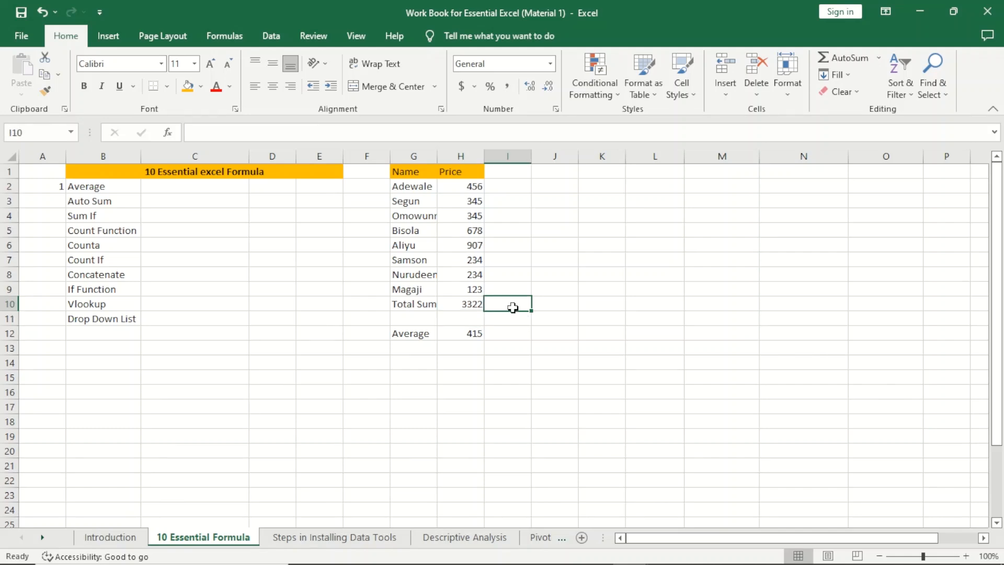
Step: Temporarily clear the 907 price in H6 to watch totals update, then undo
{"action": "left_click", "coordinate": [468, 245]}
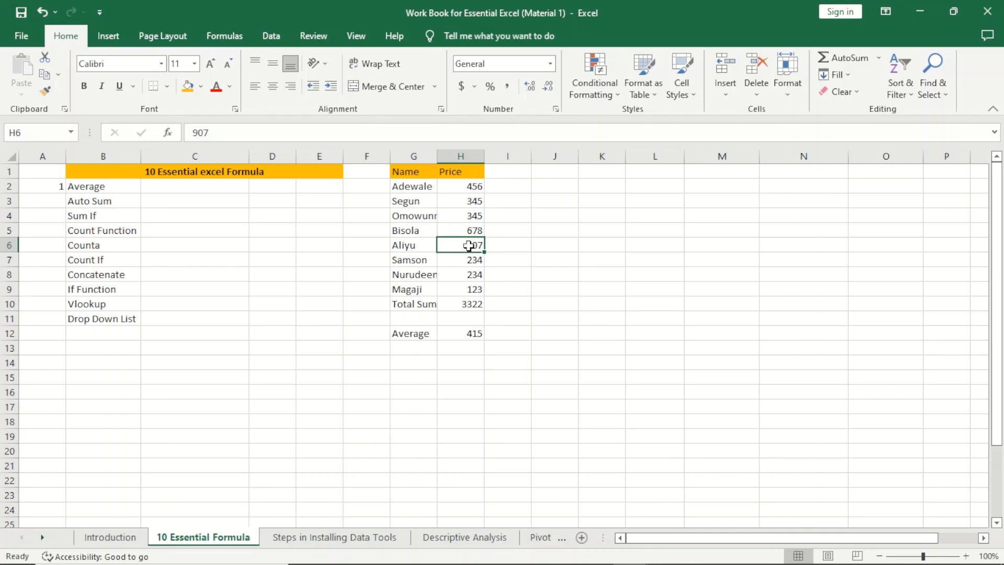
{"action": "key", "text": "Delete"}
{"action": "left_click", "coordinate": [530, 294]}
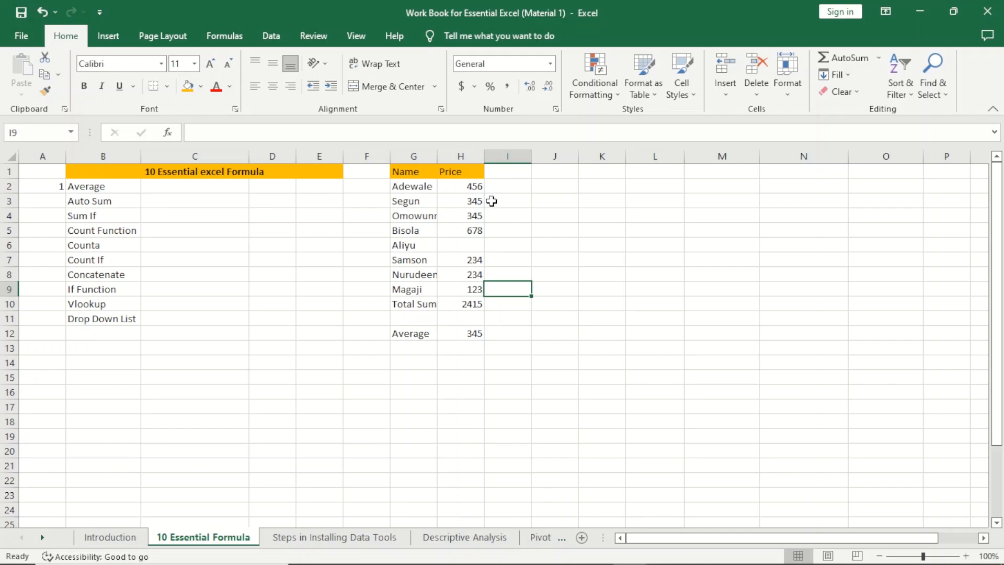
{"action": "key", "text": "ctrl+z"}
Step: Copy prices H2:H9 into J2:J9, then clear the 678 in J5
{"action": "left_click_drag", "start_coordinate": [459, 185], "coordinate": [466, 288]}
{"action": "key", "text": "ctrl+c"}
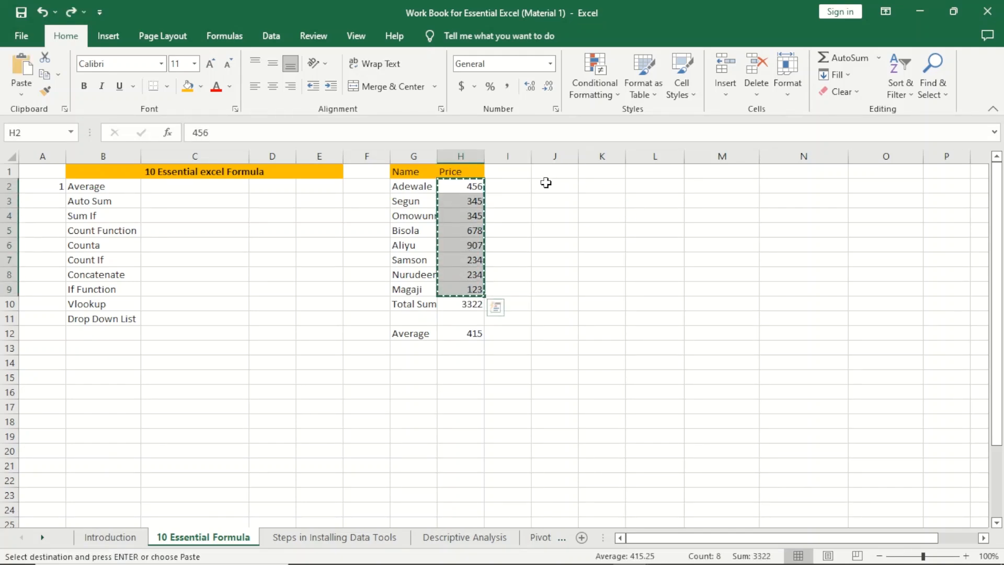
{"action": "left_click", "coordinate": [544, 184]}
{"action": "key", "text": "ctrl+v"}
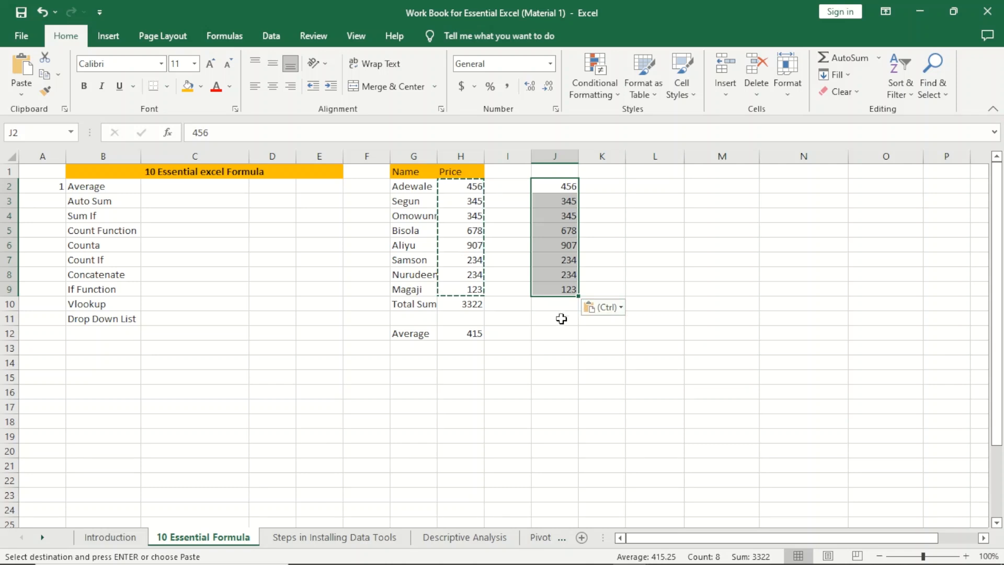
{"action": "left_click", "coordinate": [552, 307]}
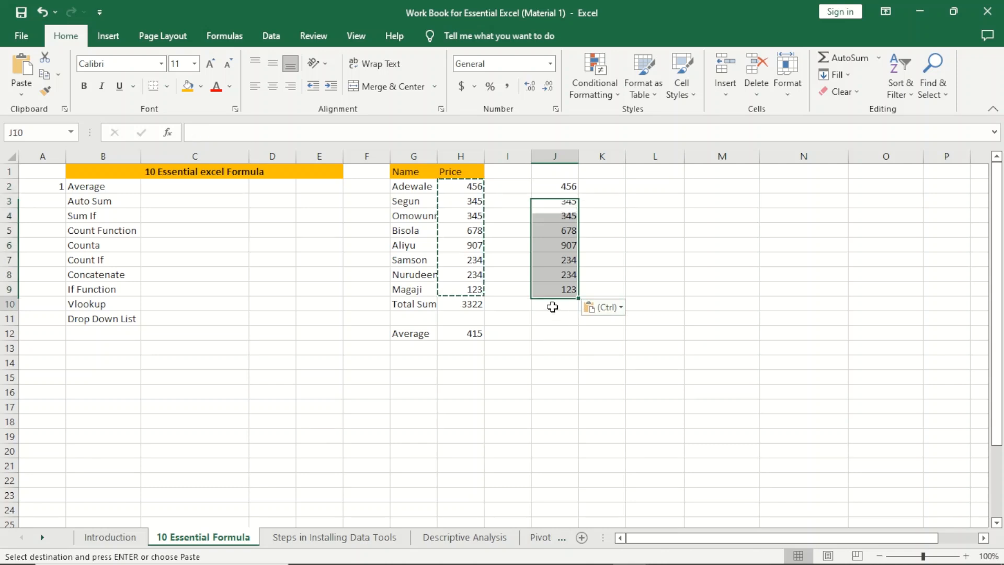
{"action": "left_click", "coordinate": [566, 229]}
{"action": "key", "text": "Delete"}
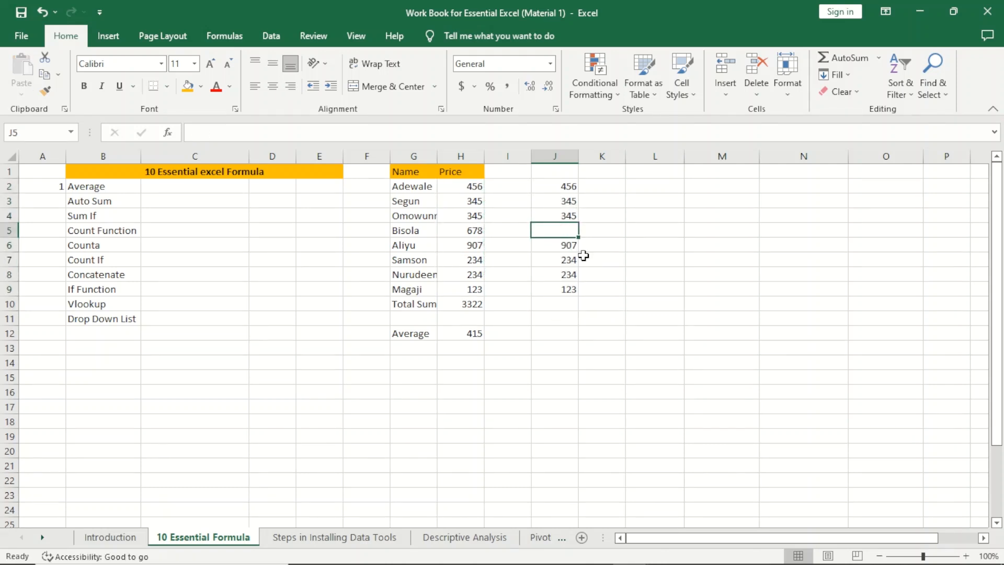
{"action": "left_click", "coordinate": [557, 304]}
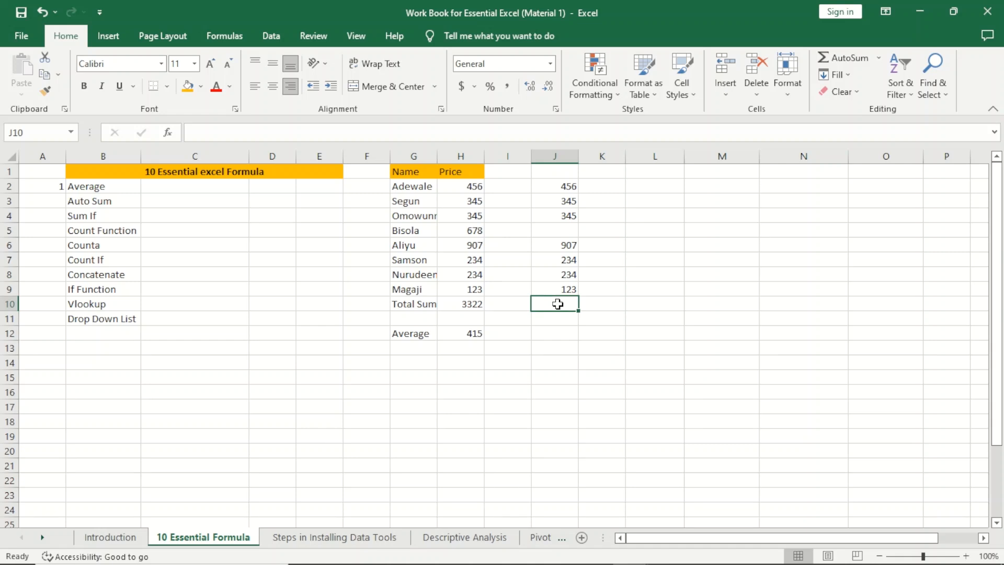
Step: Accept AutoSum's =SUM(J6:J9) in J10, which shows 1498
{"action": "left_click", "coordinate": [841, 56]}
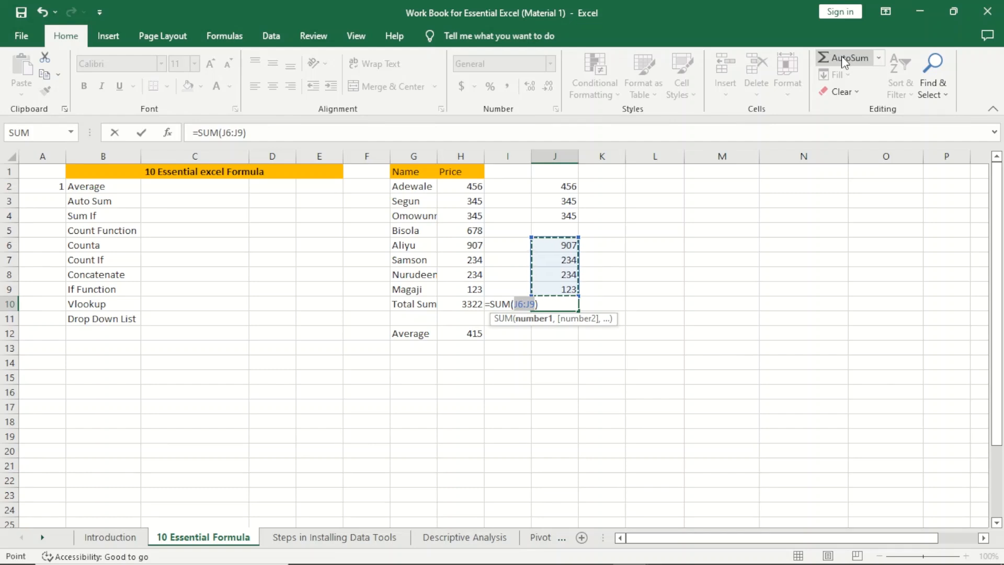
{"action": "key", "text": "Return"}
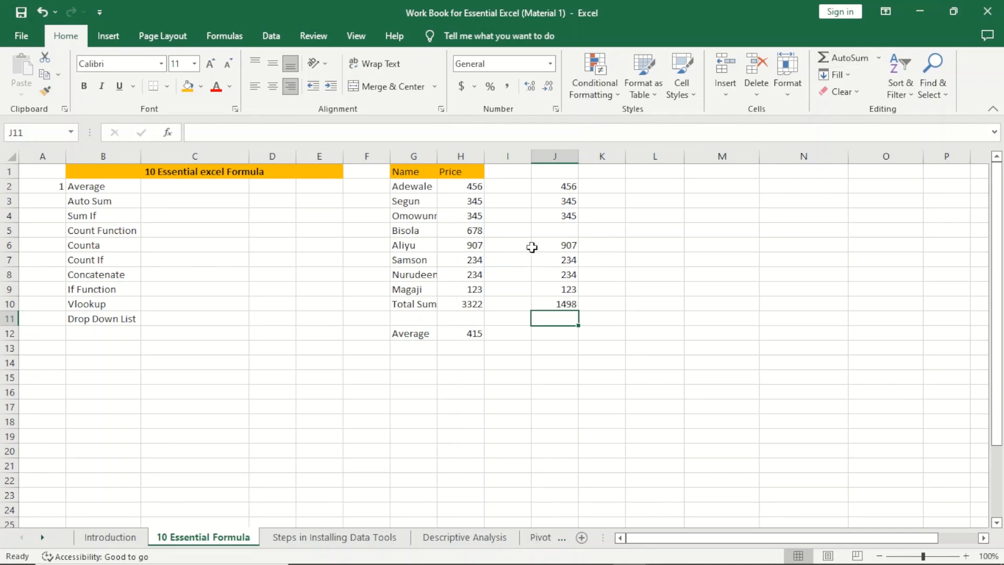
Step: Fill the blank J5 with 0 and clear the partial total from J10
{"action": "left_click", "coordinate": [547, 232]}
{"action": "type", "text": "0"}
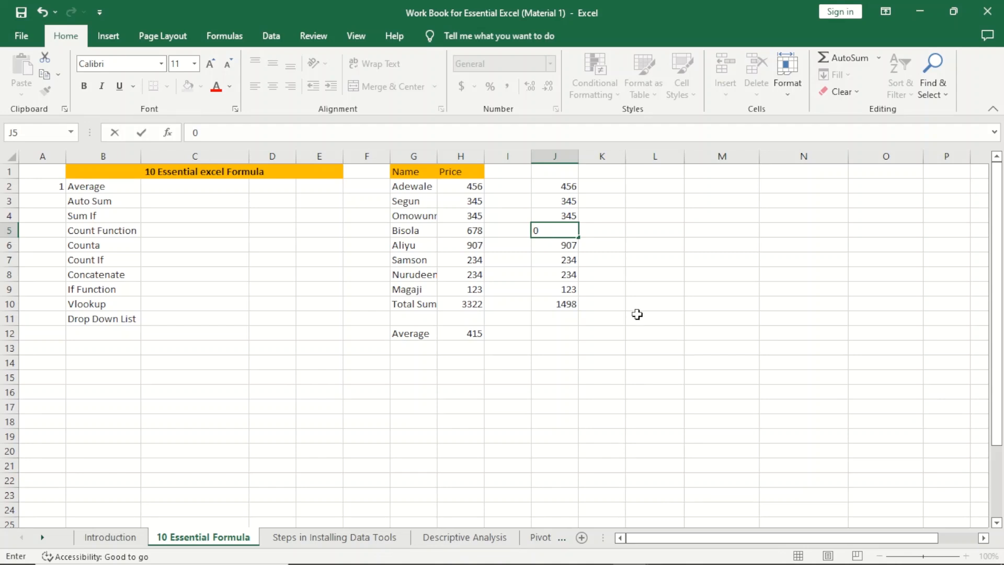
{"action": "left_click", "coordinate": [651, 326]}
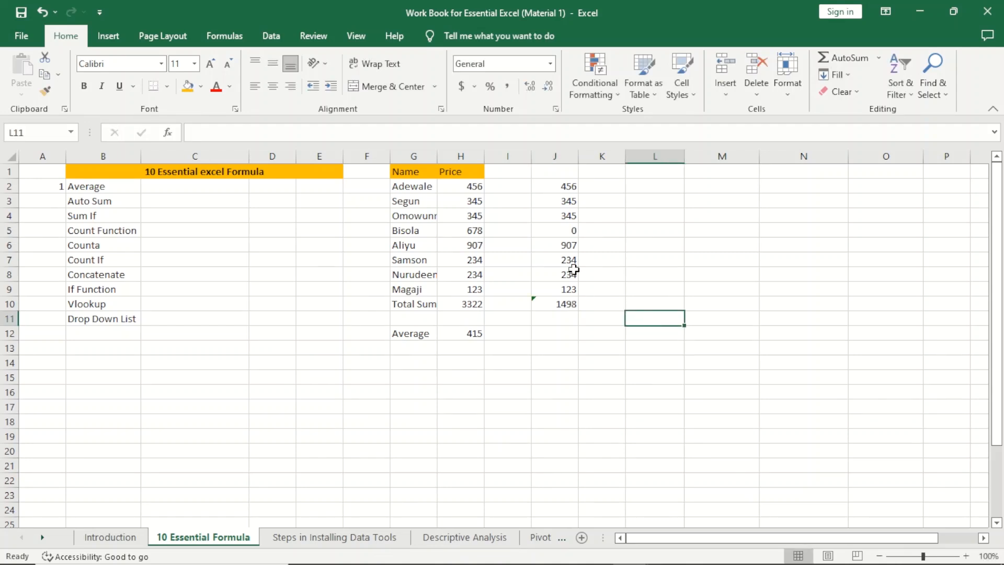
{"action": "left_click", "coordinate": [562, 306]}
{"action": "key", "text": "Delete"}
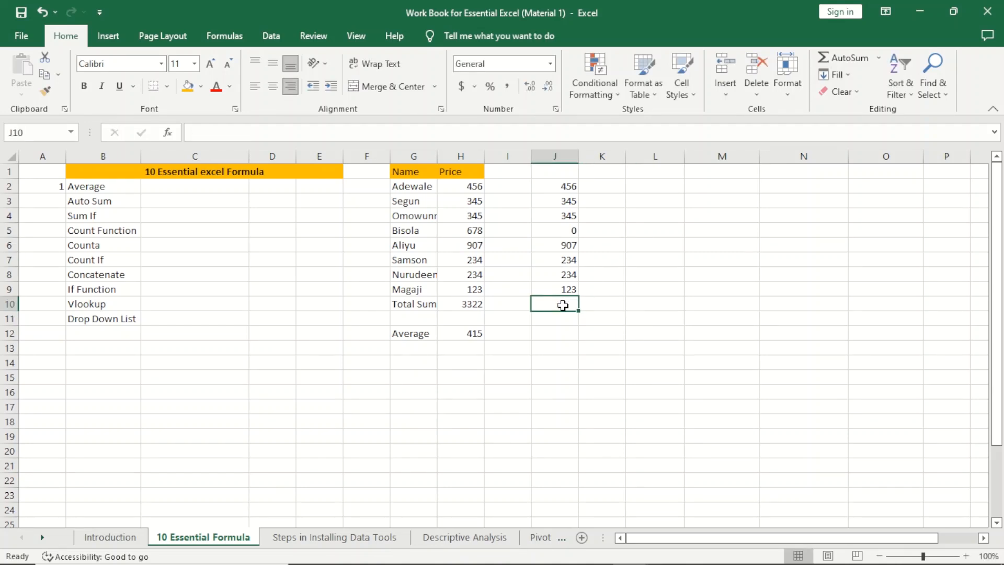
Step: Insert an AutoSum total of 2644 in J10, then delete it
{"action": "left_click", "coordinate": [848, 56]}
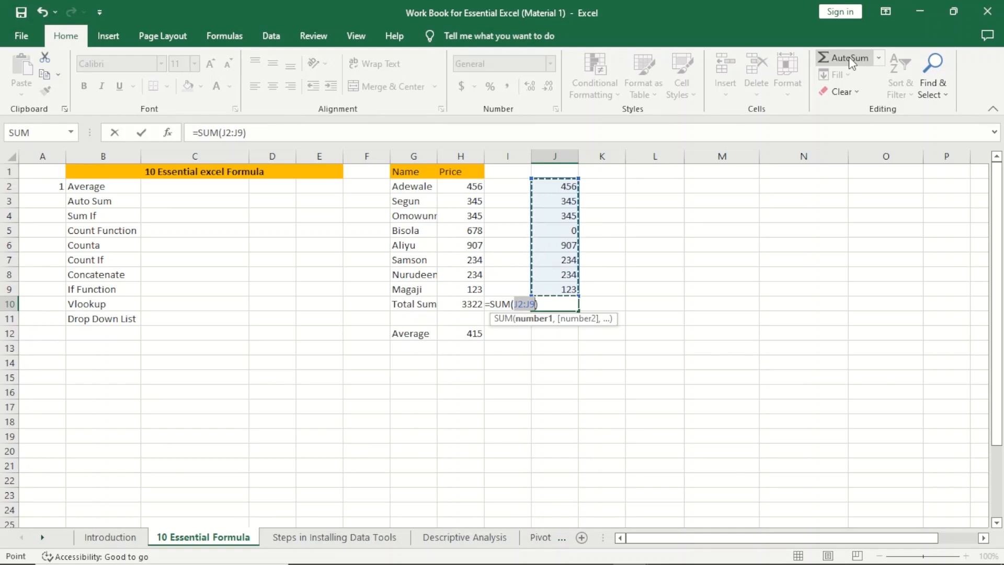
{"action": "key", "text": "Return"}
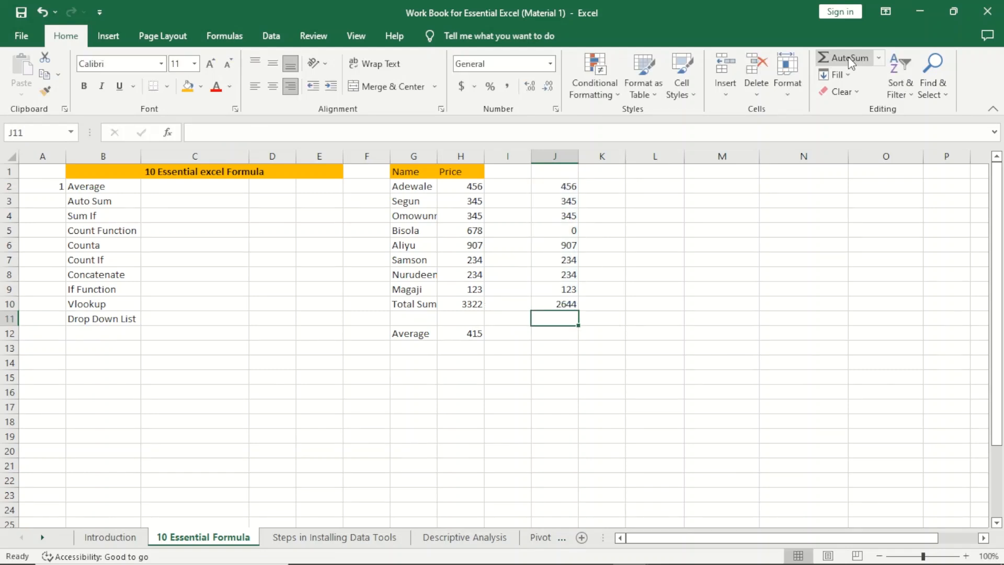
{"action": "left_click", "coordinate": [554, 300]}
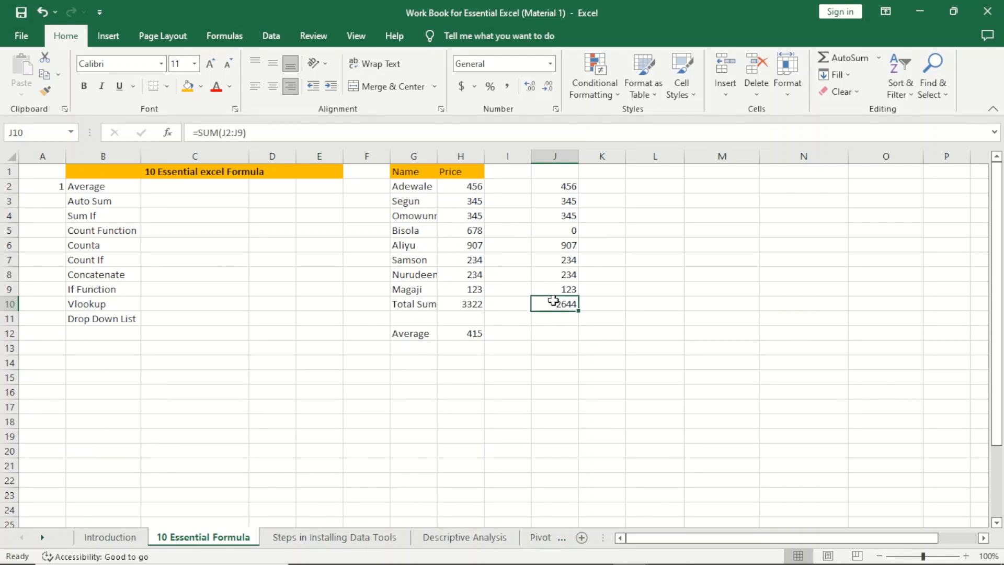
{"action": "key", "text": "Delete"}
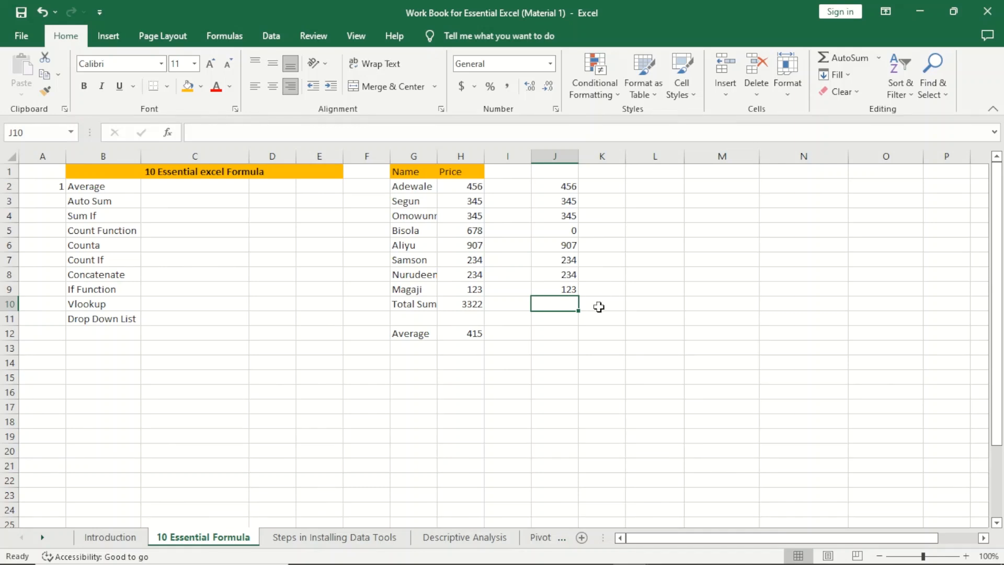
Step: Enter =SUM(J2:J9) in J10, giving a total of 2644
{"action": "type", "text": "="}
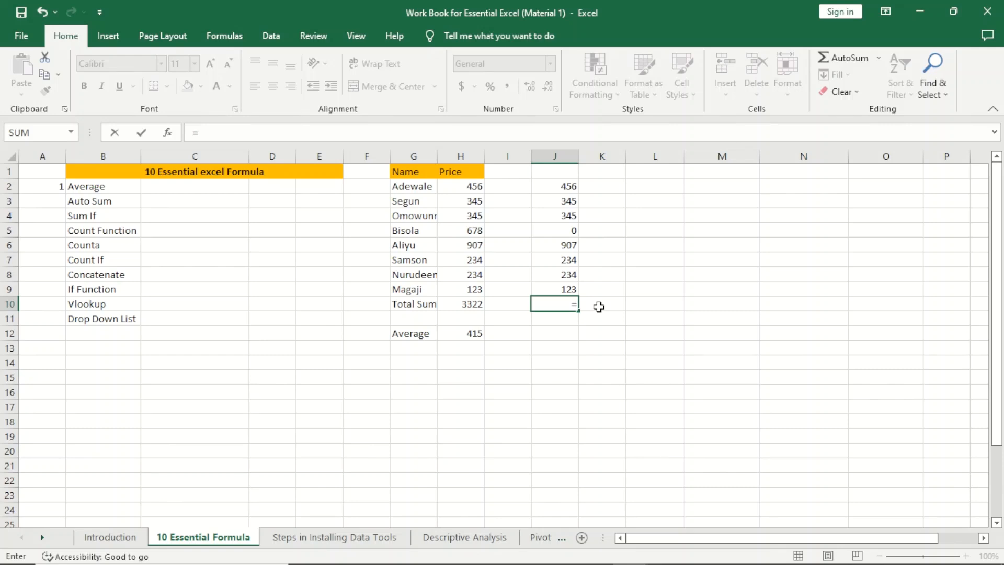
{"action": "type", "text": "sum"}
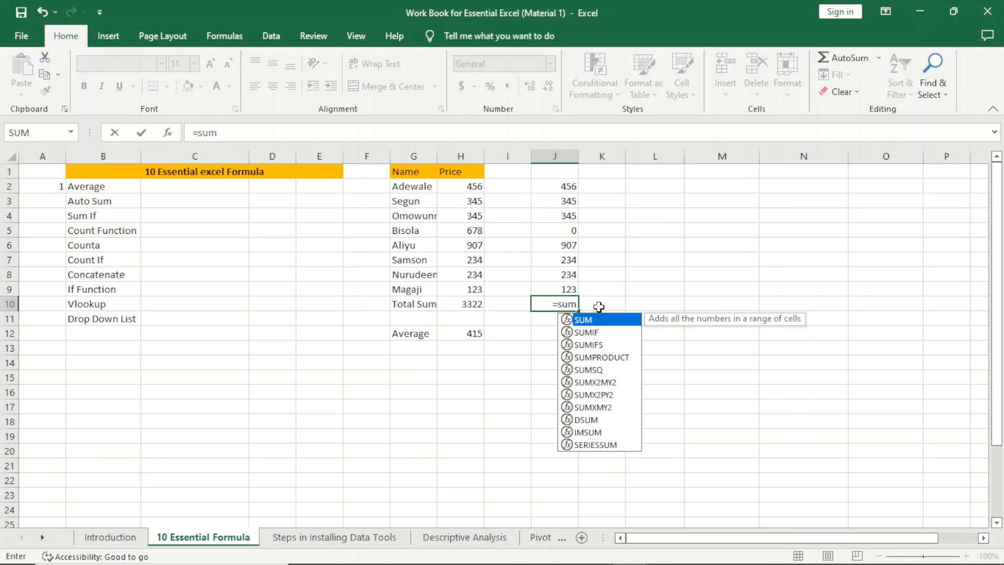
{"action": "type", "text": "("}
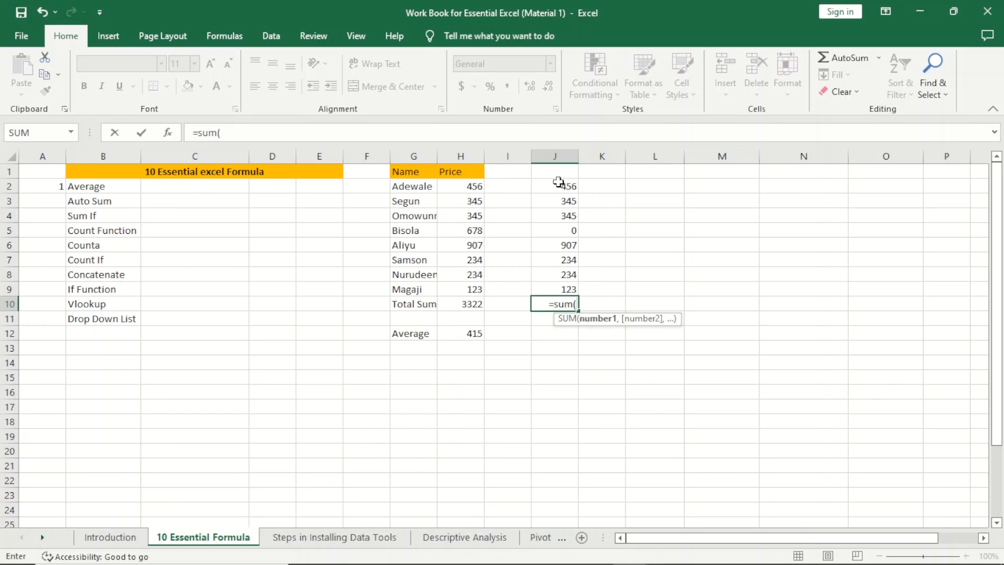
{"action": "left_click_drag", "start_coordinate": [559, 182], "coordinate": [548, 212]}
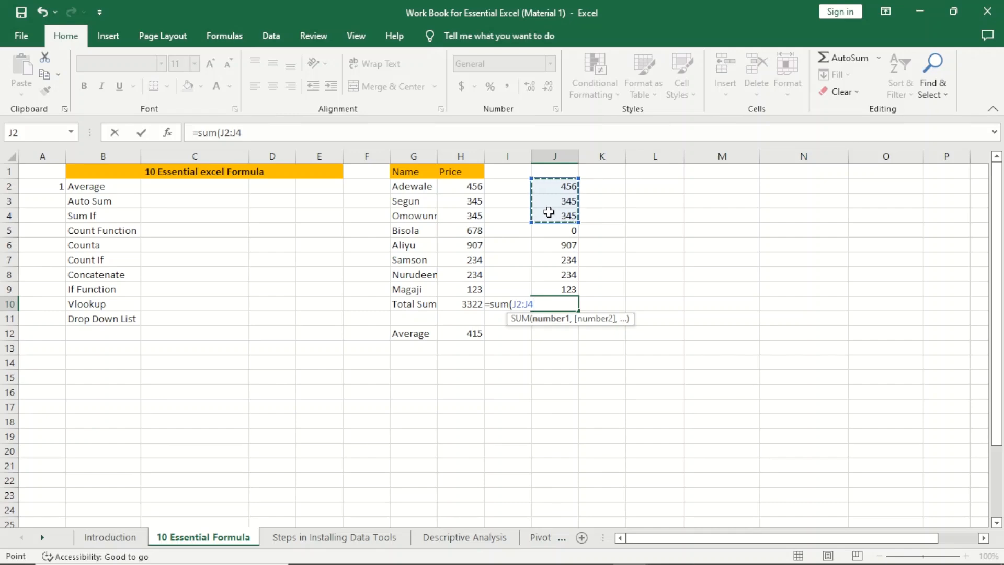
{"action": "left_click_drag", "start_coordinate": [544, 185], "coordinate": [543, 289]}
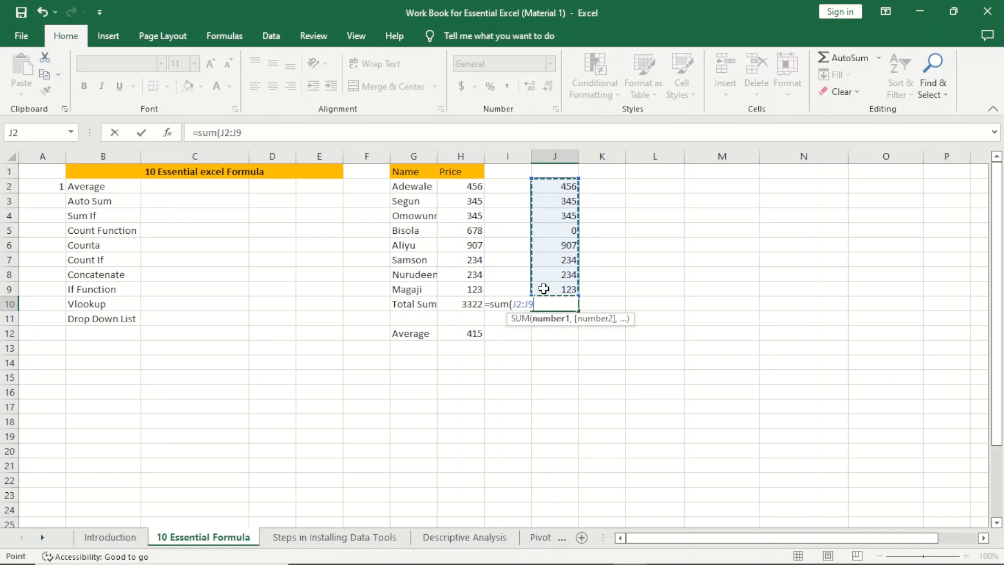
{"action": "key", "text": "Return"}
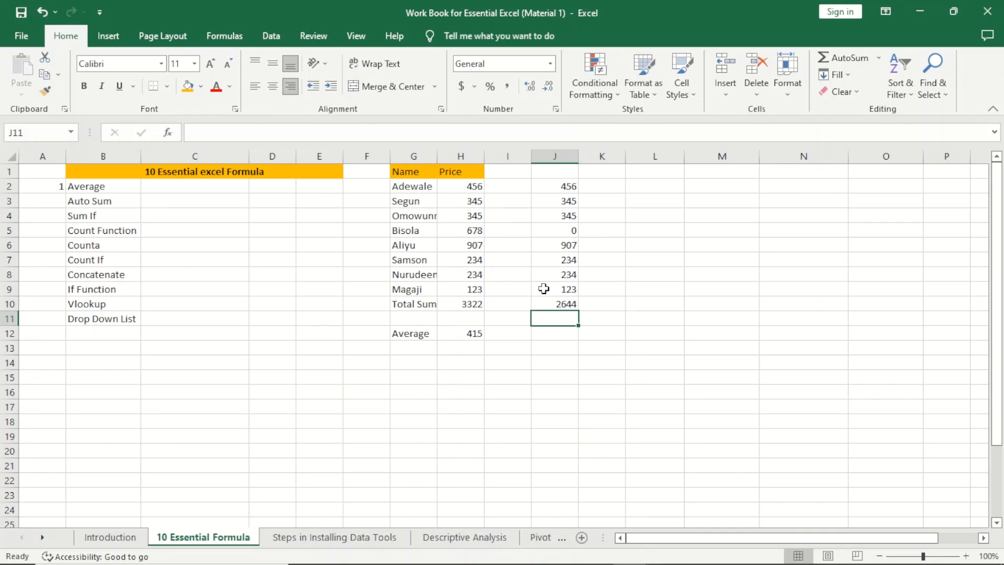
Step: Replace J10's total with =J2+J3+J4+J5+J6+J7+J8+J9, still showing 2644
{"action": "left_click", "coordinate": [554, 304]}
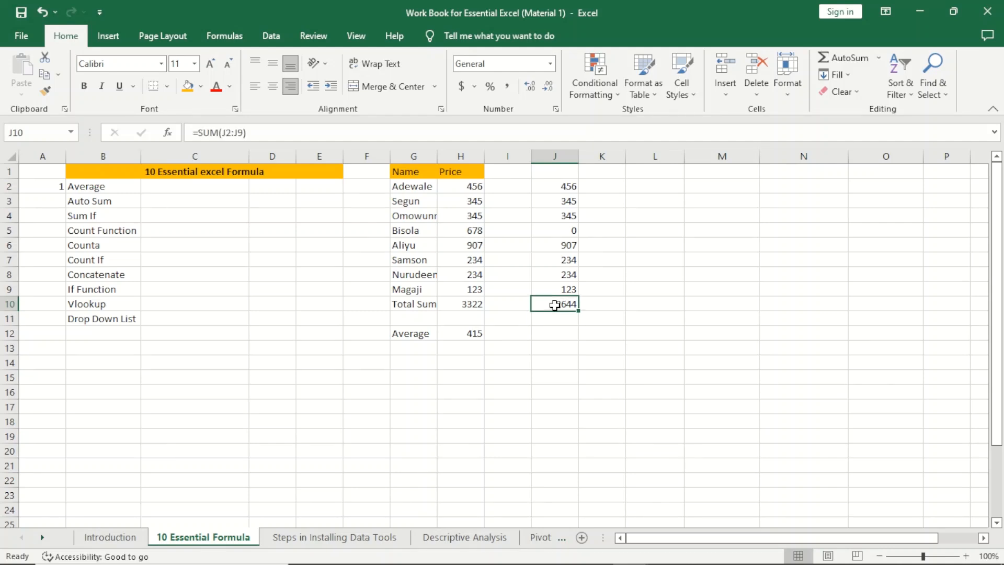
{"action": "key", "text": "Delete"}
{"action": "type", "text": "="}
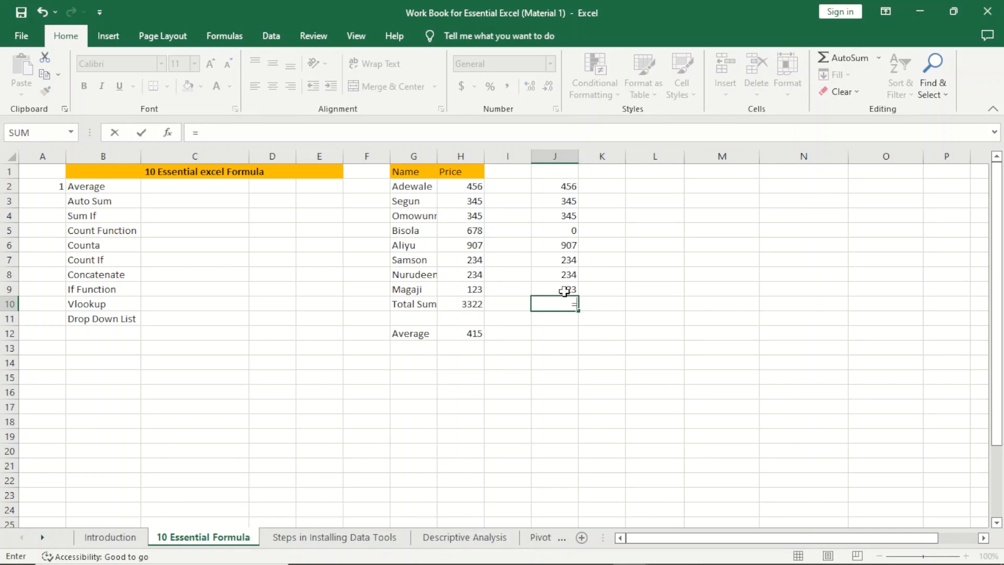
{"action": "left_click", "coordinate": [569, 188]}
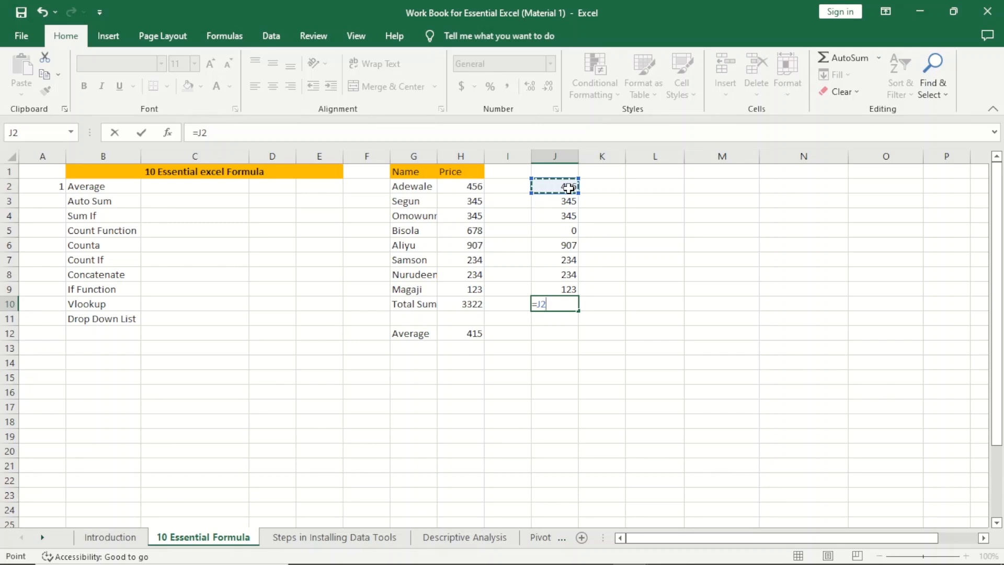
{"action": "type", "text": "+"}
{"action": "left_click", "coordinate": [563, 207]}
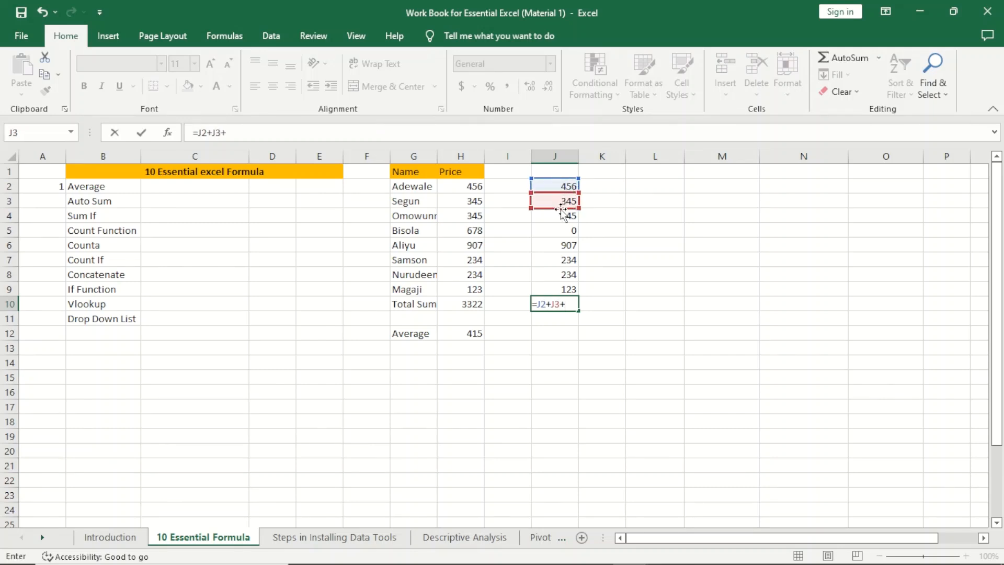
{"action": "type", "text": "+"}
{"action": "left_click", "coordinate": [562, 214]}
{"action": "type", "text": "+"}
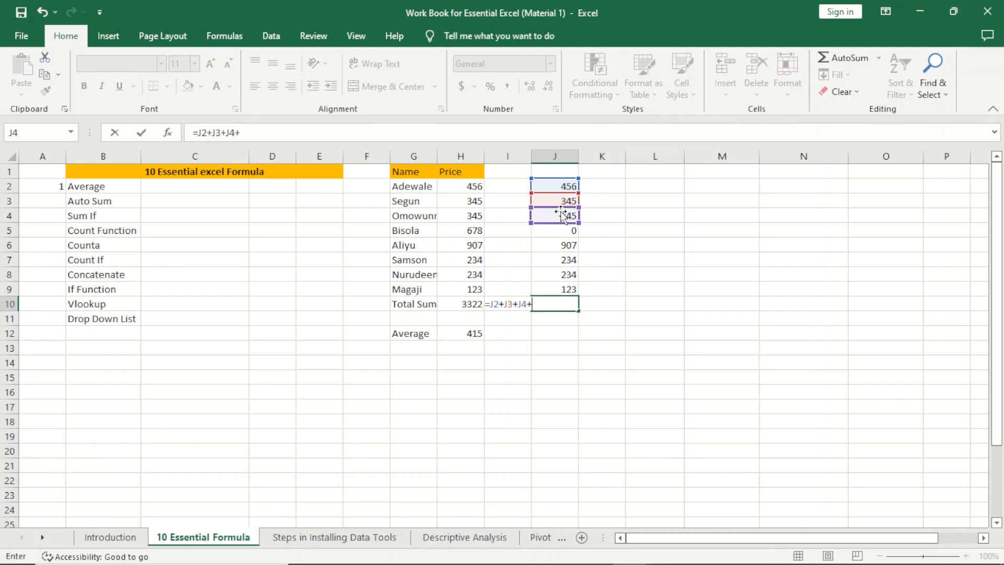
{"action": "left_click", "coordinate": [561, 231]}
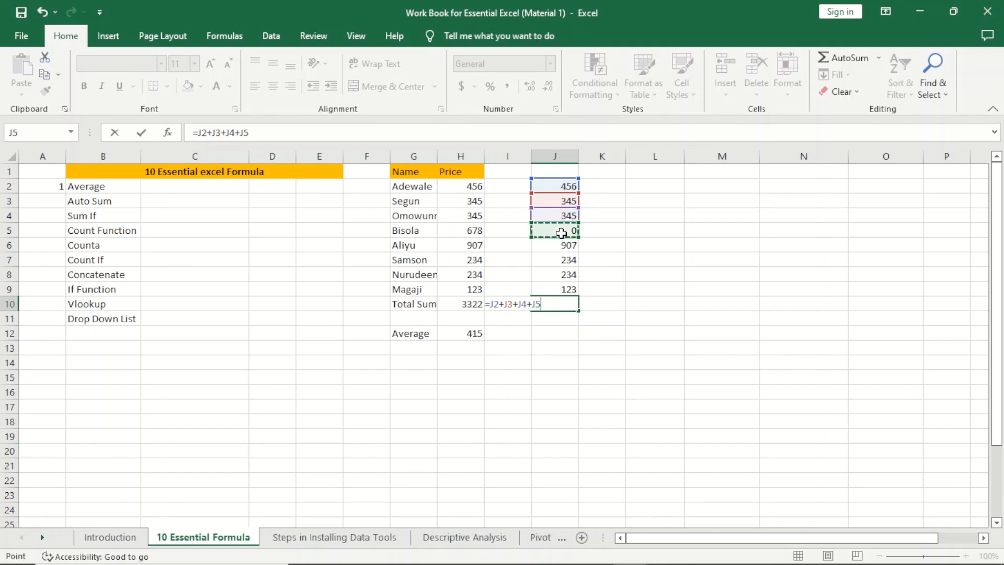
{"action": "type", "text": "+"}
{"action": "left_click", "coordinate": [562, 248]}
{"action": "type", "text": "+"}
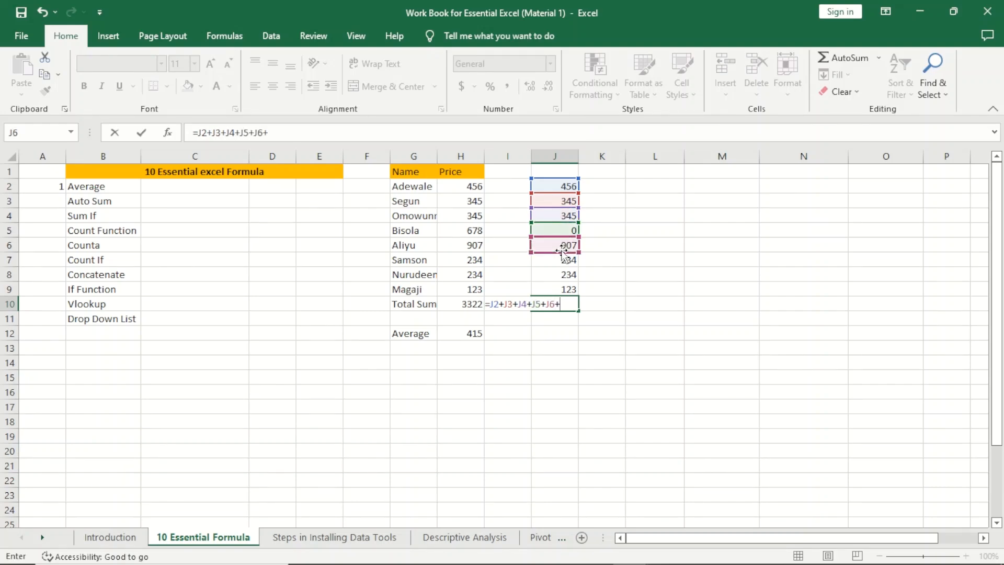
{"action": "left_click", "coordinate": [558, 258]}
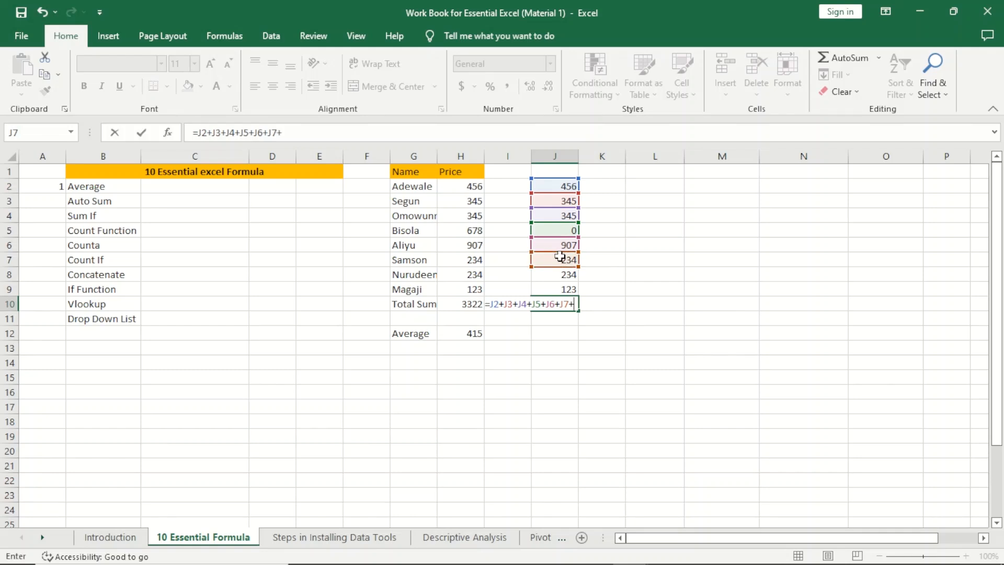
{"action": "type", "text": "+"}
{"action": "left_click", "coordinate": [556, 274]}
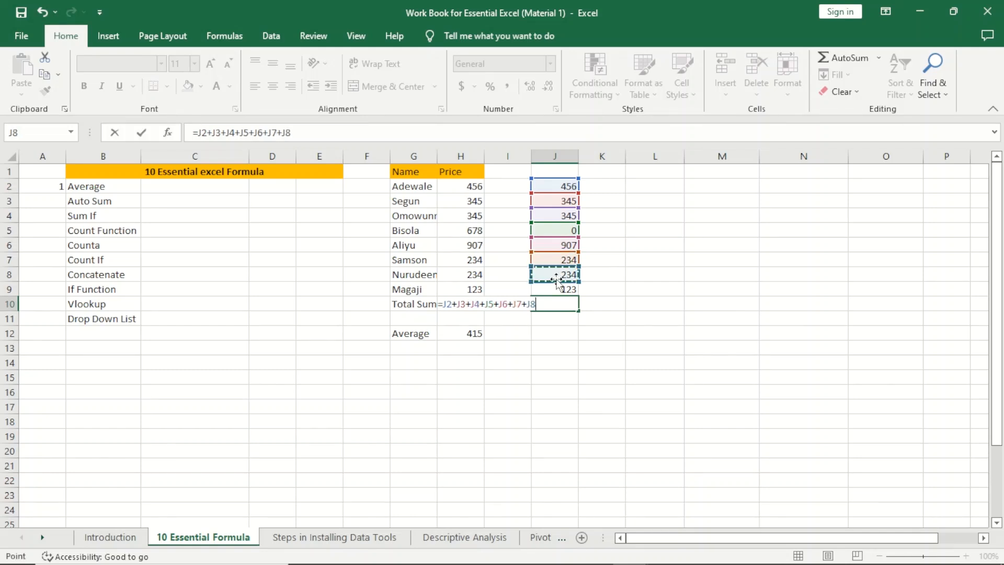
{"action": "type", "text": "+"}
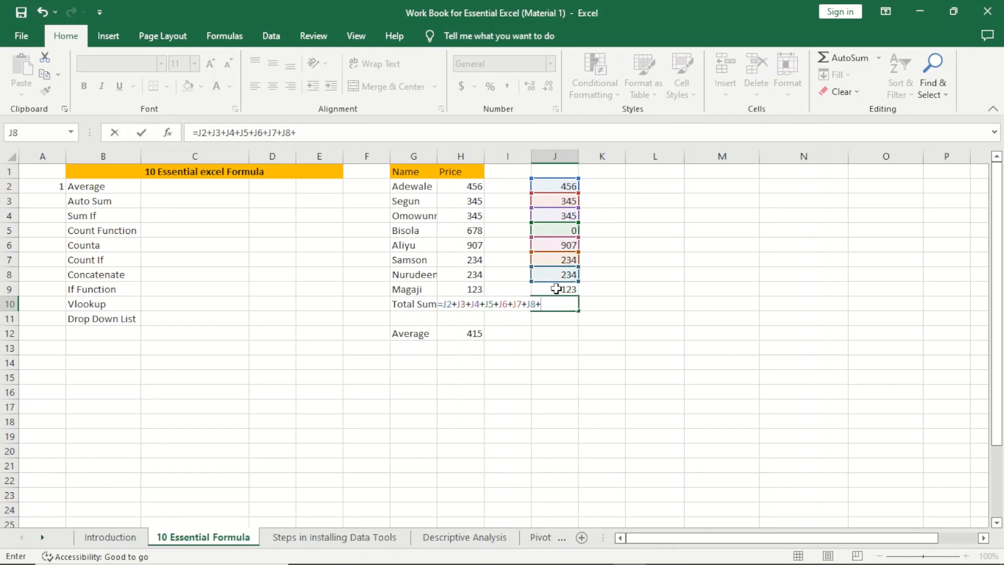
{"action": "left_click", "coordinate": [556, 288]}
{"action": "key", "text": "Return"}
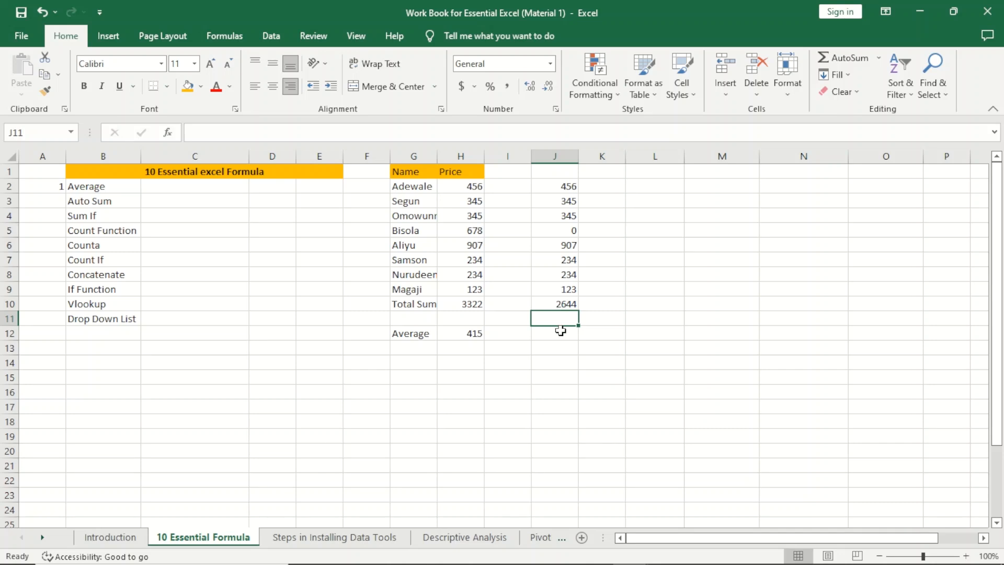
Step: Fill the Average and Auto Sum entries in B2:B3 with orange
{"action": "left_click", "coordinate": [560, 330]}
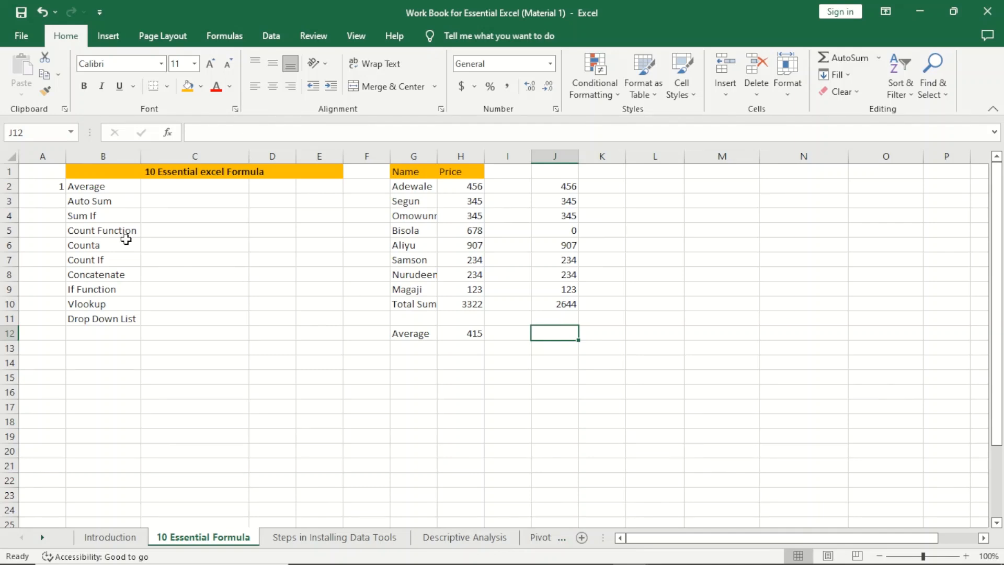
{"action": "left_click_drag", "start_coordinate": [102, 188], "coordinate": [105, 200]}
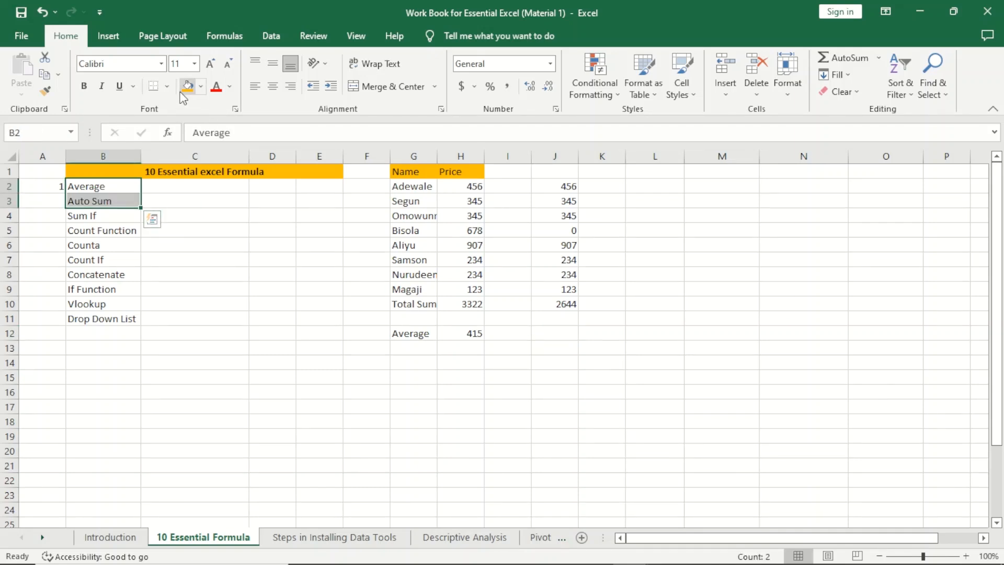
{"action": "left_click", "coordinate": [186, 87]}
{"action": "left_click", "coordinate": [245, 306]}
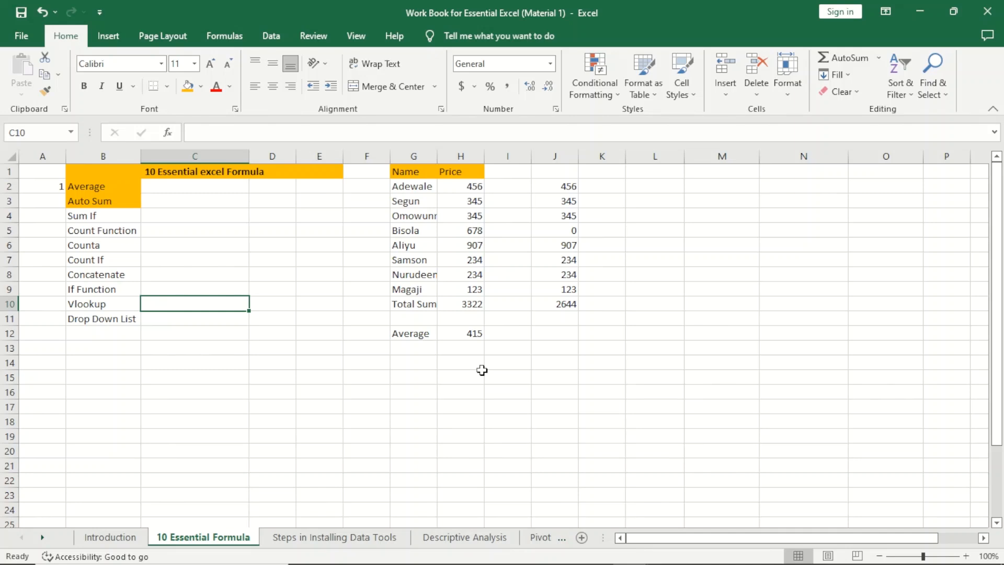
Step: Autofit the Name column and change Bisola in G5 to Adewale
{"action": "double_click", "coordinate": [437, 152]}
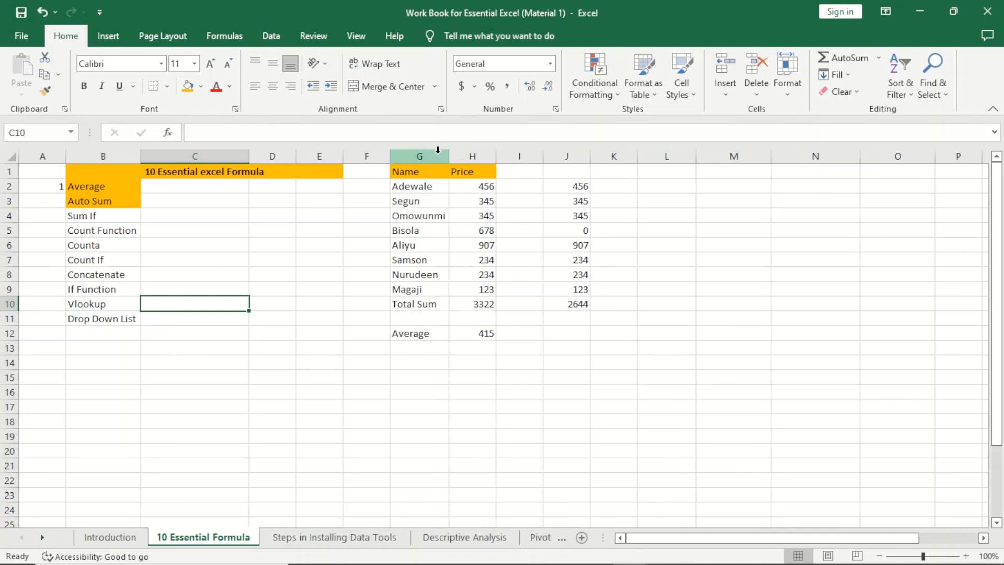
{"action": "left_click", "coordinate": [412, 231]}
{"action": "type", "text": "Adewa"}
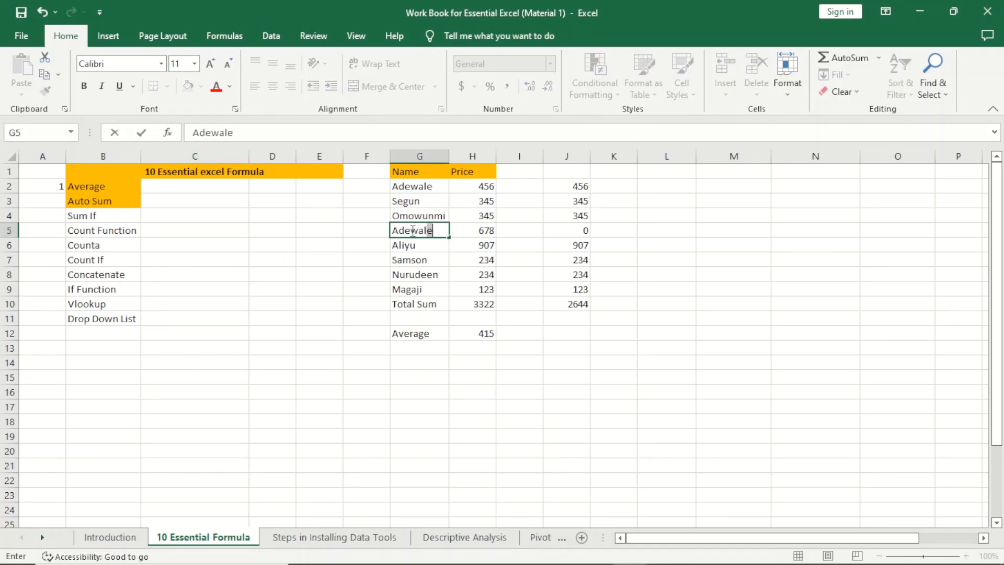
{"action": "type", "text": "le"}
Step: Replace the Total Sum label in G10 with the name Aliyu
{"action": "left_click", "coordinate": [420, 299]}
{"action": "key", "text": "Delete"}
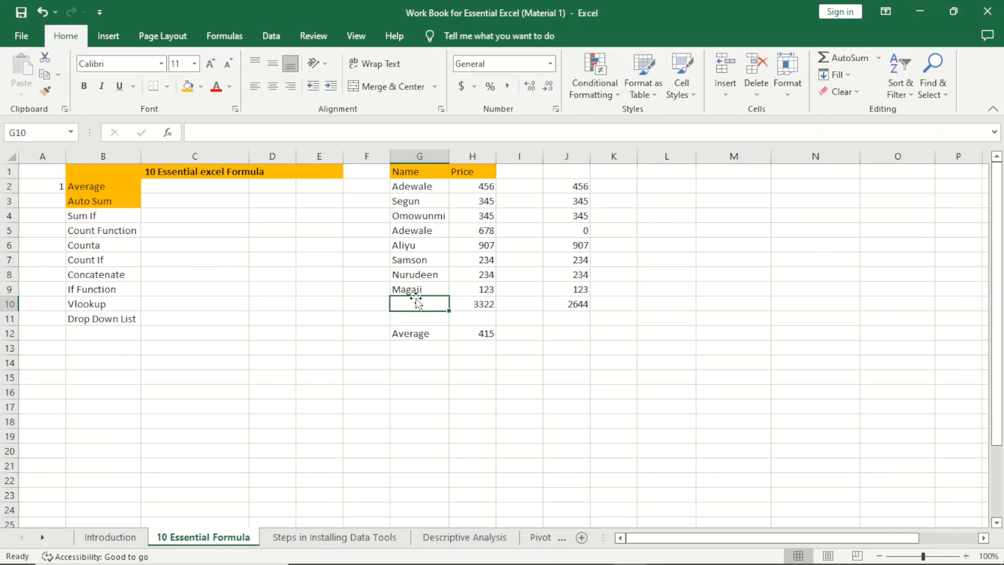
{"action": "type", "text": "Aliyu"}
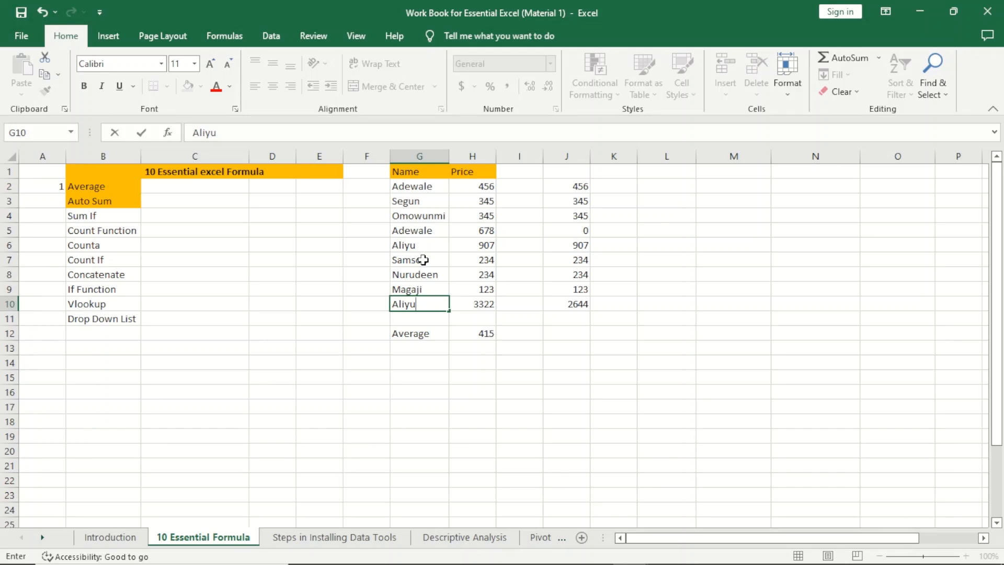
{"action": "left_click", "coordinate": [445, 356]}
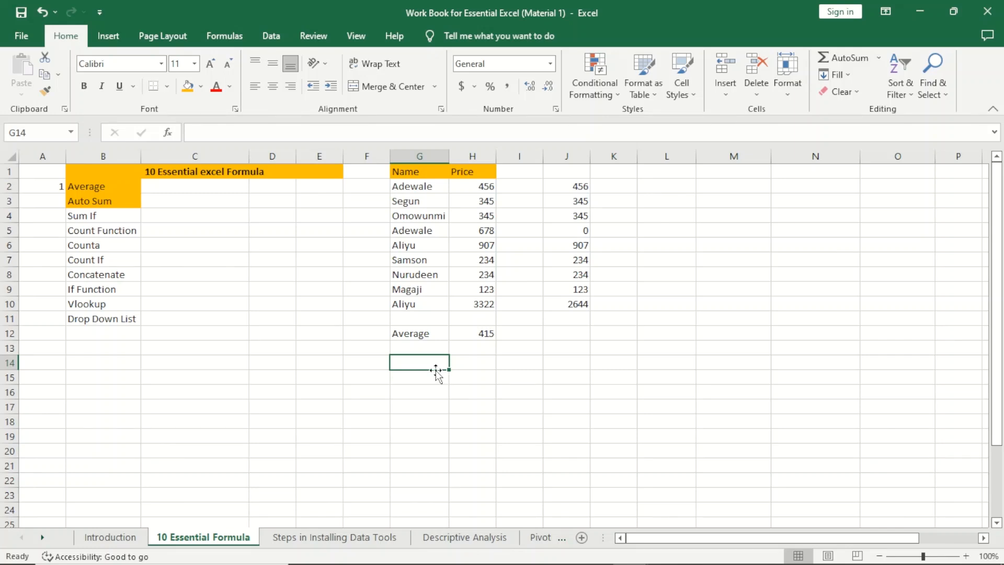
Step: Label H14 'Sumif' and shade H15 below it orange
{"action": "left_click", "coordinate": [480, 360]}
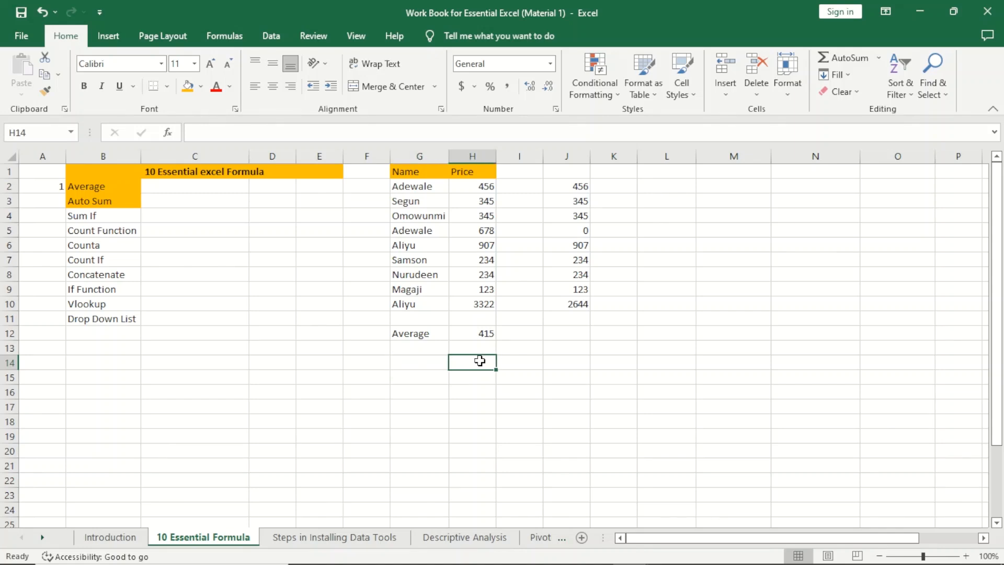
{"action": "type", "text": "Su"}
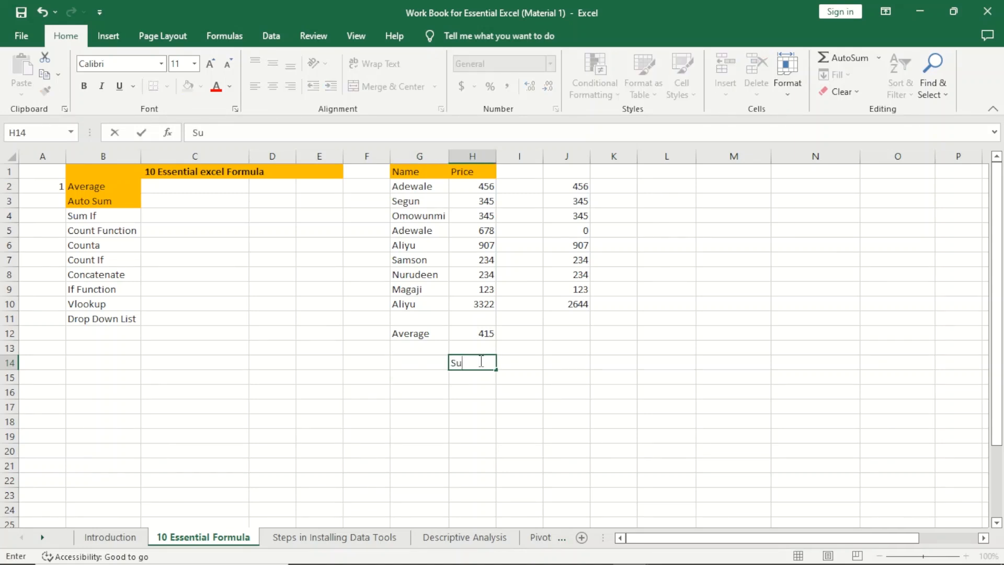
{"action": "type", "text": "mif"}
{"action": "key", "text": "Return"}
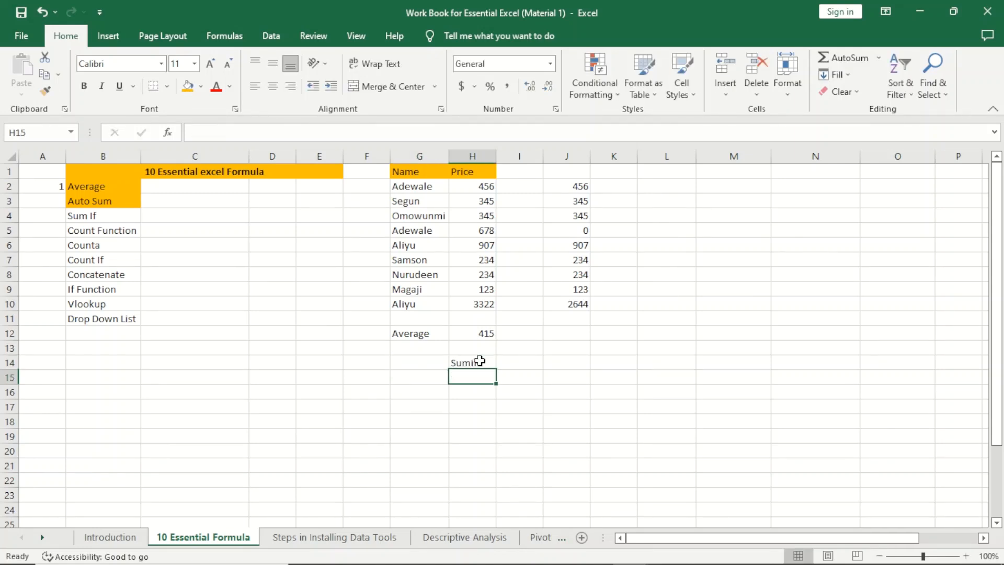
{"action": "left_click", "coordinate": [184, 94]}
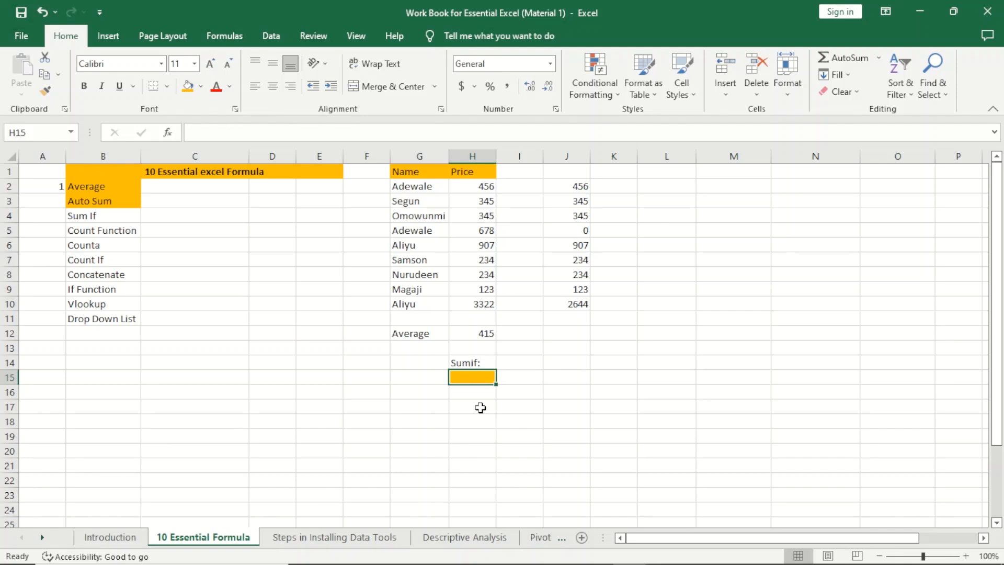
{"action": "left_click", "coordinate": [415, 372]}
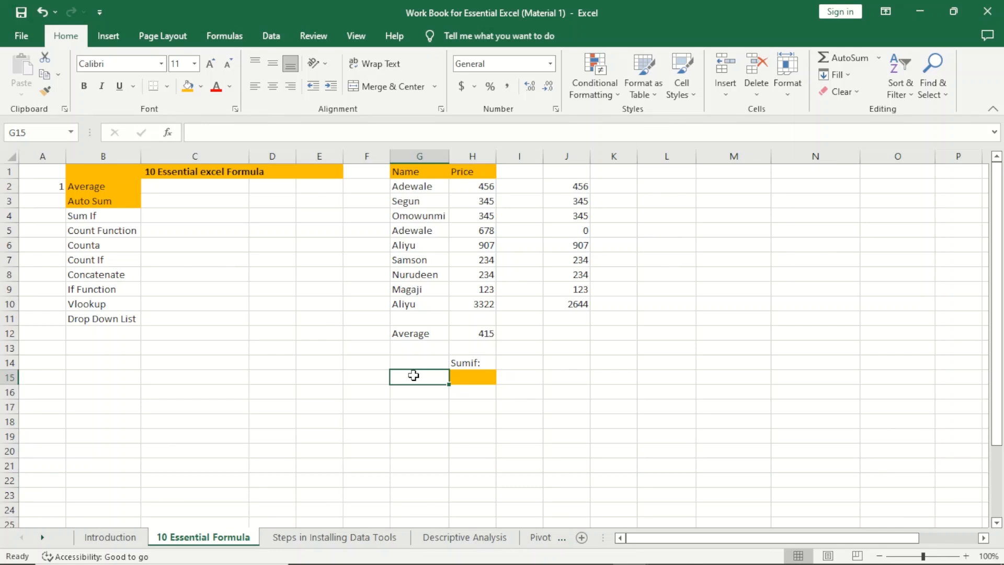
Step: Add the 'Name' label in G14, then select H15 for the result
{"action": "left_click", "coordinate": [413, 363]}
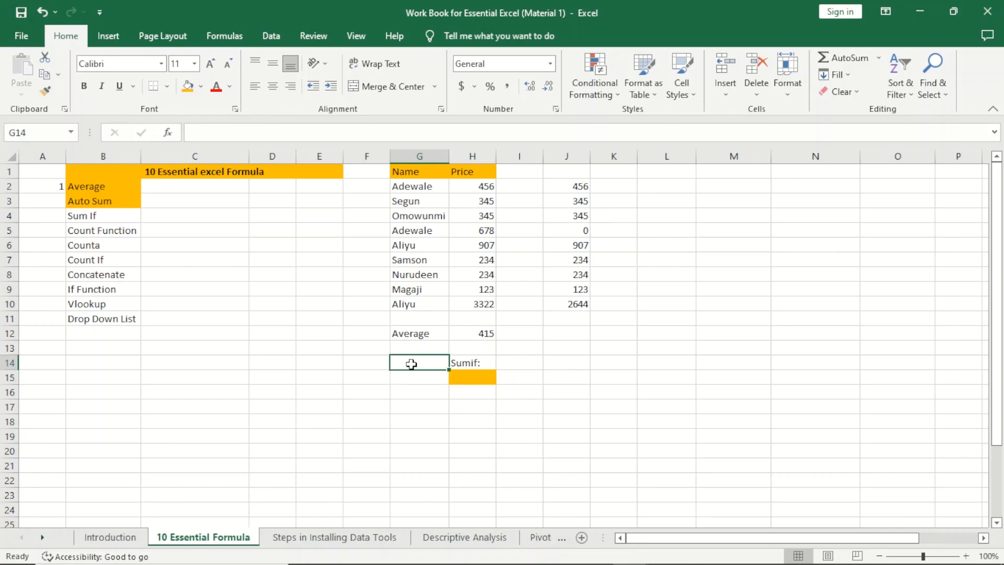
{"action": "type", "text": "Name"}
{"action": "left_click", "coordinate": [415, 377]}
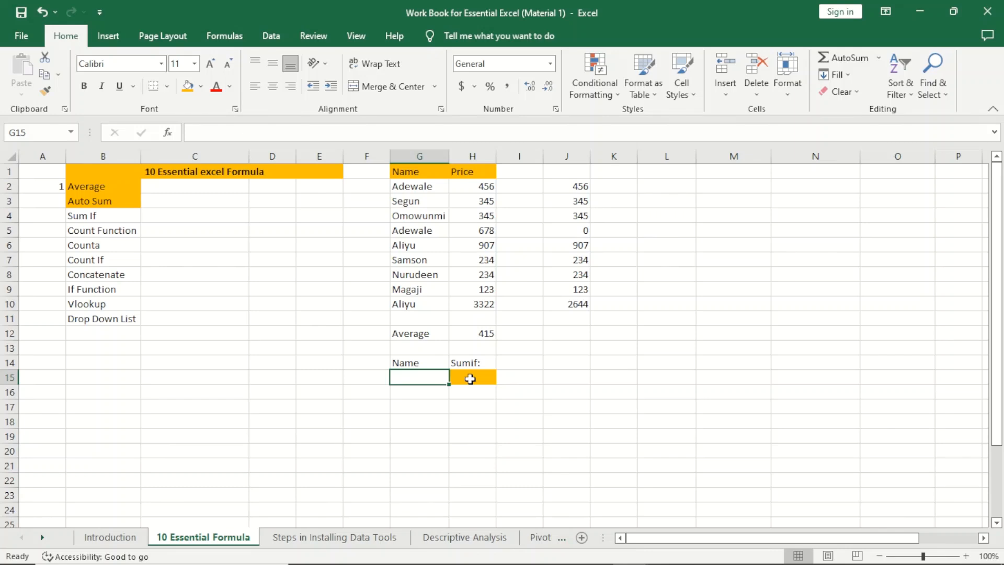
{"action": "left_click", "coordinate": [470, 379]}
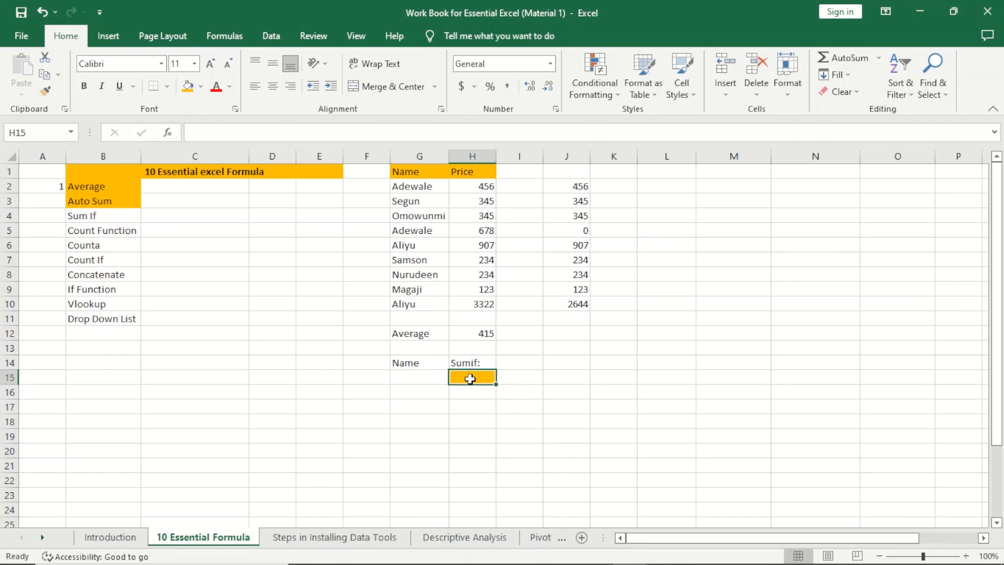
Step: Enter =SUMIF(G2:G10,G15,H2:H10) in H15, currently showing 0
{"action": "type", "text": "="}
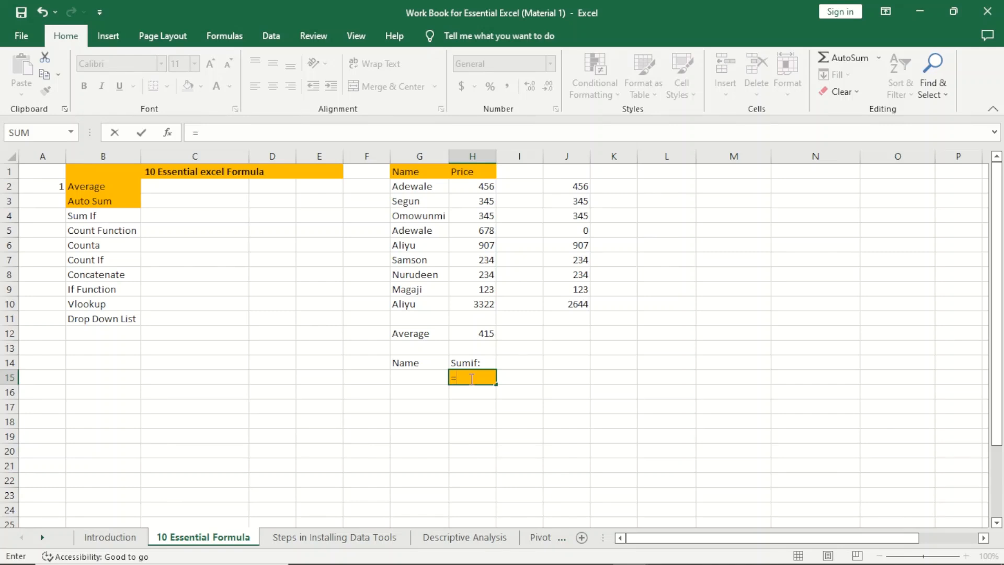
{"action": "type", "text": "sumif"}
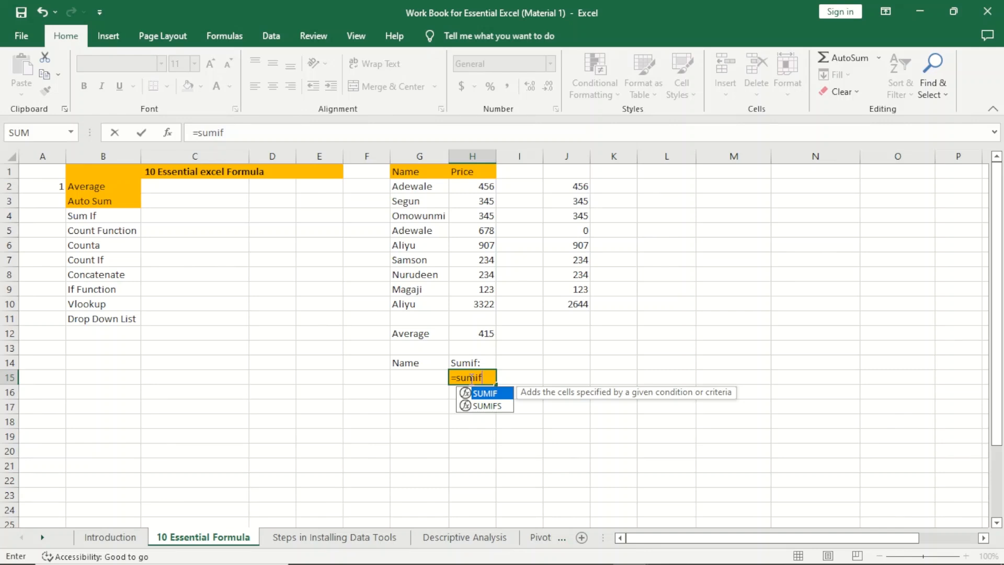
{"action": "key", "text": "Tab"}
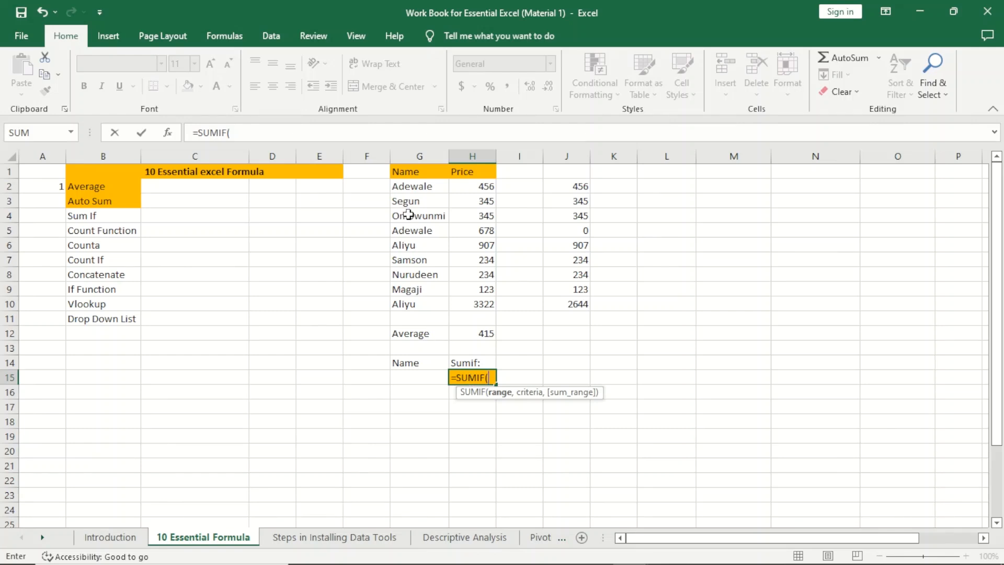
{"action": "left_click_drag", "start_coordinate": [406, 189], "coordinate": [403, 303]}
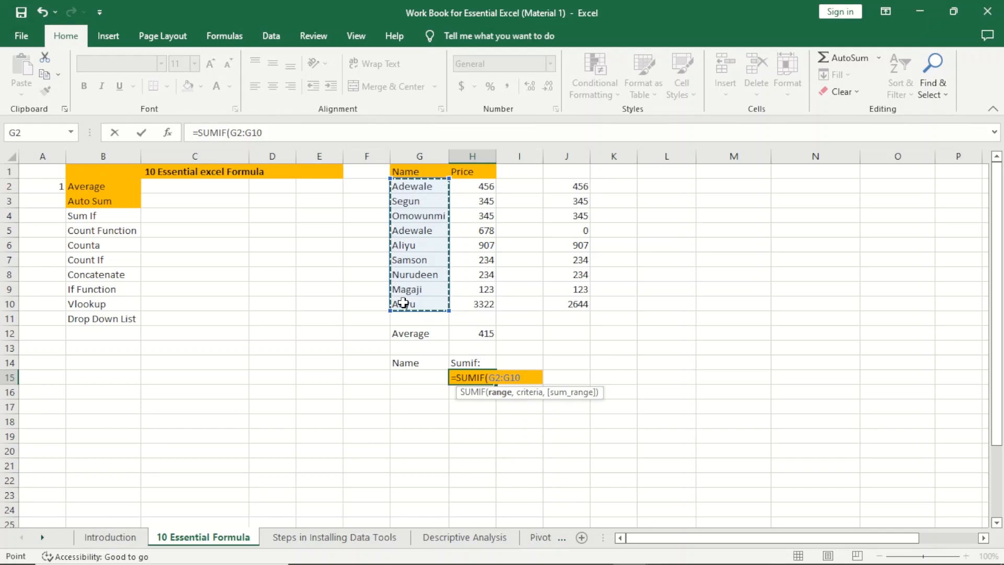
{"action": "type", "text": ","}
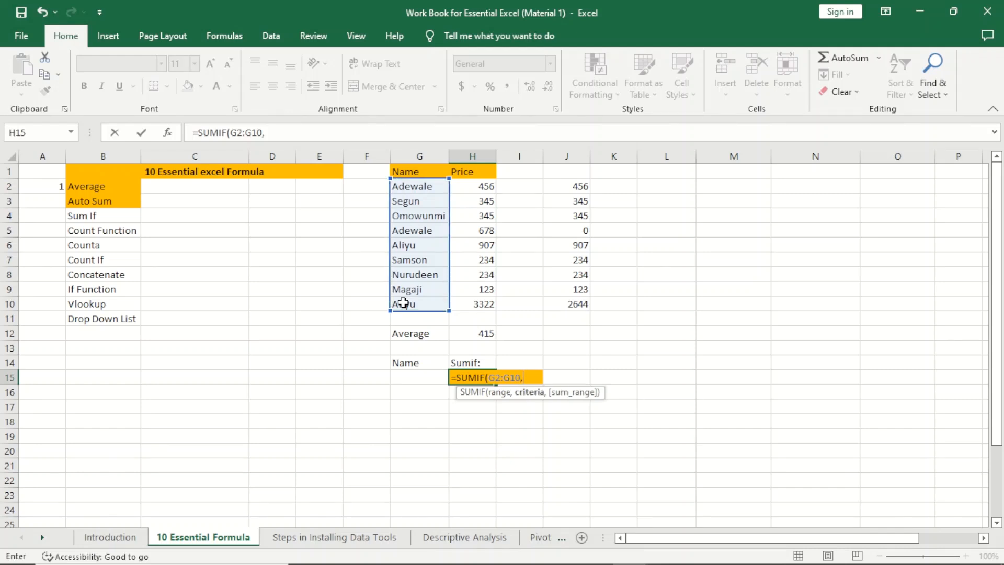
{"action": "left_click", "coordinate": [408, 380]}
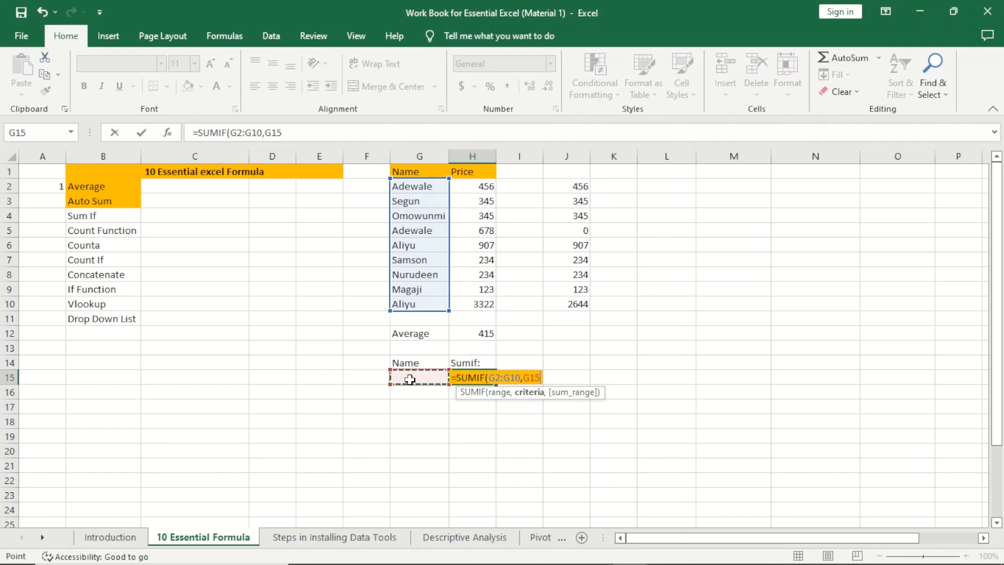
{"action": "type", "text": ","}
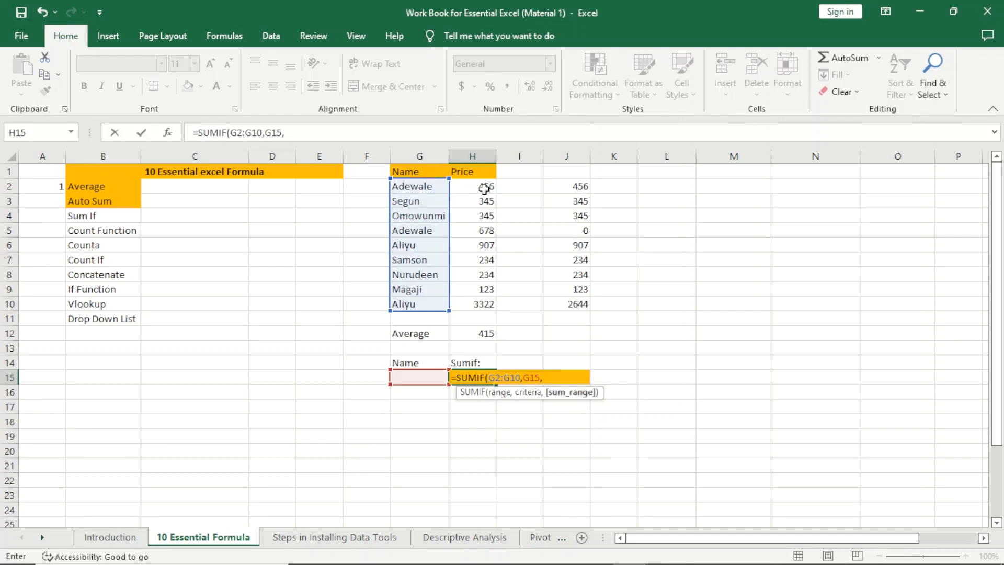
{"action": "left_click_drag", "start_coordinate": [484, 185], "coordinate": [482, 306]}
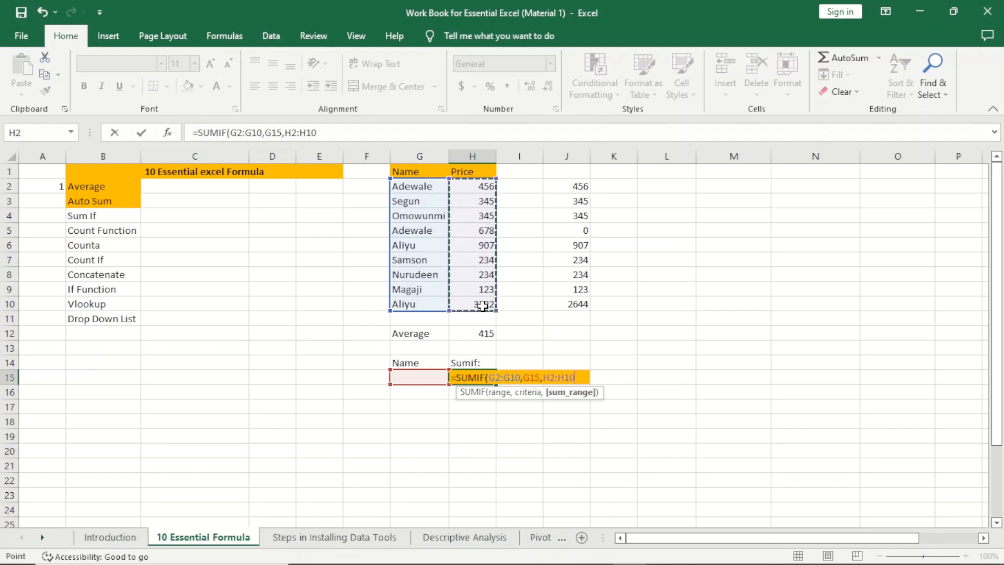
{"action": "type", "text": ")"}
{"action": "left_click", "coordinate": [483, 313]}
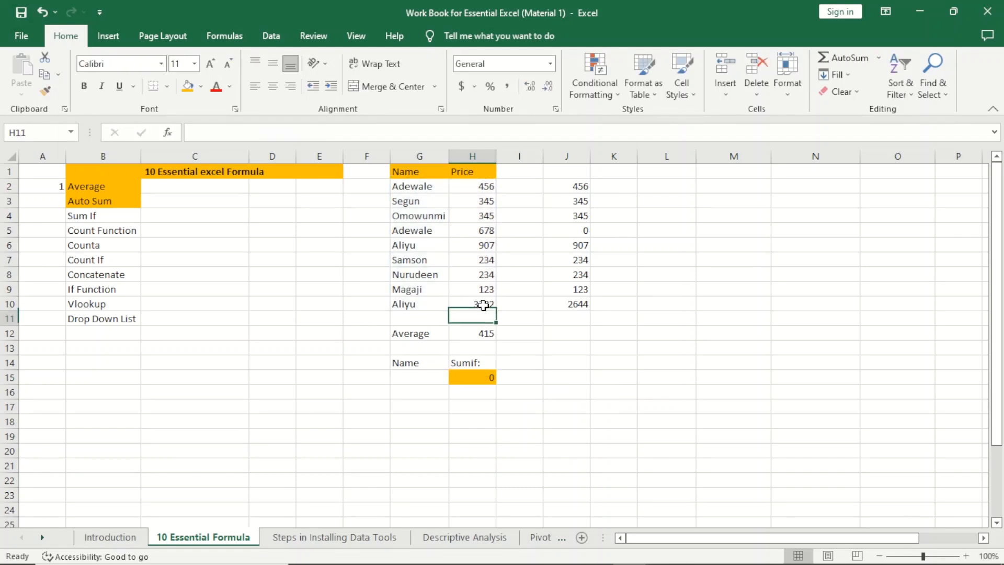
{"action": "left_click", "coordinate": [480, 376]}
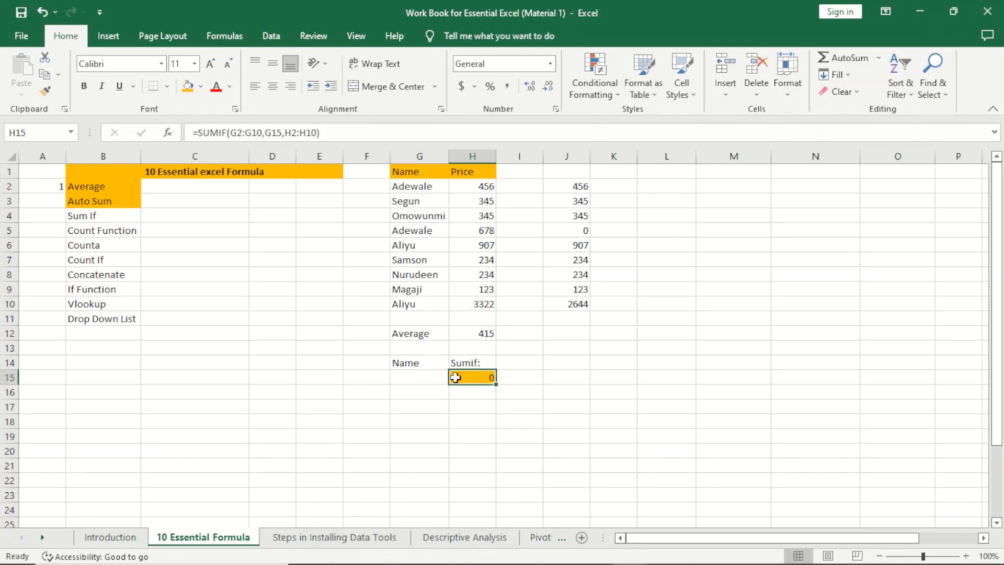
Step: Enter Samson in G15 and check H15's SUMIF result against Samson's price
{"action": "left_click", "coordinate": [429, 379]}
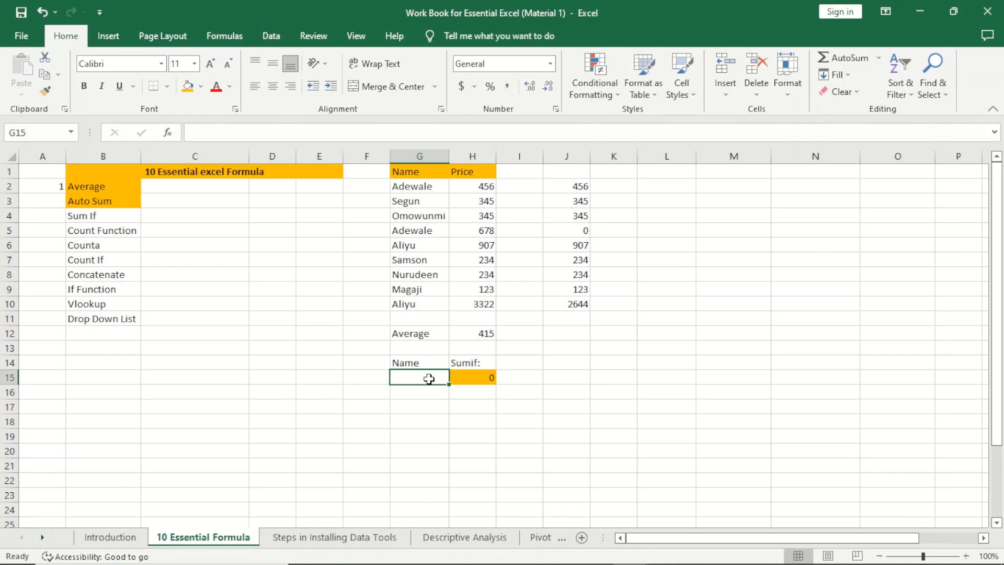
{"action": "type", "text": "Samson"}
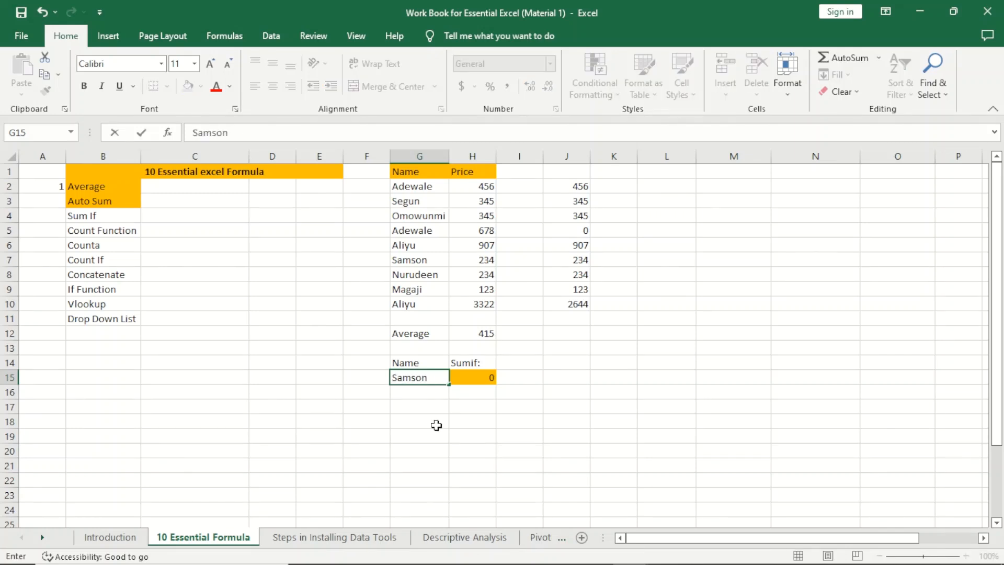
{"action": "key", "text": "Return"}
{"action": "left_click", "coordinate": [437, 425]}
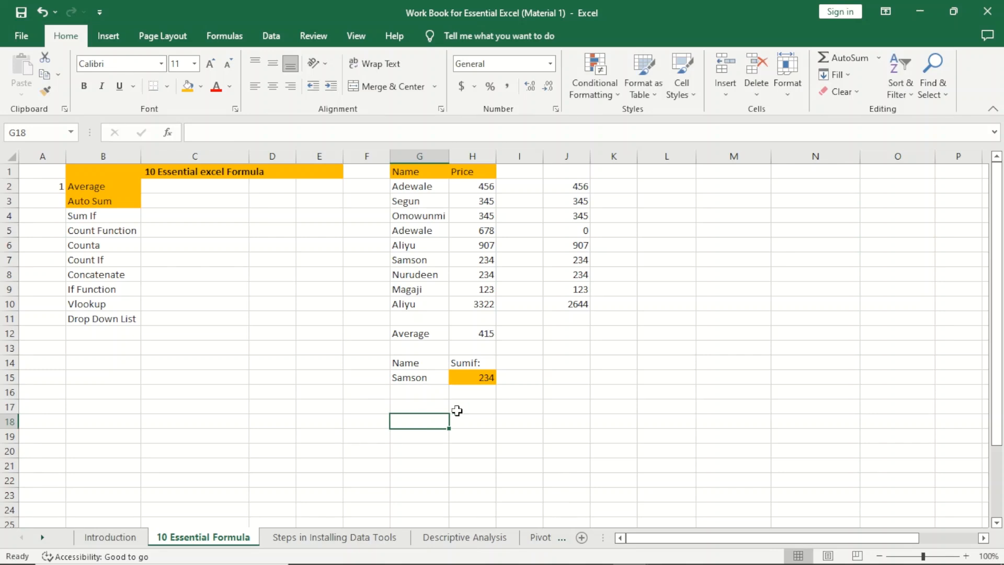
{"action": "left_click", "coordinate": [477, 372]}
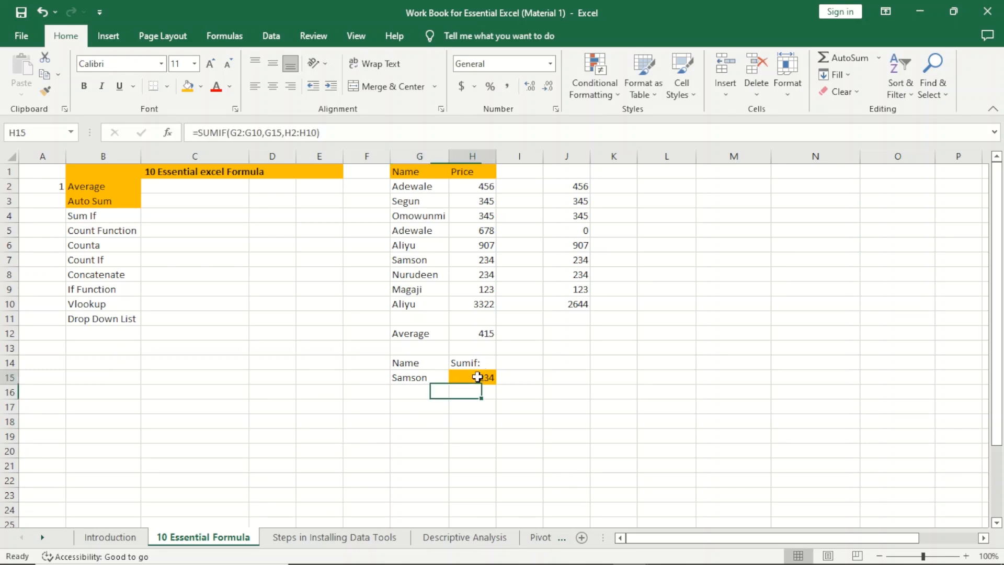
{"action": "left_click", "coordinate": [483, 260]}
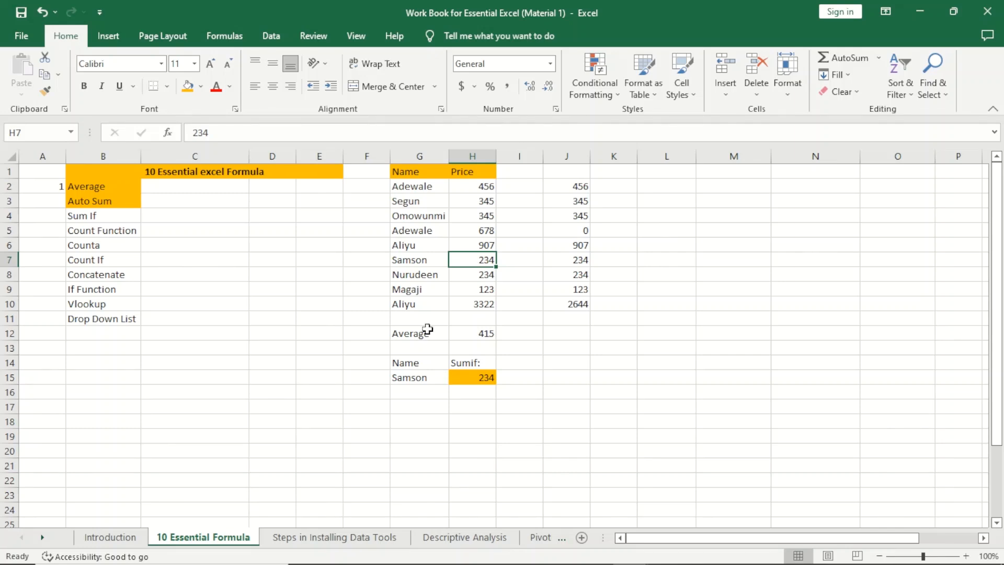
Step: Enter Adewale in G15 and verify H15 matches 456 + 678
{"action": "left_click", "coordinate": [420, 377]}
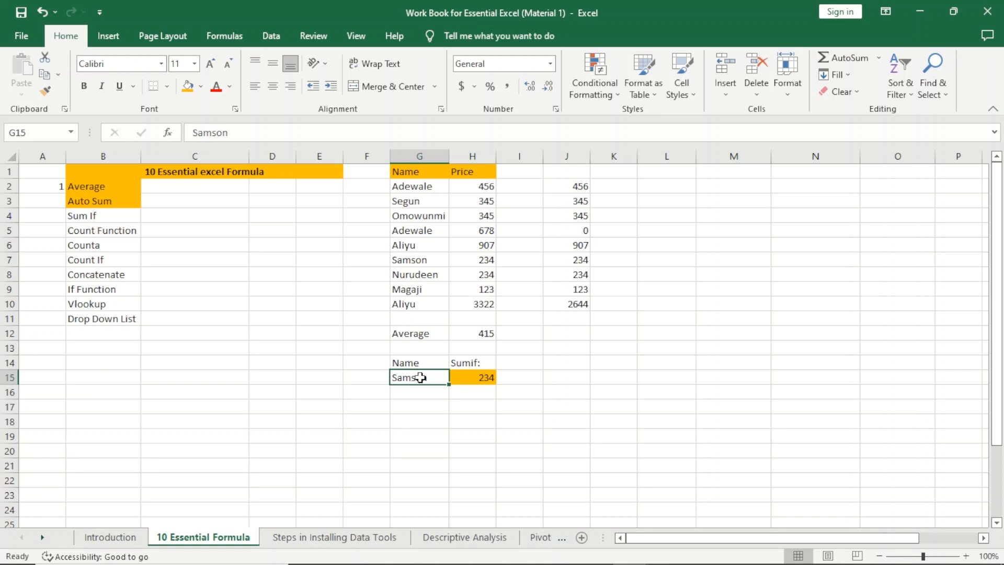
{"action": "type", "text": "Adewale"}
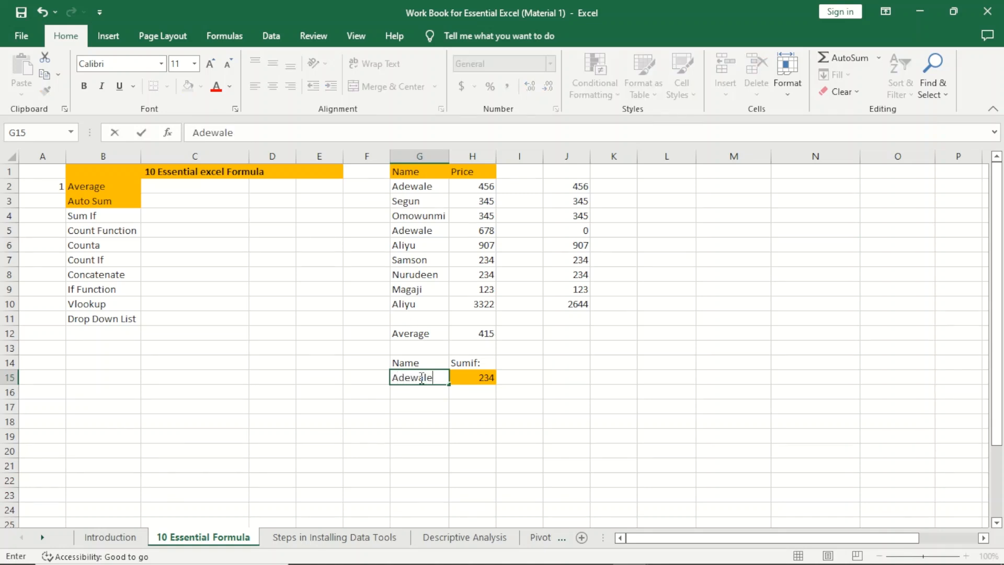
{"action": "key", "text": "Return"}
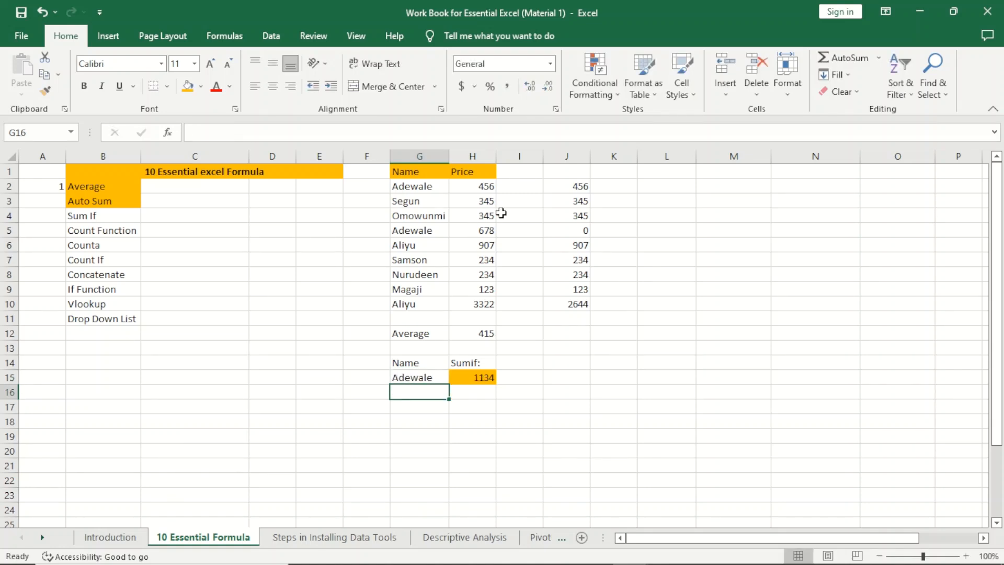
{"action": "left_click", "coordinate": [490, 188]}
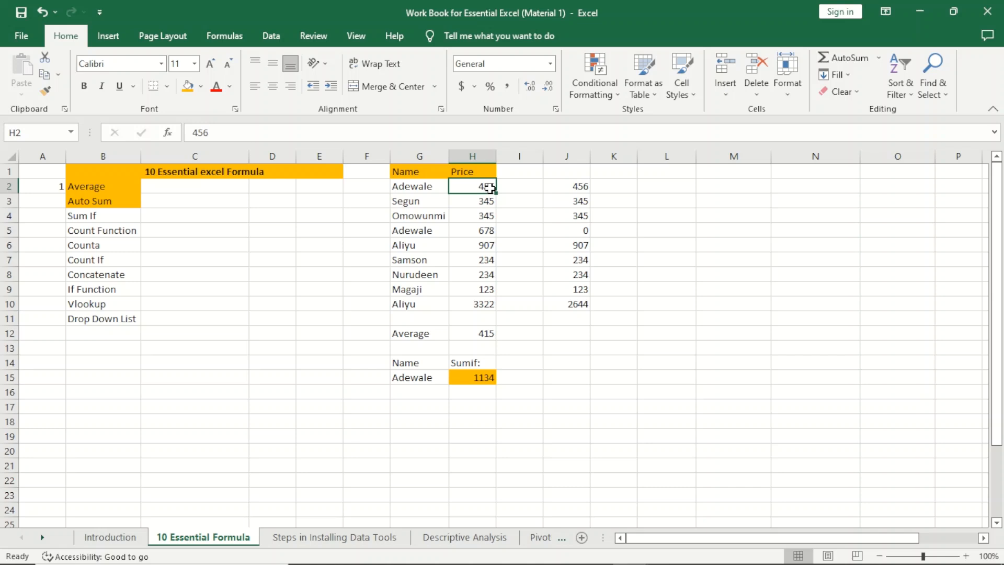
{"action": "left_click", "coordinate": [489, 233], "text": "ctrl"}
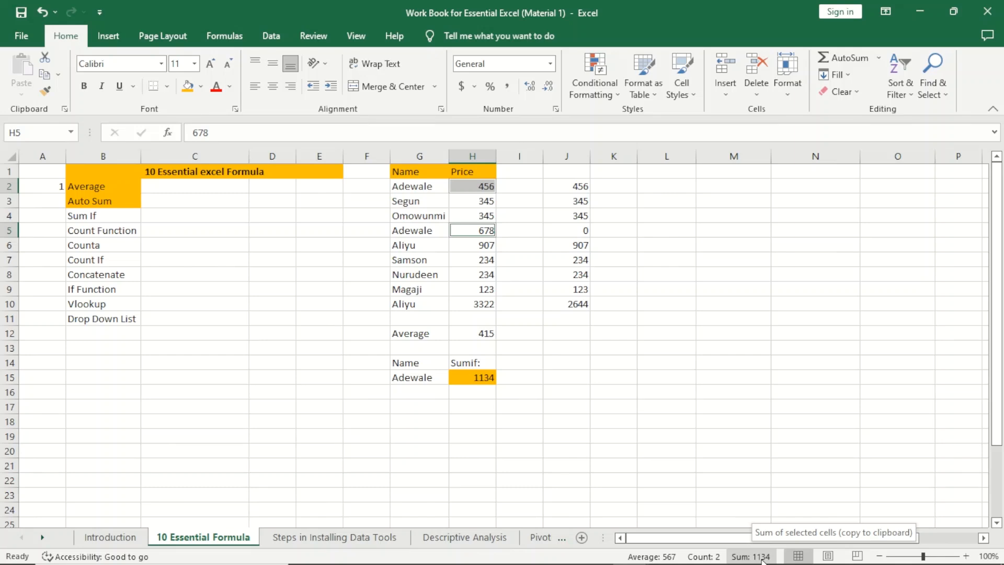
{"action": "left_click", "coordinate": [476, 381]}
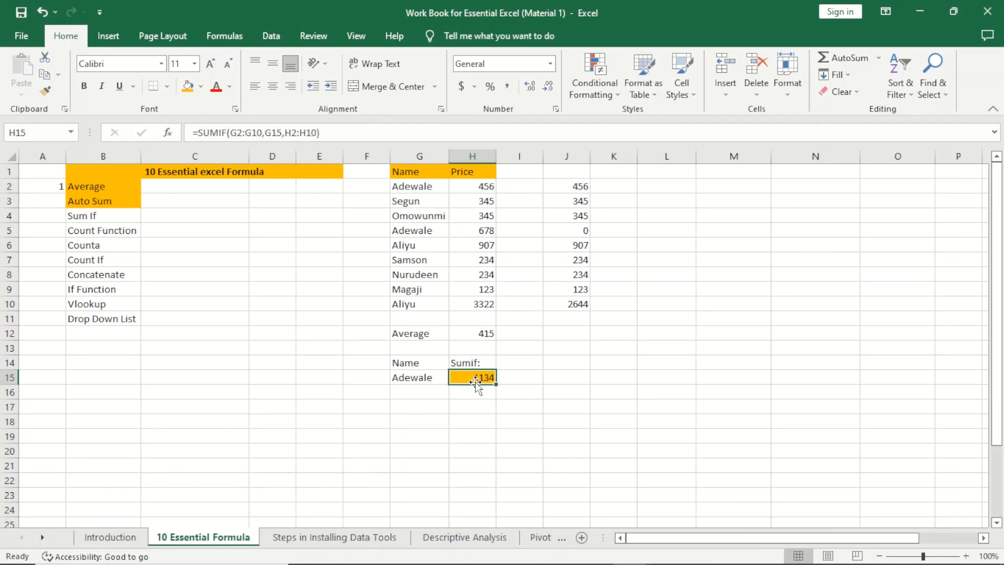
Step: Enter Aliyu in G15 and verify H15 shows 4229 (3322 + 907)
{"action": "left_click", "coordinate": [405, 378]}
{"action": "type", "text": "Aliyu"}
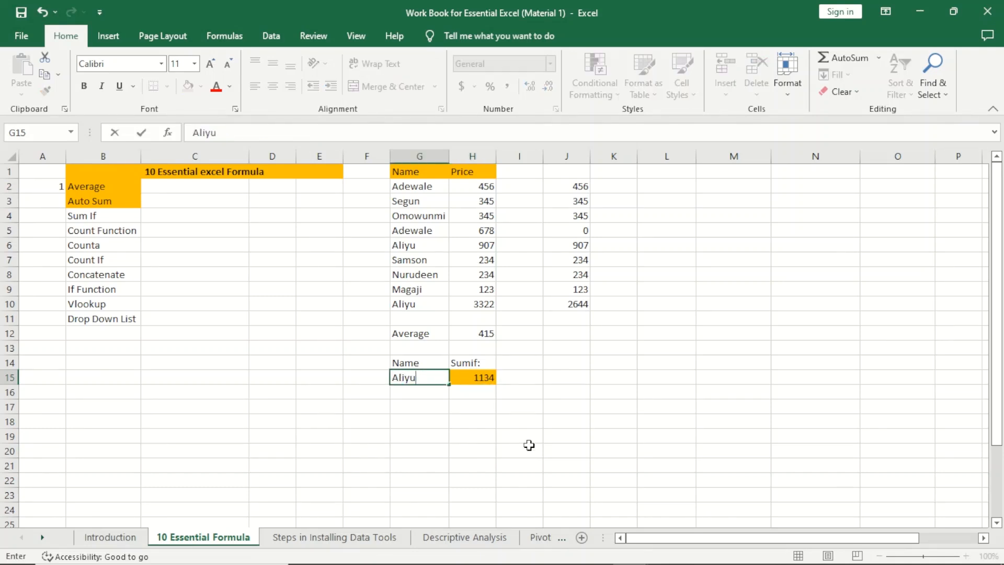
{"action": "key", "text": "Return"}
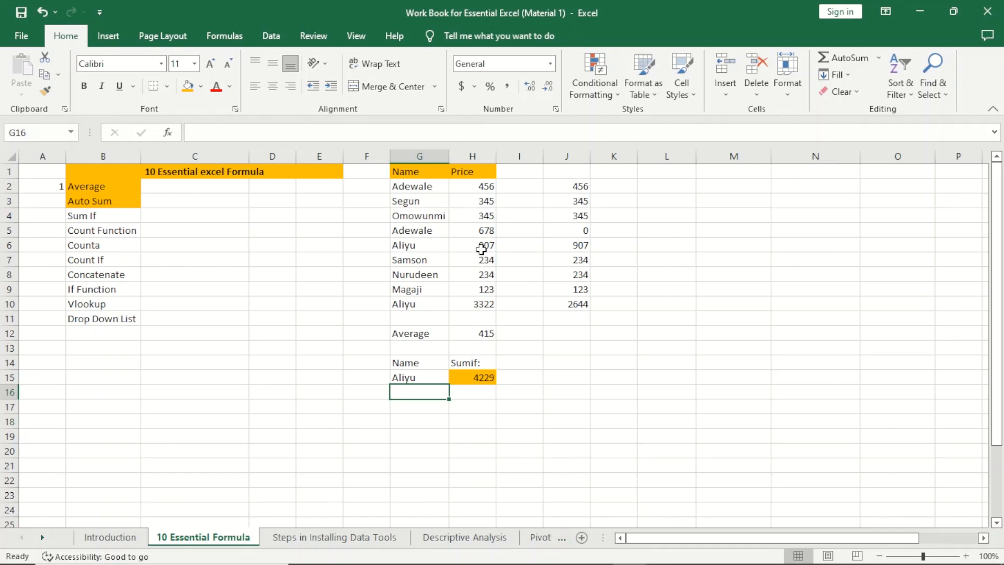
{"action": "left_click", "coordinate": [413, 248]}
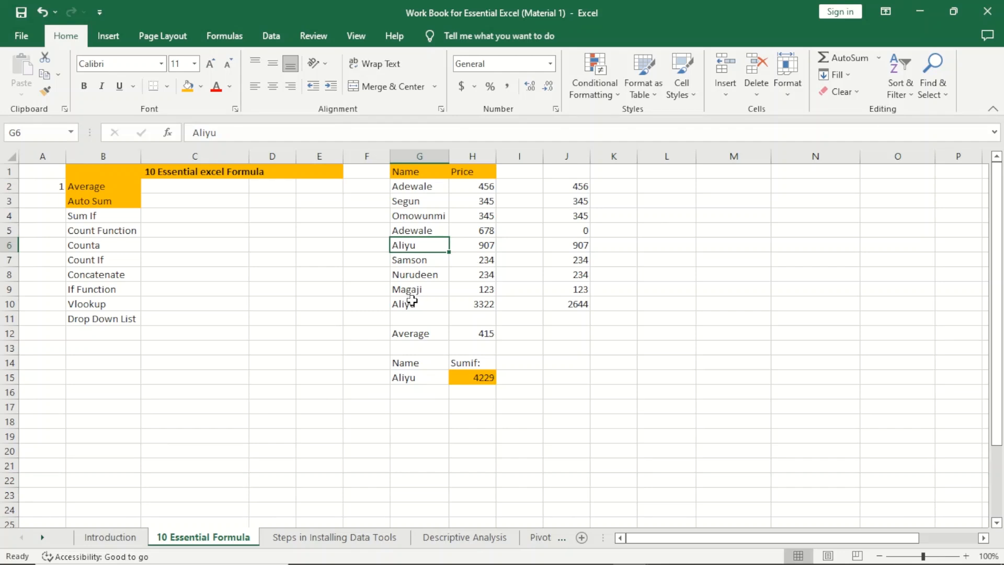
{"action": "left_click", "coordinate": [412, 302], "text": "ctrl"}
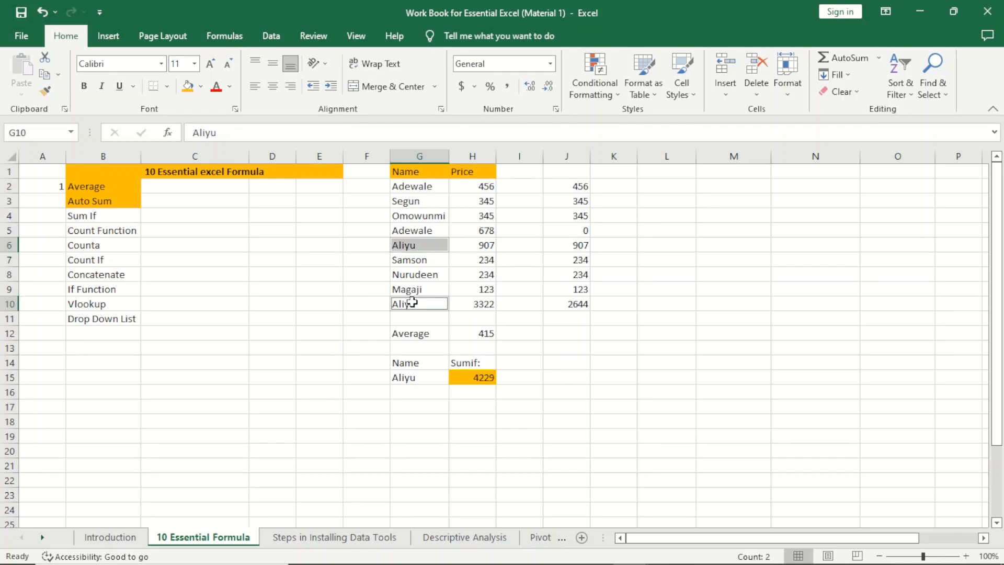
{"action": "left_click", "coordinate": [472, 307]}
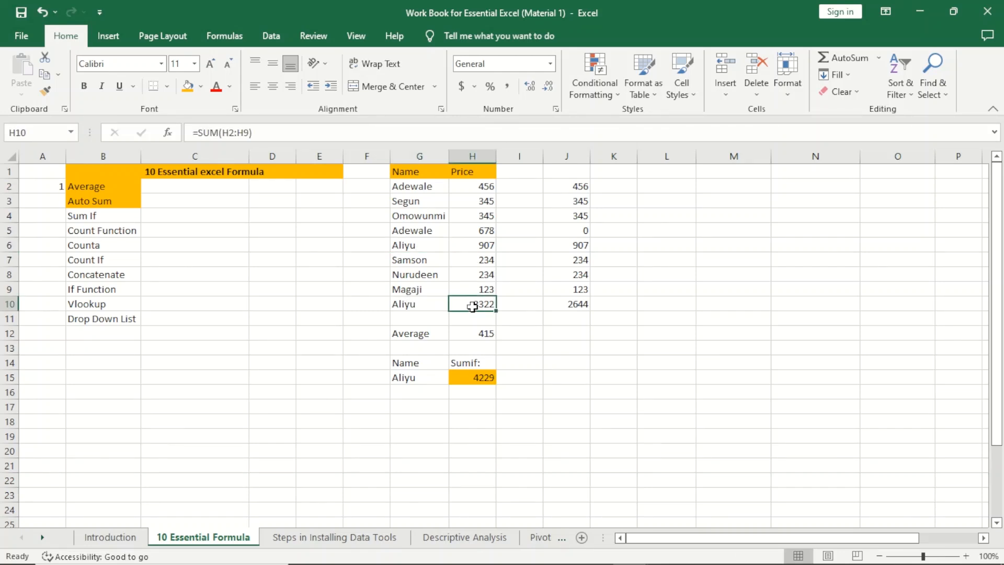
{"action": "left_click", "coordinate": [478, 248], "text": "ctrl"}
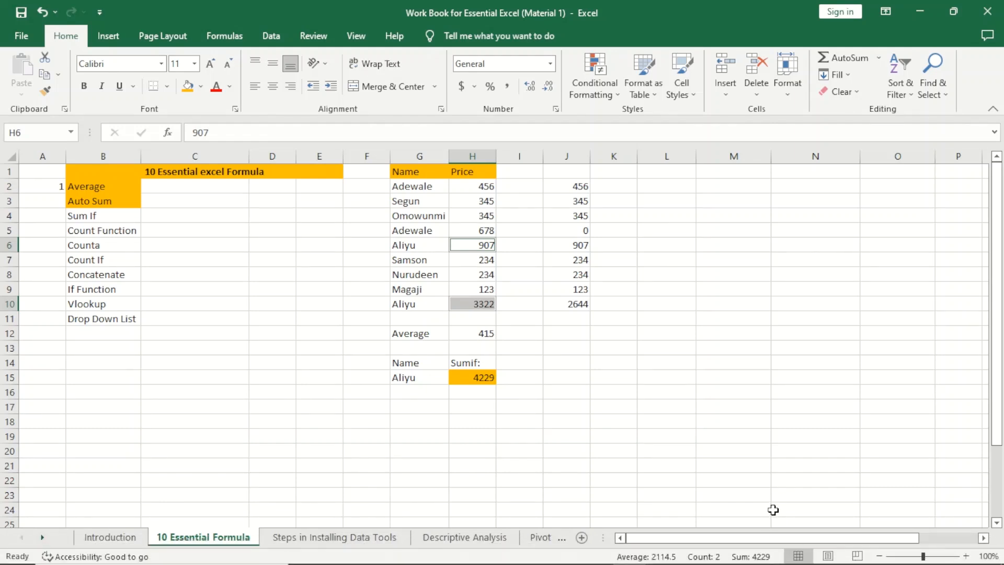
{"action": "left_click", "coordinate": [477, 381]}
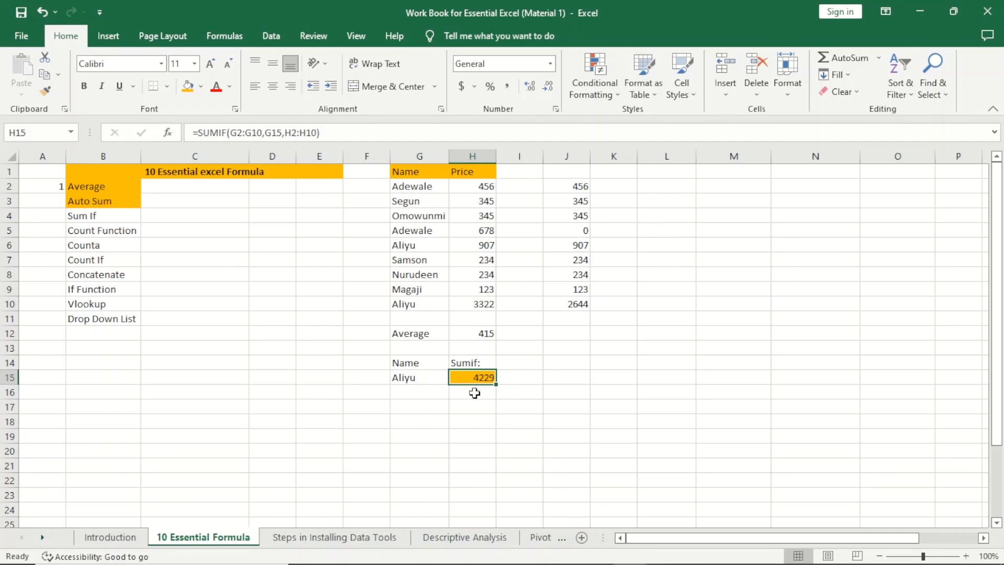
Step: Delete the SUMIF formula from H15 and the name from G15
{"action": "key", "text": "Delete"}
{"action": "left_click", "coordinate": [421, 375]}
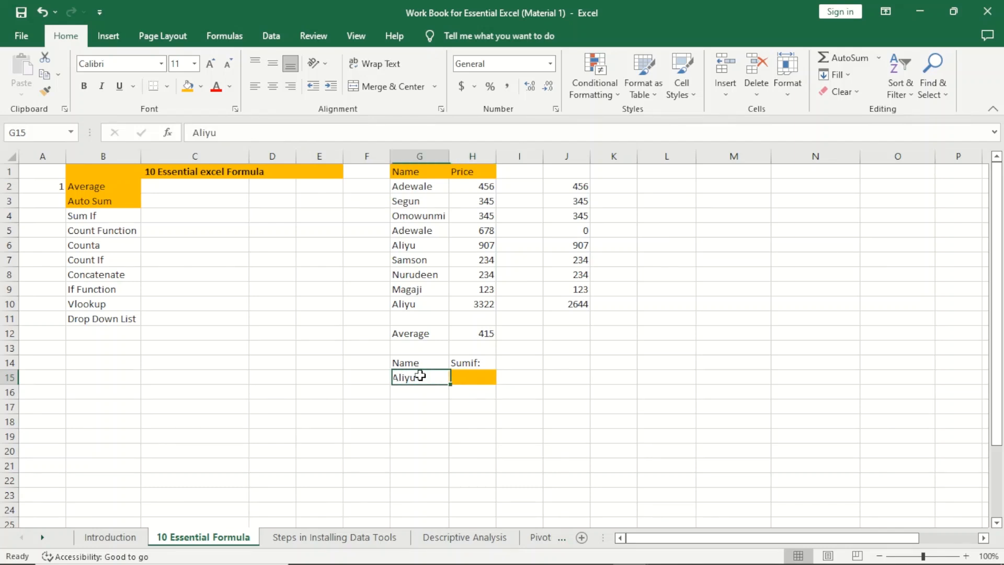
{"action": "key", "text": "Delete"}
{"action": "left_click", "coordinate": [473, 374]}
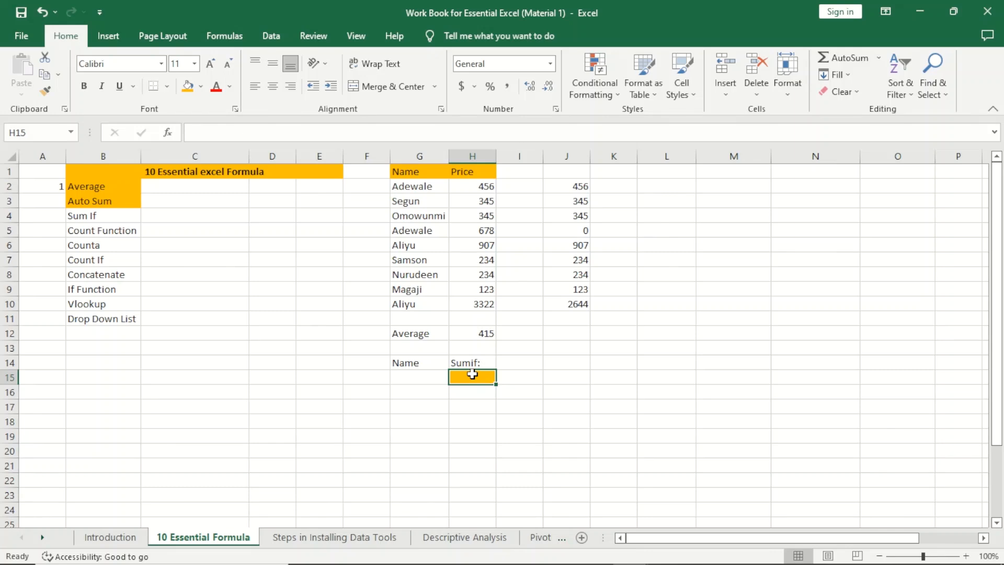
Step: Re-enter =SUMIF(G2:G10,G15,H2:H10) in H15, showing 0 with G15 empty
{"action": "type", "text": "="}
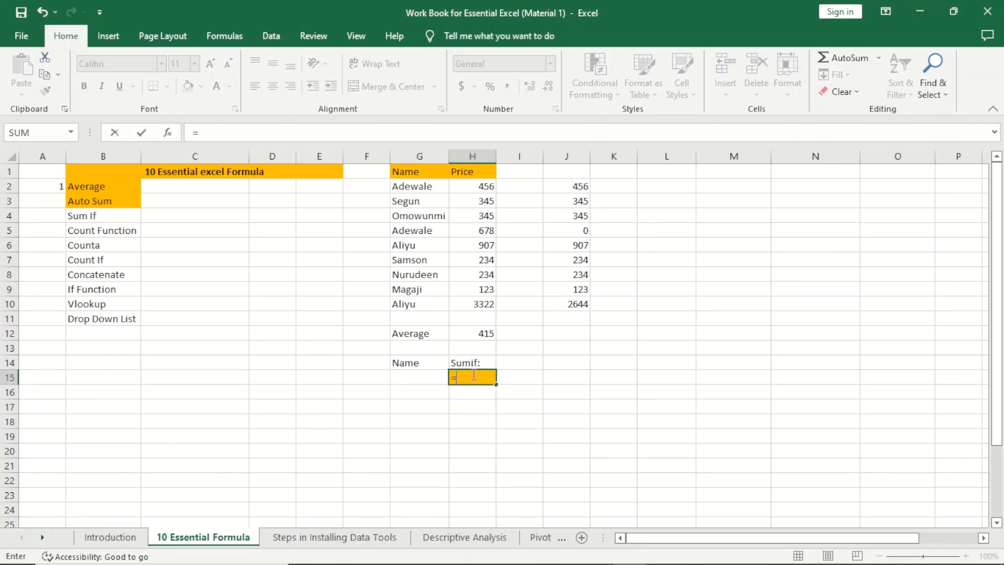
{"action": "type", "text": "sum"}
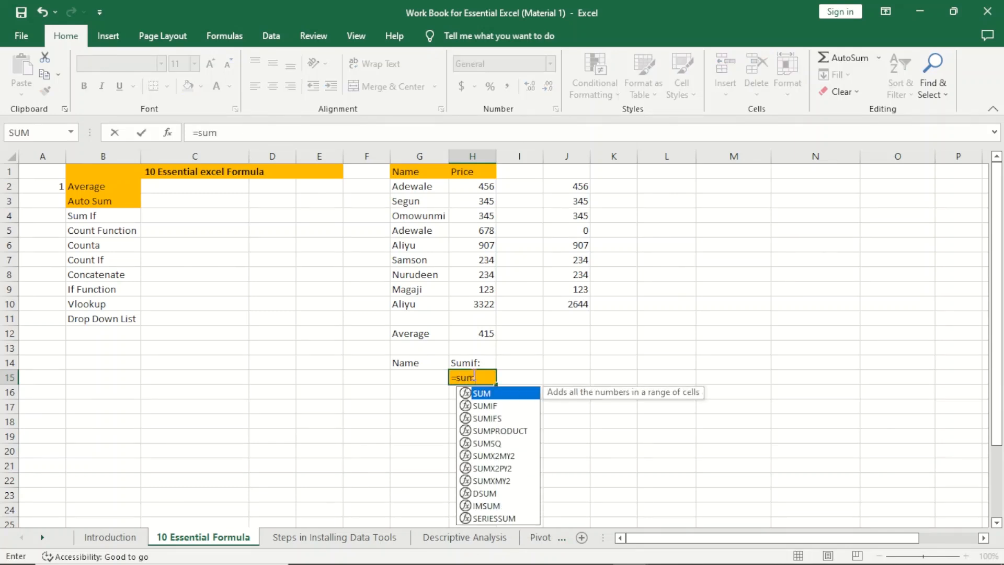
{"action": "type", "text": "if"}
{"action": "key", "text": "Tab"}
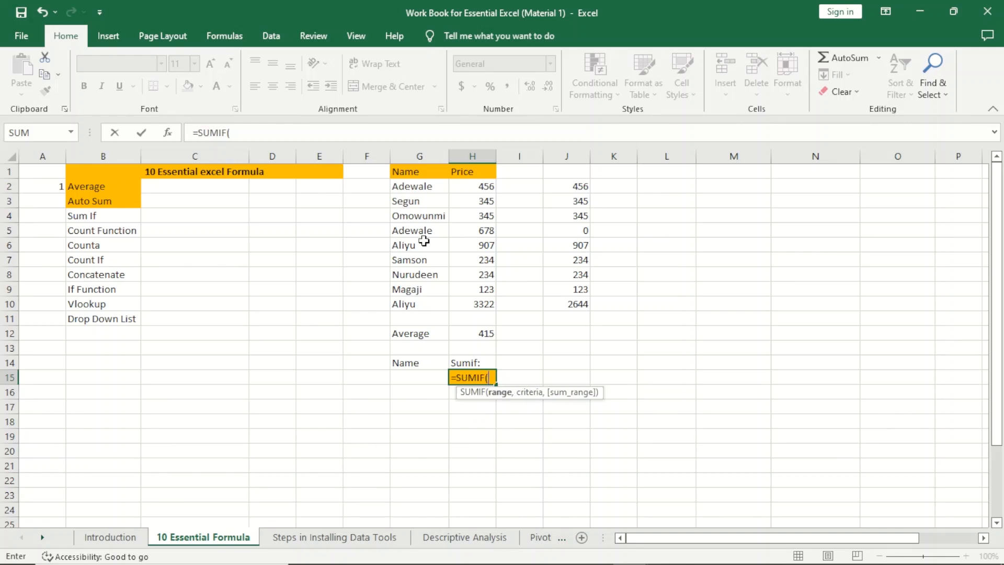
{"action": "left_click_drag", "start_coordinate": [410, 186], "coordinate": [403, 302]}
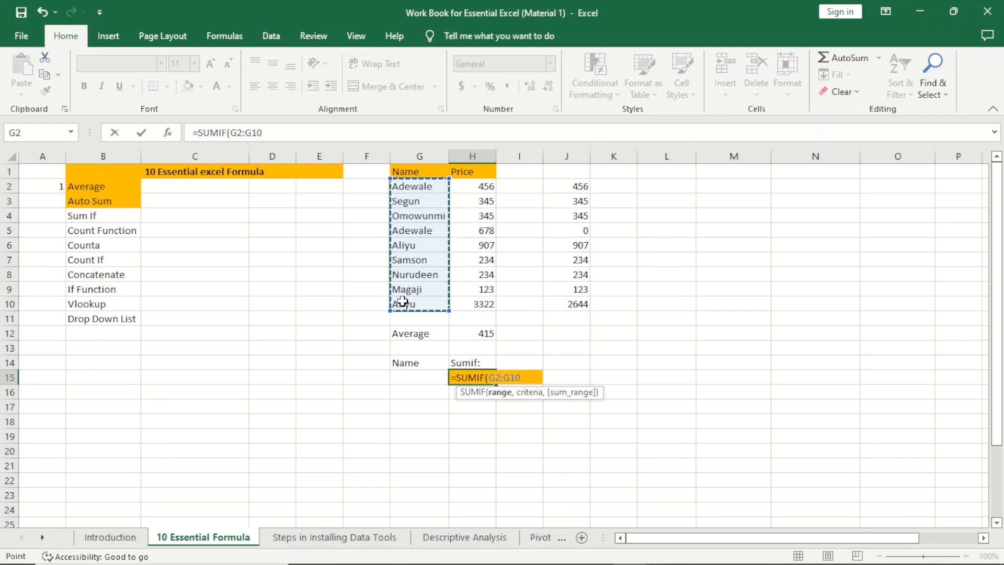
{"action": "type", "text": ","}
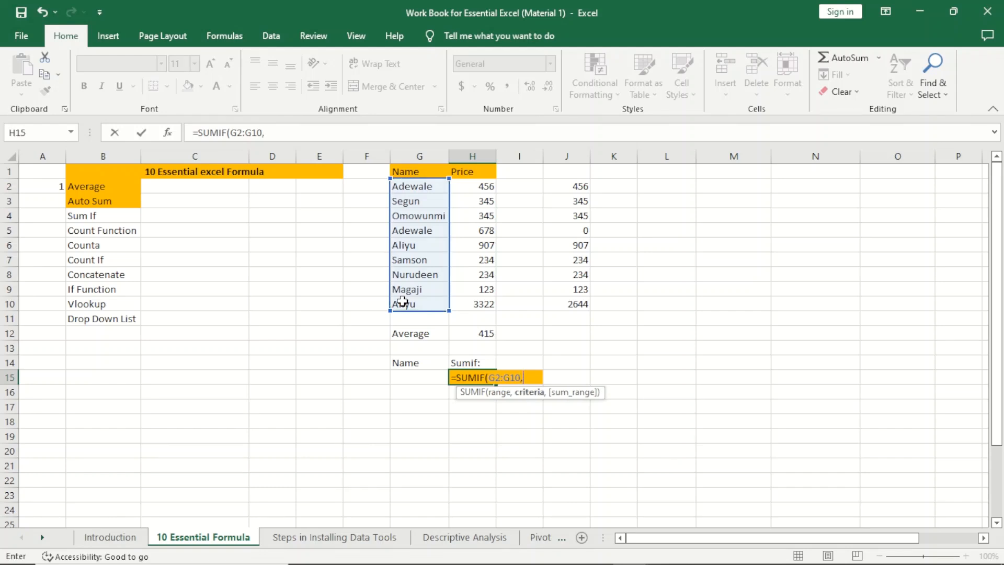
{"action": "left_click", "coordinate": [414, 377]}
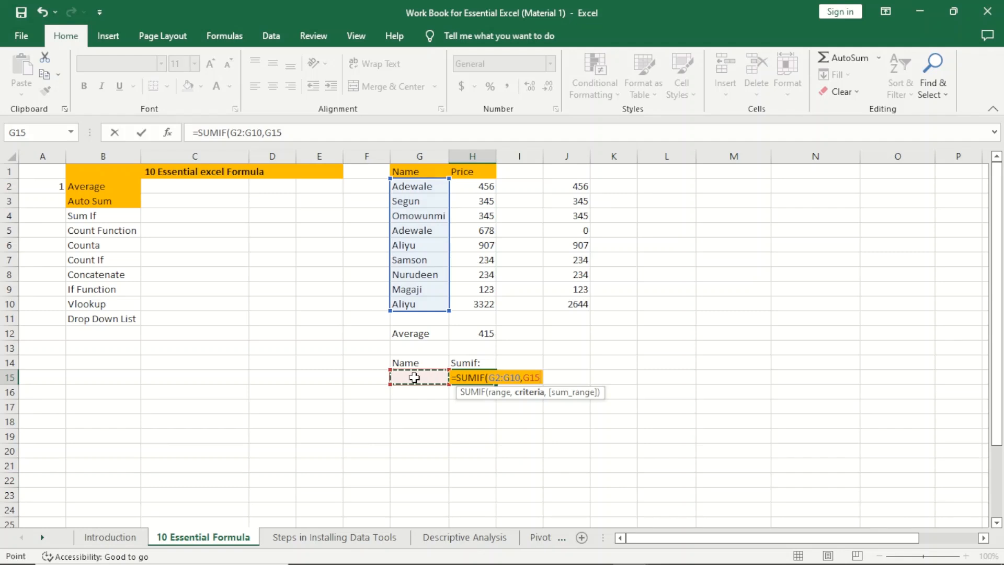
{"action": "type", "text": ","}
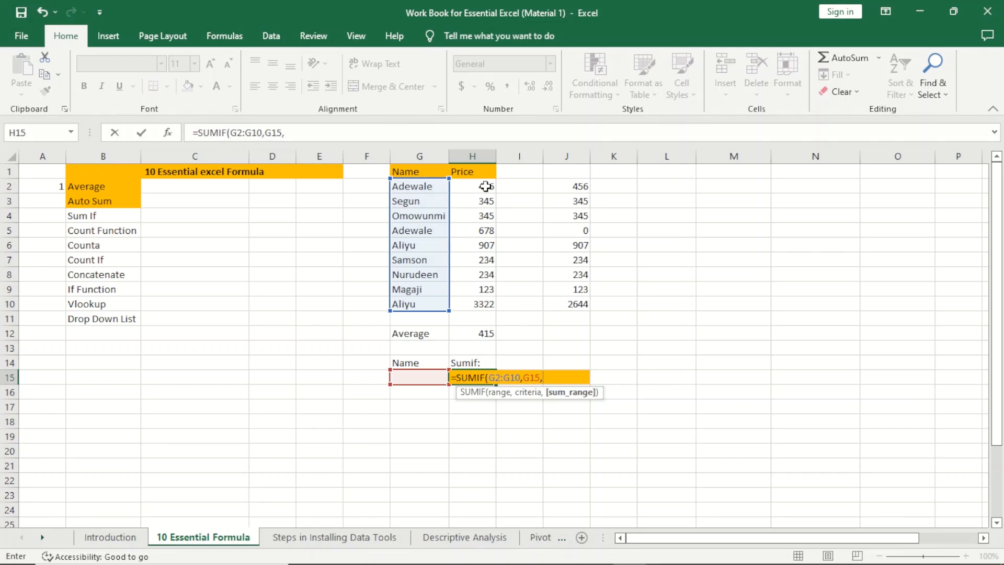
{"action": "left_click_drag", "start_coordinate": [485, 187], "coordinate": [490, 305]}
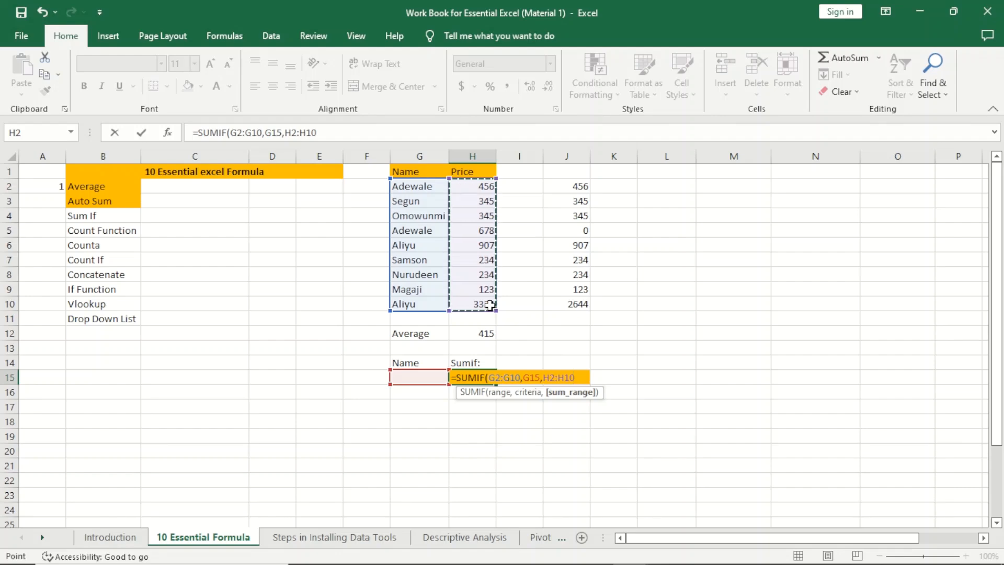
{"action": "type", "text": ")"}
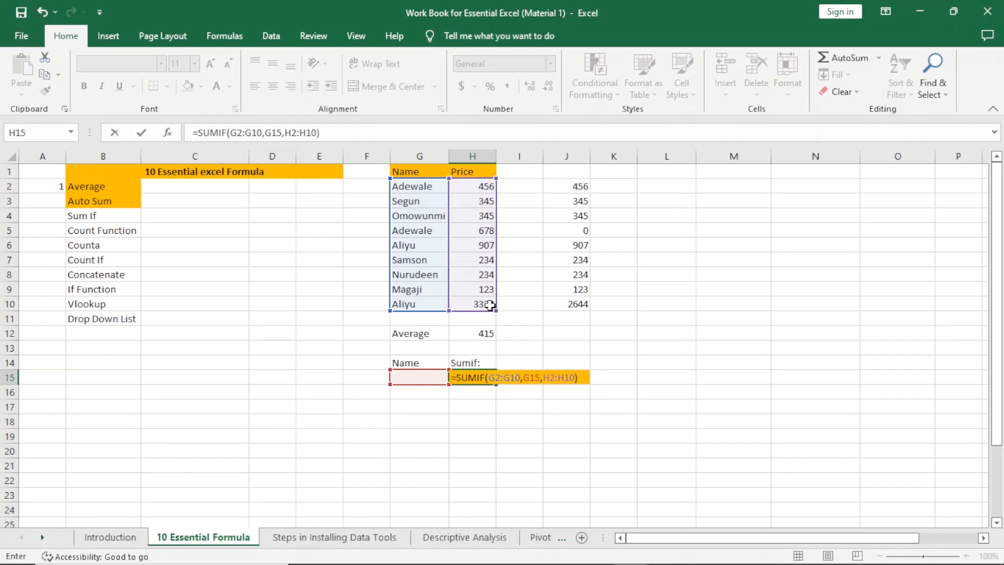
{"action": "key", "text": "Return"}
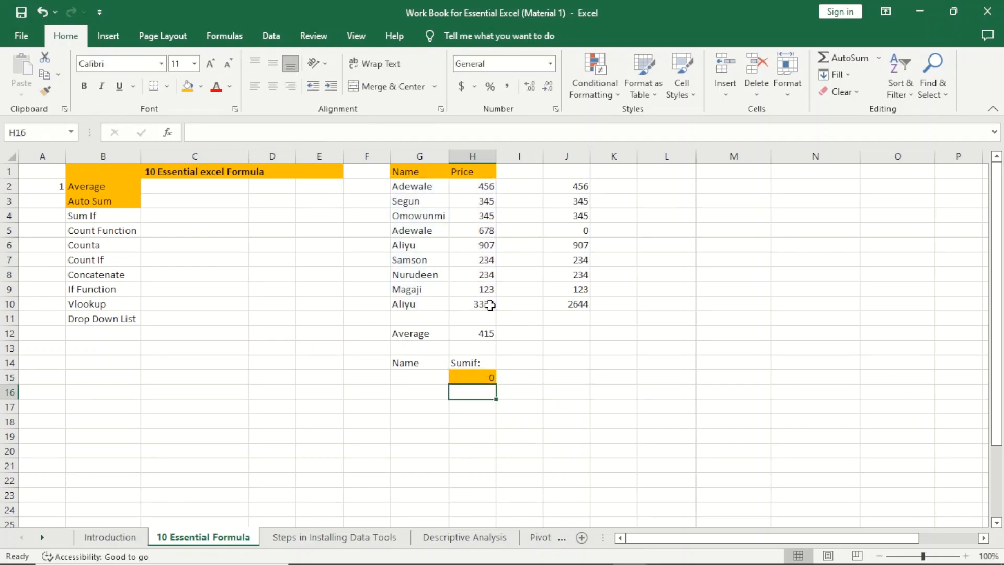
Step: Enter Magaji in G15, correcting the Mmagaji typo, so H15 returns 123
{"action": "left_click", "coordinate": [423, 377]}
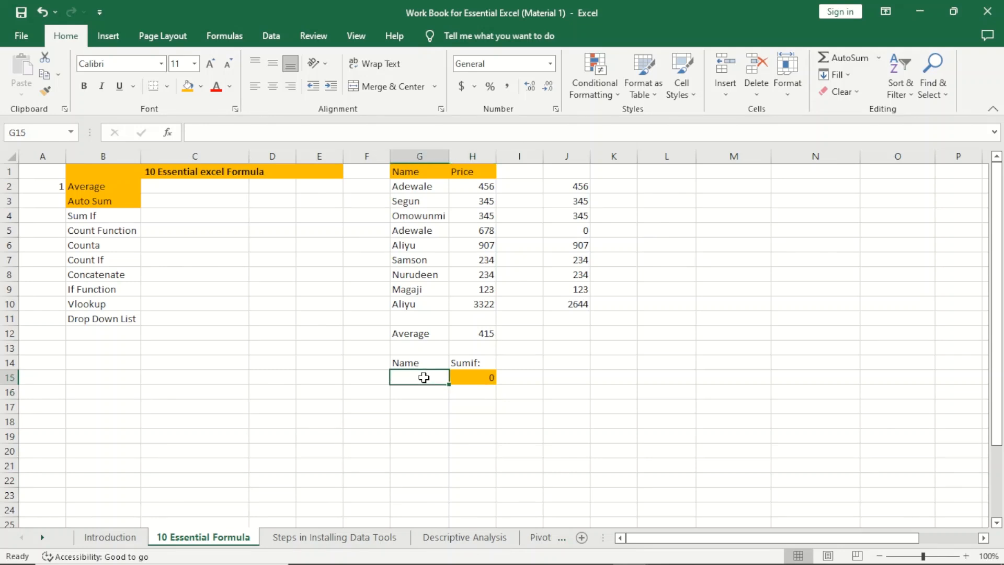
{"action": "type", "text": "Mmagaji"}
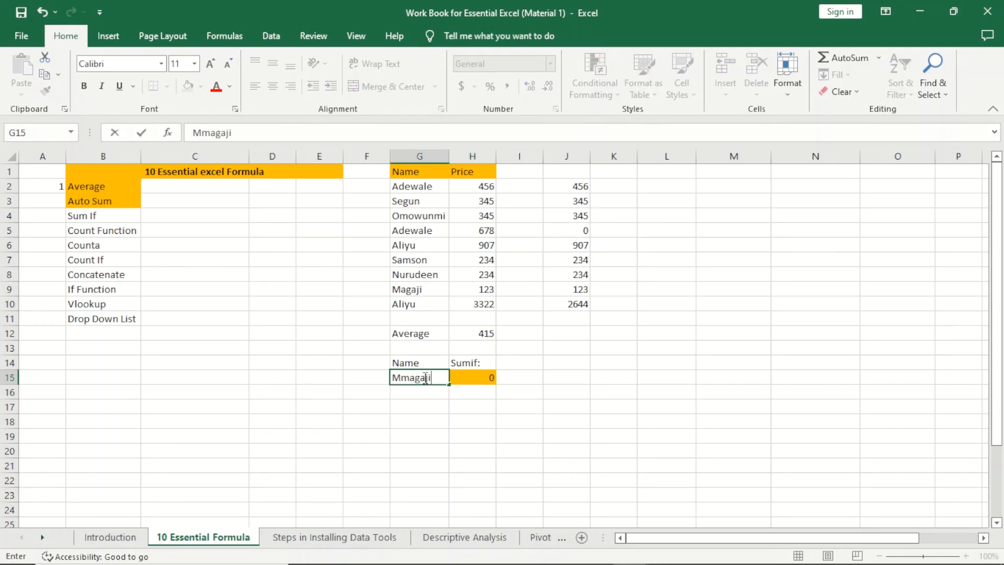
{"action": "key", "text": "Return"}
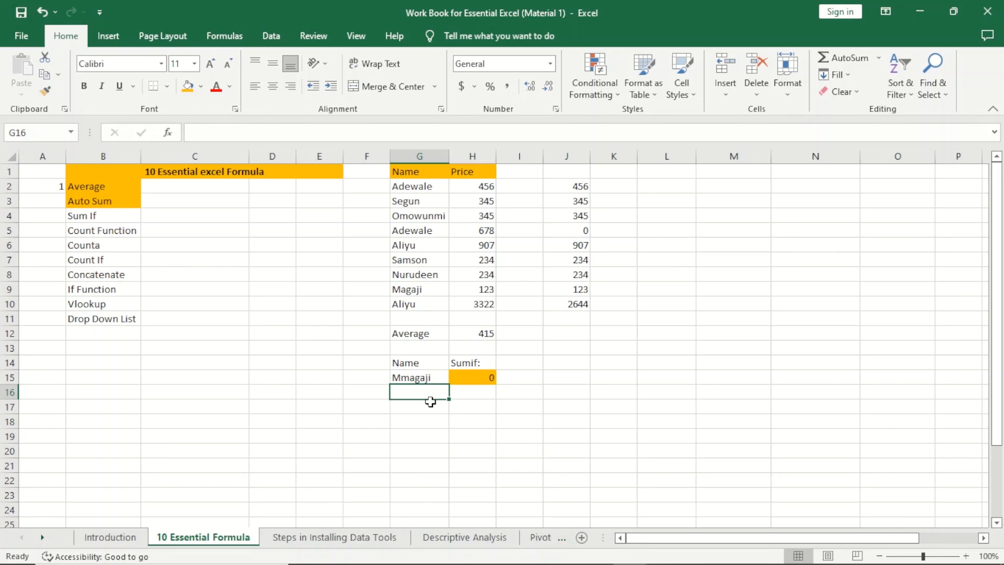
{"action": "left_click", "coordinate": [417, 375]}
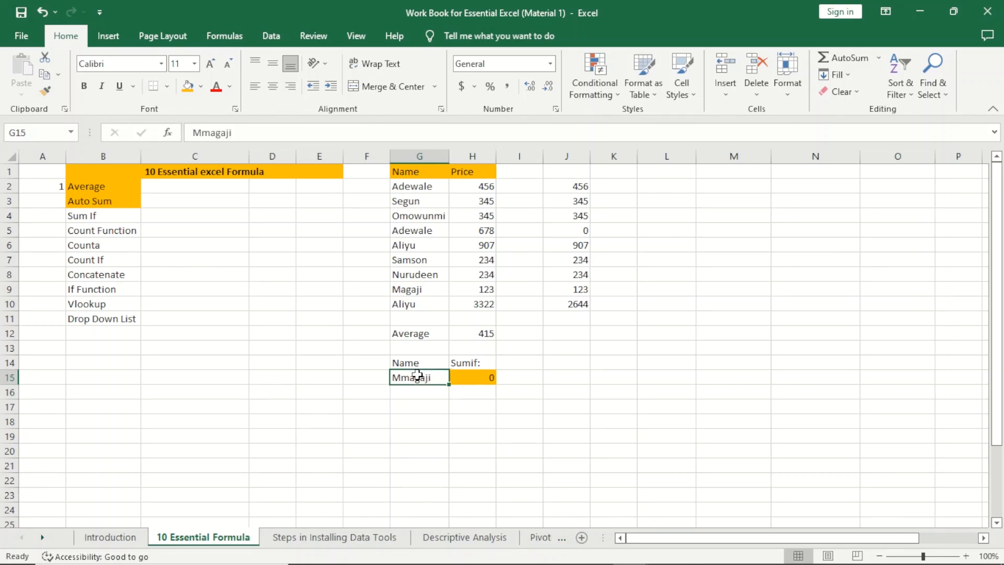
{"action": "type", "text": "M"}
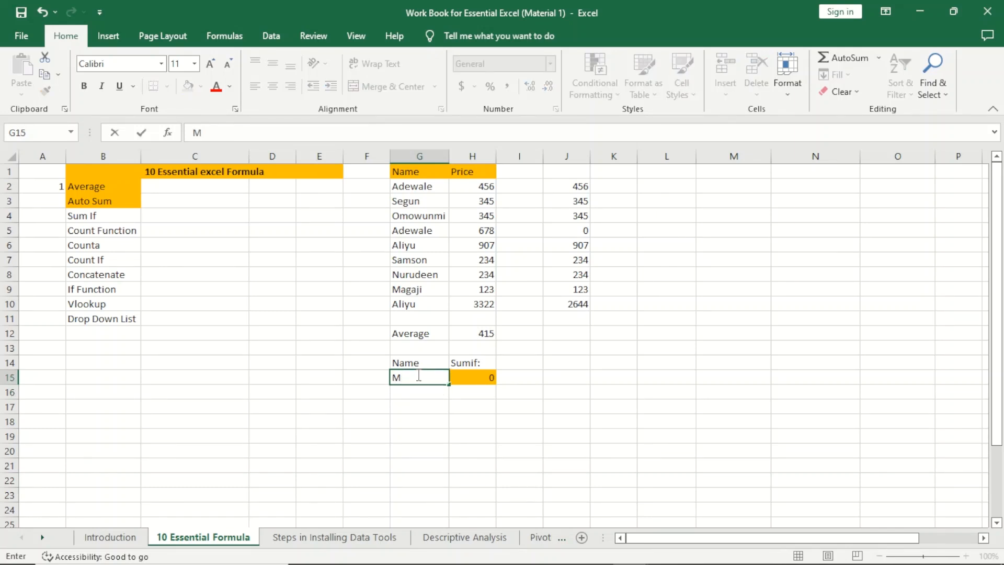
{"action": "type", "text": "agaji"}
{"action": "key", "text": "Return"}
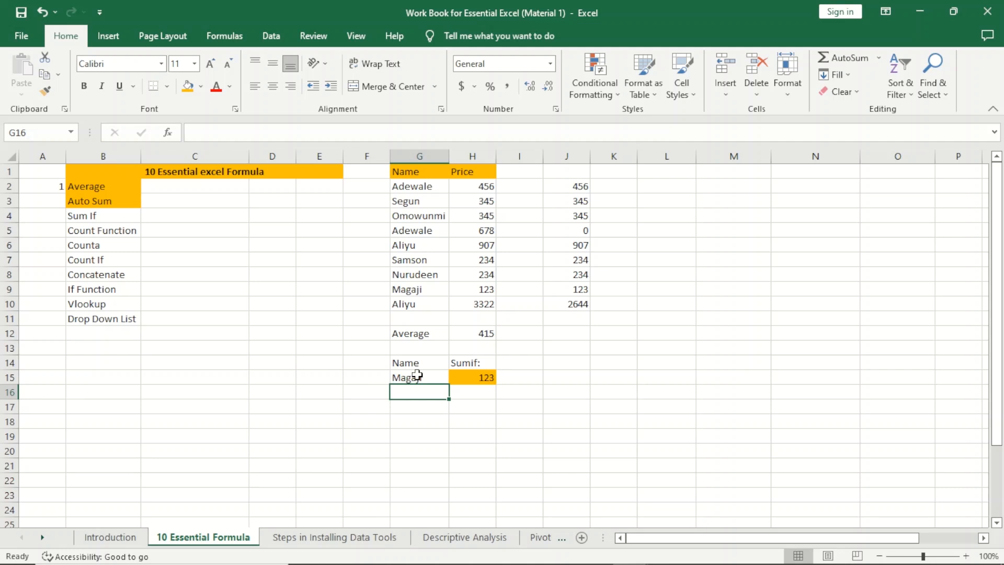
{"action": "left_click", "coordinate": [472, 380]}
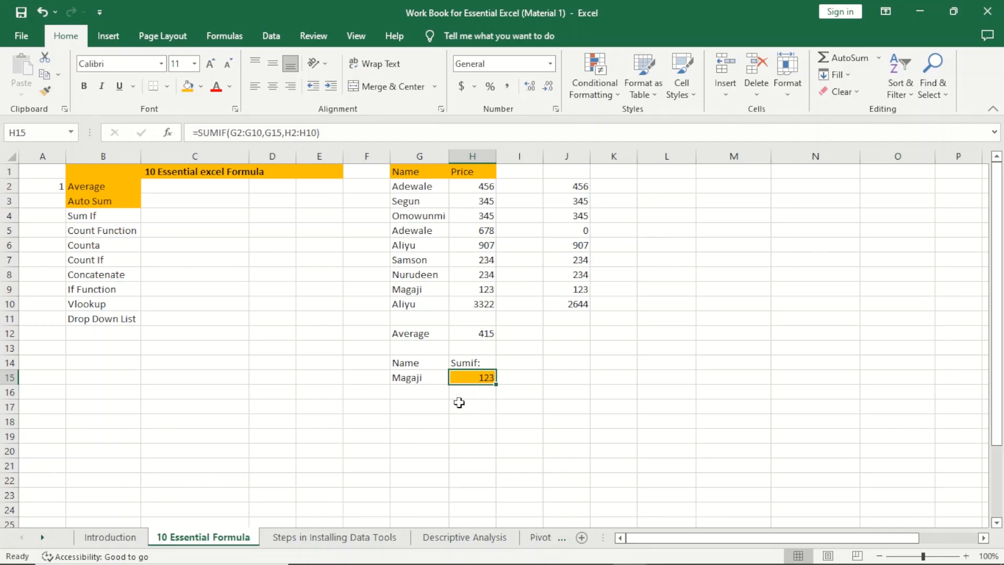
{"action": "left_click", "coordinate": [105, 215]}
Step: Shade the Sum If topic entry in B4 orange, matching the completed topics
{"action": "left_click", "coordinate": [186, 86]}
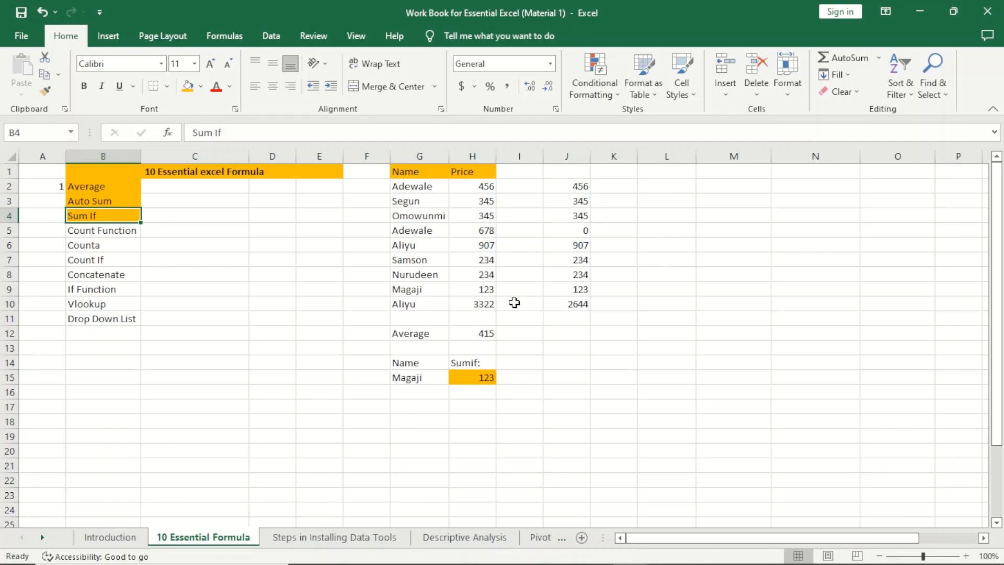
{"action": "left_click", "coordinate": [399, 203]}
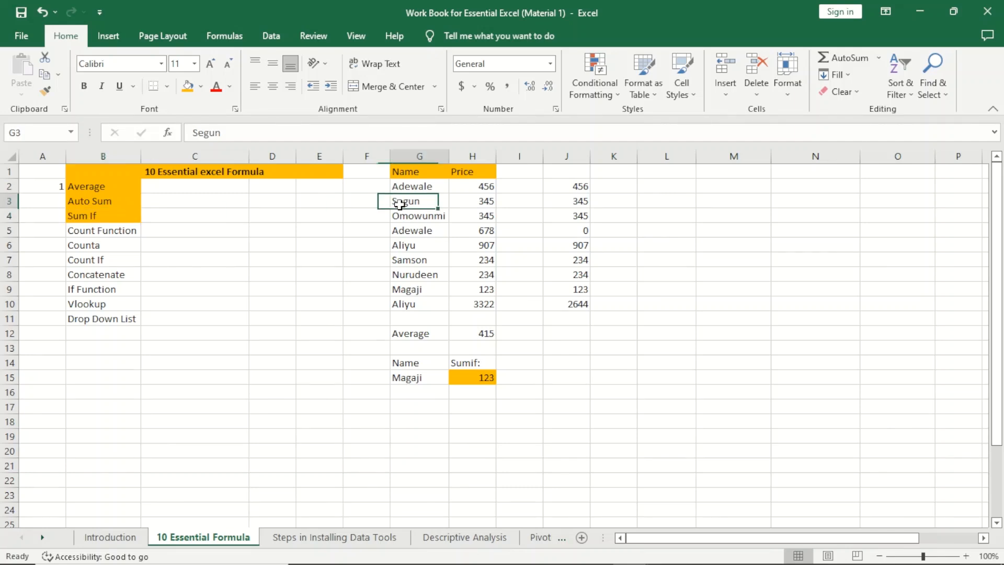
{"action": "left_click", "coordinate": [465, 413]}
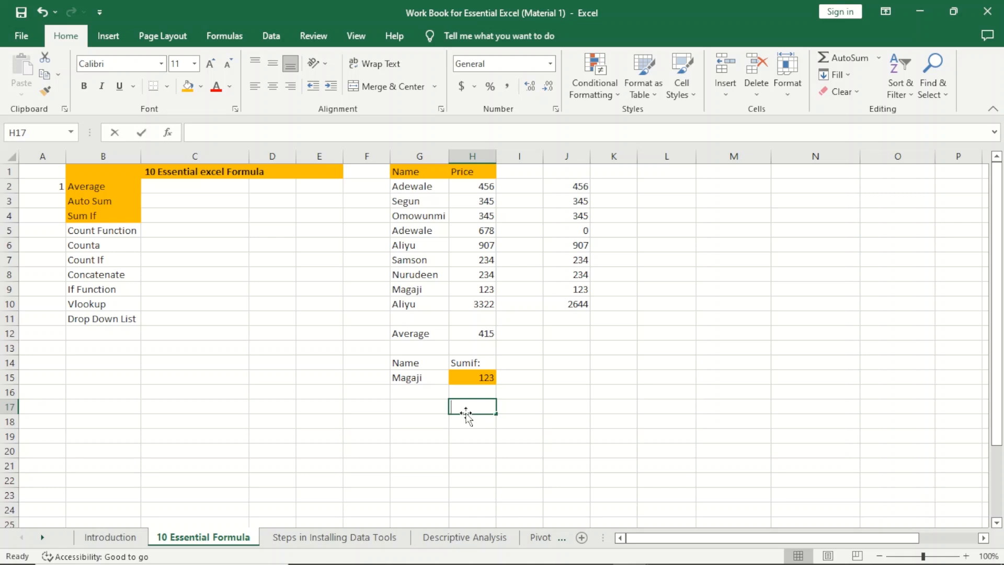
Step: Enter =COUNT(H2:H10) in H17 to count the nine Price values
{"action": "type", "text": "=count"}
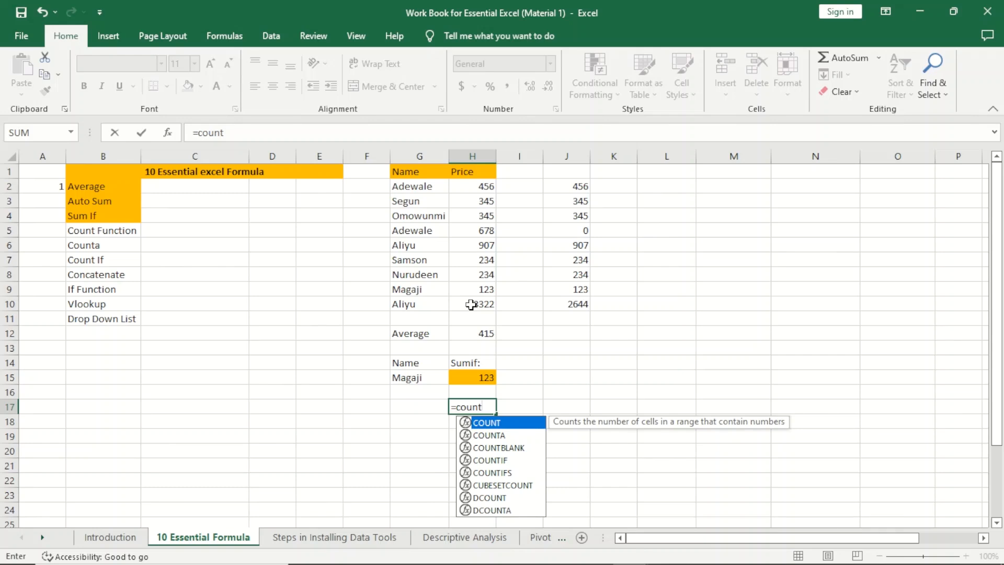
{"action": "key", "text": "Tab"}
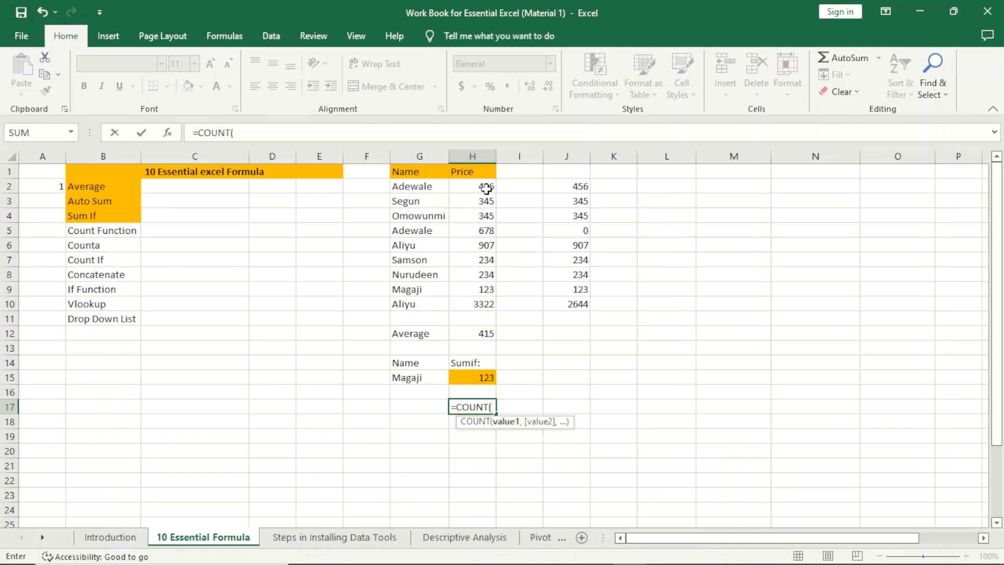
{"action": "left_click_drag", "start_coordinate": [486, 189], "coordinate": [479, 299]}
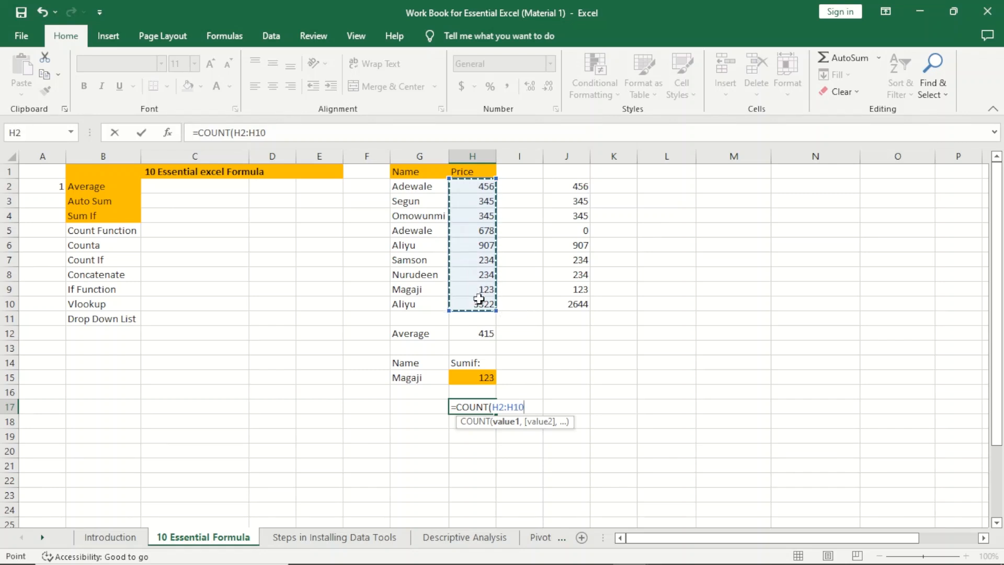
{"action": "key", "text": "Return"}
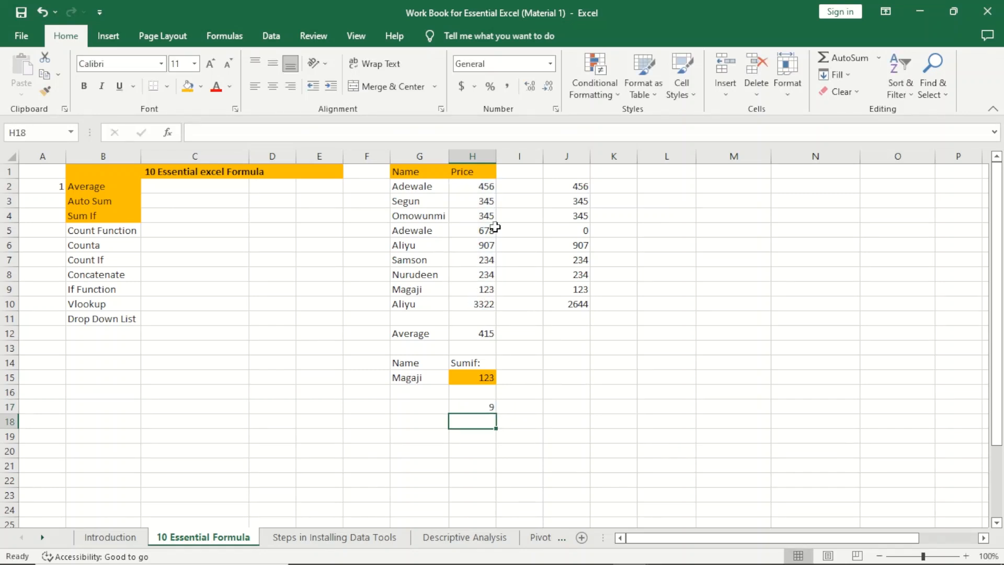
Step: Step through the counted prices from 456 in H2 down to H10
{"action": "left_click", "coordinate": [479, 190]}
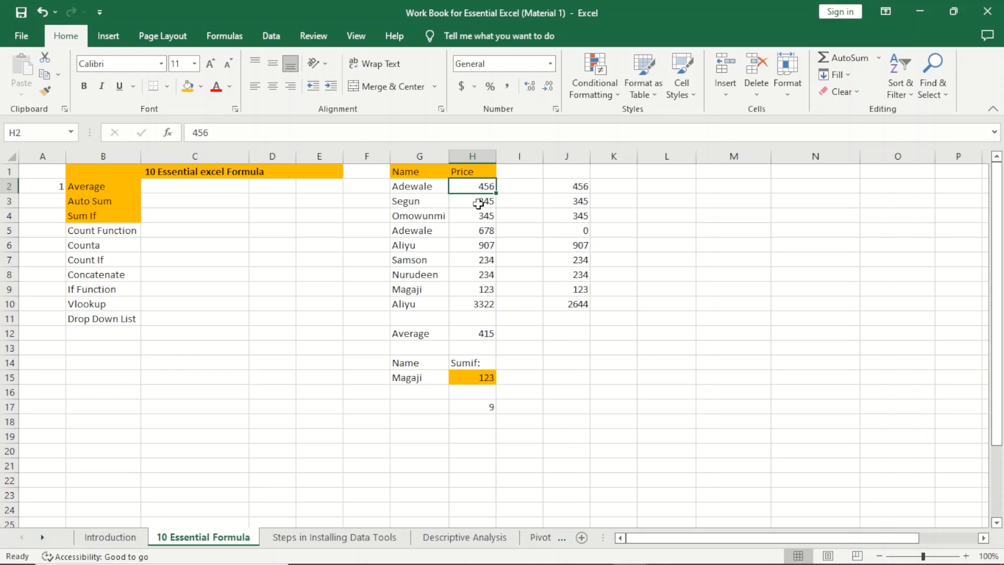
{"action": "left_click", "coordinate": [478, 204]}
{"action": "left_click", "coordinate": [480, 217]}
{"action": "left_click", "coordinate": [480, 231]}
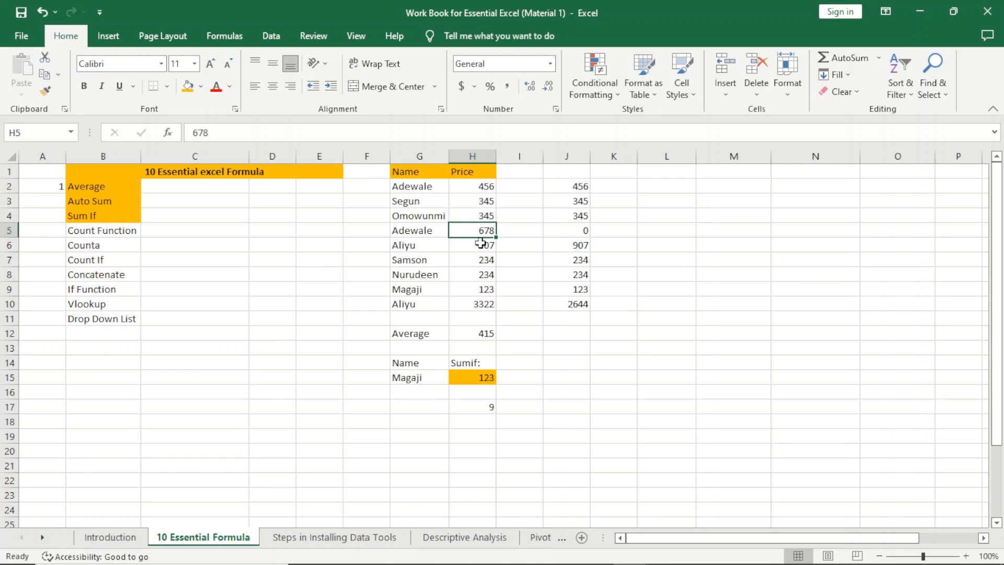
{"action": "left_click", "coordinate": [480, 243]}
{"action": "left_click", "coordinate": [480, 260]}
{"action": "left_click", "coordinate": [480, 275]}
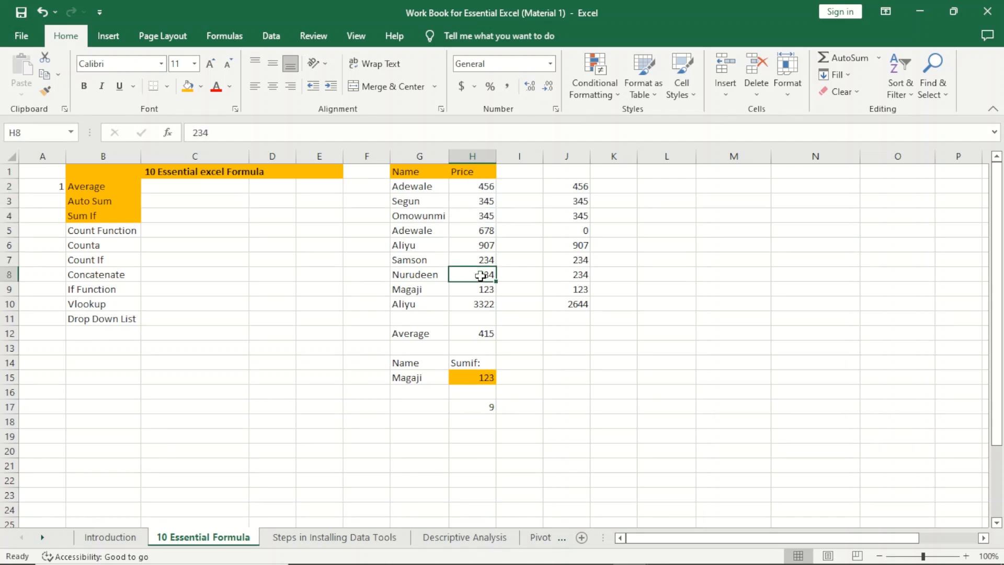
{"action": "left_click_drag", "start_coordinate": [481, 288], "coordinate": [481, 301]}
{"action": "left_click", "coordinate": [481, 302]}
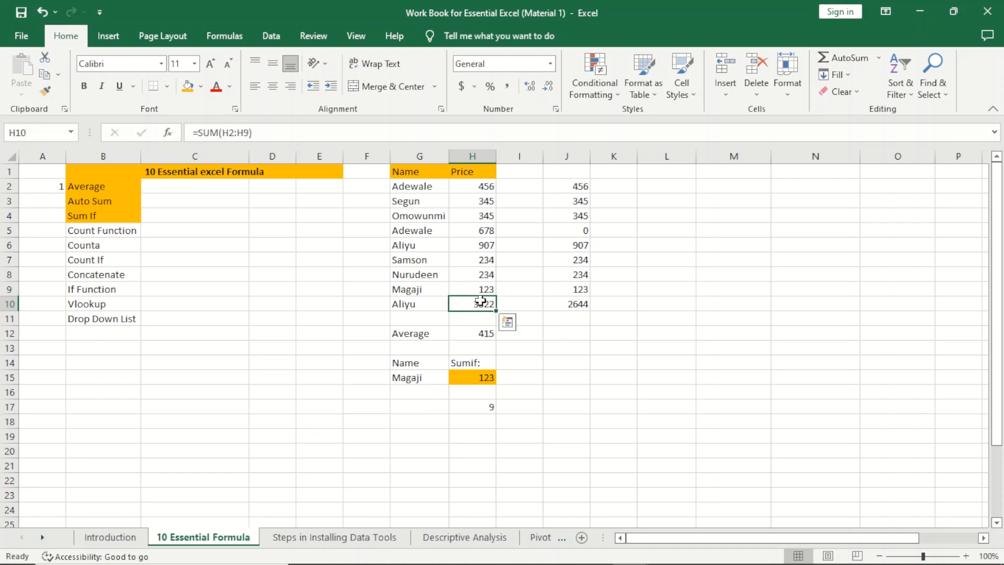
Step: Label the result 'Count' in G17
{"action": "left_click", "coordinate": [427, 410]}
{"action": "type", "text": "Cou"}
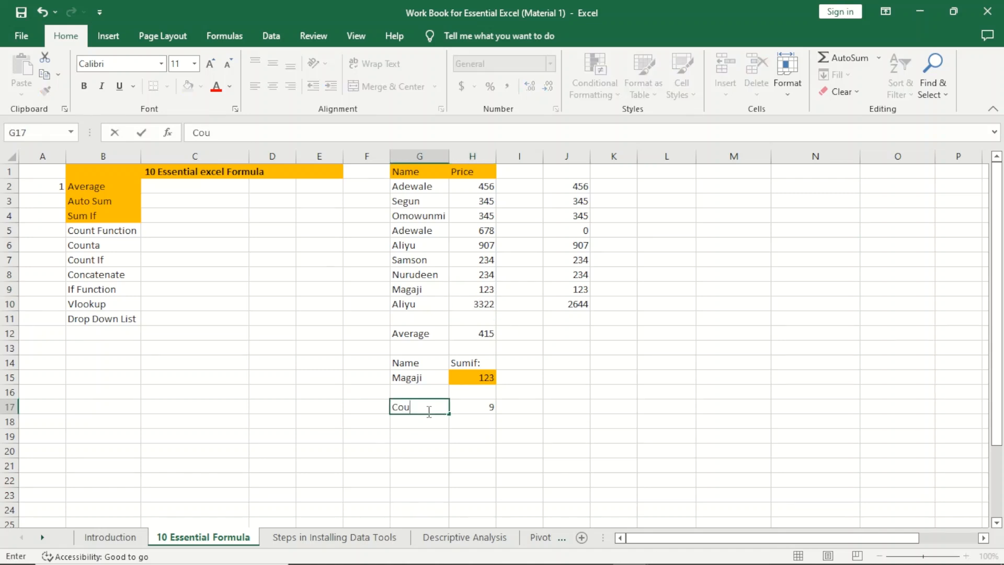
{"action": "type", "text": "nt"}
{"action": "left_click", "coordinate": [635, 478]}
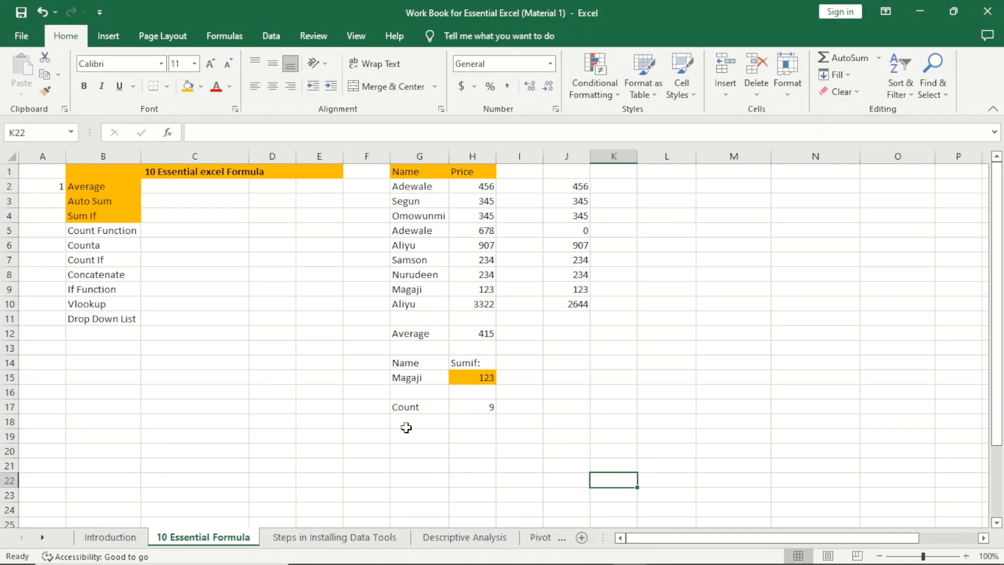
{"action": "left_click", "coordinate": [467, 425]}
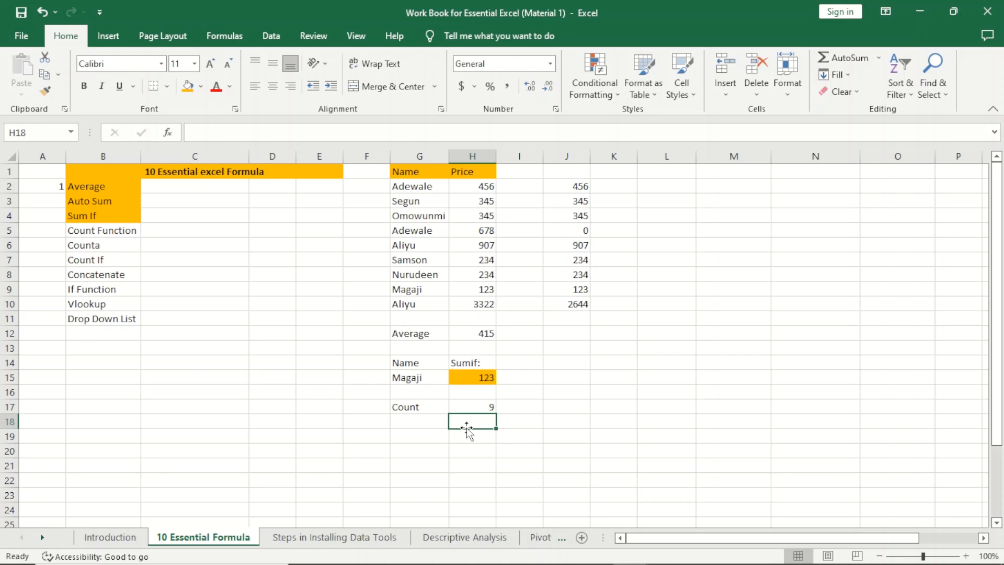
Step: Enter =COUNT(G2:G10) in H18, which returns 0 for the text names
{"action": "type", "text": "=coun"}
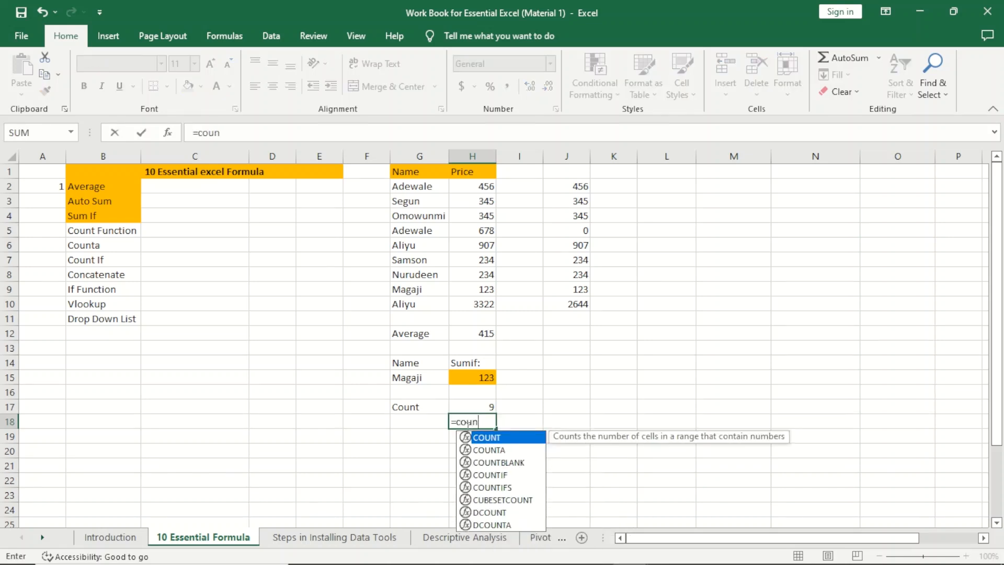
{"action": "key", "text": "Tab"}
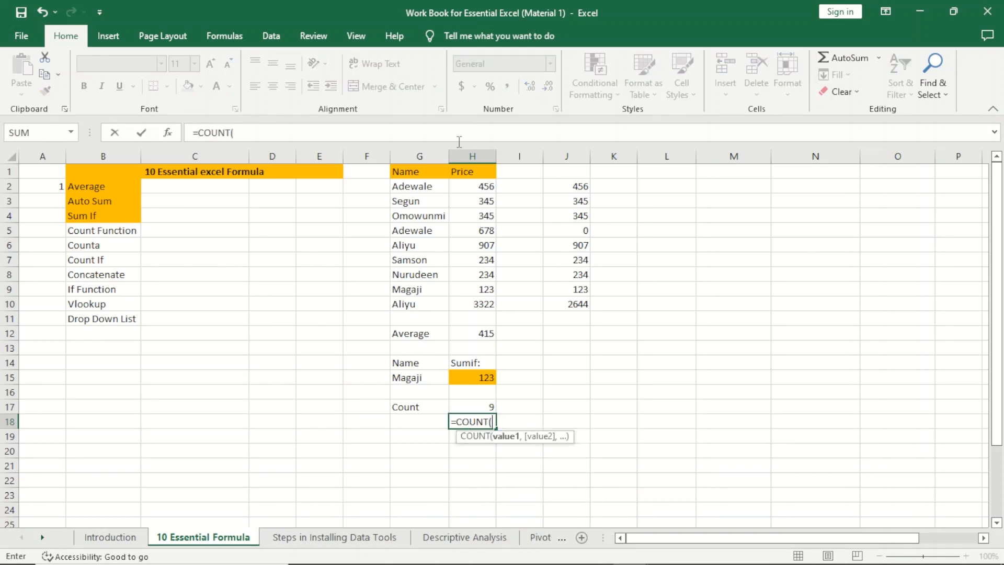
{"action": "left_click_drag", "start_coordinate": [431, 186], "coordinate": [415, 298]}
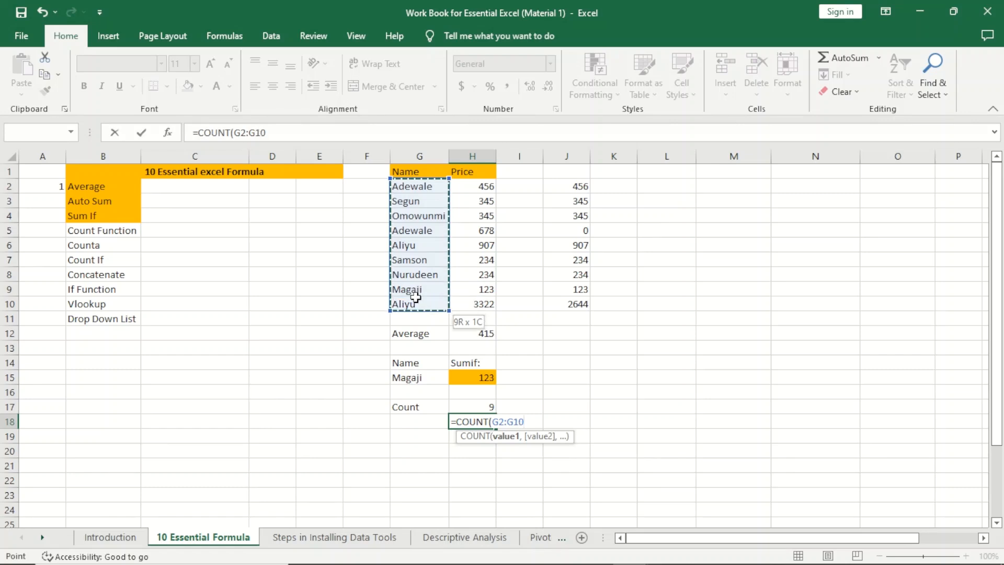
{"action": "key", "text": "Return"}
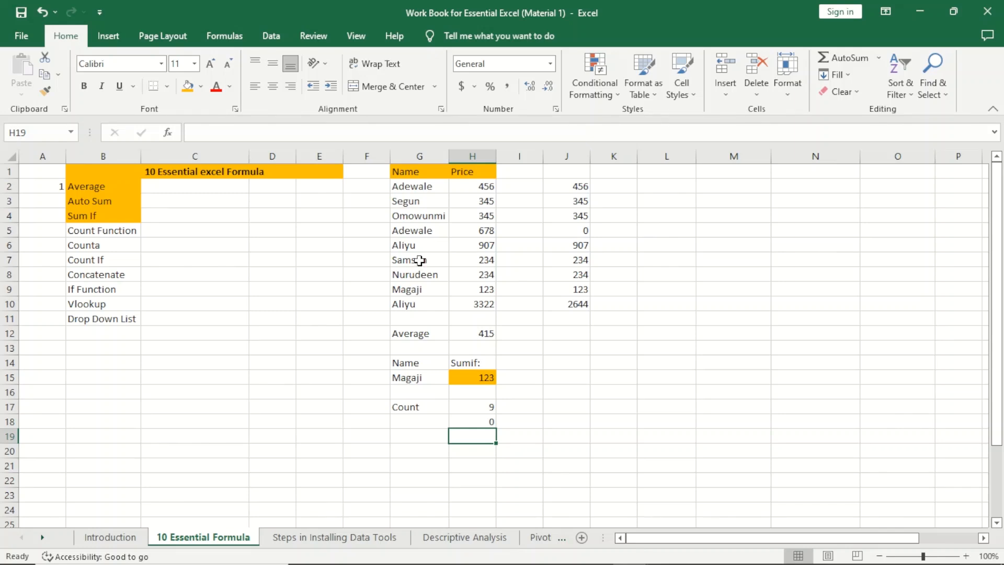
Step: Compare a name with price 678, then select H2:H10 to confirm a count of 9
{"action": "left_click", "coordinate": [420, 216]}
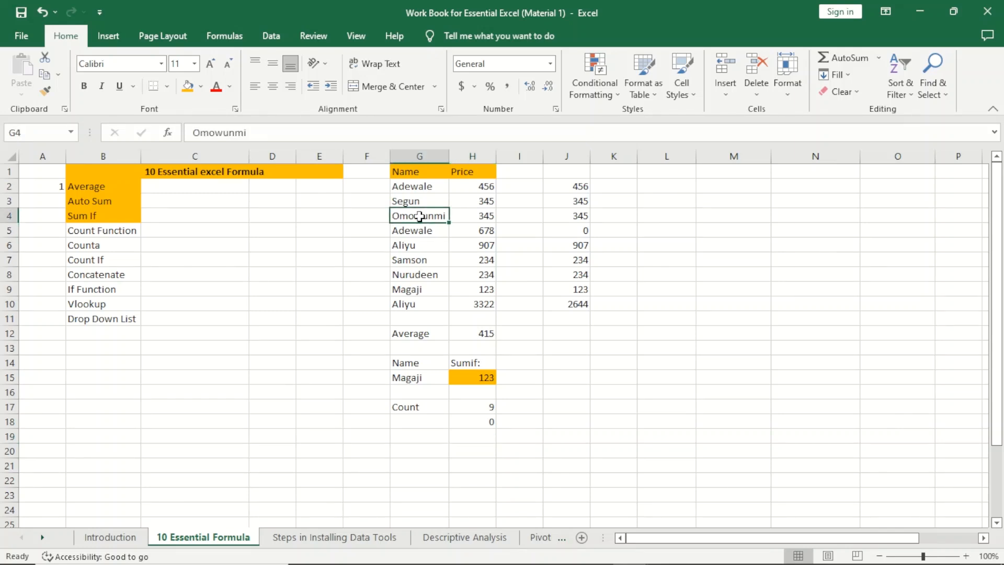
{"action": "left_click", "coordinate": [475, 227]}
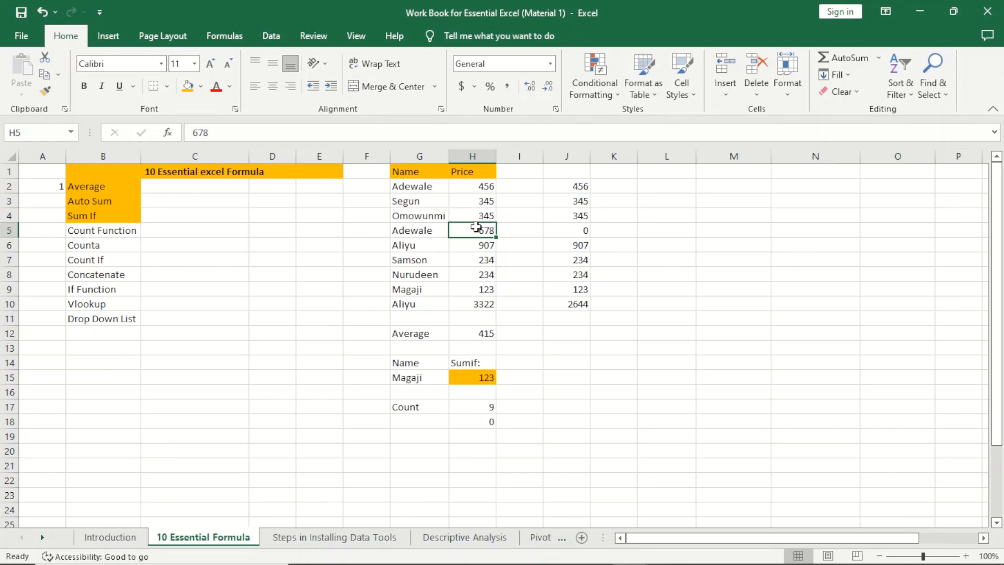
{"action": "left_click", "coordinate": [485, 192]}
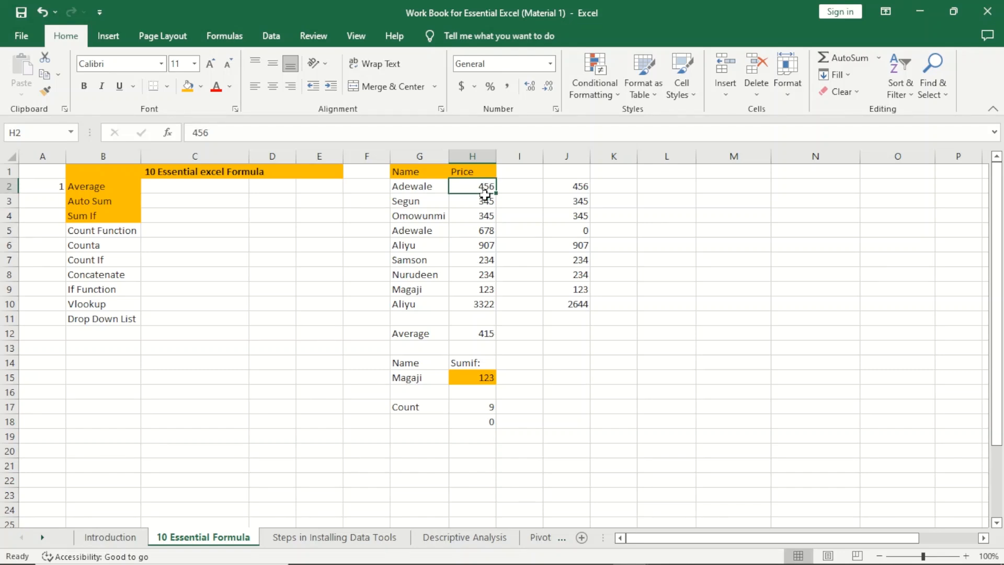
{"action": "left_click_drag", "start_coordinate": [486, 195], "coordinate": [479, 300]}
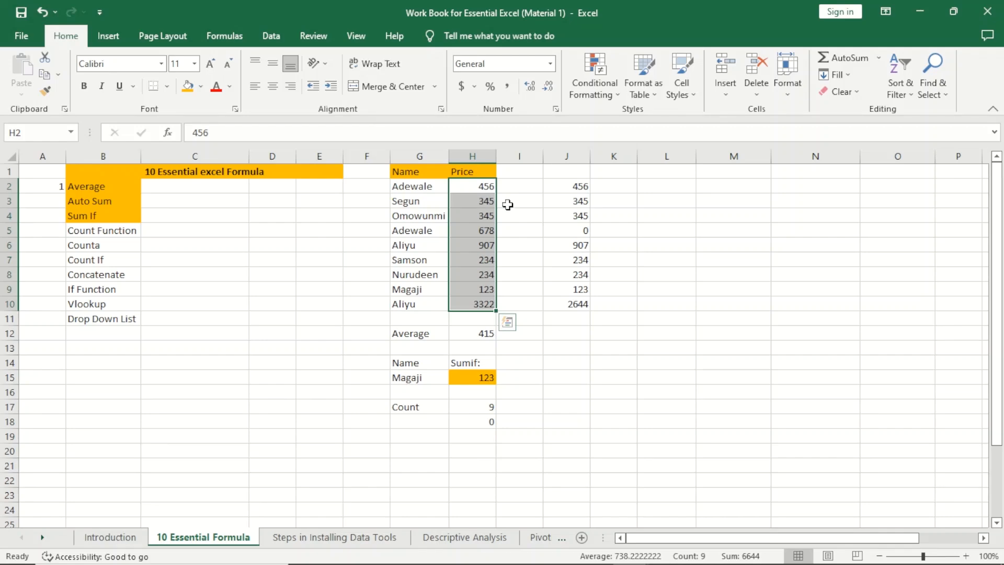
{"action": "left_click", "coordinate": [598, 348]}
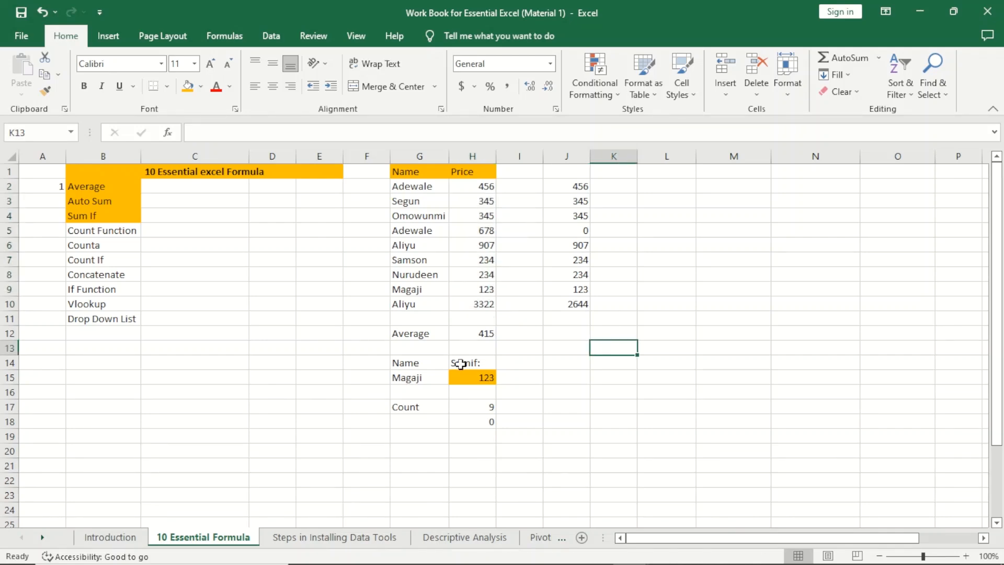
Step: Fill the Count Function label in B5 orange
{"action": "left_click", "coordinate": [97, 233]}
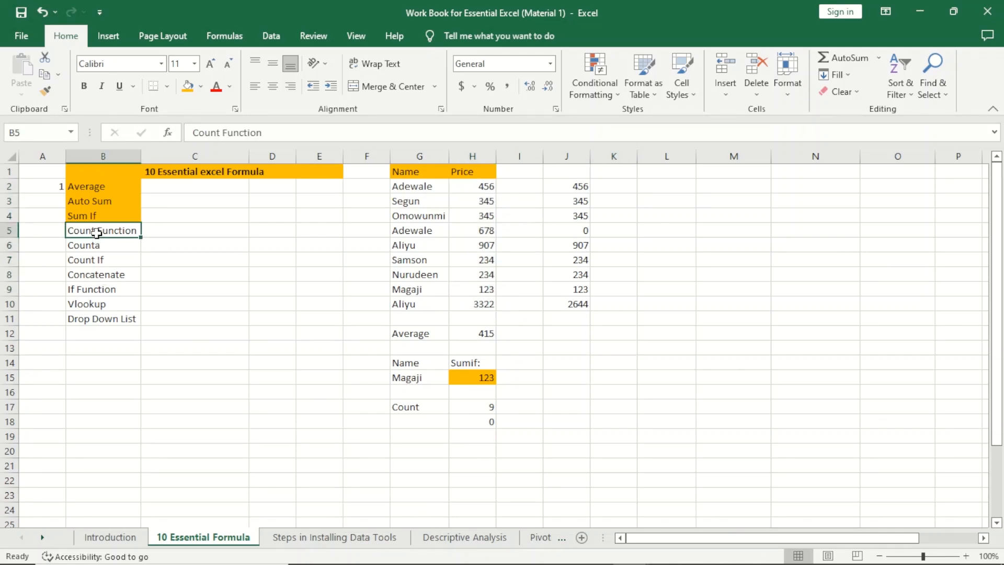
{"action": "left_click", "coordinate": [189, 88]}
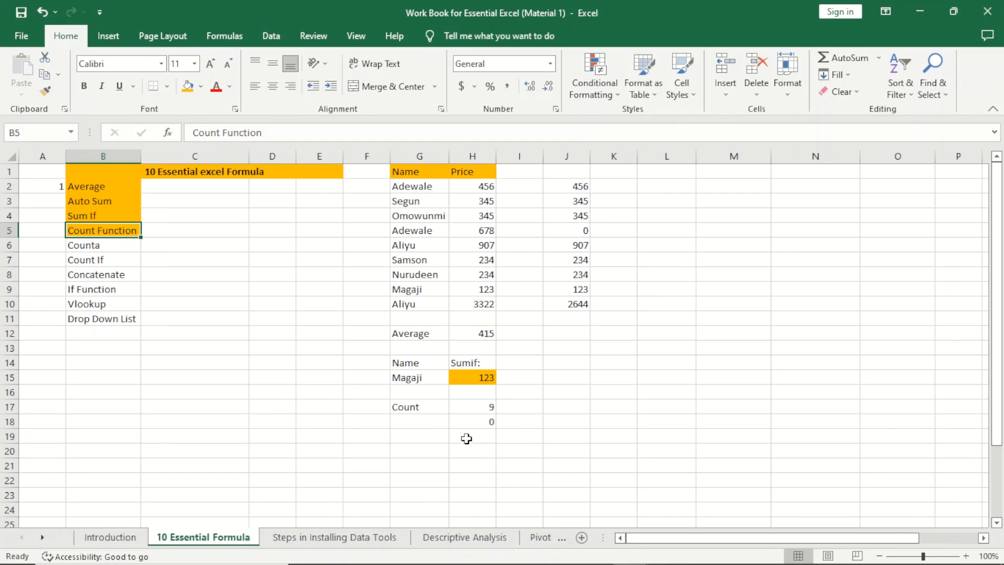
Step: Type the label 'Counta' into J17
{"action": "left_click", "coordinate": [564, 407]}
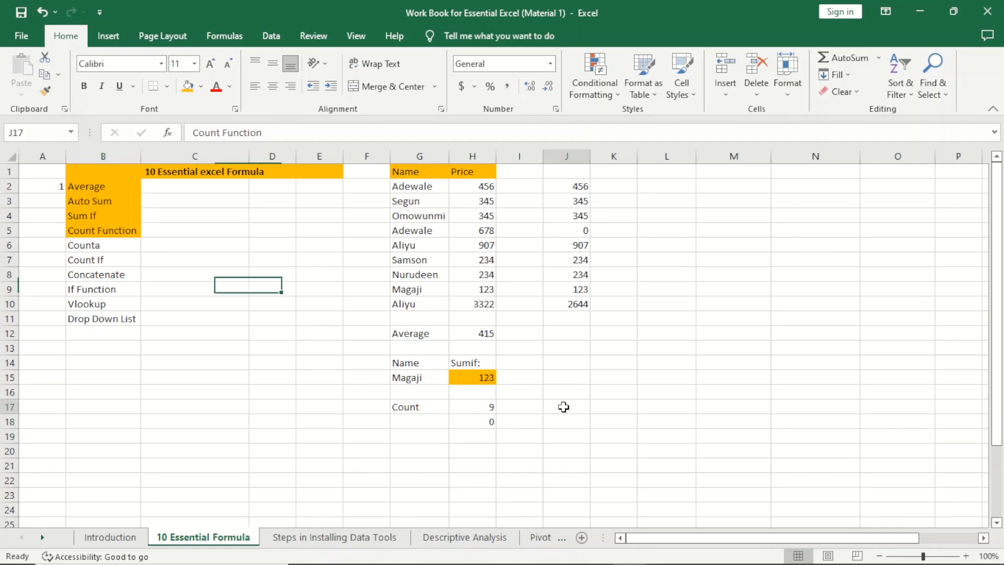
{"action": "type", "text": "Counta"}
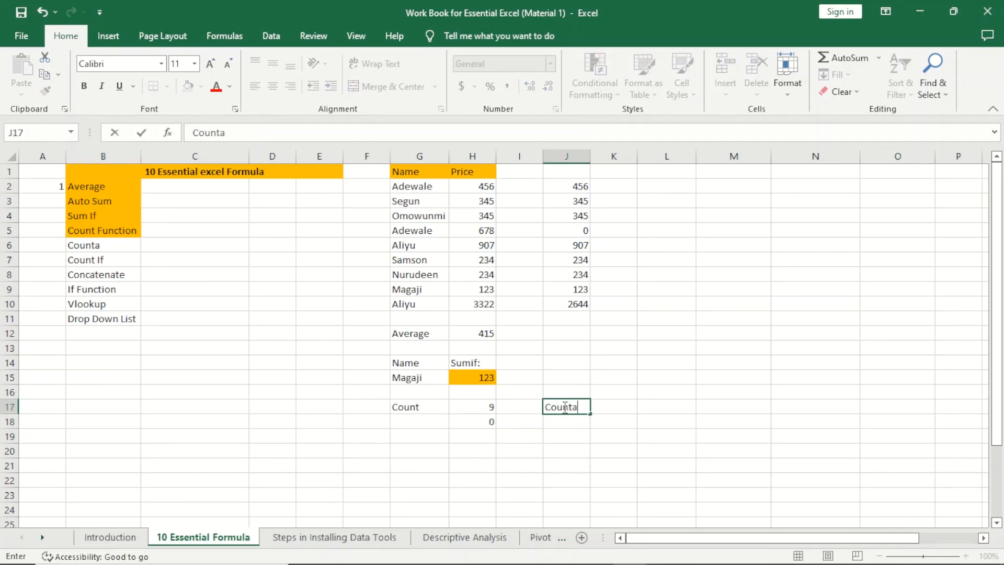
{"action": "left_click", "coordinate": [613, 411]}
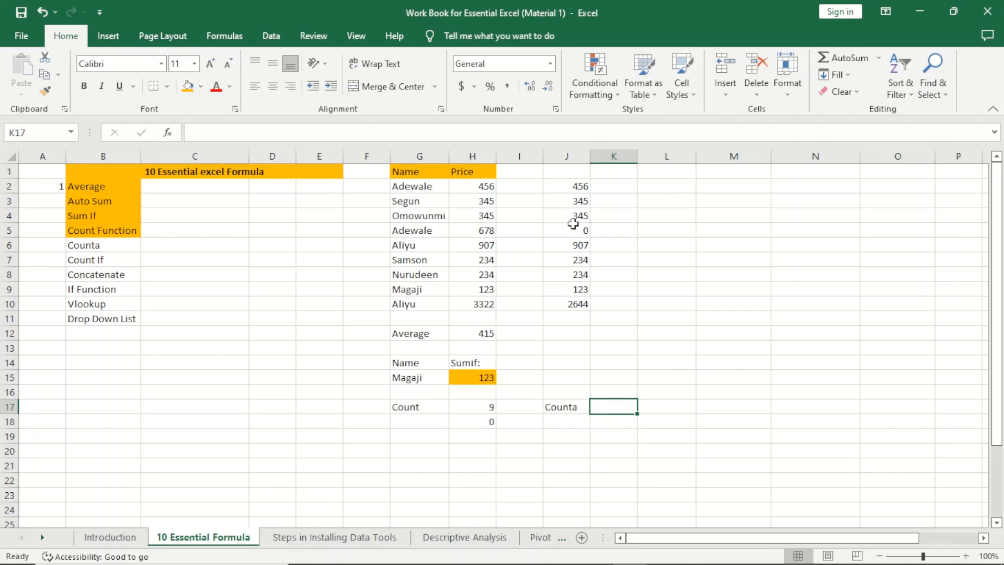
Step: Enter Wale, 234, 5 and ade in K2:K5 and 45 in K7, leaving K6 blank
{"action": "left_click", "coordinate": [626, 192]}
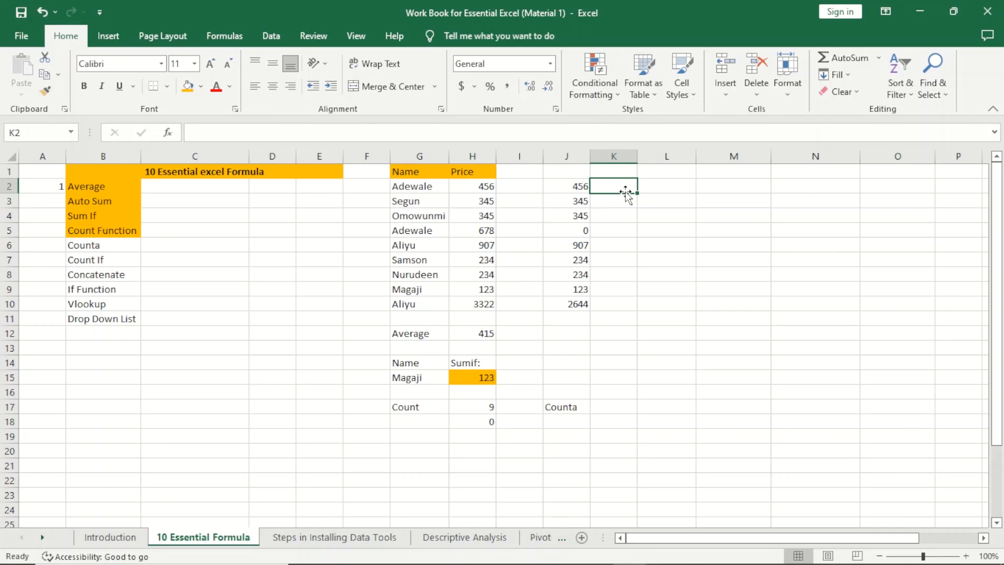
{"action": "type", "text": "Wale"}
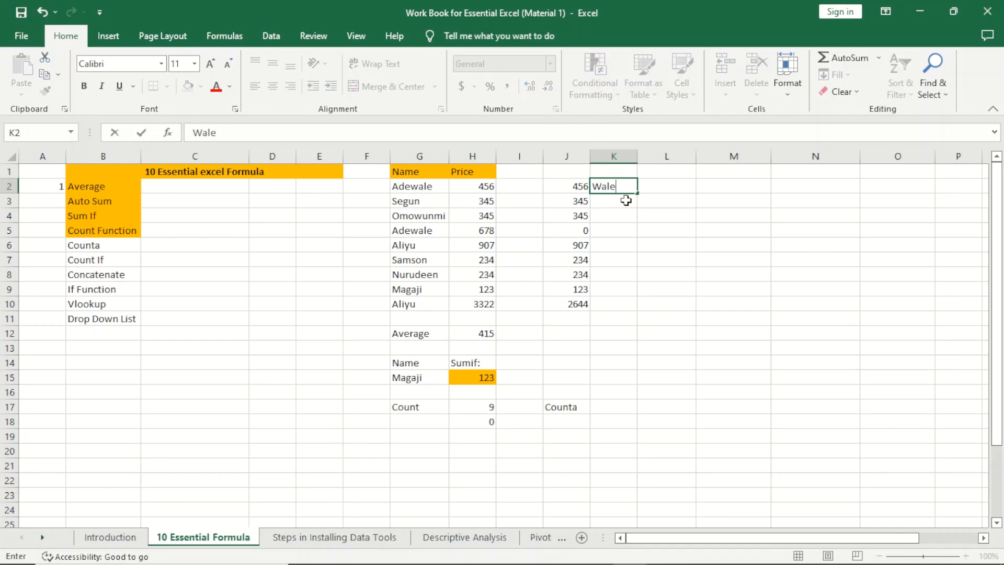
{"action": "key", "text": "Return"}
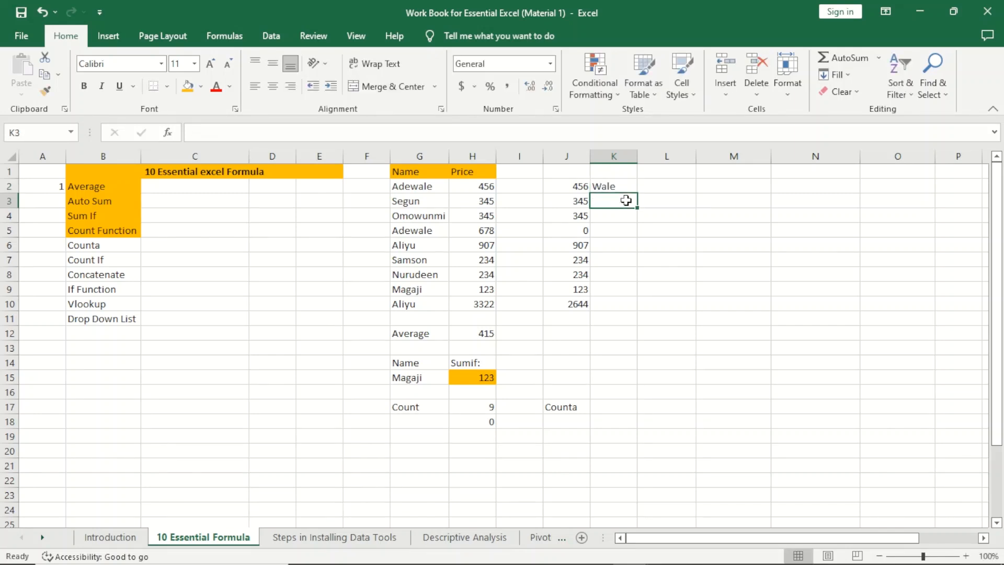
{"action": "type", "text": "234"}
{"action": "key", "text": "ctrl+Return"}
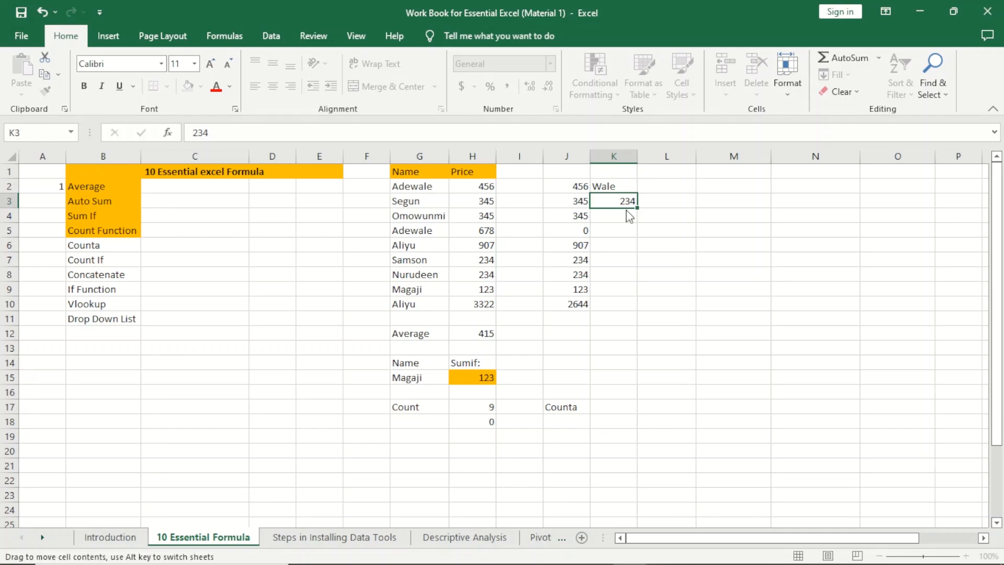
{"action": "left_click", "coordinate": [623, 215]}
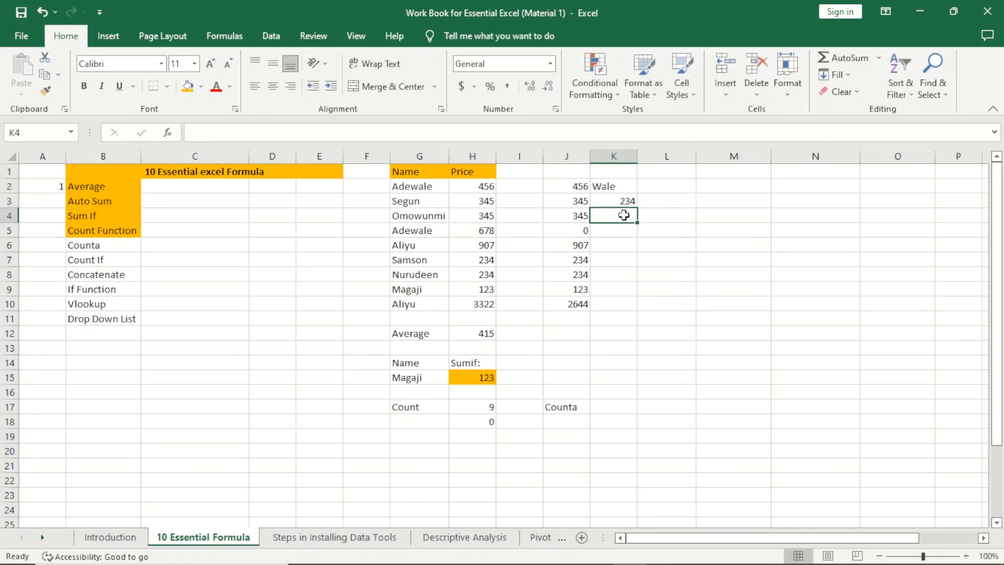
{"action": "type", "text": "5"}
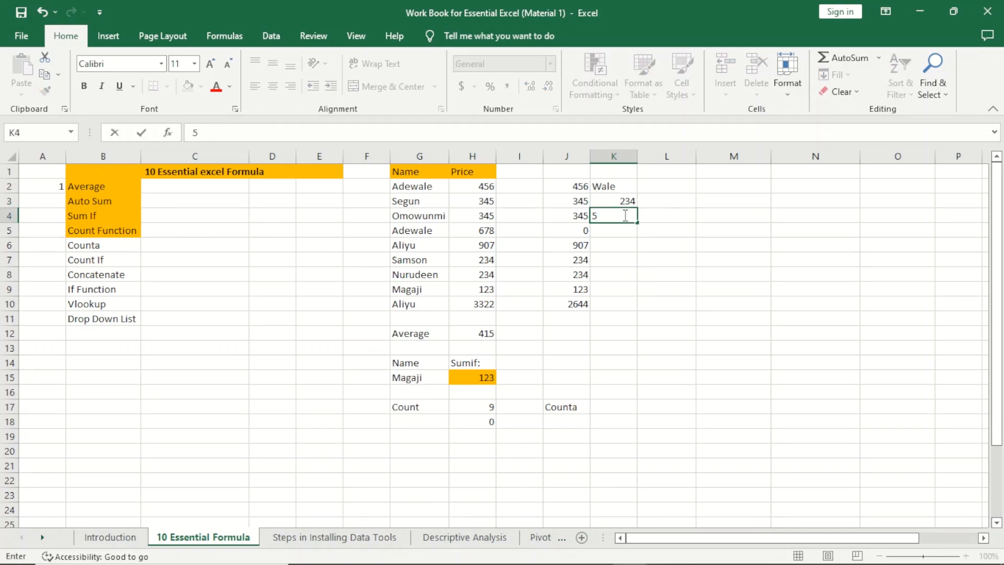
{"action": "key", "text": "Return"}
{"action": "type", "text": "ade"}
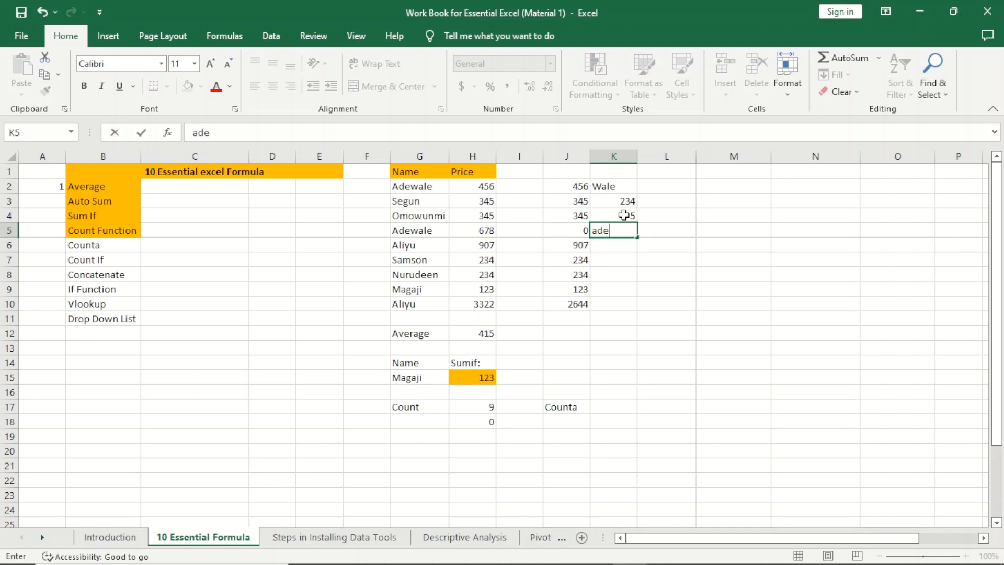
{"action": "left_click", "coordinate": [618, 261]}
{"action": "type", "text": "45"}
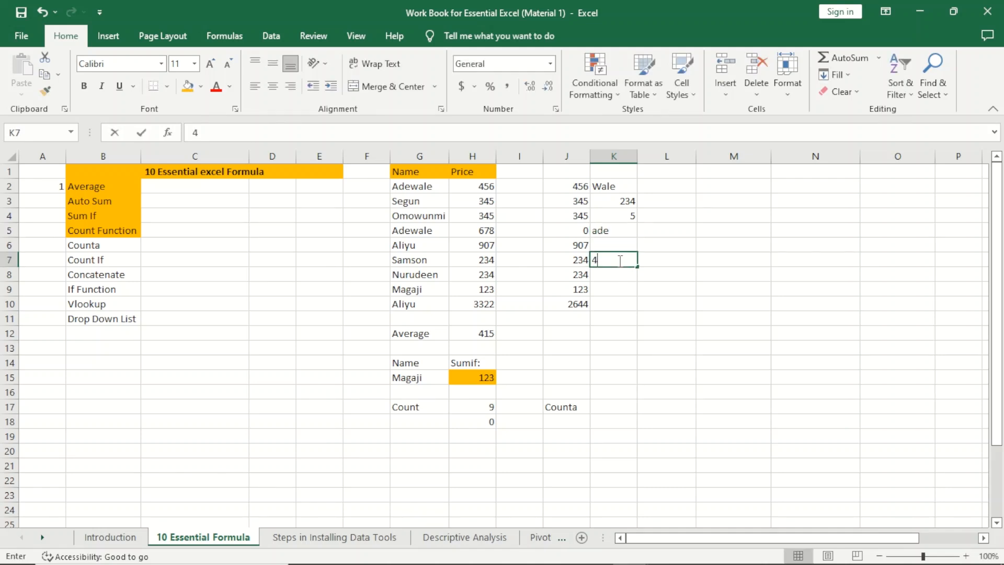
{"action": "left_click", "coordinate": [676, 305]}
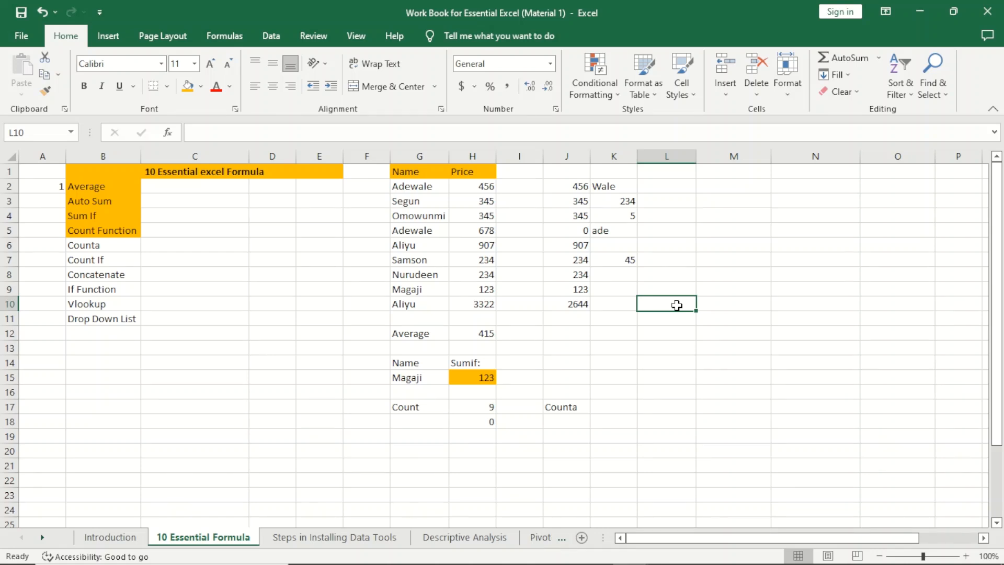
Step: Enter =COUNTA(K2:K10) in K17, returning 5, and select the filled cells K2:K5 to verify
{"action": "left_click", "coordinate": [599, 405]}
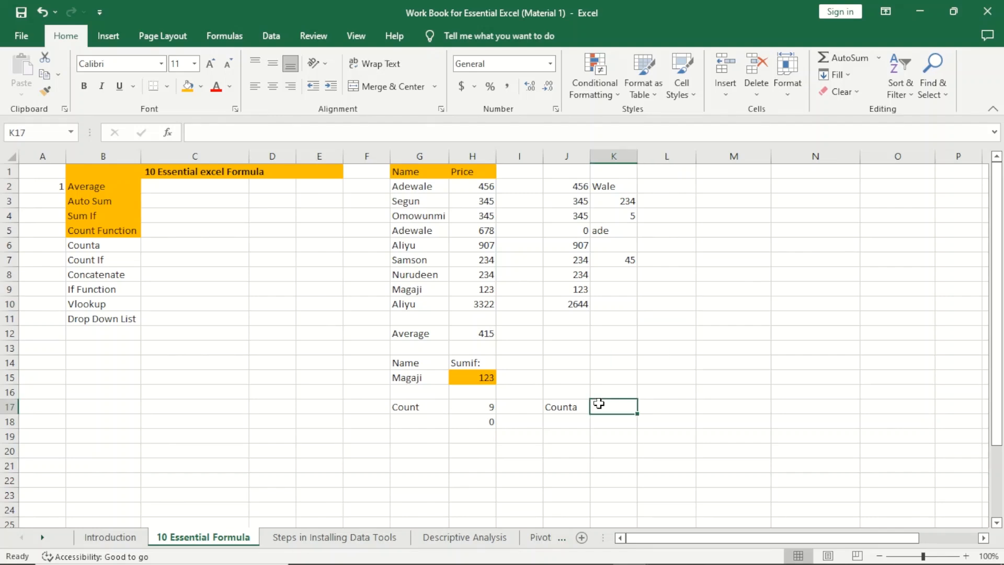
{"action": "type", "text": "="}
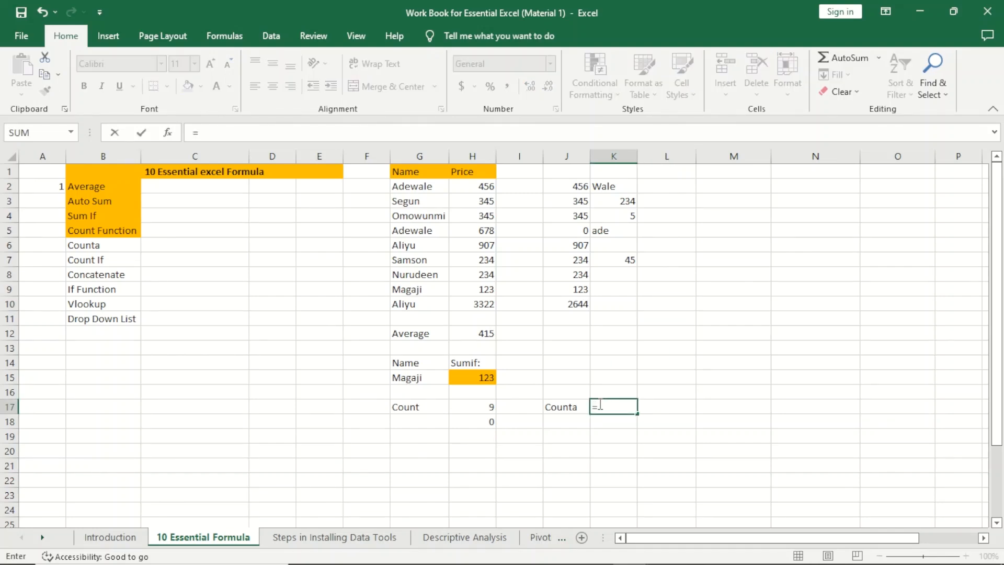
{"action": "type", "text": "counta"}
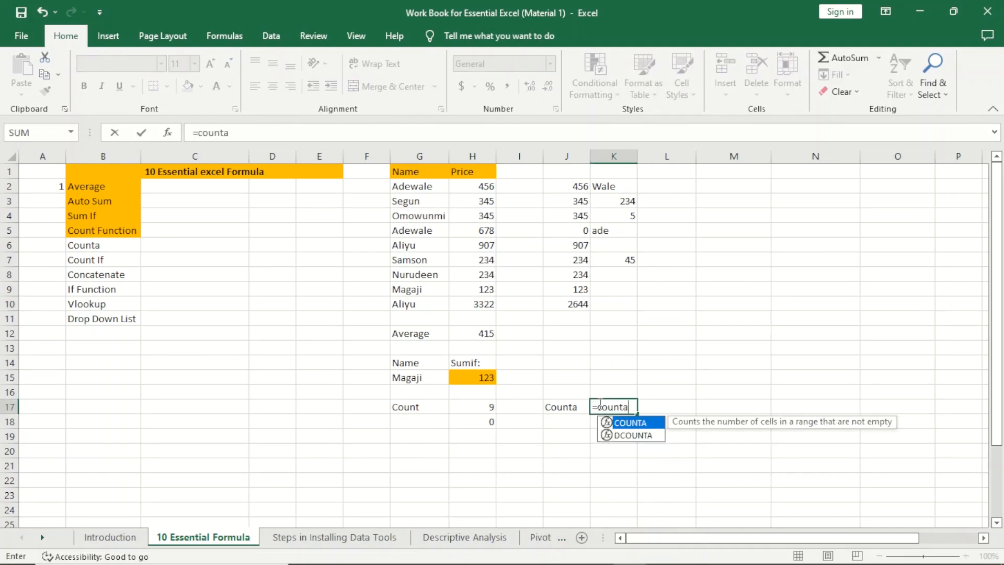
{"action": "key", "text": "Tab"}
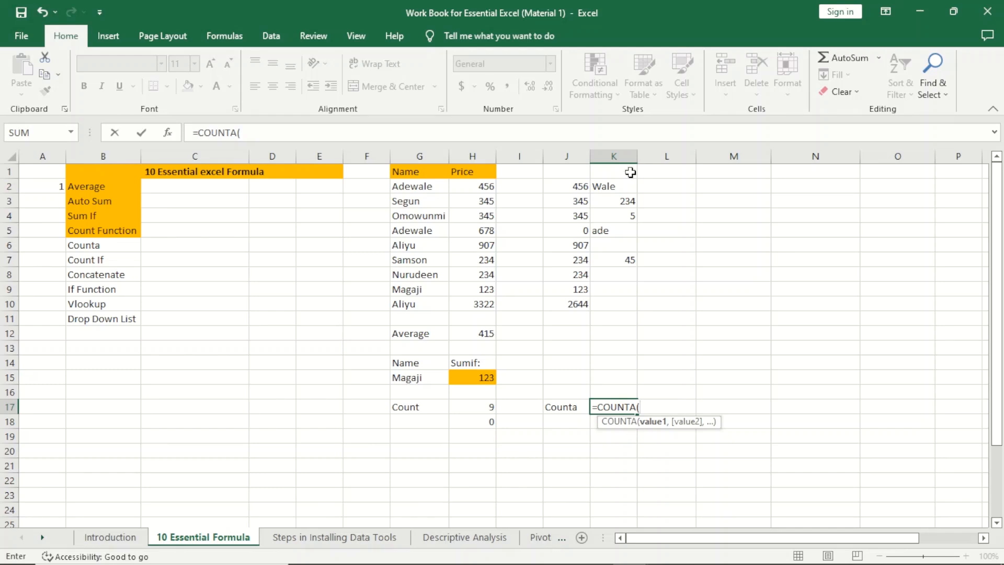
{"action": "left_click_drag", "start_coordinate": [619, 187], "coordinate": [616, 307]}
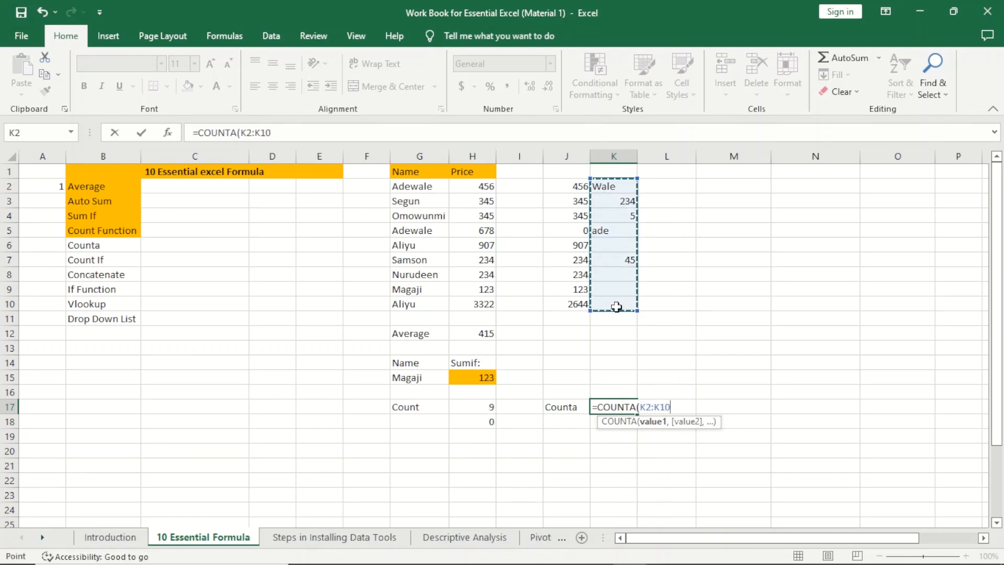
{"action": "type", "text": ")"}
{"action": "key", "text": "Return"}
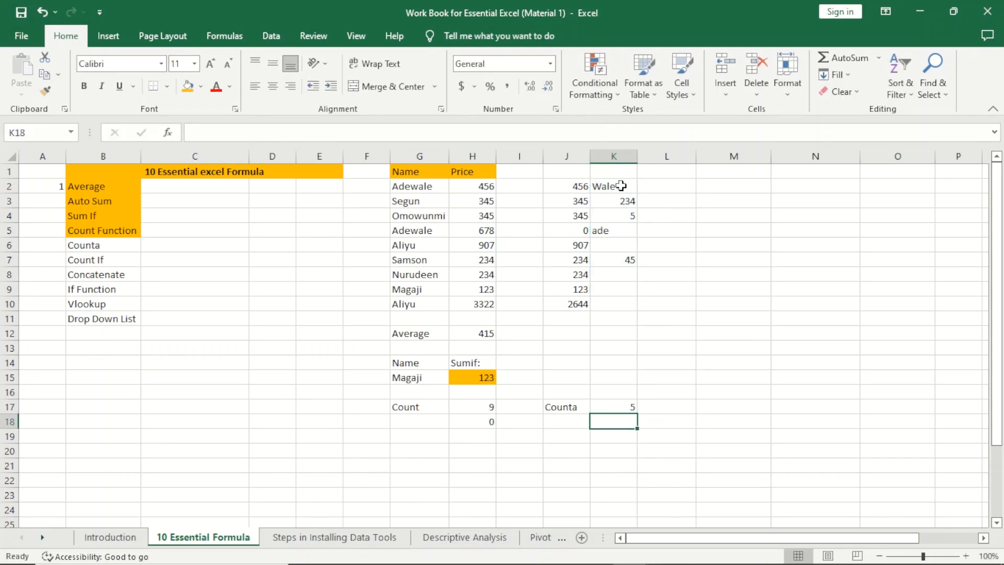
{"action": "left_click_drag", "start_coordinate": [621, 185], "coordinate": [628, 221]}
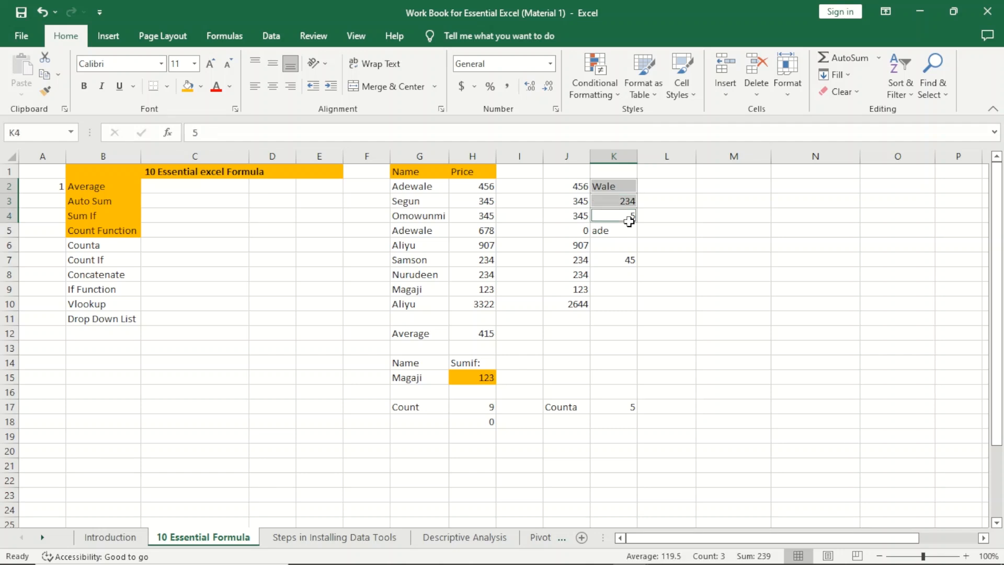
{"action": "left_click", "coordinate": [603, 231], "text": "ctrl"}
Step: Add K7 to the filled-cell selection and point out the blank cells in column K
{"action": "left_click", "coordinate": [619, 260], "text": "ctrl"}
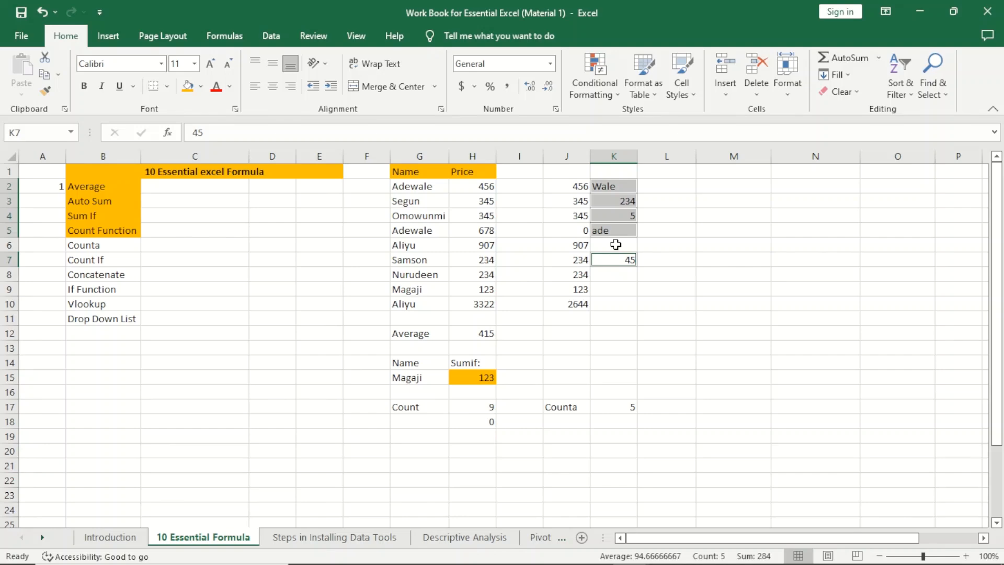
{"action": "left_click", "coordinate": [423, 409]}
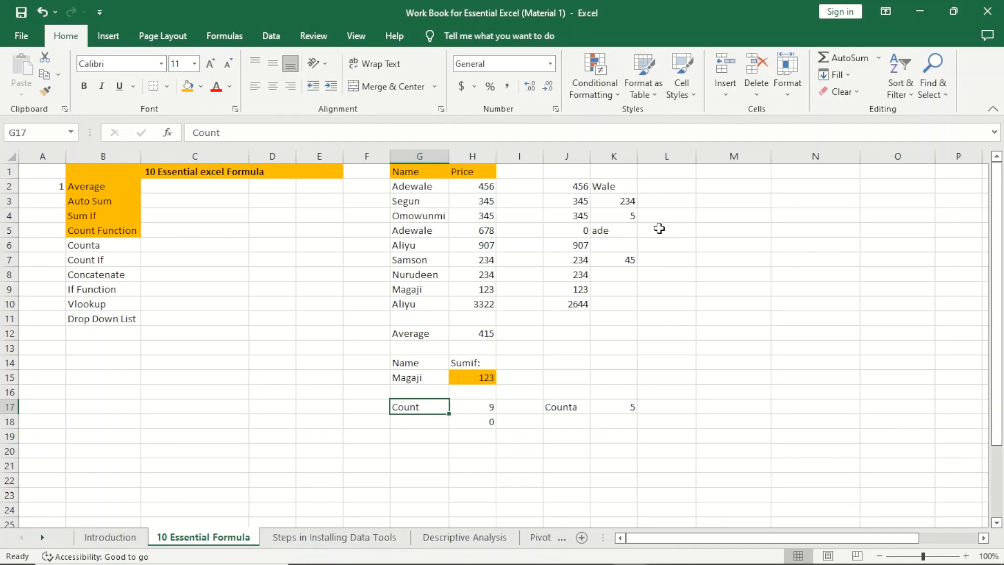
{"action": "left_click", "coordinate": [619, 285]}
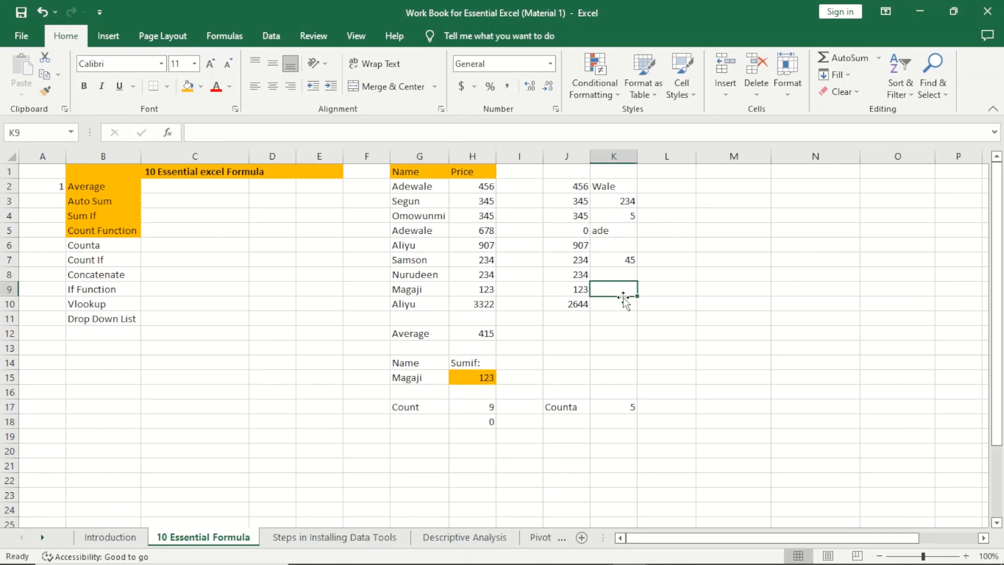
{"action": "left_click", "coordinate": [623, 302]}
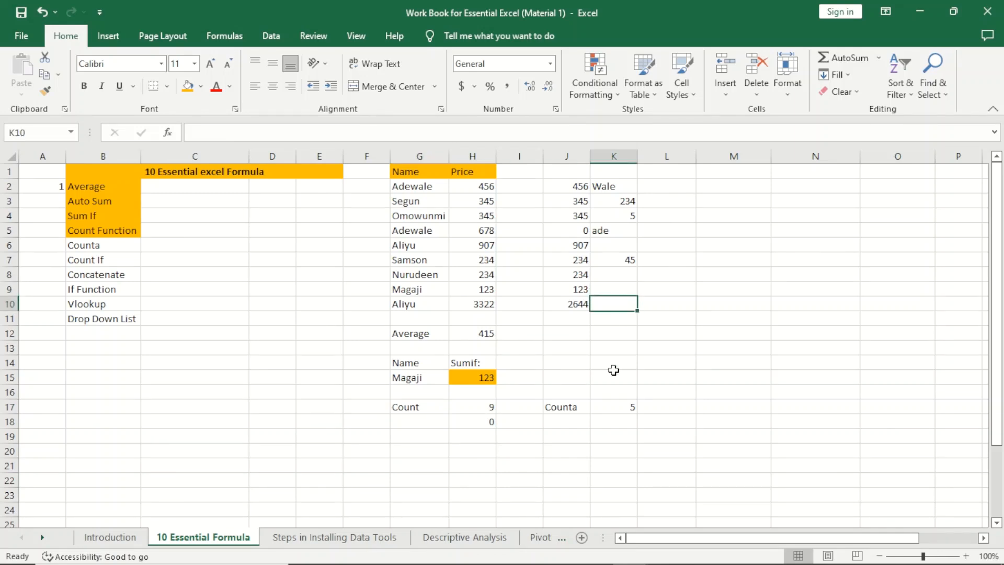
{"action": "left_click", "coordinate": [562, 423]}
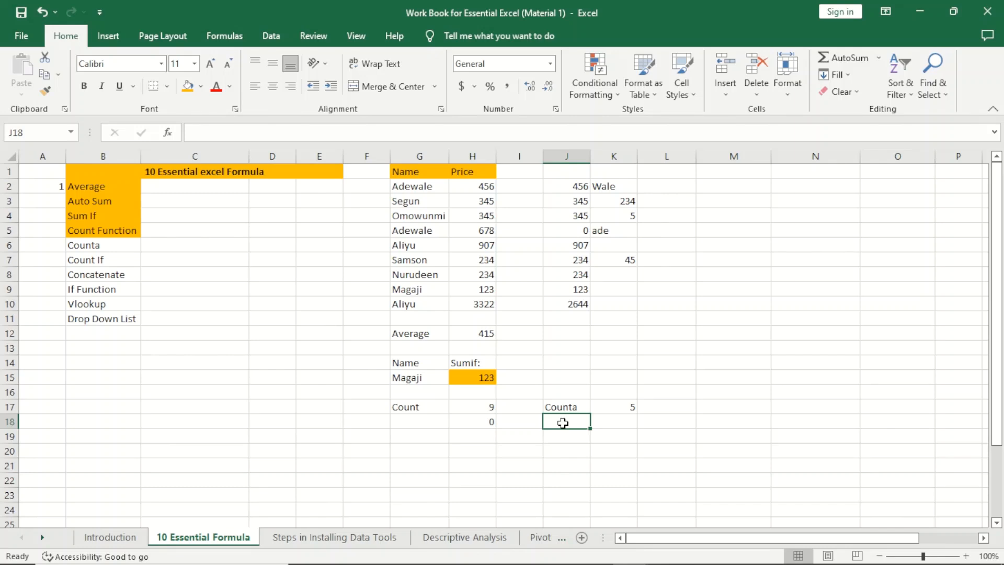
Step: Type 'wale' into K10, raising the COUNTA result to 6, then indicate blanks K8 and K6
{"action": "left_click", "coordinate": [623, 300]}
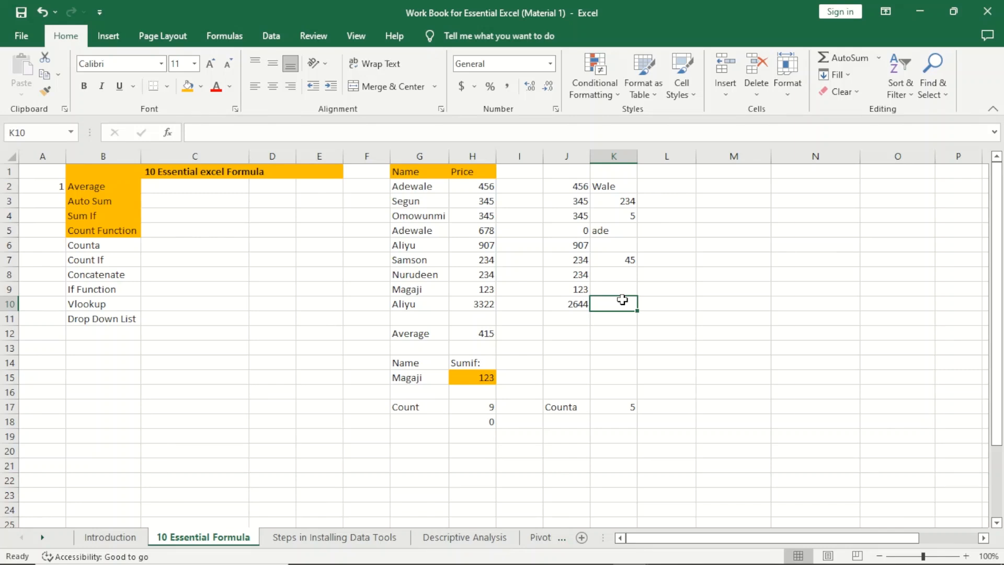
{"action": "type", "text": "wale"}
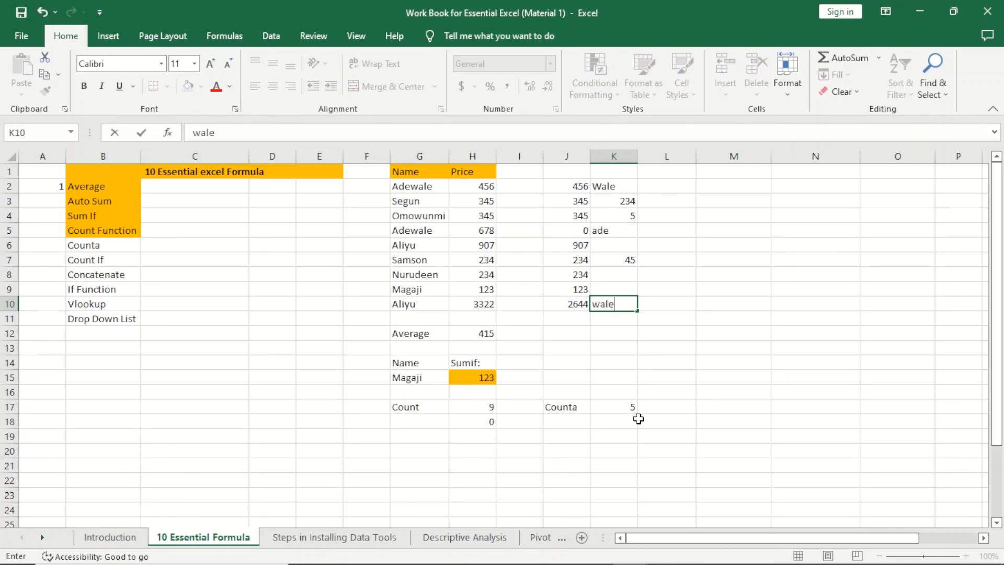
{"action": "left_click", "coordinate": [623, 421]}
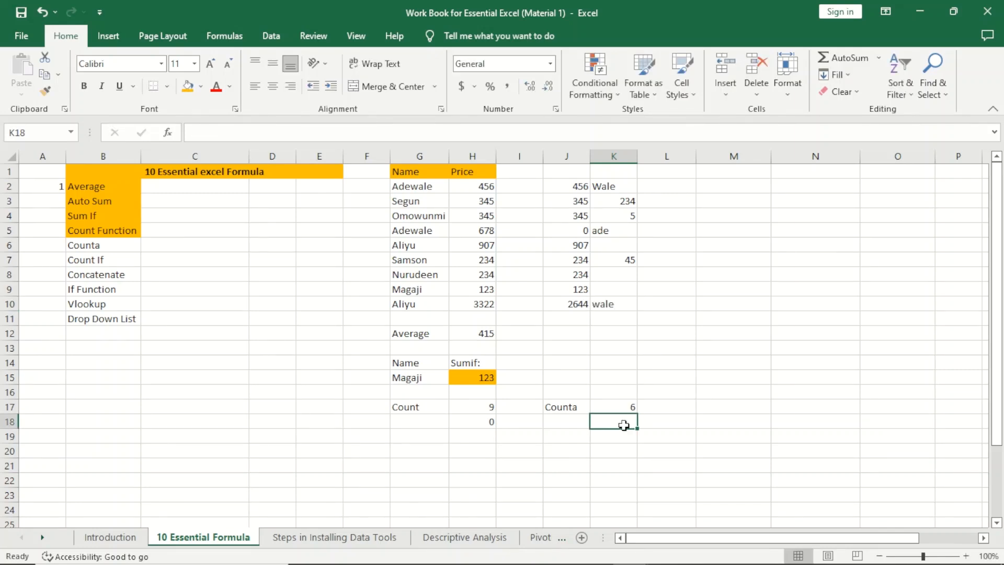
{"action": "left_click", "coordinate": [620, 287]}
{"action": "left_click", "coordinate": [622, 273]}
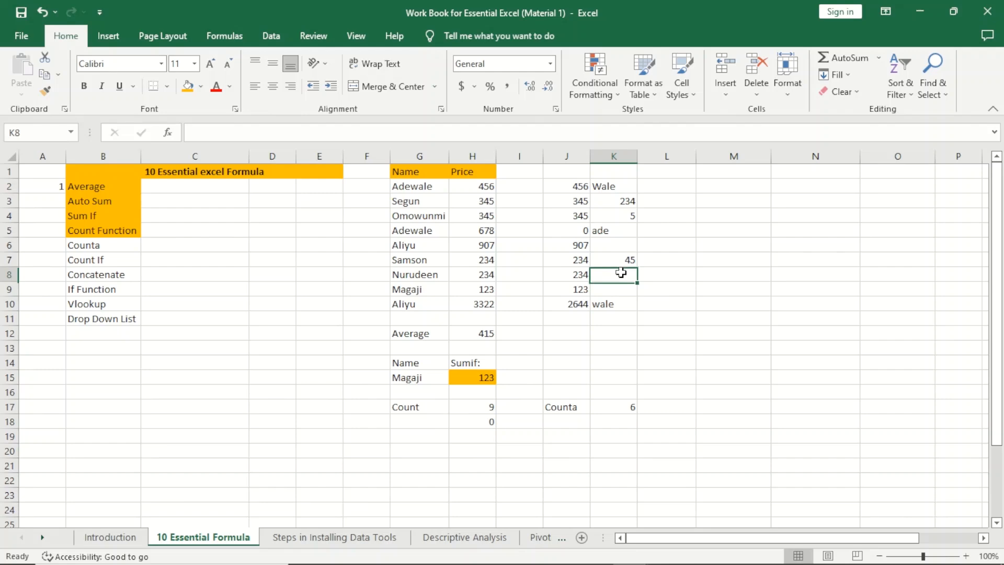
{"action": "left_click", "coordinate": [626, 242]}
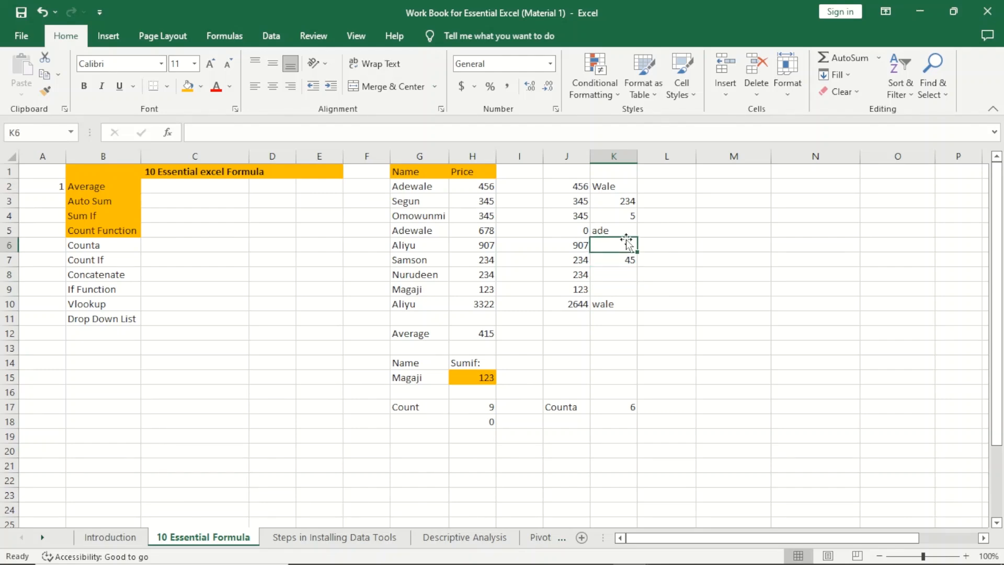
Step: Enter =COUNTBLANK(K2:K10) in K19, returning 3
{"action": "left_click", "coordinate": [598, 432]}
{"action": "type", "text": "="}
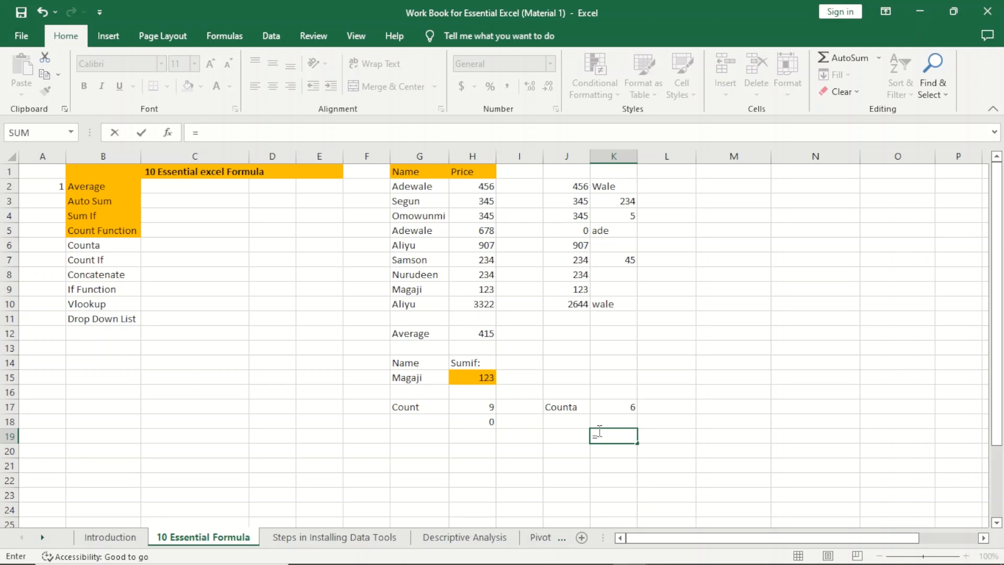
{"action": "key", "text": "Escape"}
{"action": "left_click", "coordinate": [558, 442]}
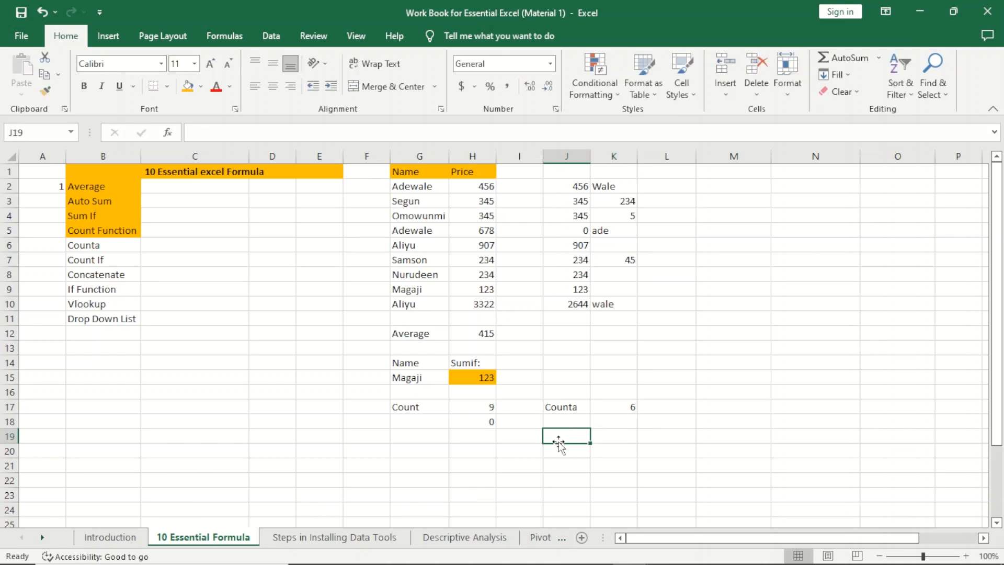
{"action": "left_click", "coordinate": [613, 443]}
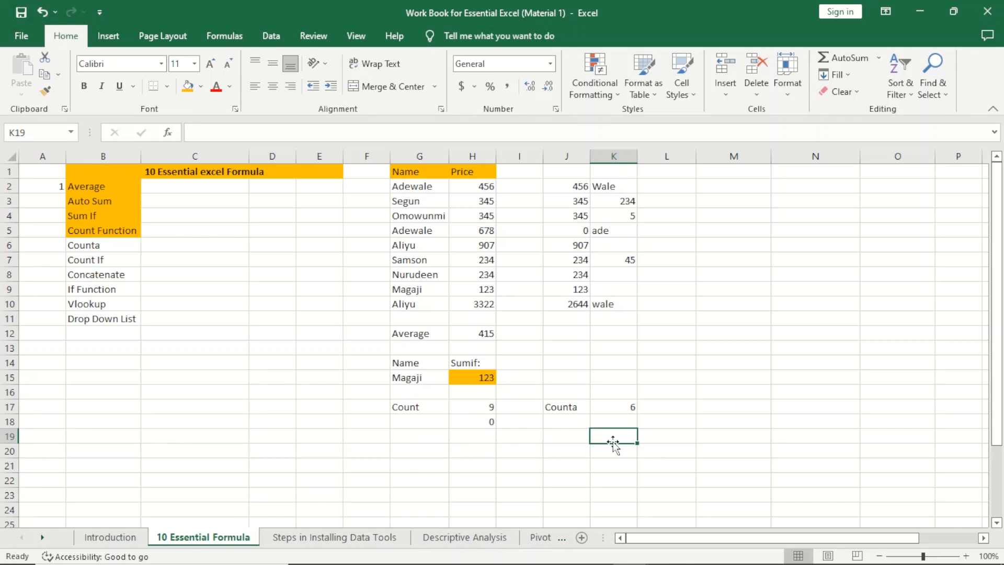
{"action": "type", "text": "="}
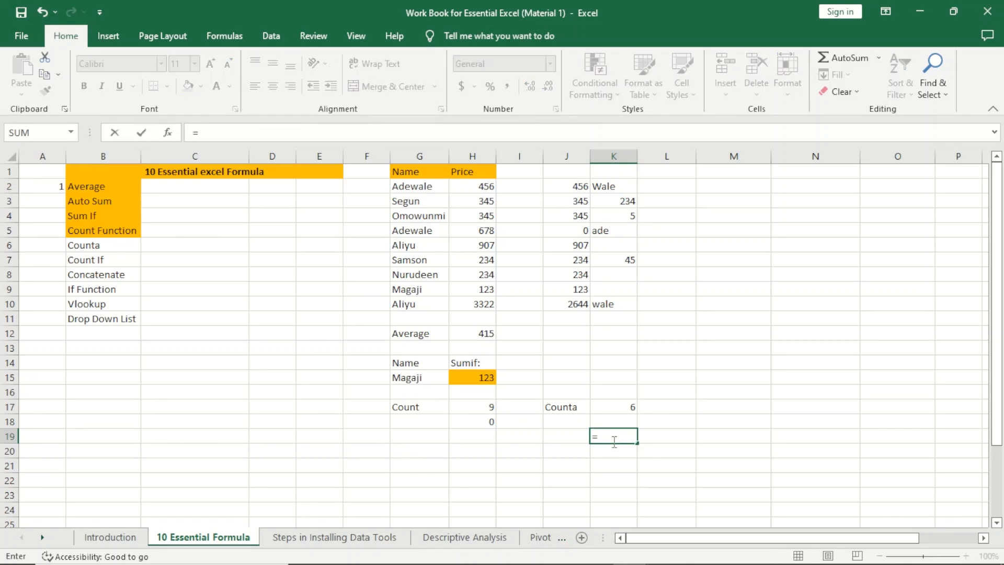
{"action": "type", "text": "count"}
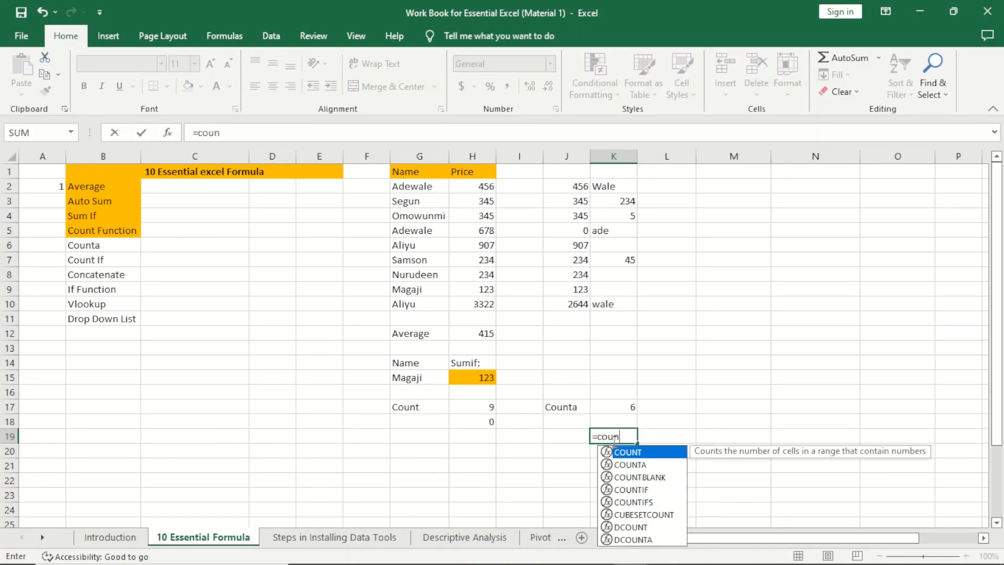
{"action": "type", "text": "ank"}
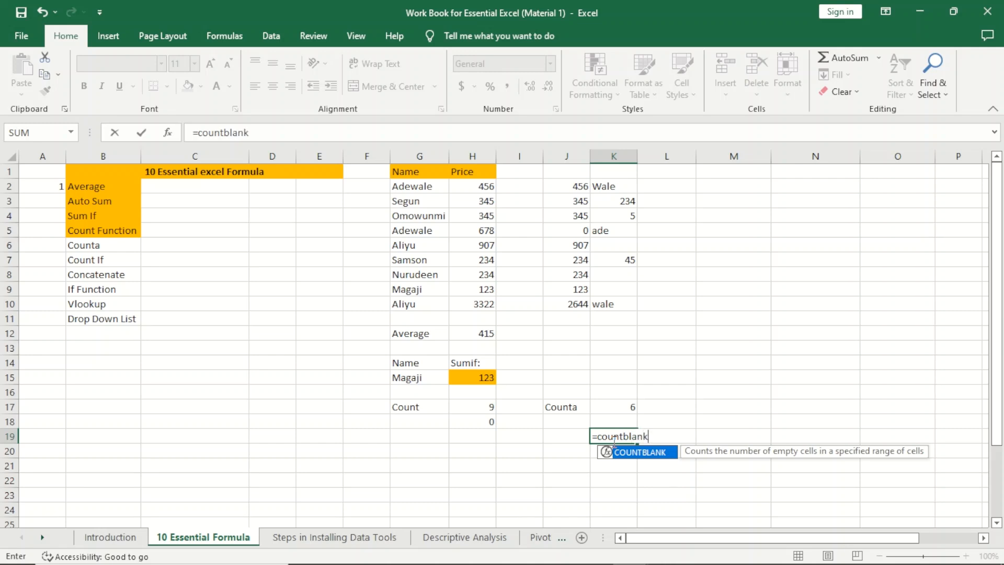
{"action": "key", "text": "Tab"}
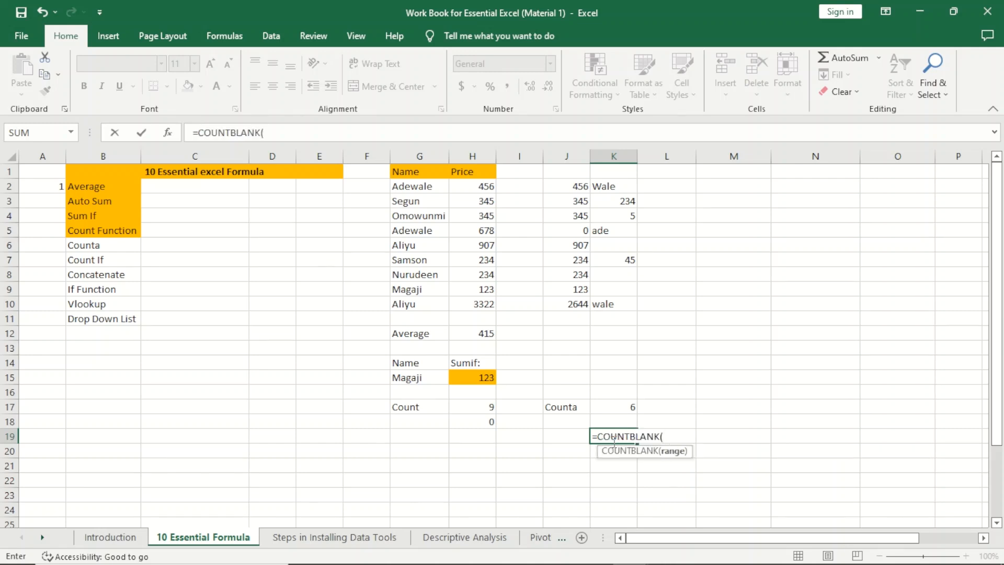
{"action": "left_click_drag", "start_coordinate": [623, 186], "coordinate": [605, 298]}
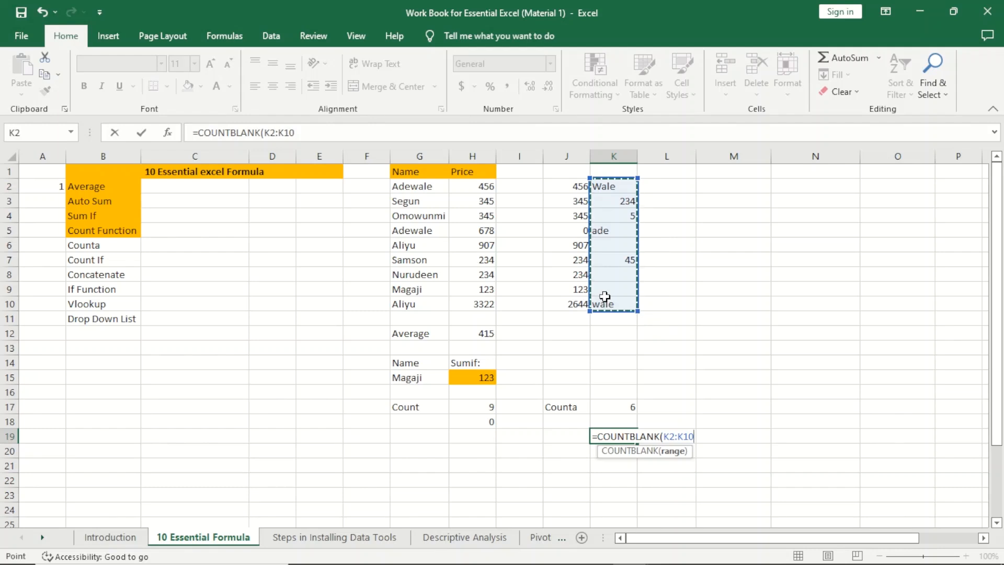
{"action": "key", "text": "Return"}
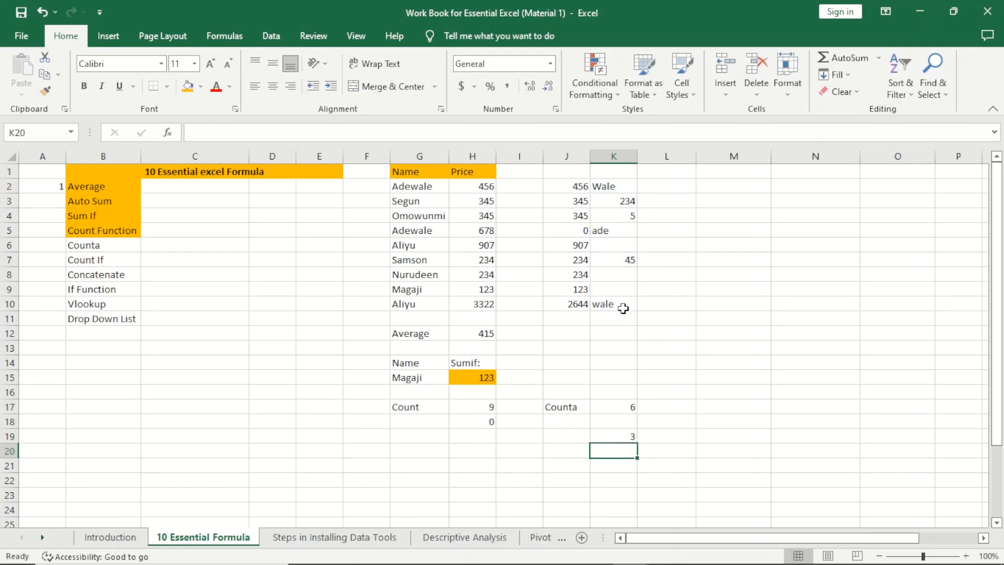
Step: Select the blank cells K6, K8 and K9 to confirm the count of 3
{"action": "left_click", "coordinate": [620, 435]}
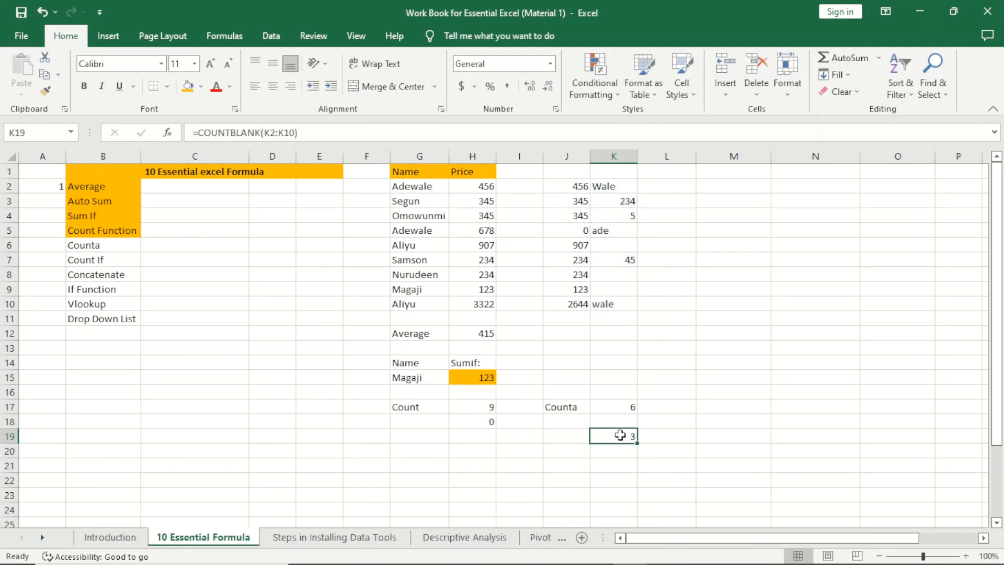
{"action": "left_click", "coordinate": [619, 287]}
{"action": "left_click_drag", "start_coordinate": [614, 275], "coordinate": [615, 284]}
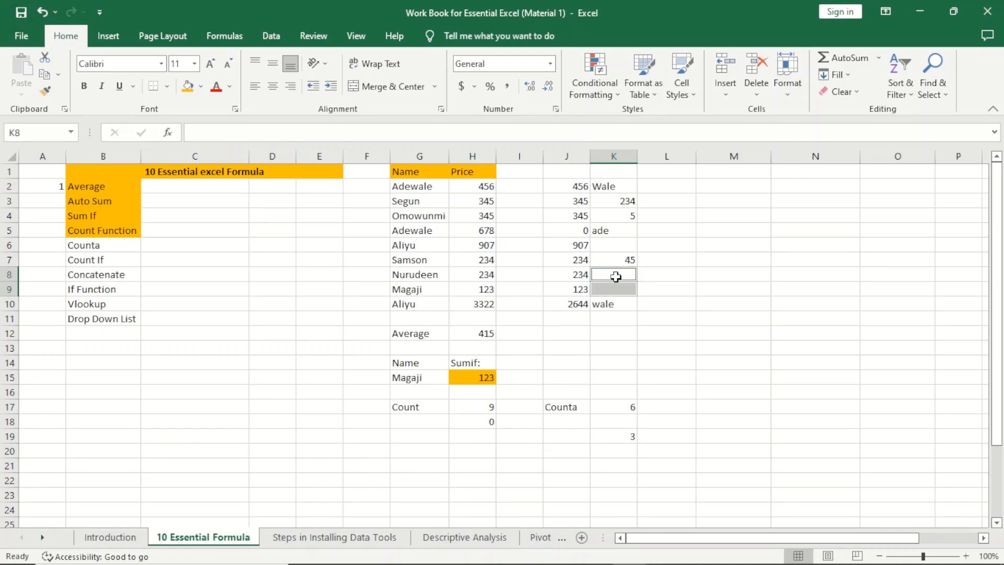
{"action": "left_click", "coordinate": [615, 246], "text": "ctrl"}
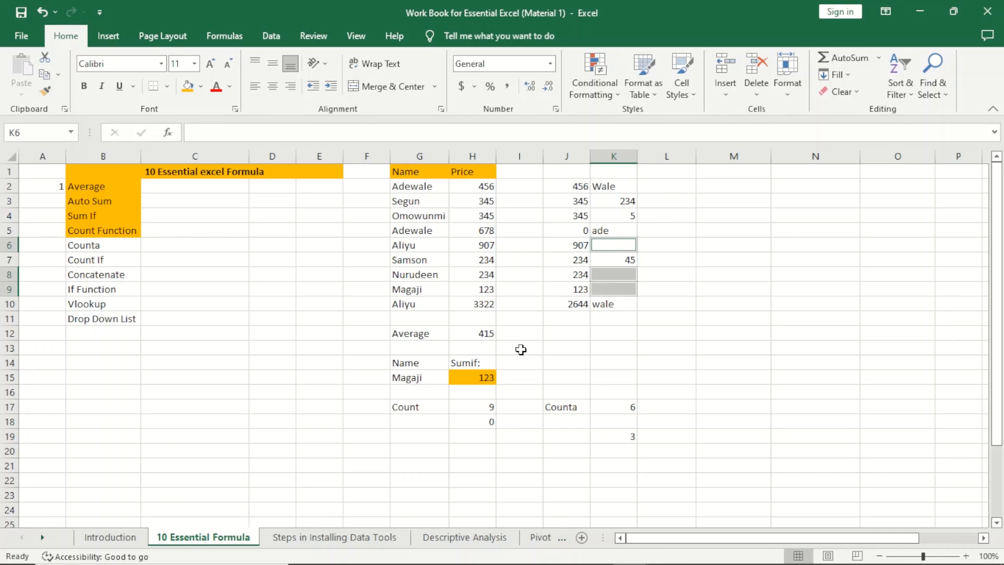
Step: Shade the Counta topic in B6 orange
{"action": "left_click", "coordinate": [113, 244]}
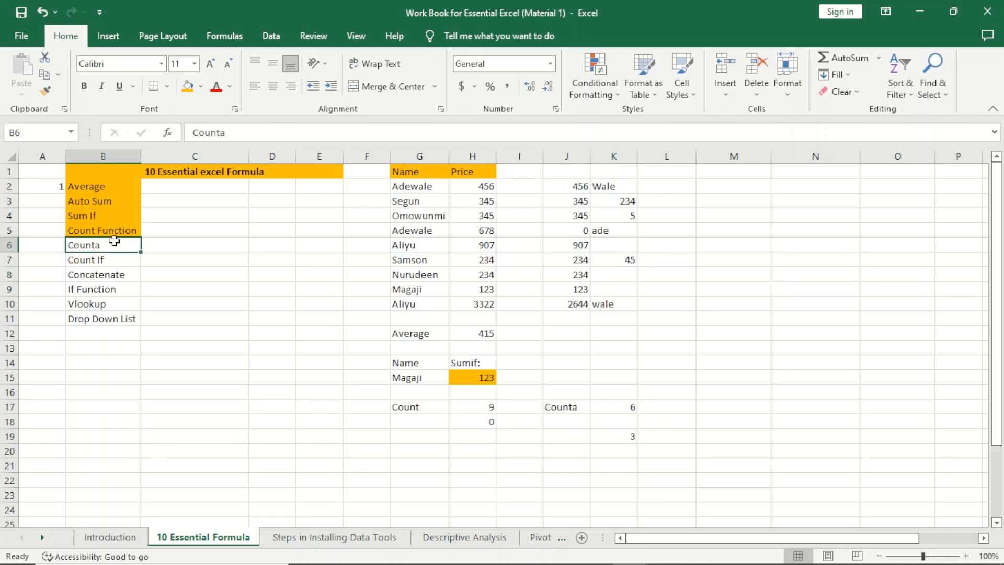
{"action": "left_click", "coordinate": [188, 87]}
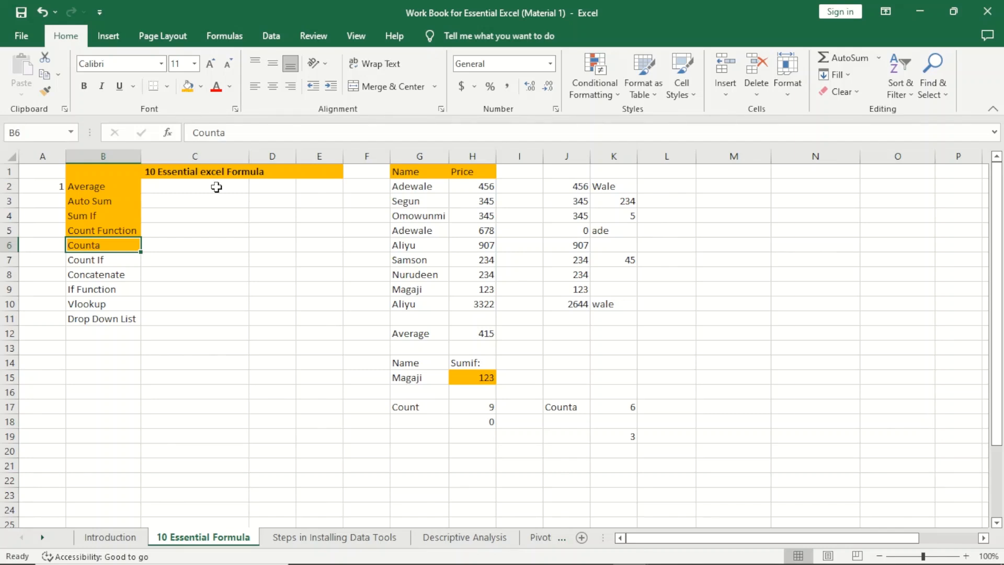
{"action": "left_click", "coordinate": [564, 429]}
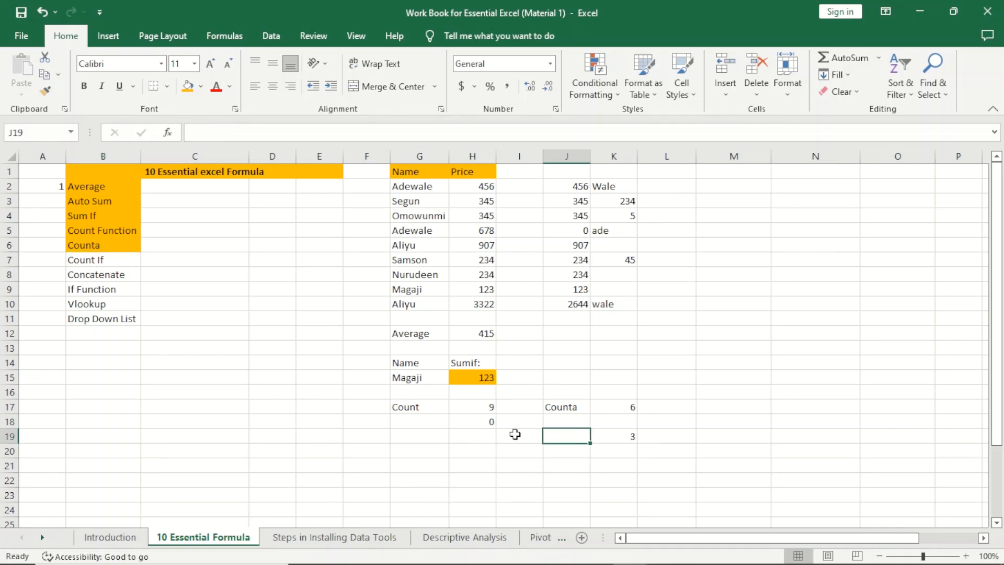
Step: Clear H18's old COUNT result, label G18 'CountIf' and begin =COUNTIF in H18
{"action": "left_click", "coordinate": [486, 423]}
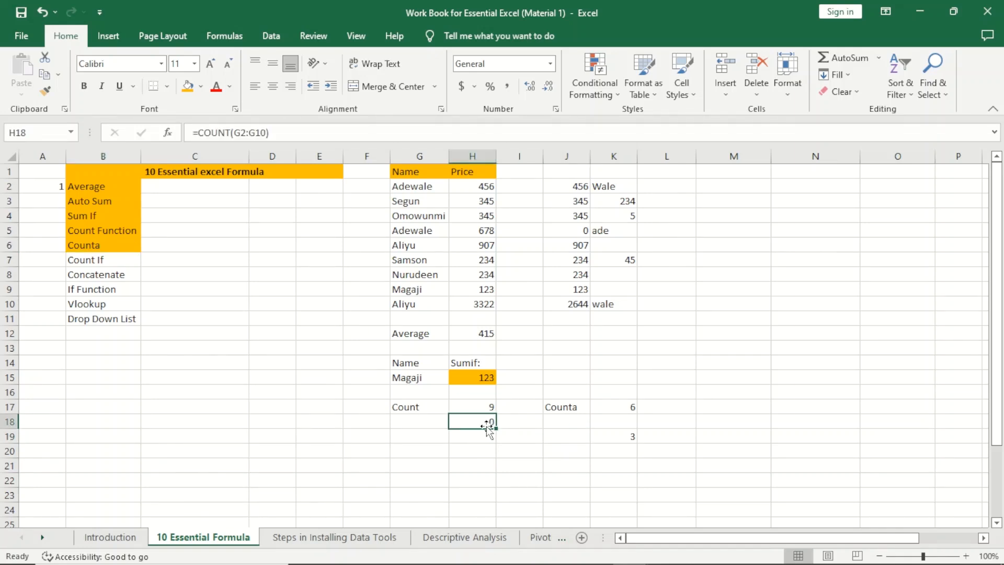
{"action": "key", "text": "Delete"}
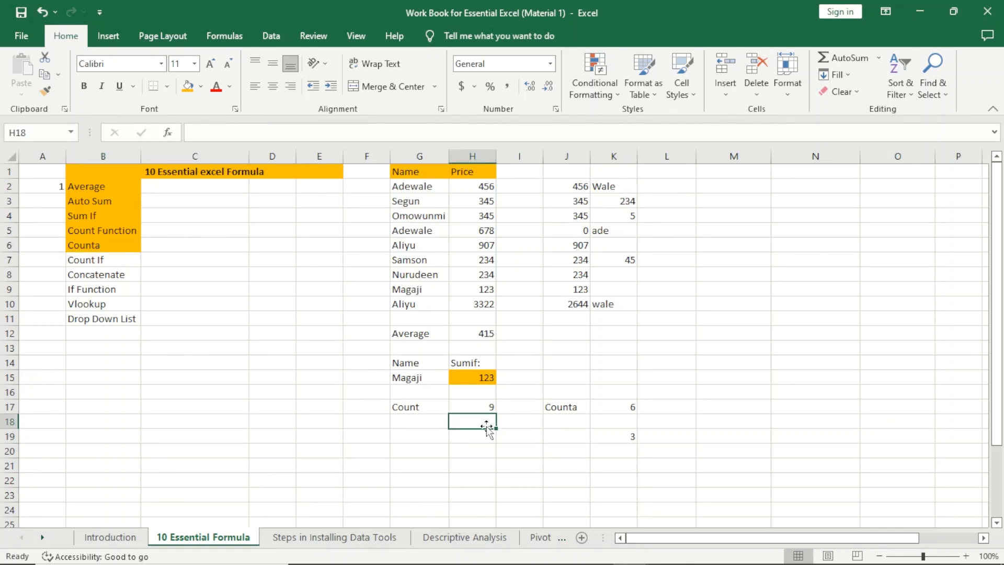
{"action": "left_click", "coordinate": [411, 424]}
{"action": "type", "text": "Count"}
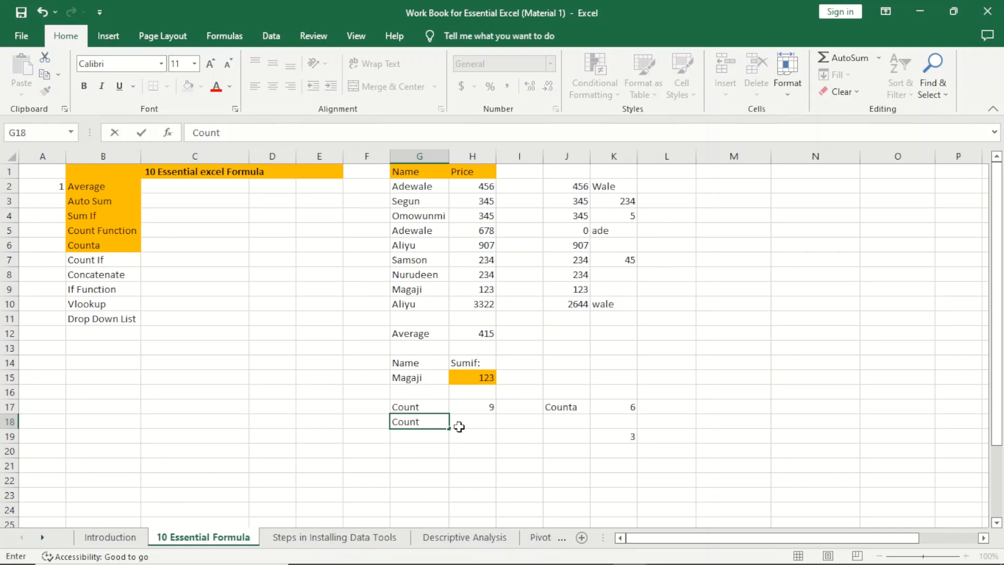
{"action": "type", "text": "If"}
{"action": "left_click", "coordinate": [480, 416]}
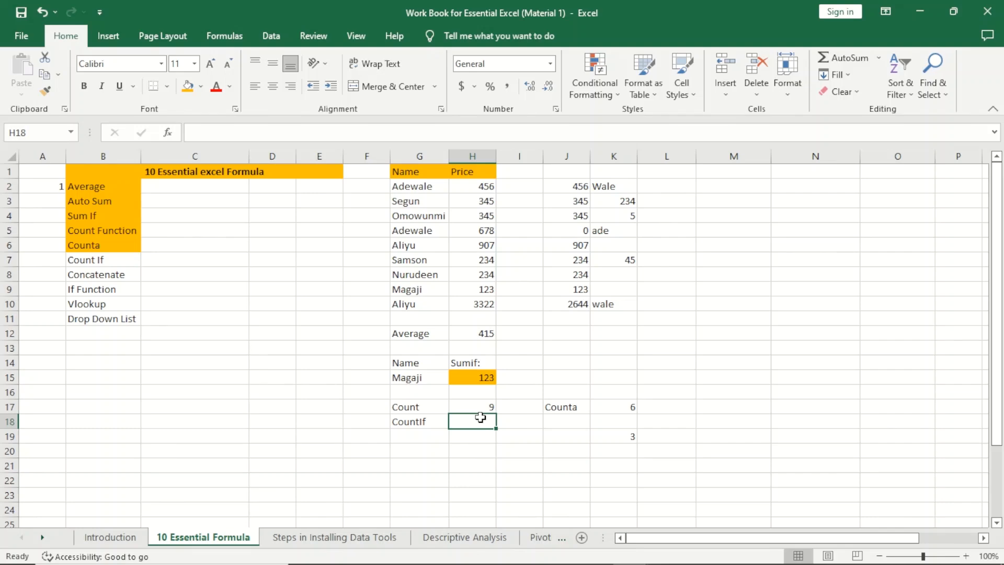
{"action": "type", "text": "="}
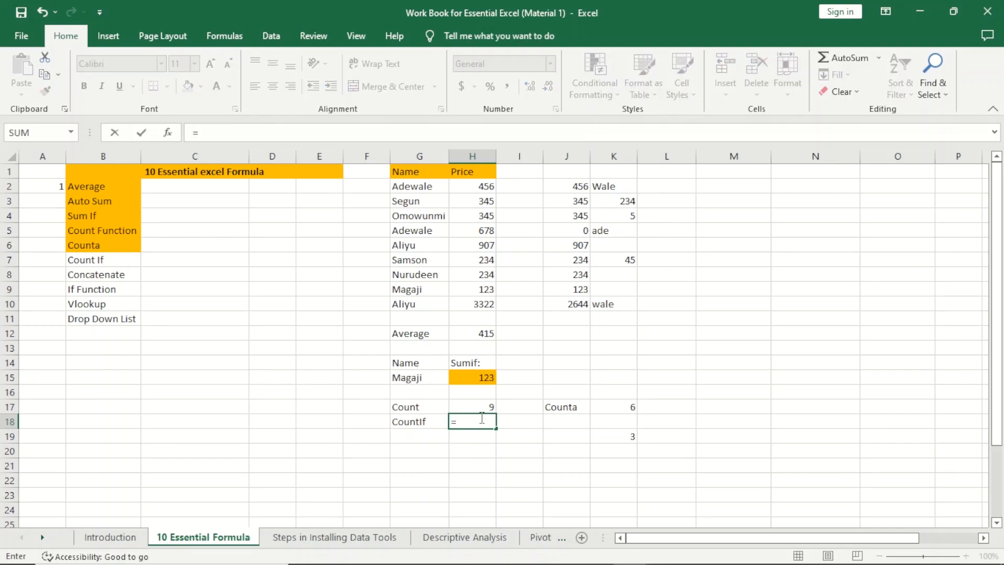
{"action": "type", "text": "co"}
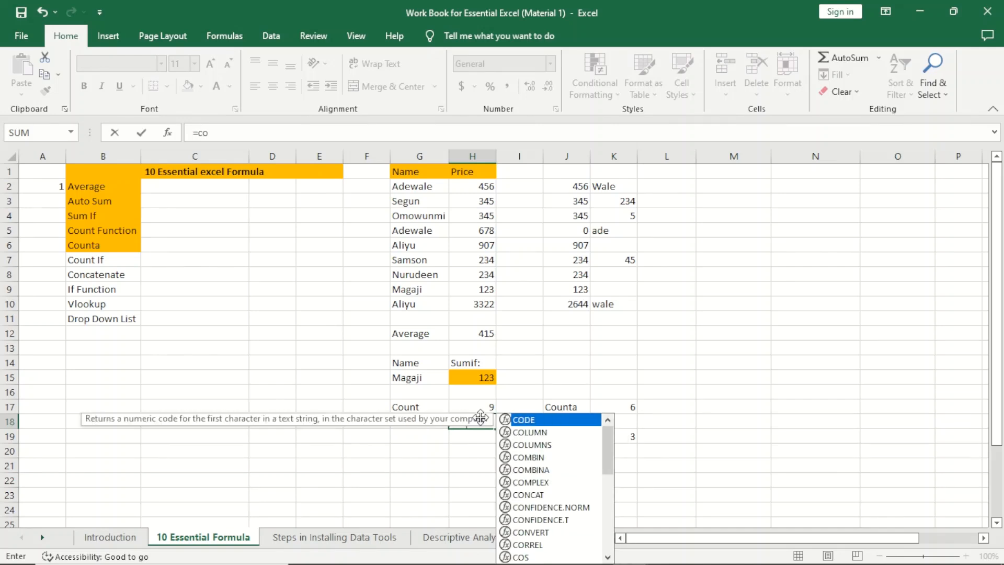
{"action": "type", "text": "untif"}
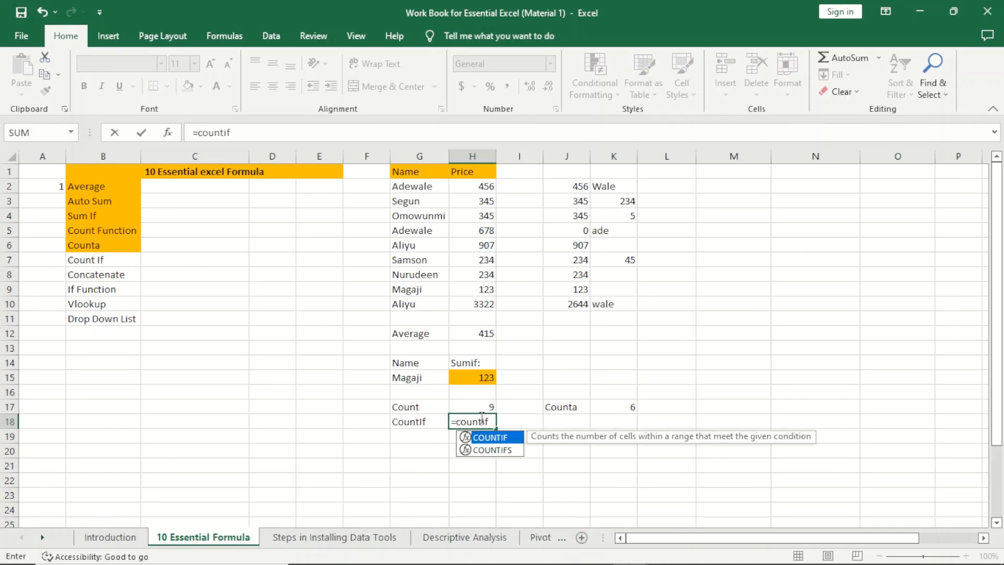
Step: Enter =COUNTIF(G2:G10,G19) in H18 to count names matching the G19 criterion
{"action": "key", "text": "Tab"}
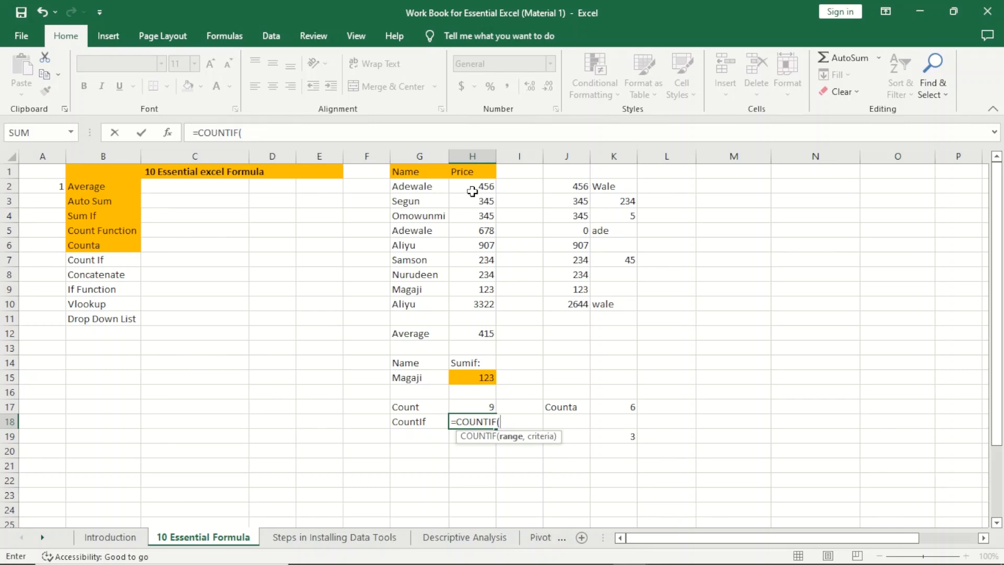
{"action": "left_click_drag", "start_coordinate": [434, 187], "coordinate": [426, 303]}
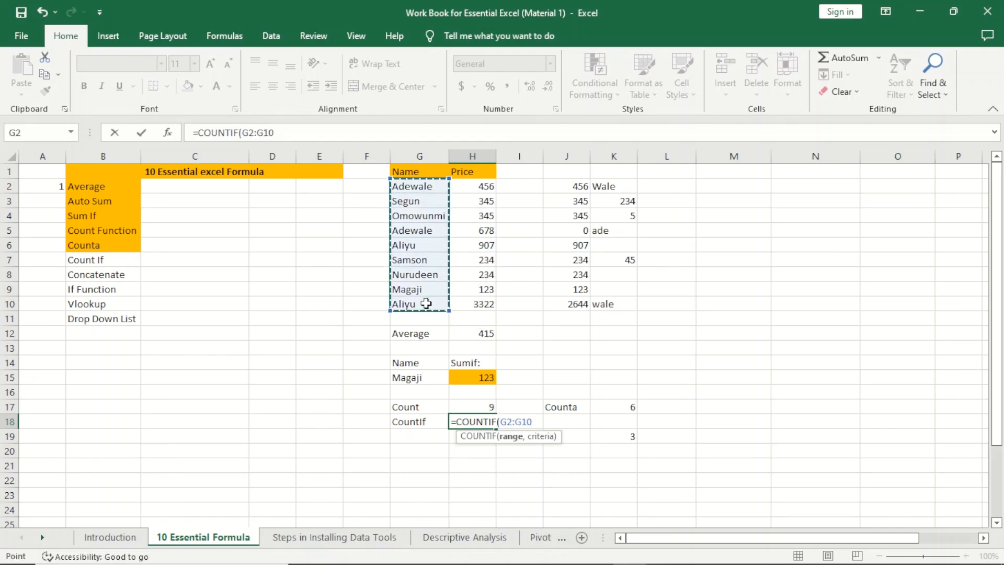
{"action": "type", "text": ","}
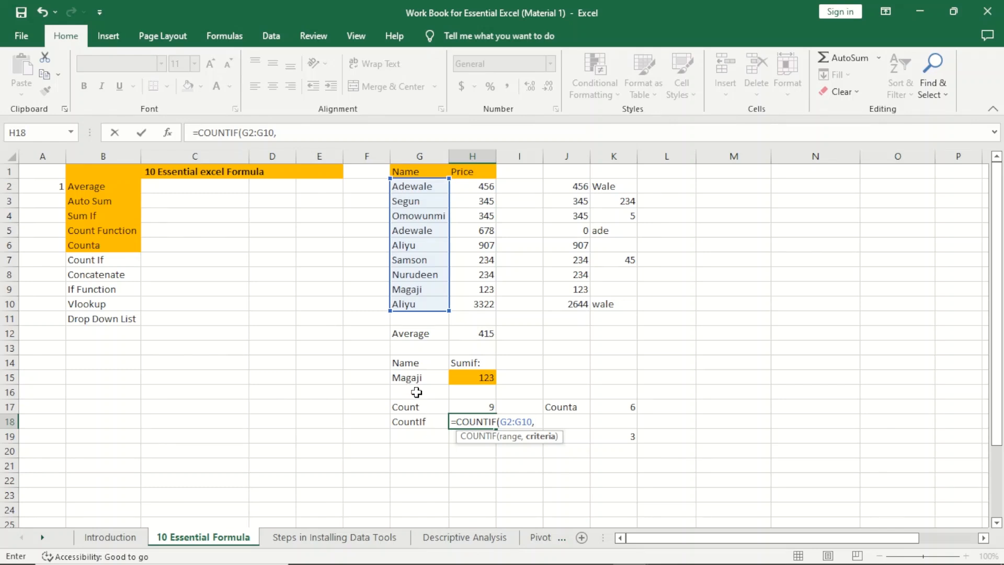
{"action": "left_click", "coordinate": [419, 439]}
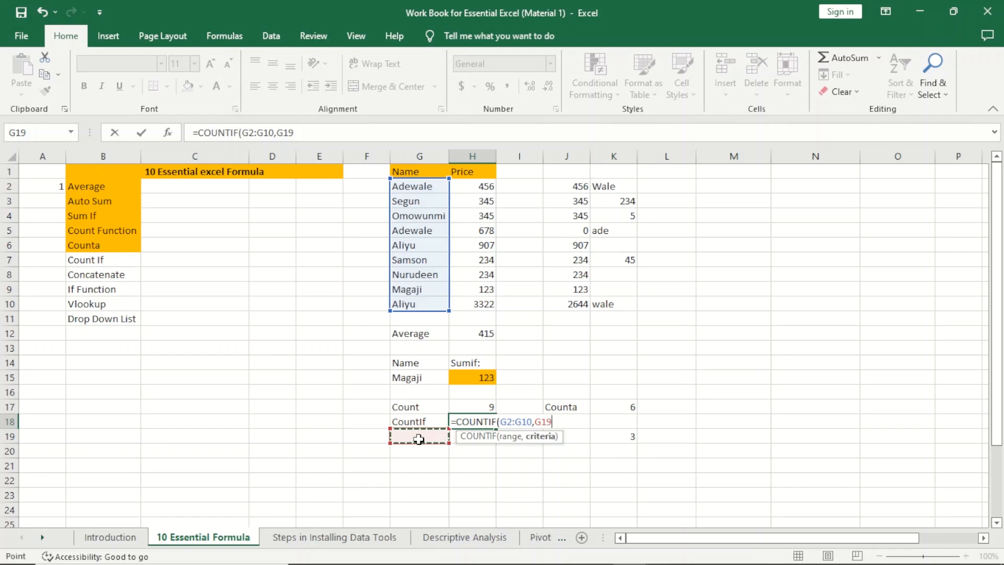
{"action": "type", "text": ")"}
{"action": "key", "text": "Return"}
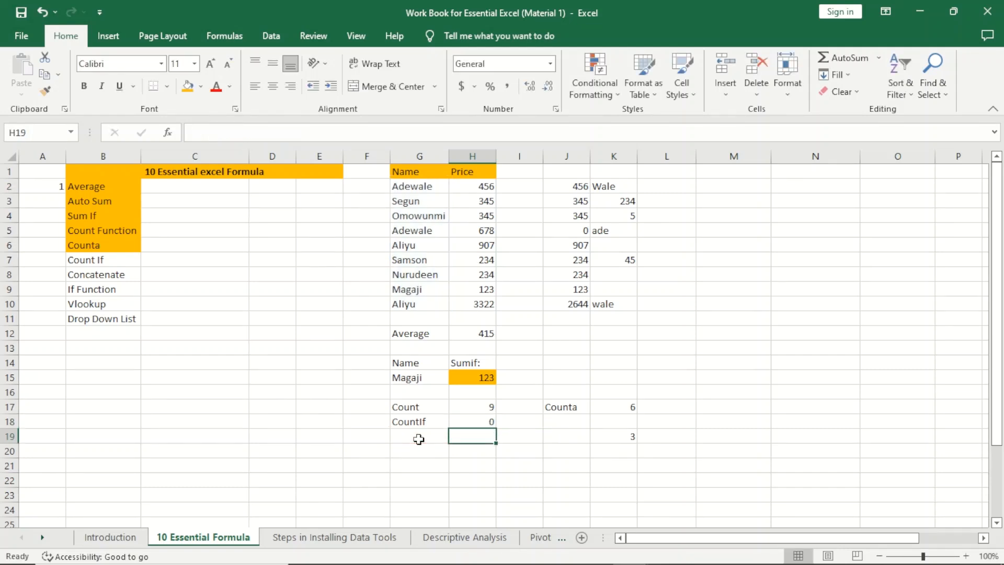
Step: Set the G19 criterion to Aliyu and check H18 against the two Aliyu entries
{"action": "left_click", "coordinate": [414, 436]}
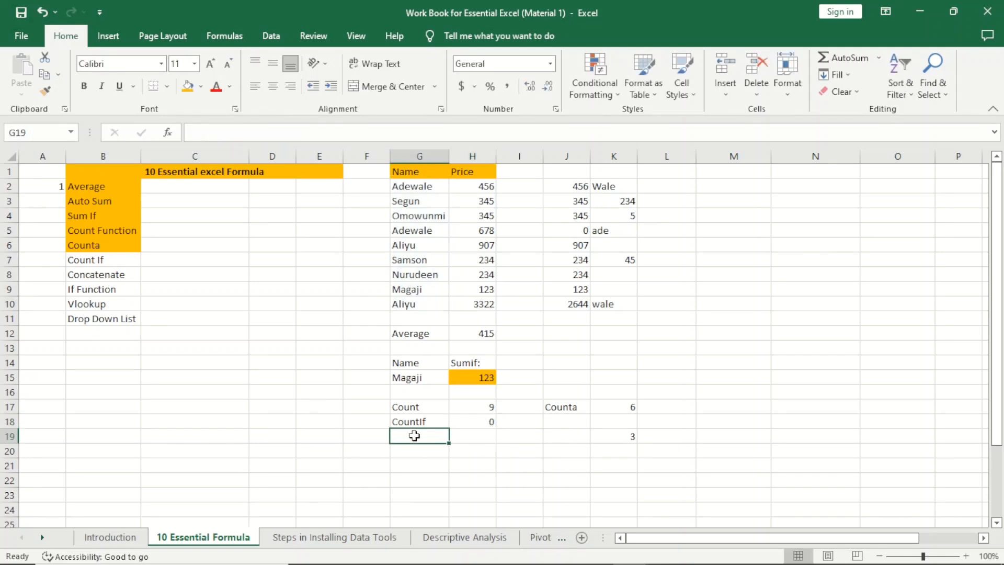
{"action": "type", "text": "Aliyu"}
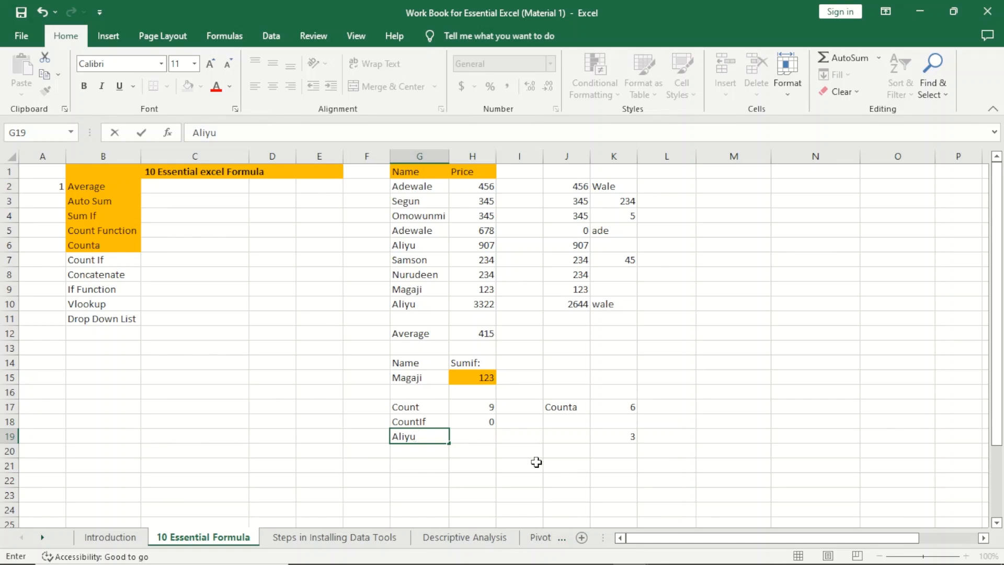
{"action": "left_click", "coordinate": [536, 462]}
{"action": "left_click", "coordinate": [482, 421]}
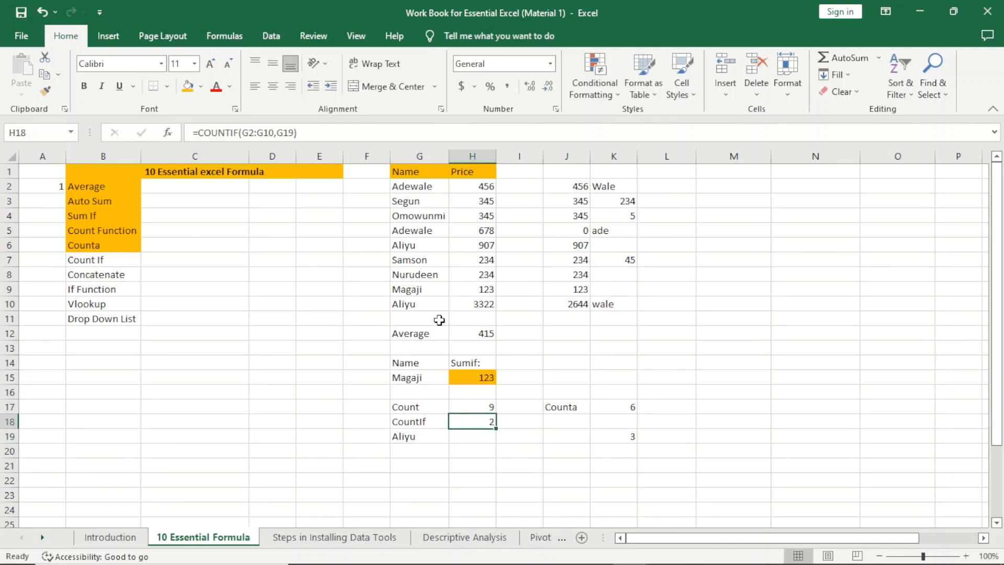
{"action": "left_click", "coordinate": [417, 244]}
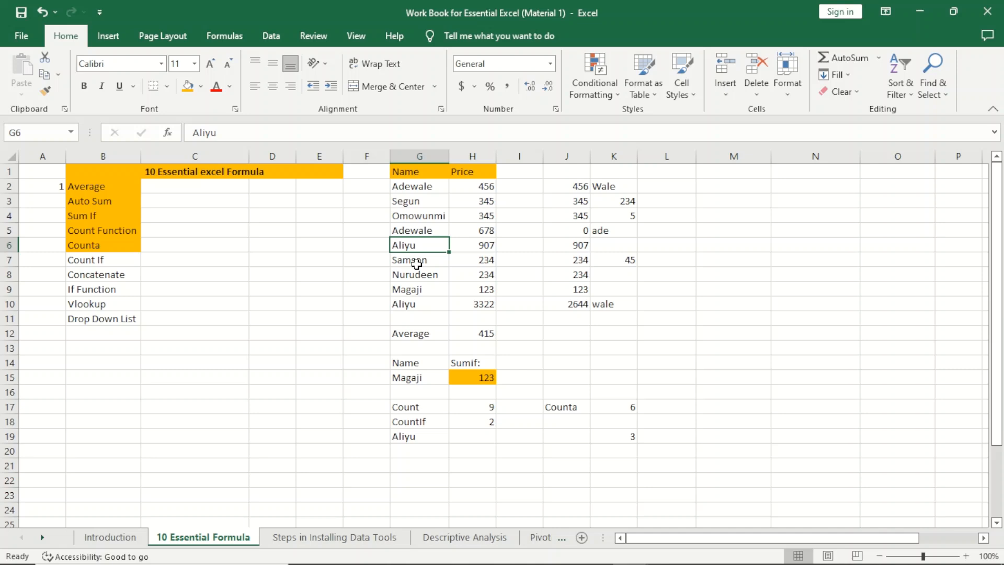
{"action": "left_click", "coordinate": [413, 303], "text": "ctrl"}
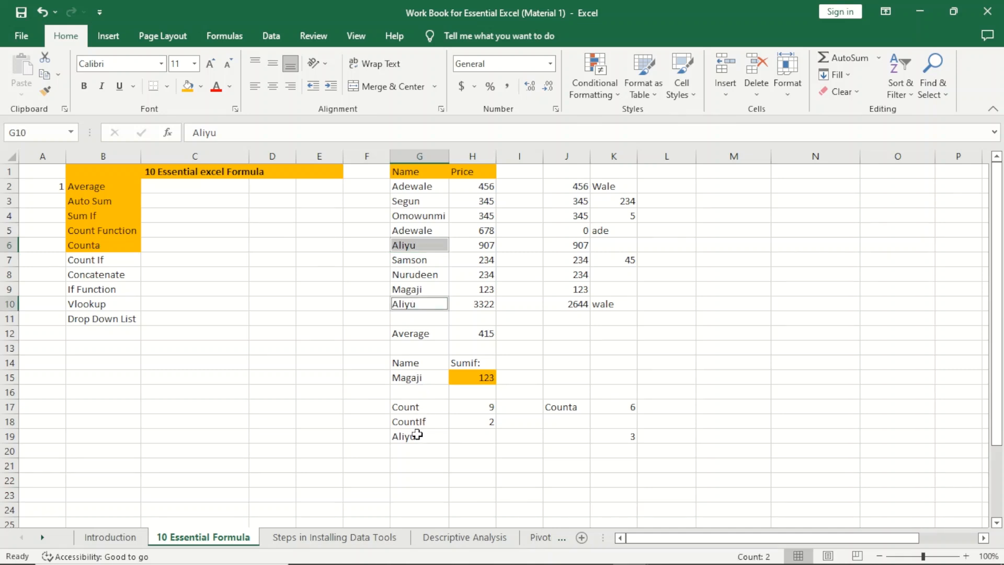
Step: Change the G19 criterion to Magaji, then to Adewale so H18 shows 2
{"action": "left_click", "coordinate": [416, 436]}
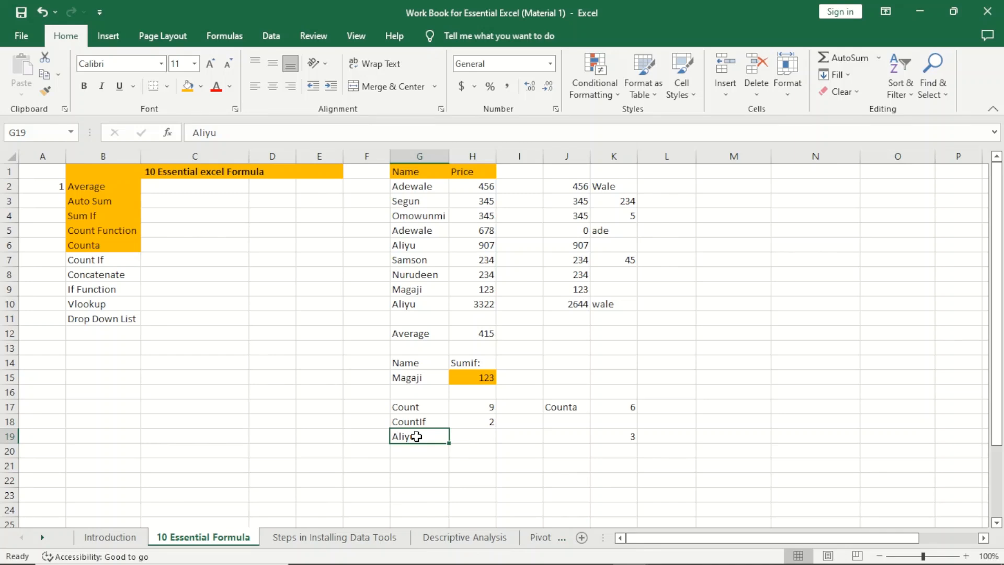
{"action": "type", "text": "Magaji"}
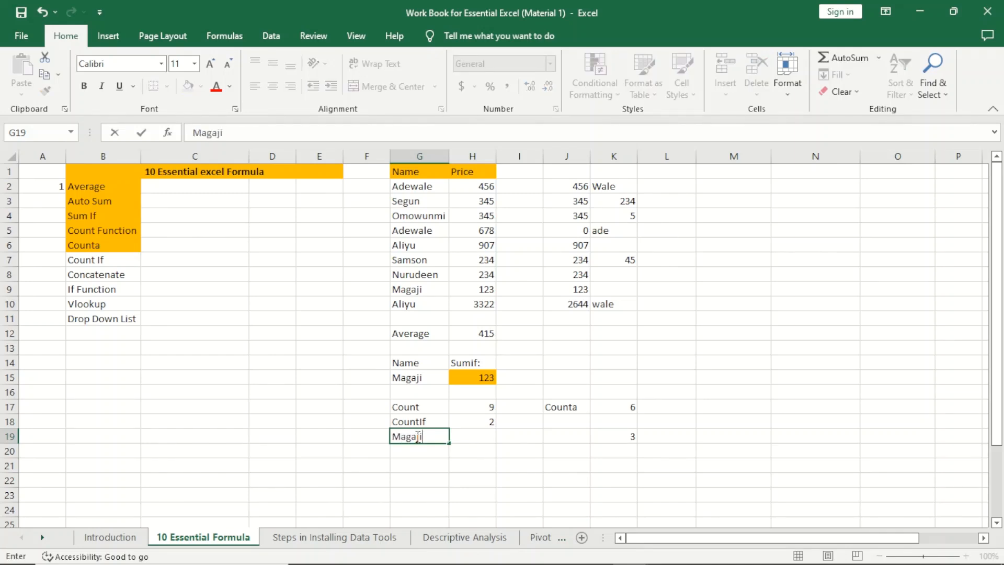
{"action": "key", "text": "Return"}
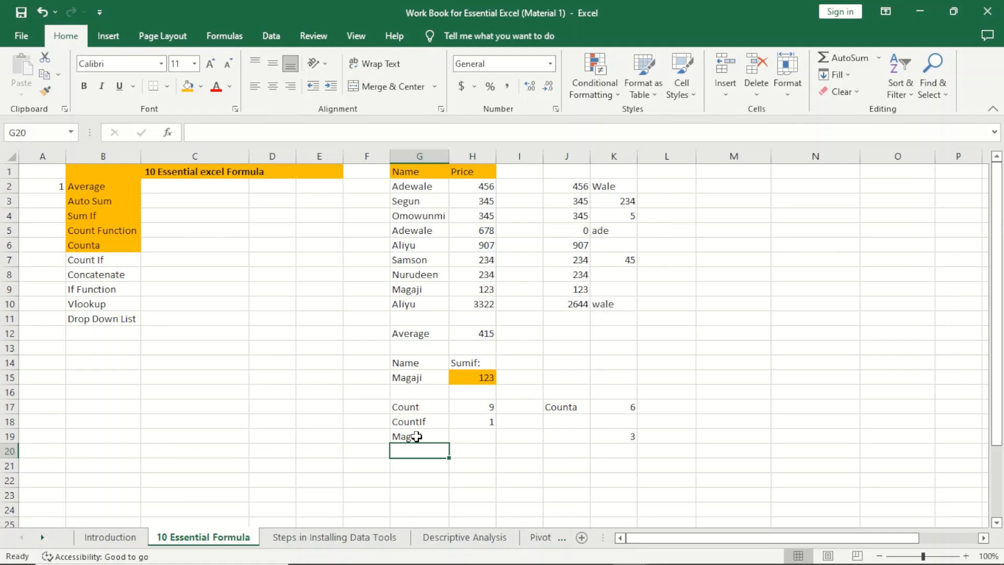
{"action": "left_click", "coordinate": [416, 436]}
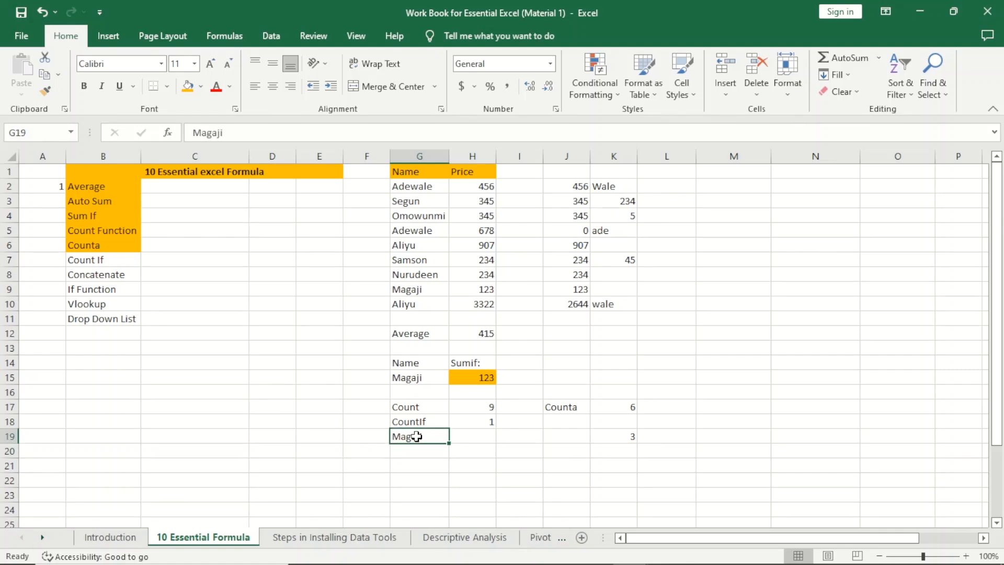
{"action": "type", "text": "Adewale"}
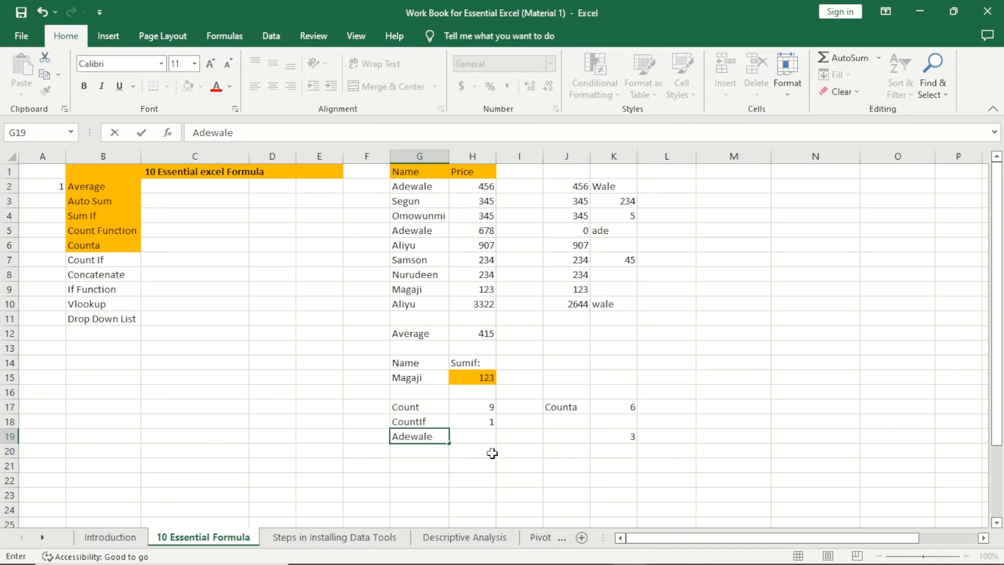
{"action": "left_click", "coordinate": [492, 453]}
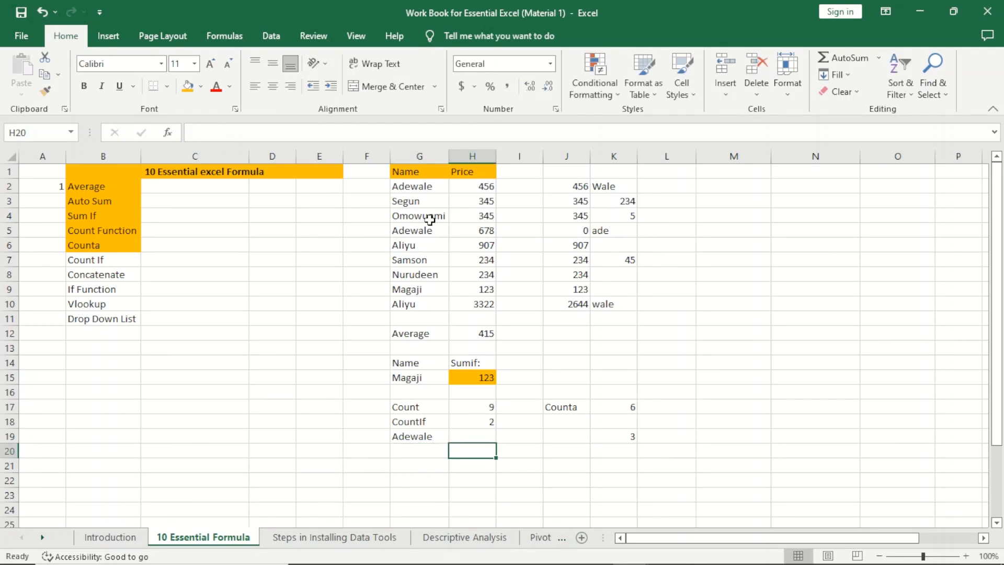
Step: Rename Segun in G3 to Omowunmi
{"action": "left_click", "coordinate": [416, 202]}
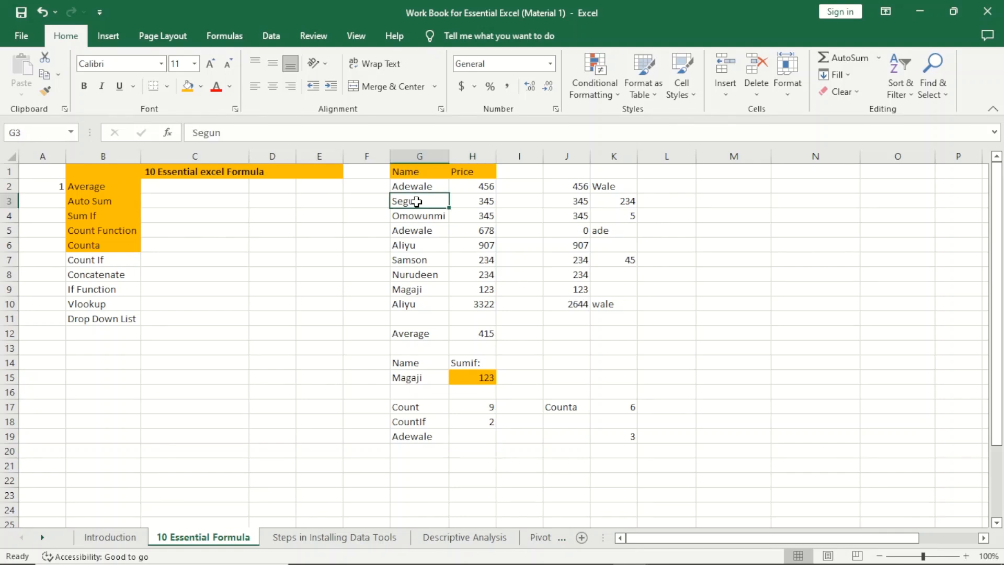
{"action": "type", "text": "Omowunmi"}
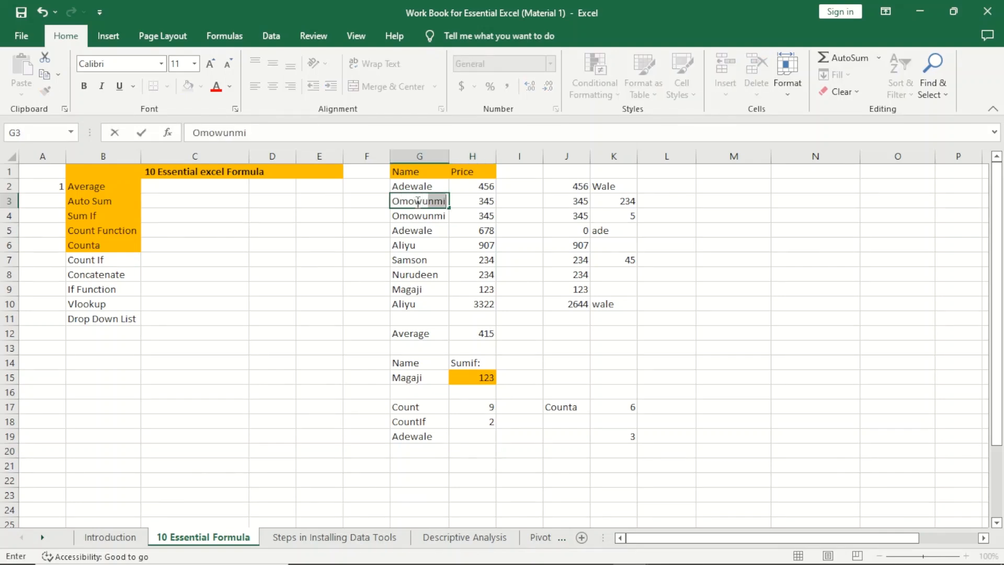
{"action": "key", "text": "Return"}
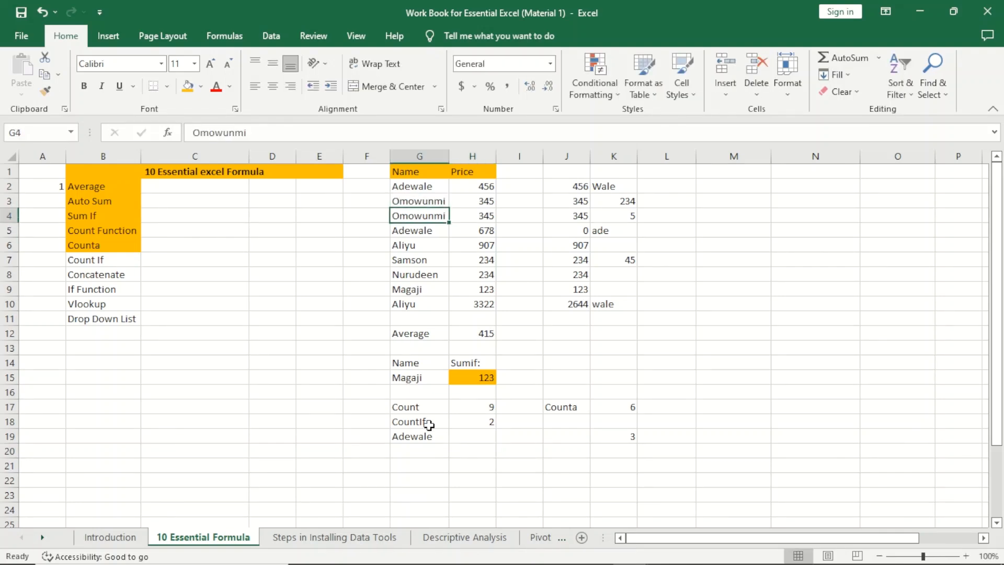
Step: Set the G19 criterion to Omowunmi, then Samson, then Nurudeen so H18 shows 1
{"action": "left_click", "coordinate": [421, 441]}
{"action": "type", "text": "Omowunmi"}
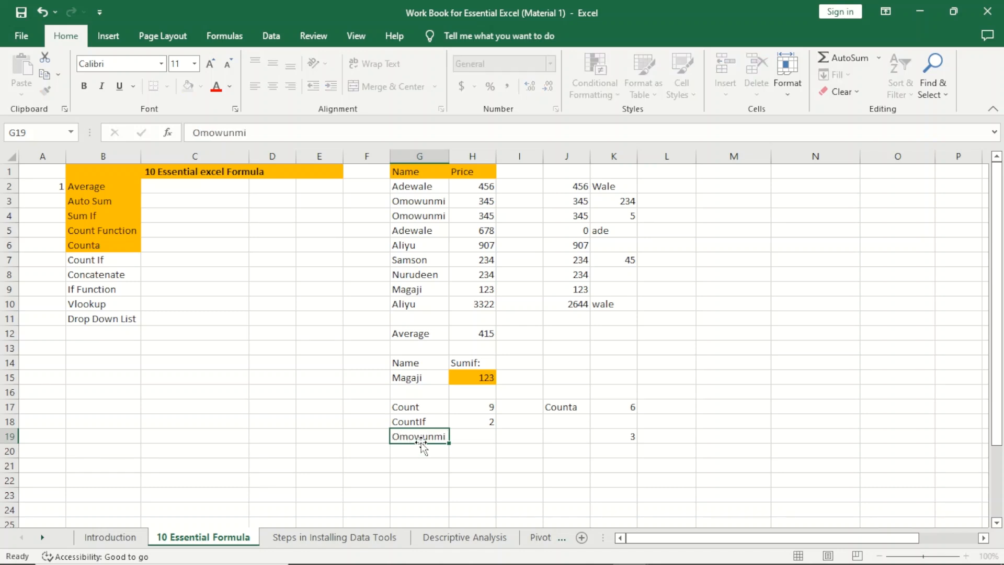
{"action": "key", "text": "Return"}
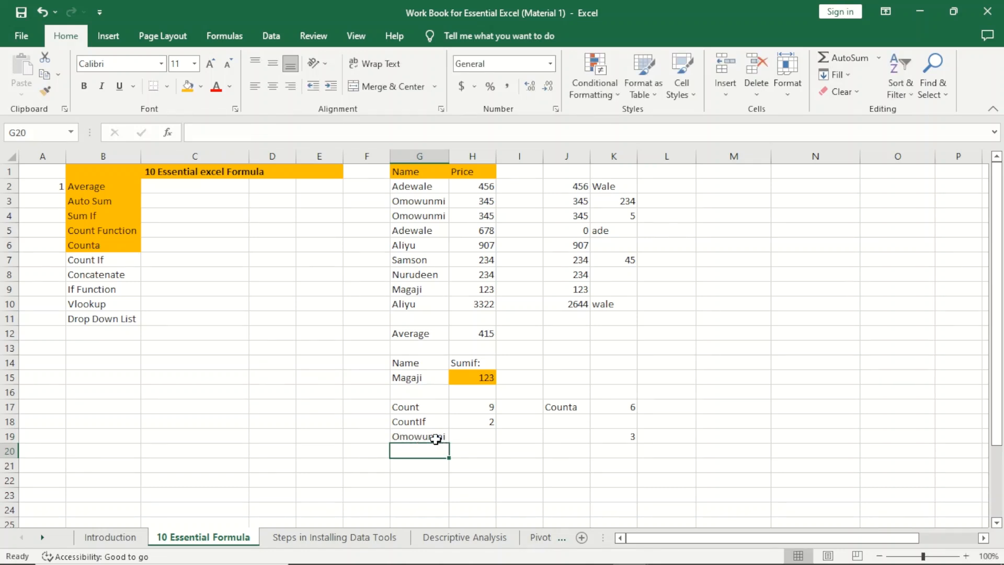
{"action": "left_click", "coordinate": [435, 438]}
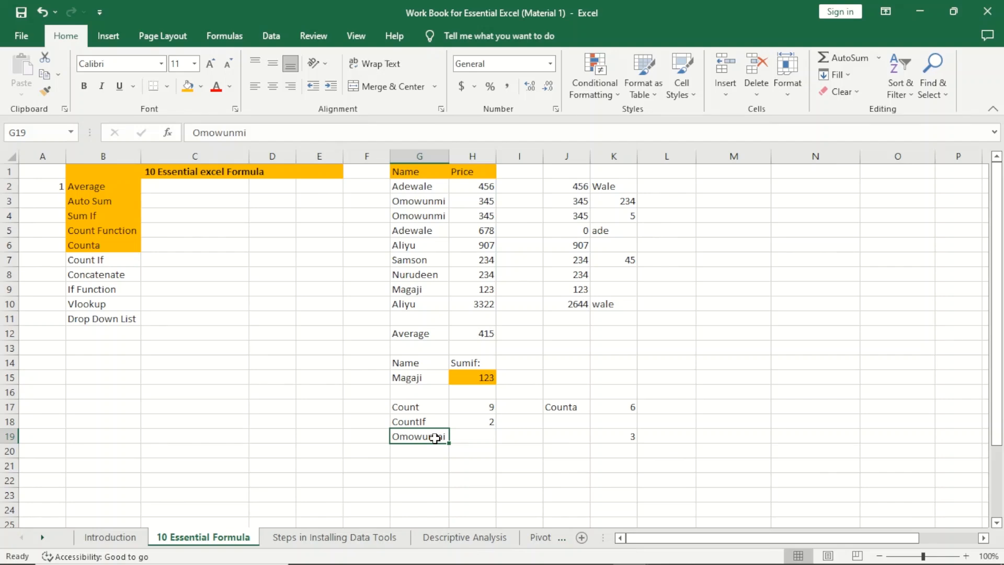
{"action": "type", "text": "Samson"}
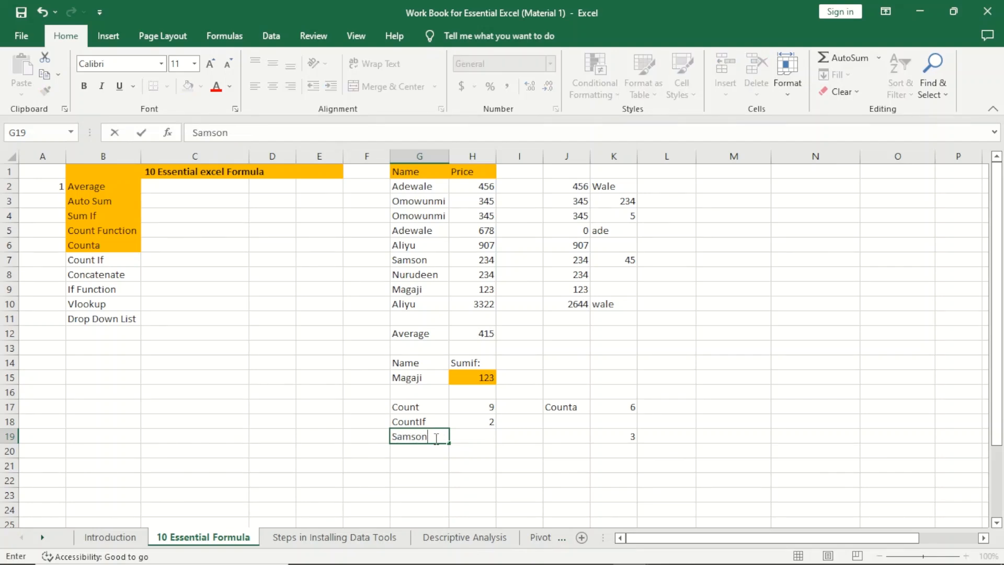
{"action": "key", "text": "Return"}
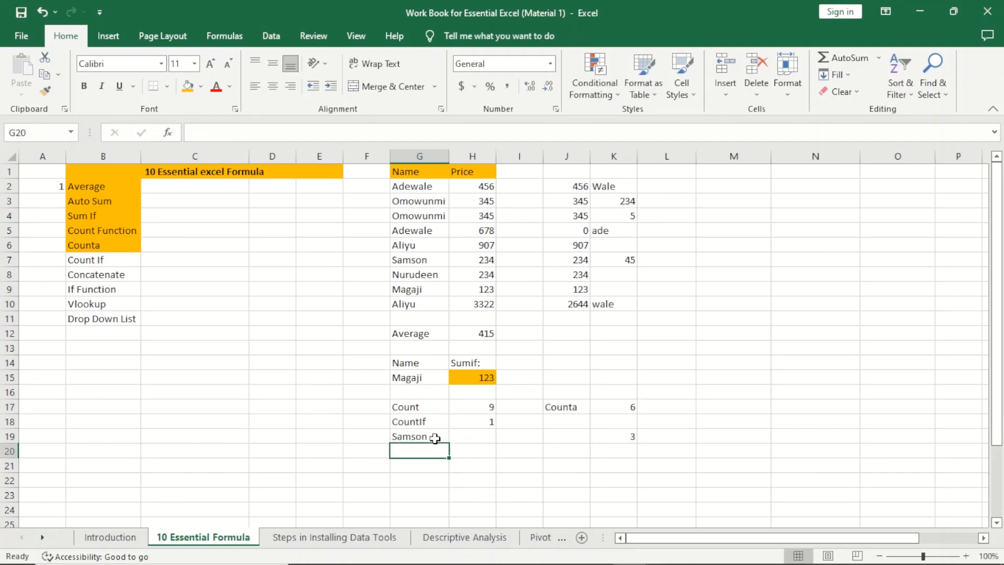
{"action": "left_click", "coordinate": [435, 438]}
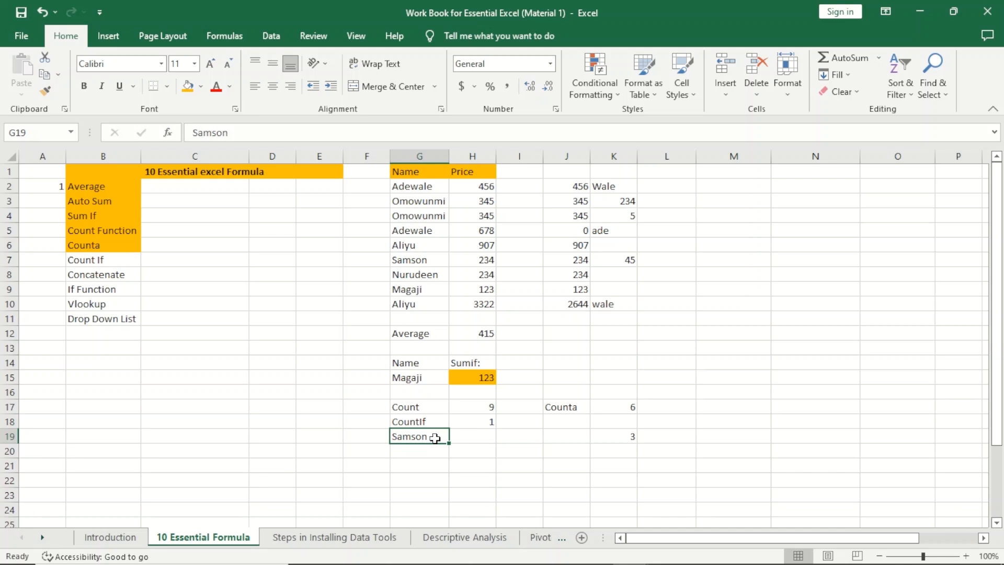
{"action": "type", "text": "Nurudeen"}
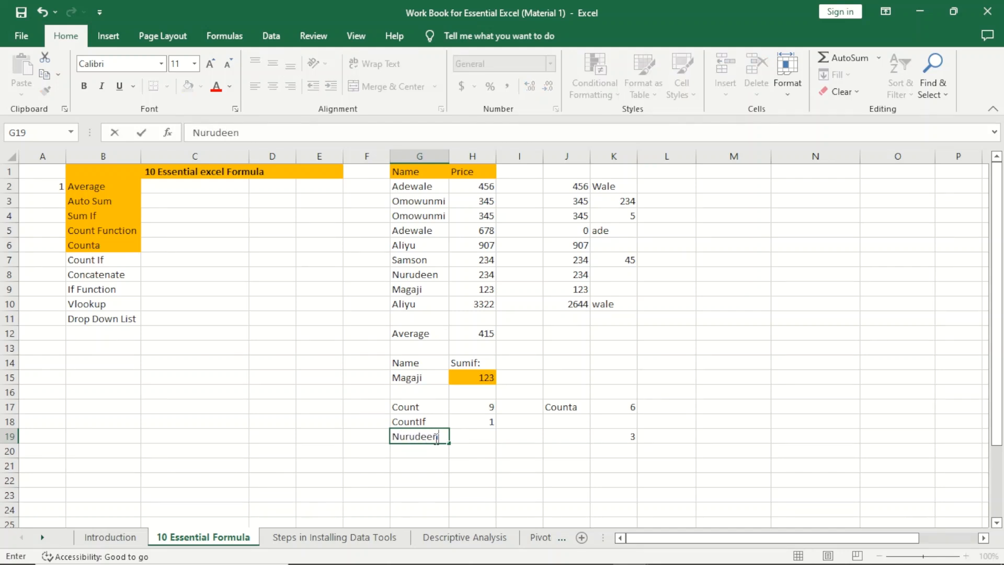
{"action": "key", "text": "Return"}
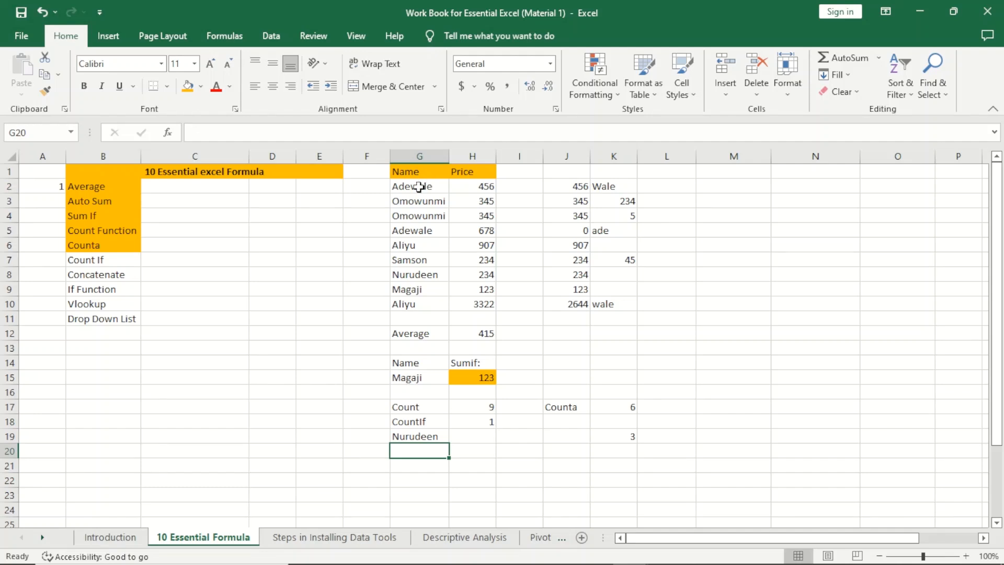
Step: Fill the Nurudeen cell G8 orange
{"action": "left_click_drag", "start_coordinate": [421, 186], "coordinate": [400, 308]}
{"action": "left_click", "coordinate": [425, 272]}
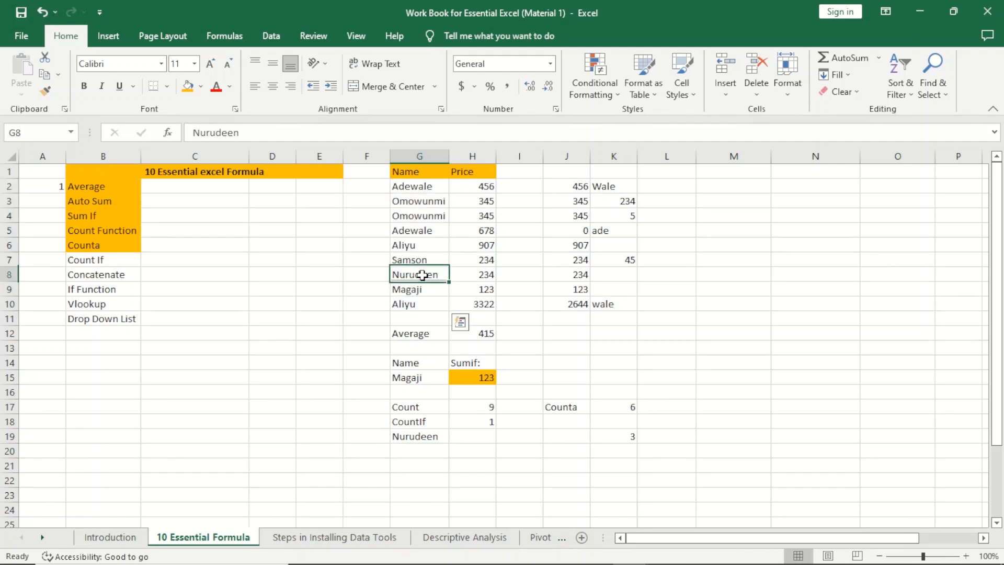
{"action": "left_click", "coordinate": [187, 86]}
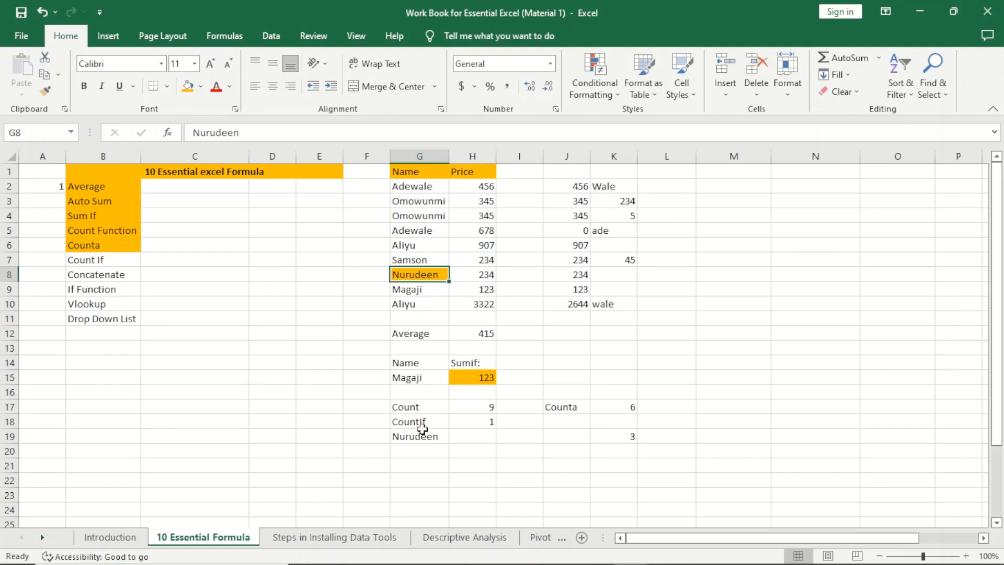
Step: Fill Count If in B7 orange and clear the old workings in J1:L15 and F12:L20
{"action": "left_click", "coordinate": [103, 260]}
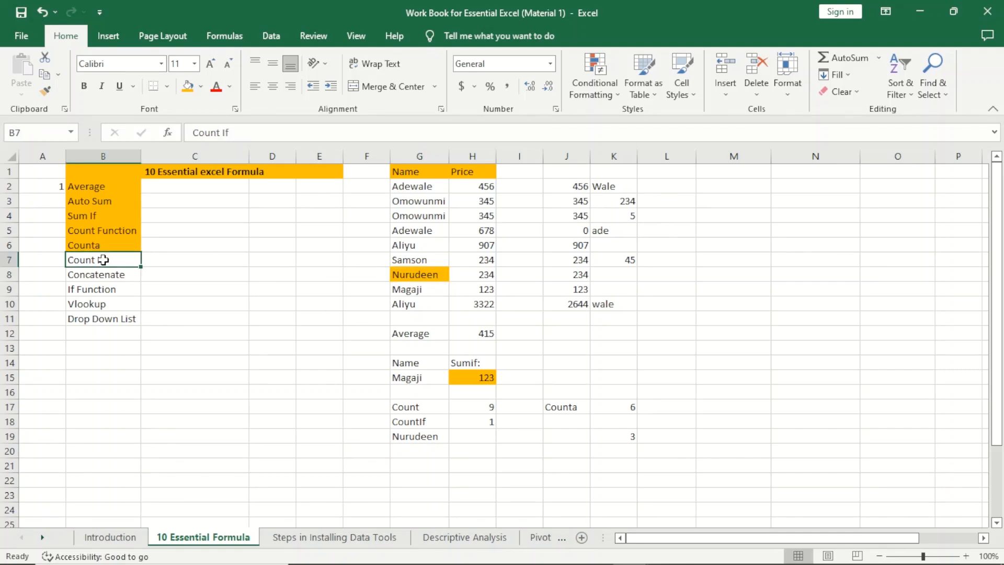
{"action": "left_click", "coordinate": [187, 86]}
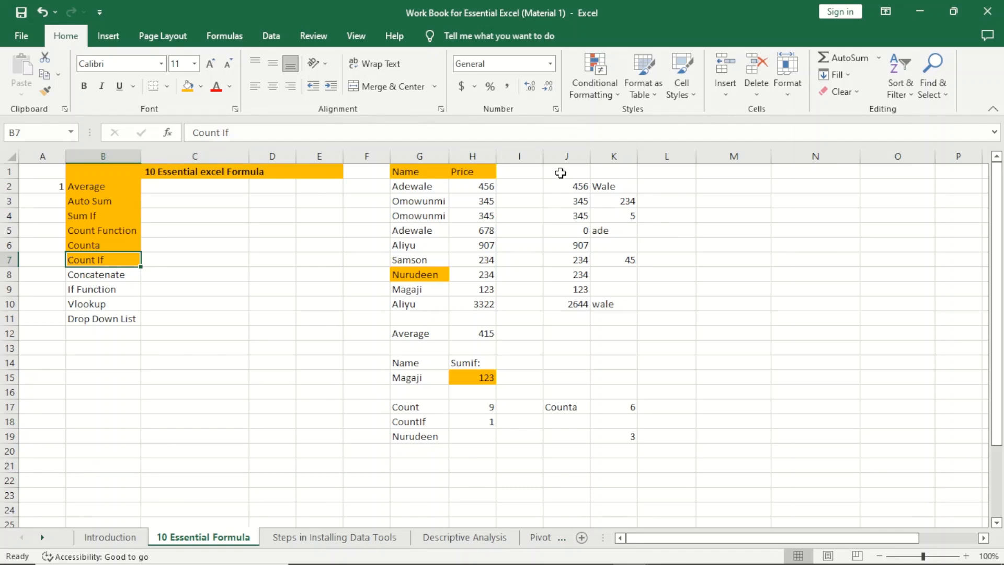
{"action": "left_click_drag", "start_coordinate": [561, 172], "coordinate": [650, 379]}
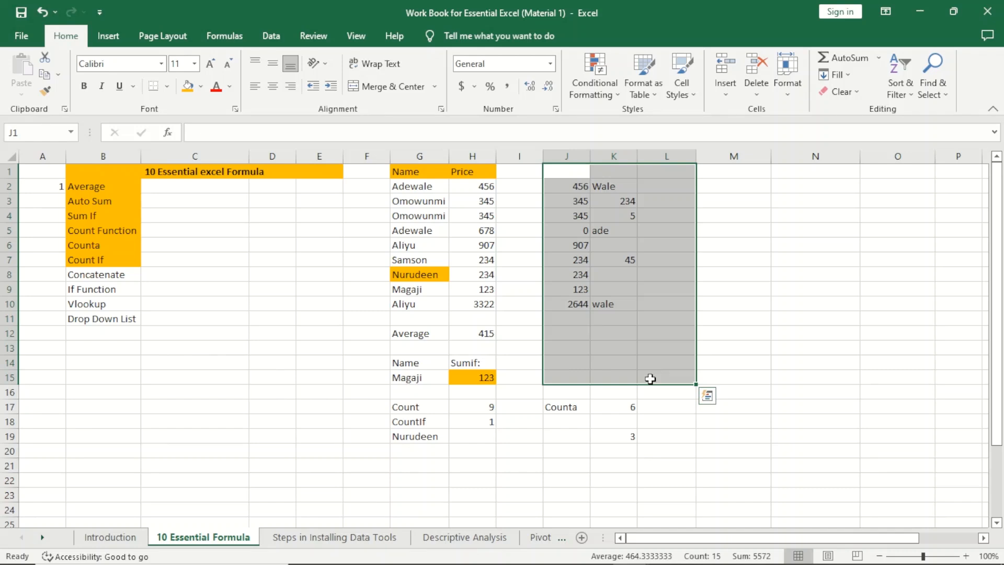
{"action": "key", "text": "Delete"}
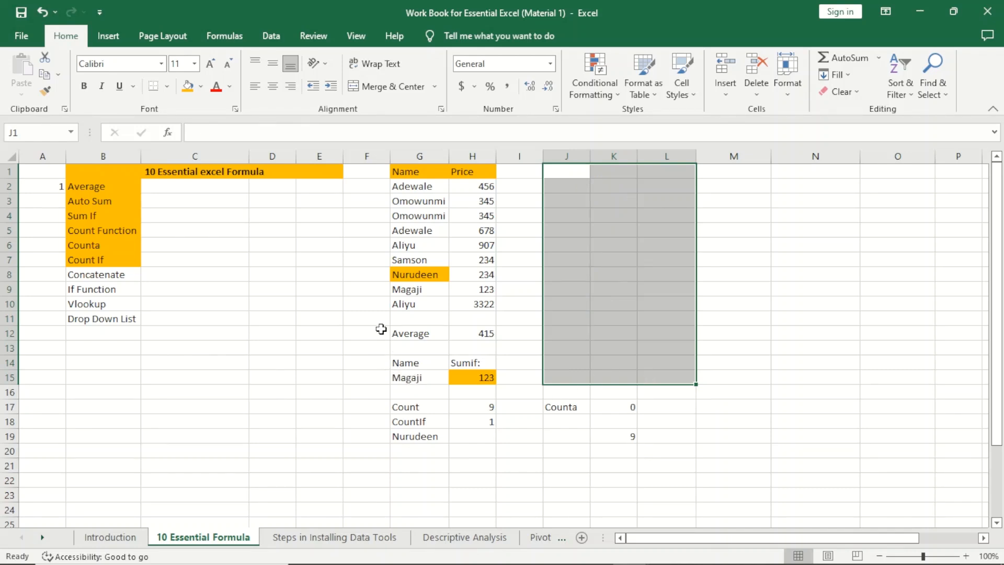
{"action": "left_click_drag", "start_coordinate": [381, 328], "coordinate": [674, 459]}
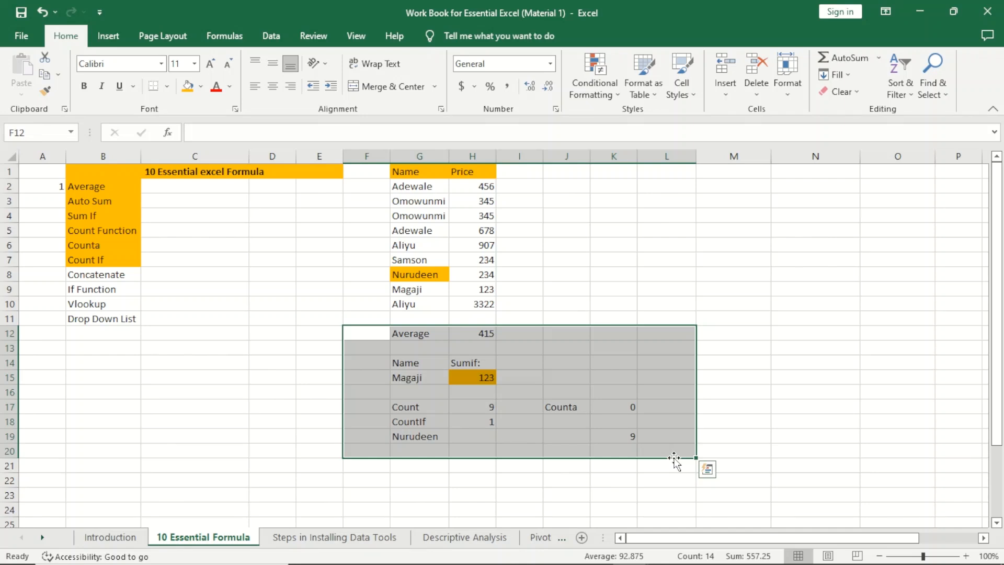
{"action": "key", "text": "Delete"}
Step: Add First Name and Second Name headings in K2 and L2, widening both columns to fit
{"action": "left_click", "coordinate": [468, 373]}
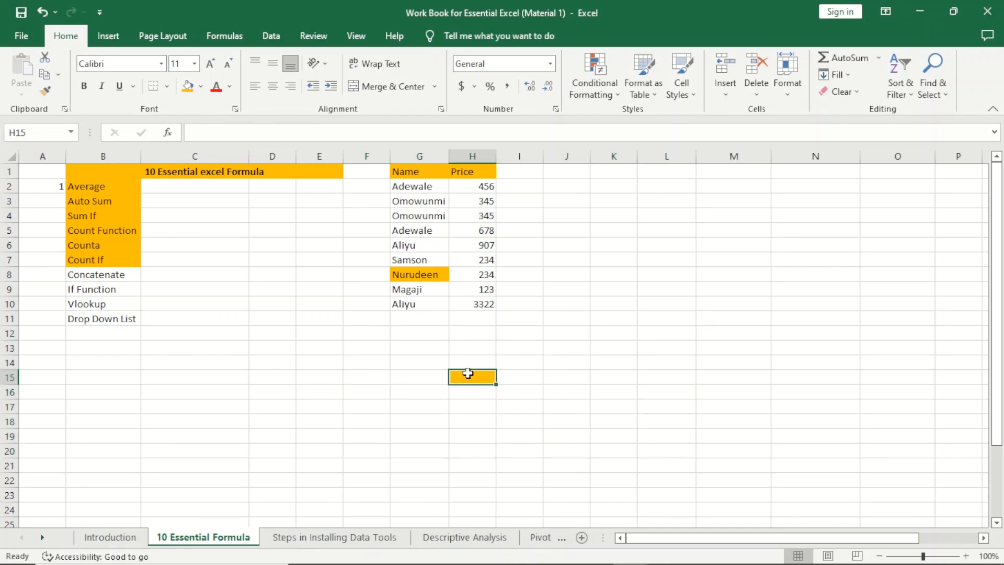
{"action": "left_click", "coordinate": [606, 185]}
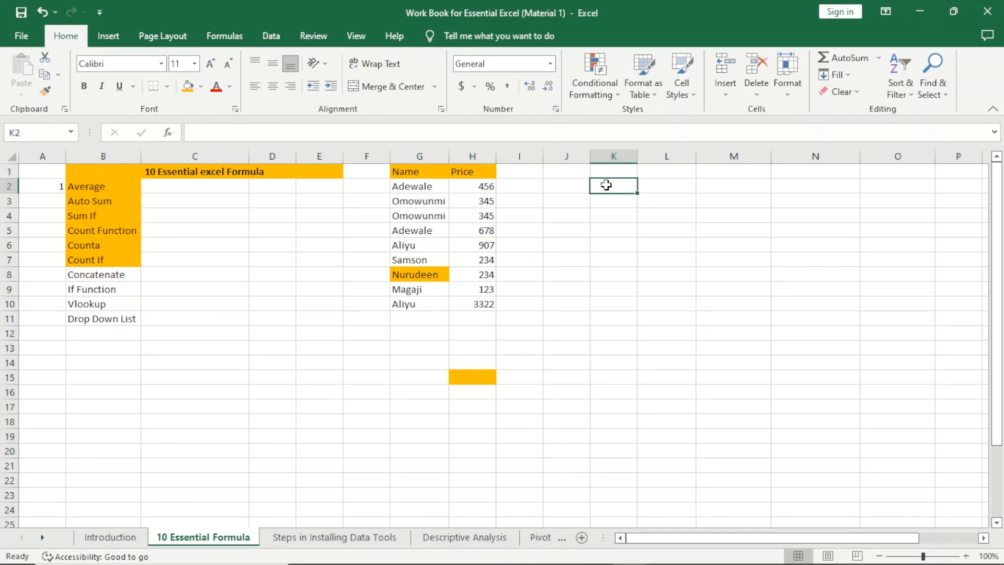
{"action": "type", "text": "Firt"}
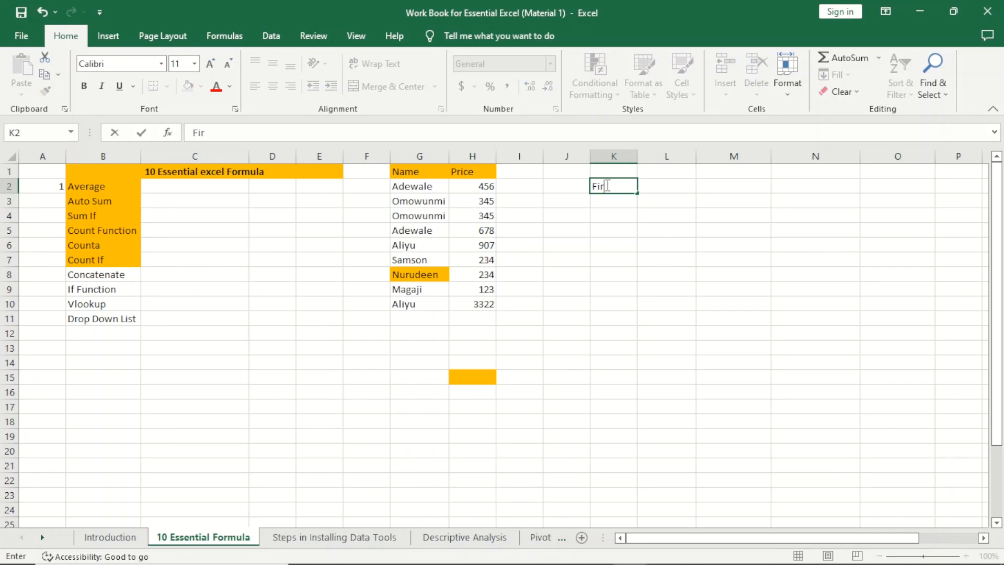
{"action": "key", "text": "BackSpace"}
{"action": "key", "text": "BackSpace"}
{"action": "key", "text": "BackSpace"}
{"action": "key", "text": "BackSpace"}
{"action": "type", "text": "First Name"}
{"action": "key", "text": "F2"}
{"action": "left_click", "coordinate": [676, 217]}
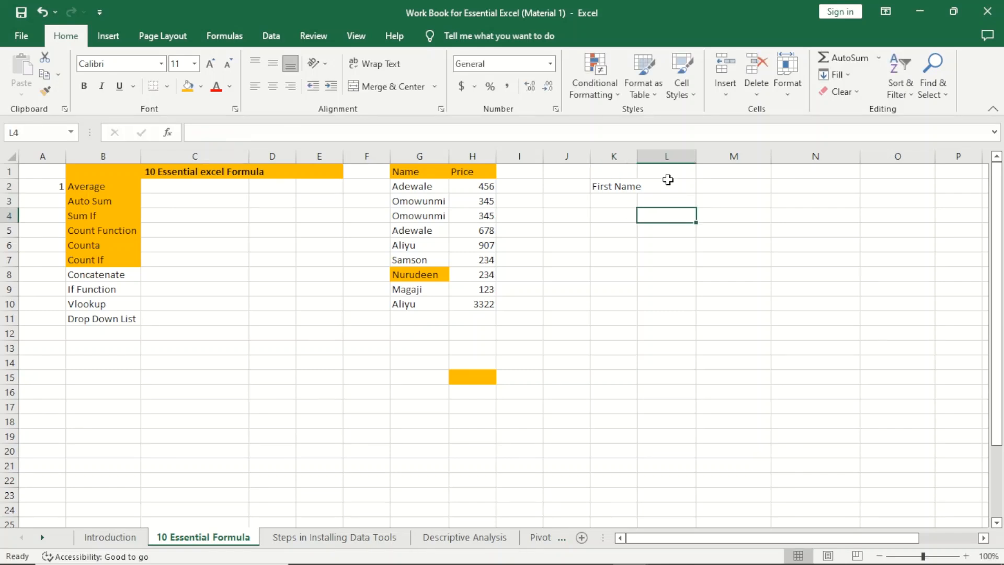
{"action": "left_click_drag", "start_coordinate": [641, 154], "coordinate": [649, 154]}
{"action": "left_click", "coordinate": [673, 191]}
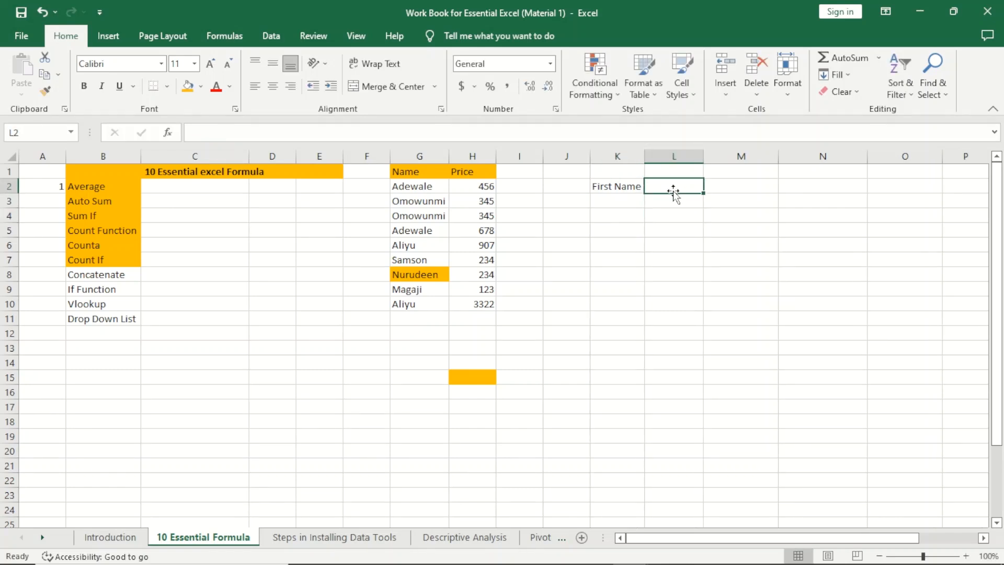
{"action": "type", "text": "Second "}
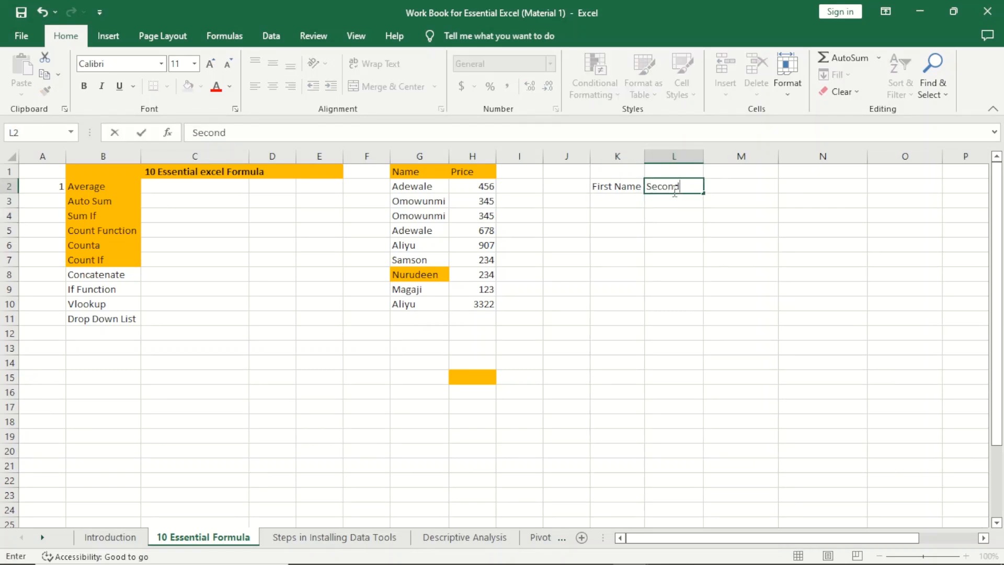
{"action": "type", "text": "Name"}
{"action": "left_click", "coordinate": [784, 227]}
{"action": "double_click", "coordinate": [704, 157]}
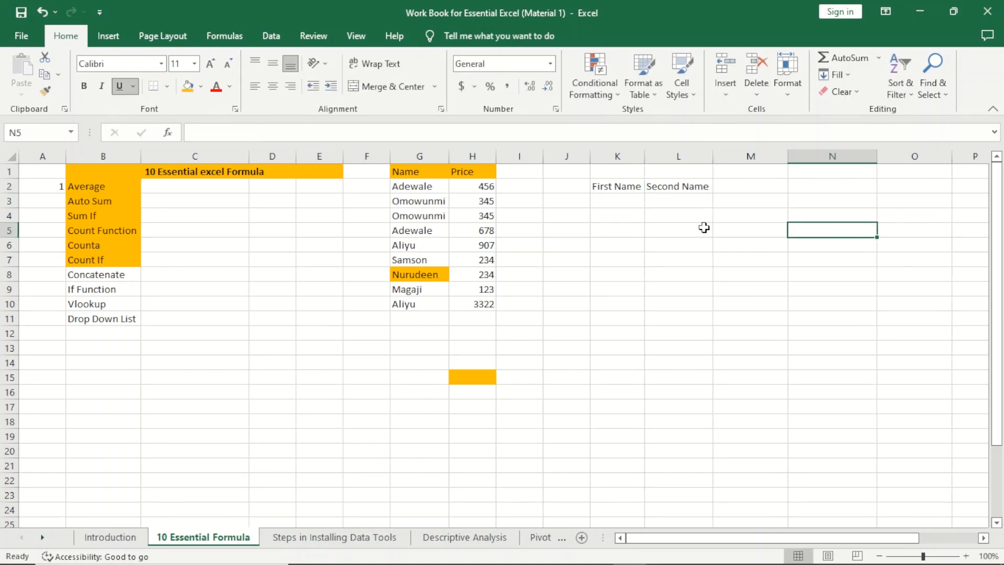
Step: Enter three first and second name pairs in K3:L5
{"action": "left_click", "coordinate": [622, 198]}
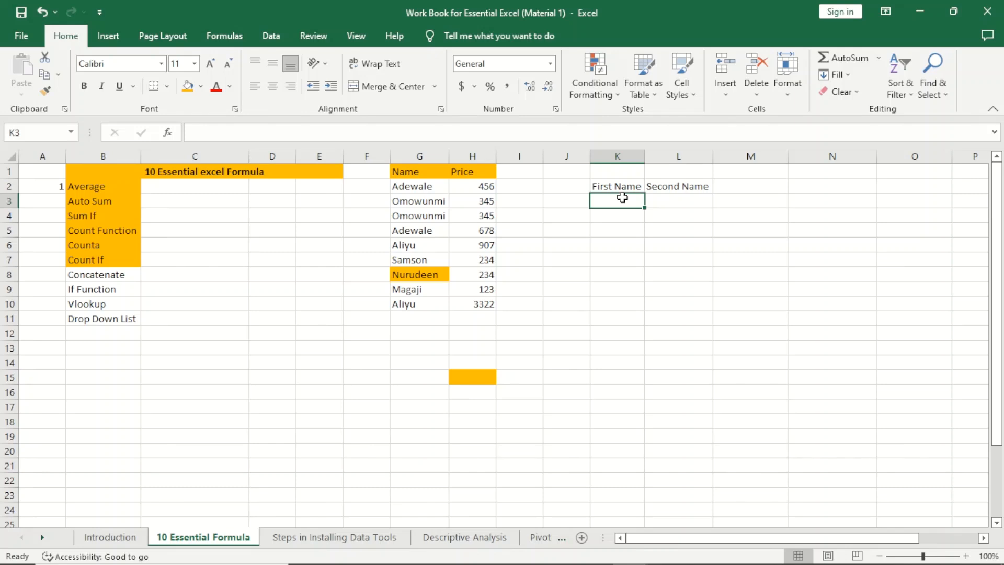
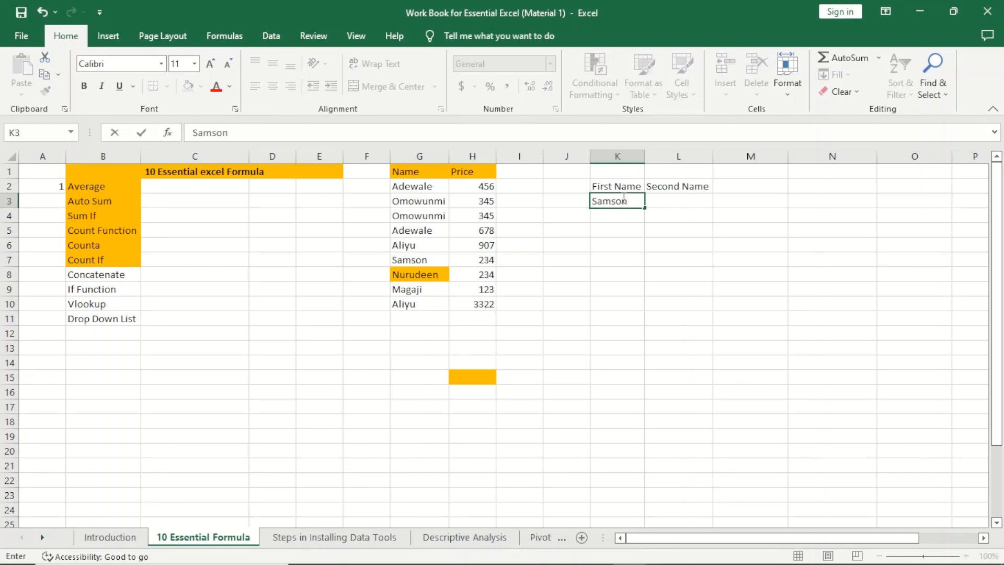
{"action": "key", "text": "Tab"}
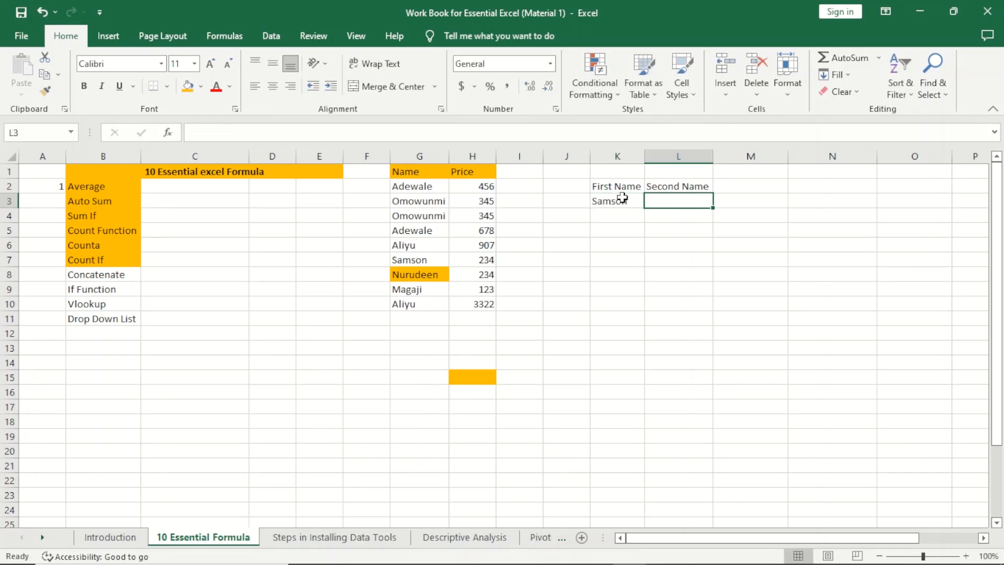
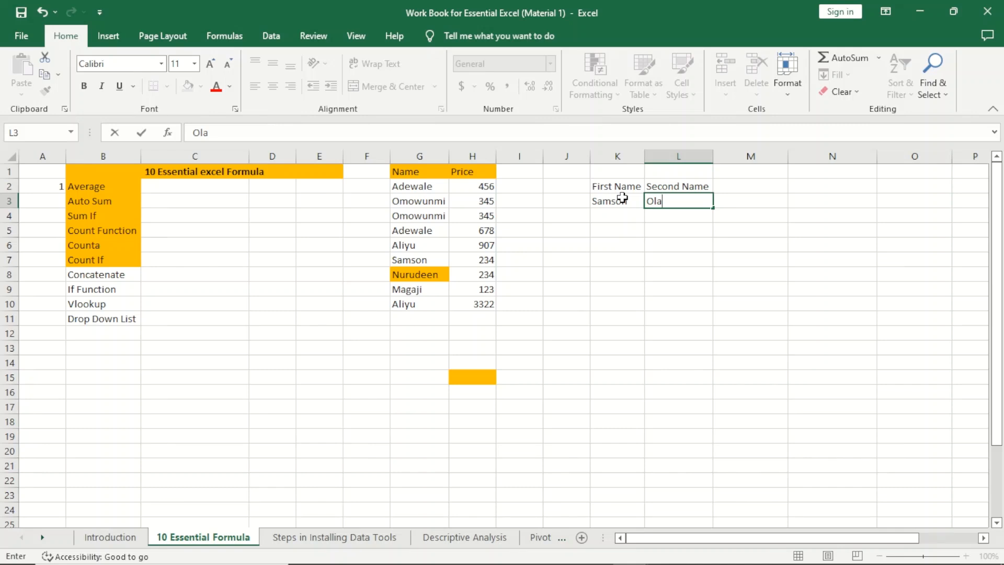
{"action": "key", "text": "Return"}
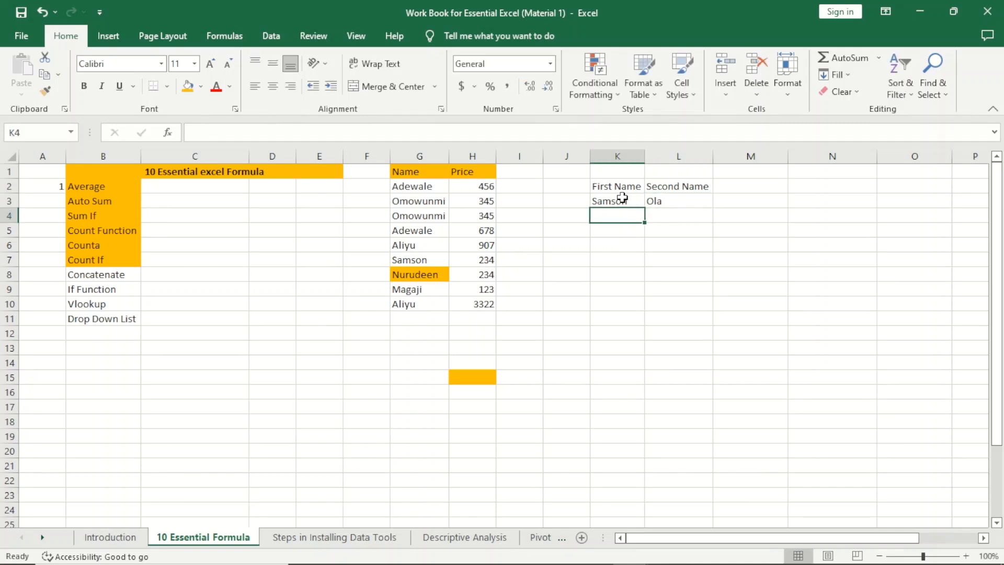
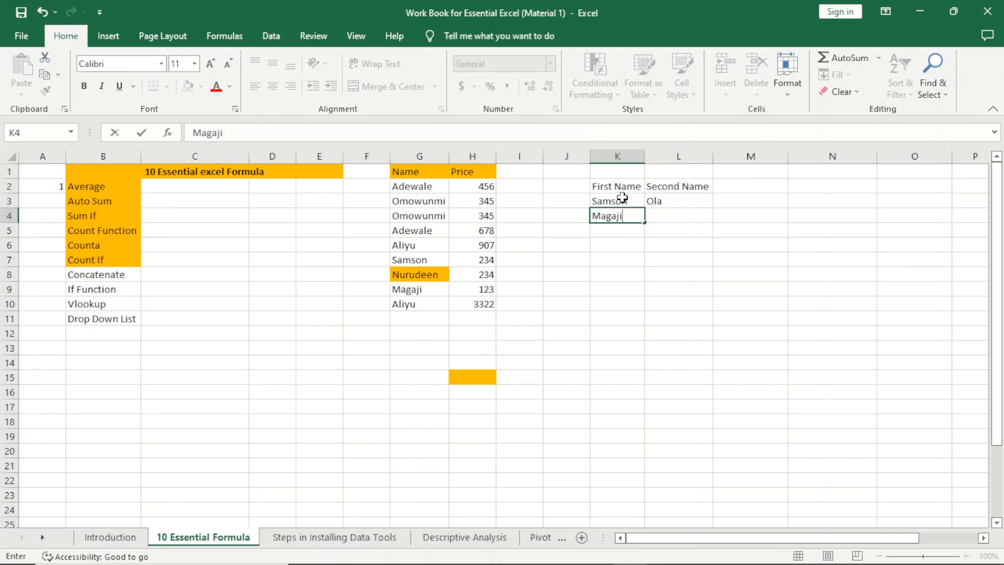
{"action": "key", "text": "Tab"}
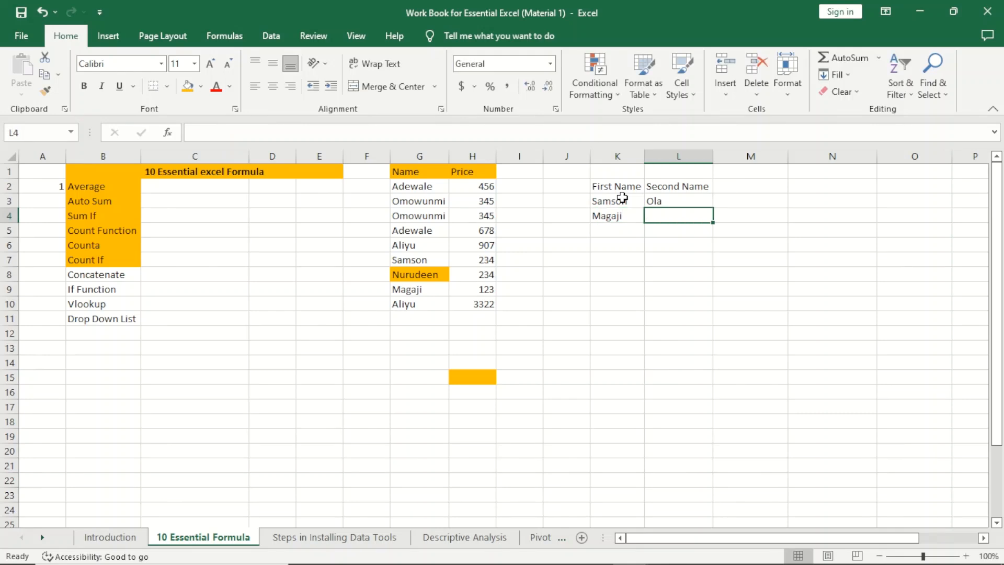
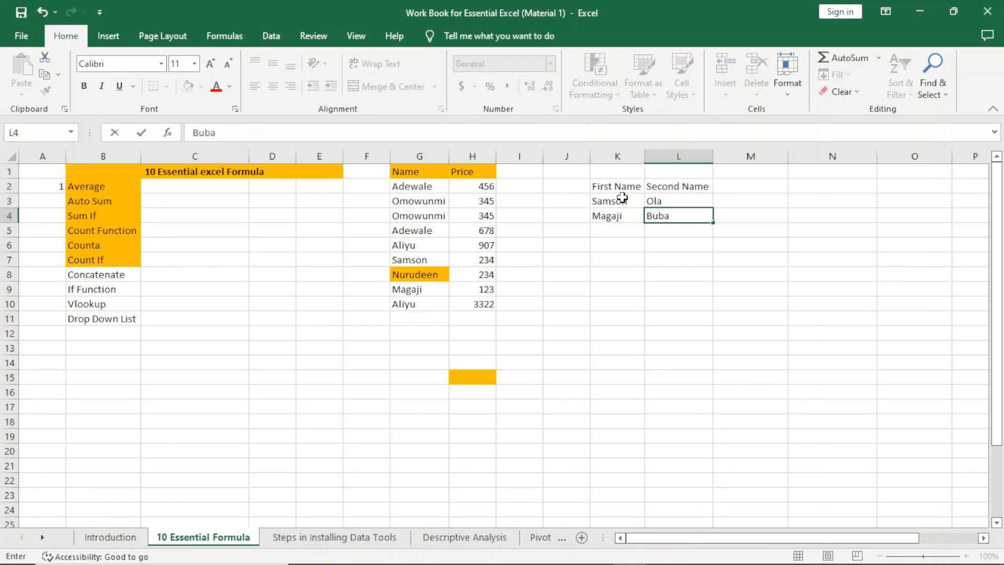
{"action": "key", "text": "Return"}
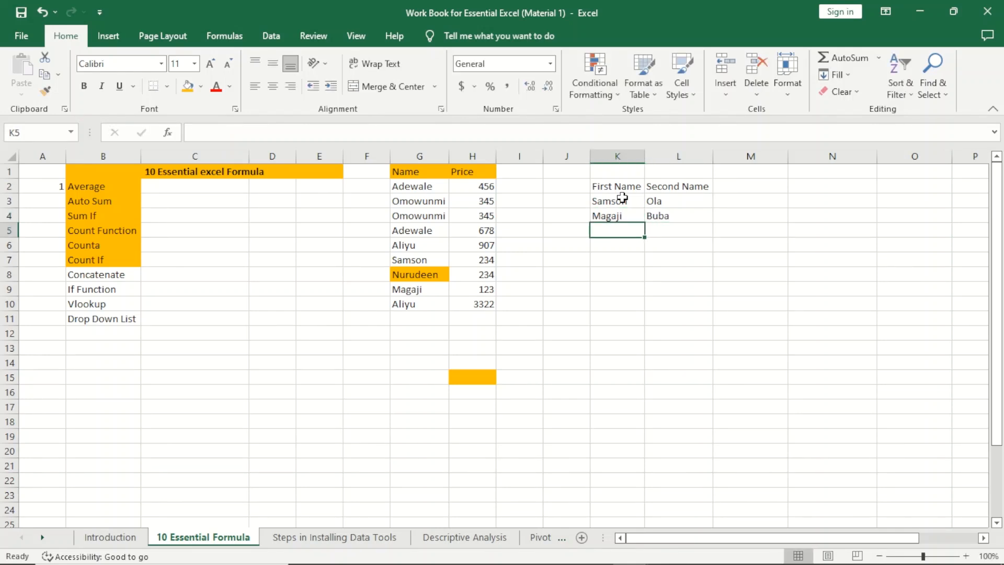
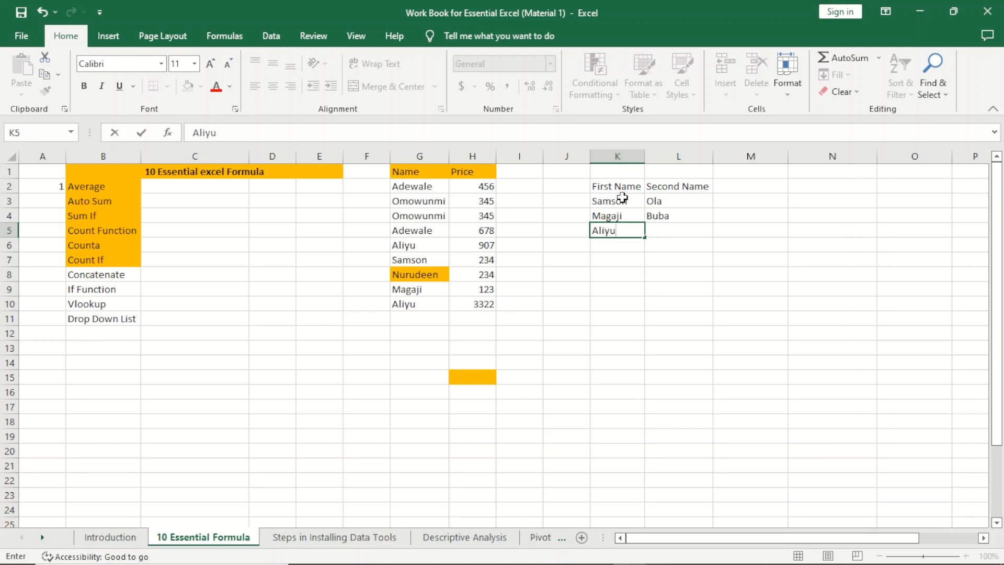
{"action": "key", "text": "Tab"}
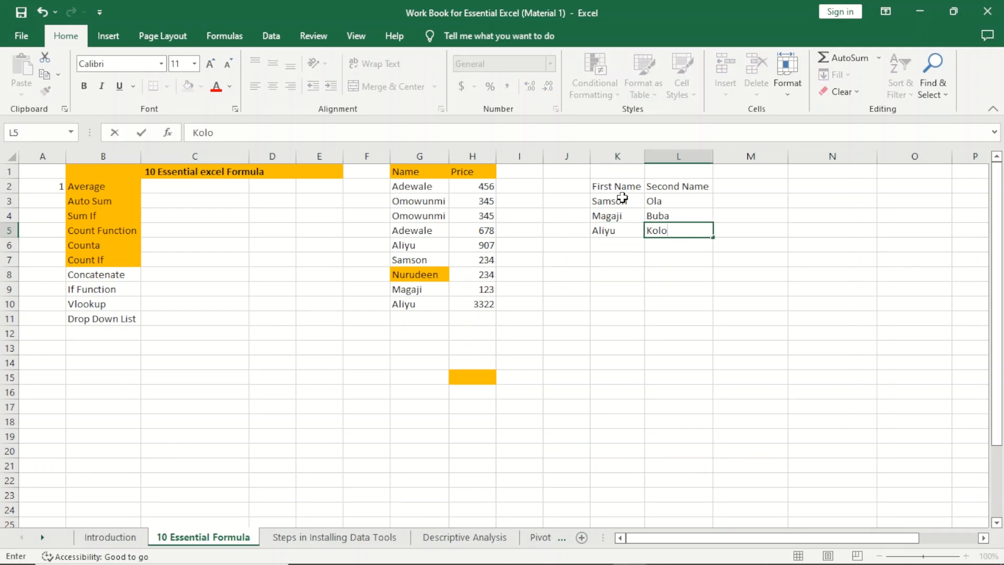
{"action": "key", "text": "Return"}
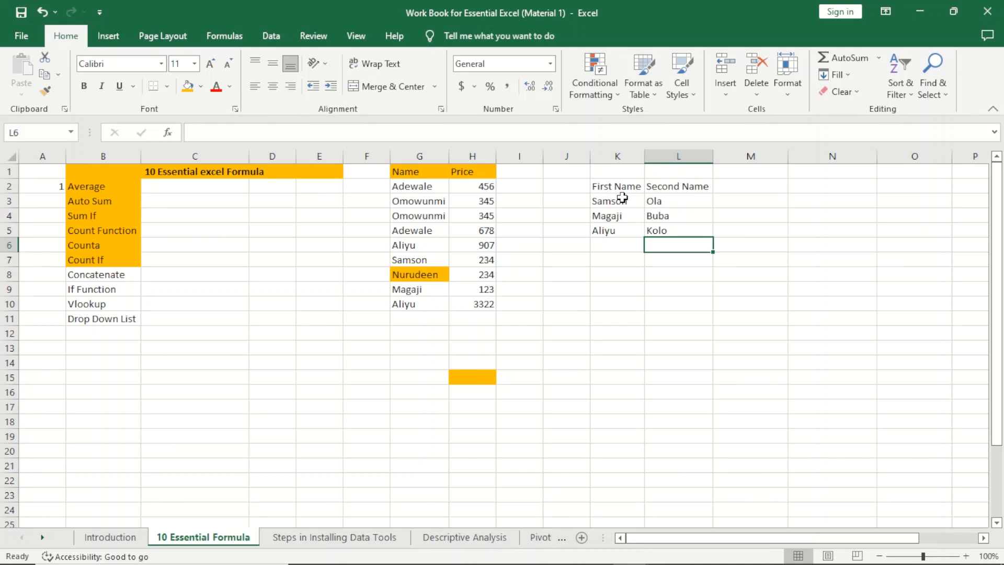
Step: Add a fourth first and second name pair in K6:L6
{"action": "left_click", "coordinate": [620, 246]}
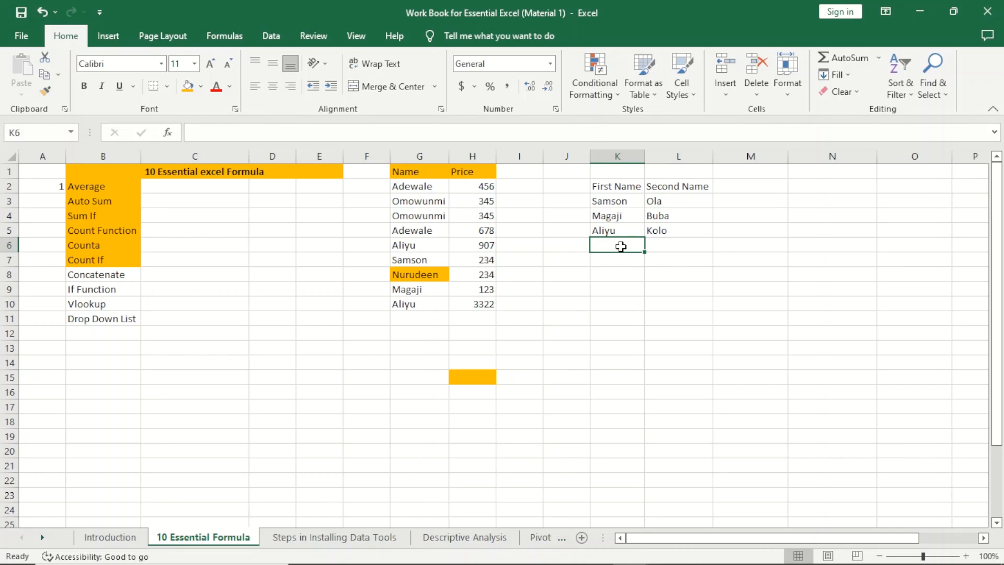
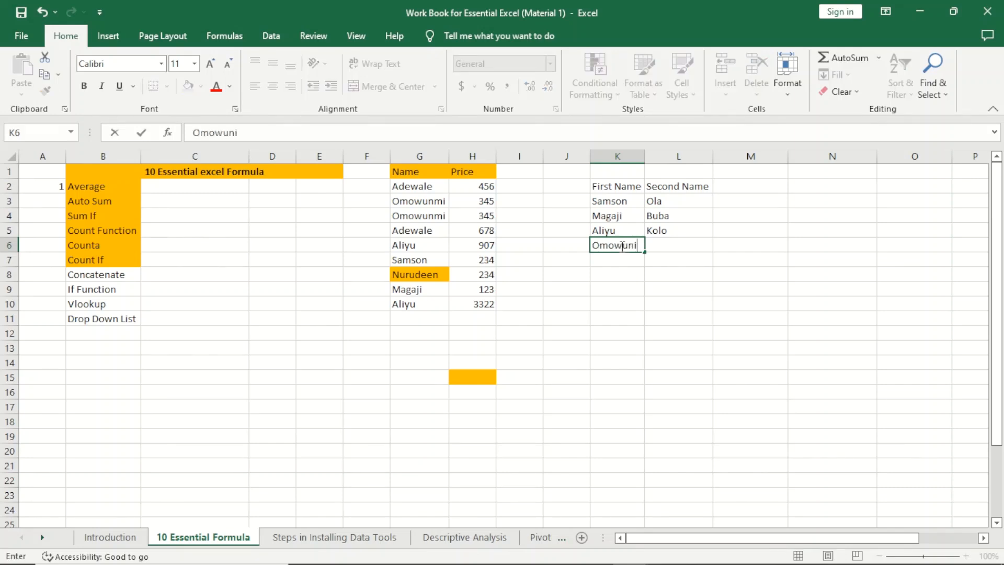
{"action": "key", "text": "Tab"}
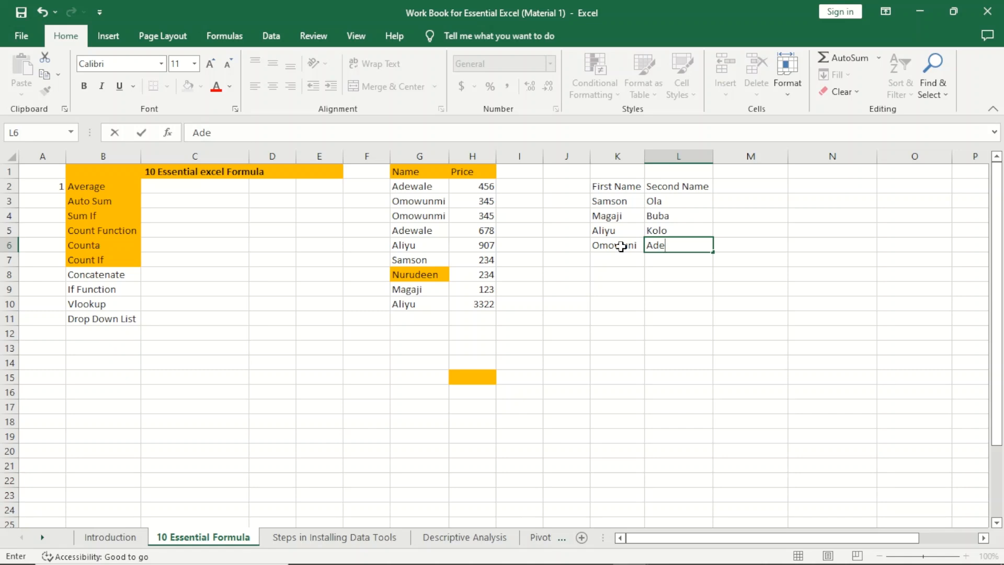
{"action": "left_click", "coordinate": [738, 256]}
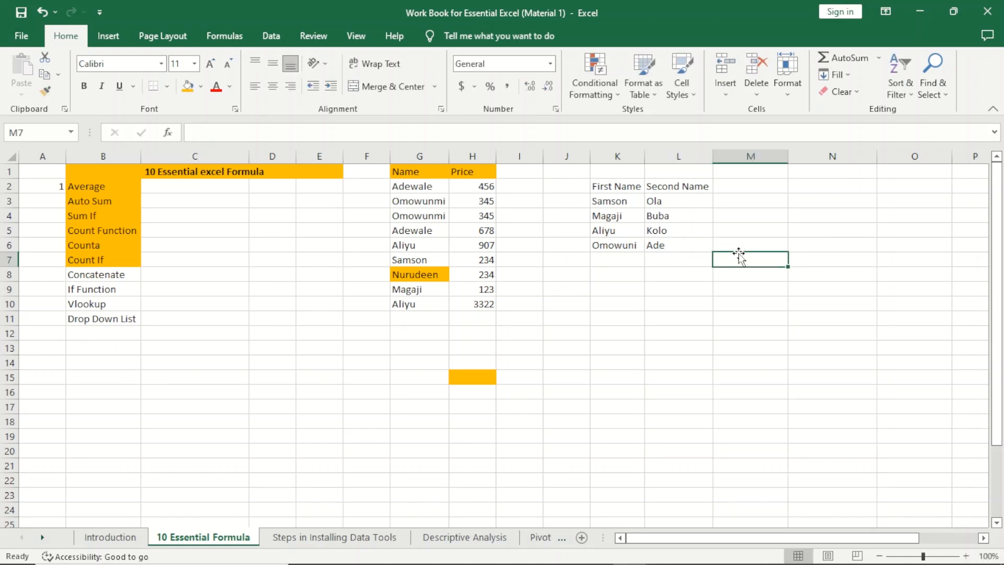
{"action": "left_click", "coordinate": [748, 187]}
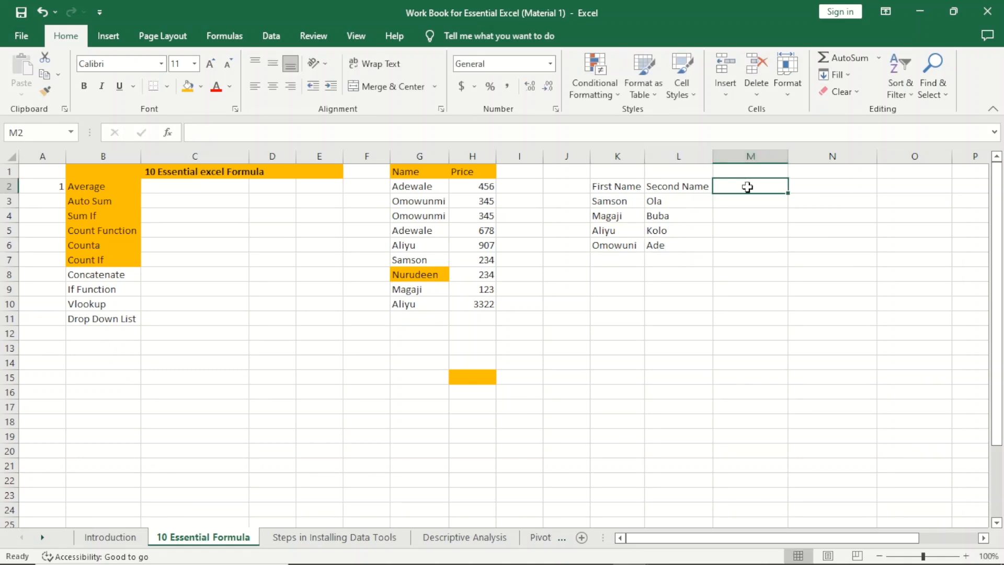
Step: Type the Full Names heading in M2
{"action": "type", "text": "Con"}
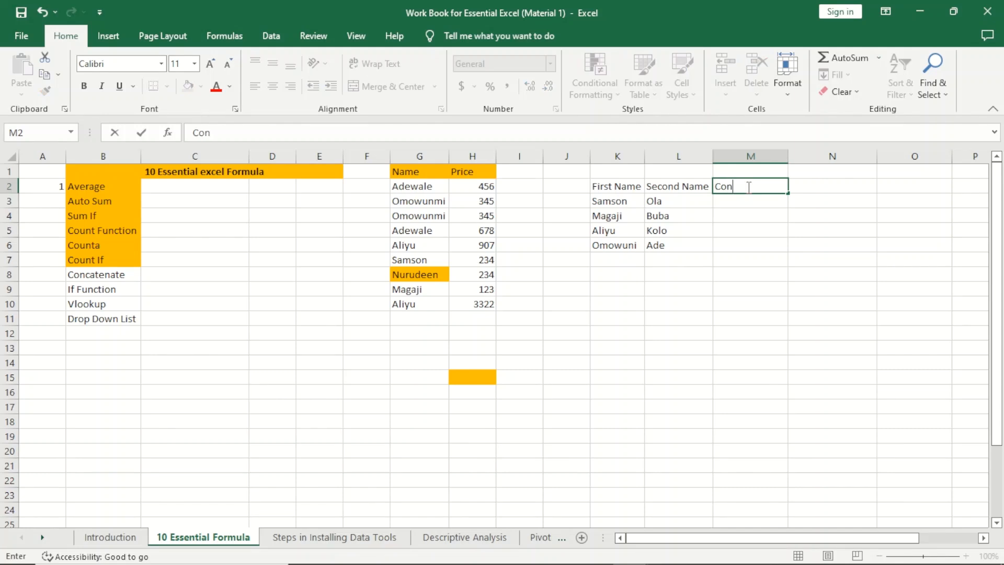
{"action": "key", "text": "BackSpace"}
{"action": "key", "text": "BackSpace"}
{"action": "key", "text": "BackSpace"}
{"action": "type", "text": "FullName"}
{"action": "key", "text": "BackSpace"}
{"action": "key", "text": "BackSpace"}
{"action": "key", "text": "BackSpace"}
{"action": "key", "text": "BackSpace"}
{"action": "type", "text": "Names"}
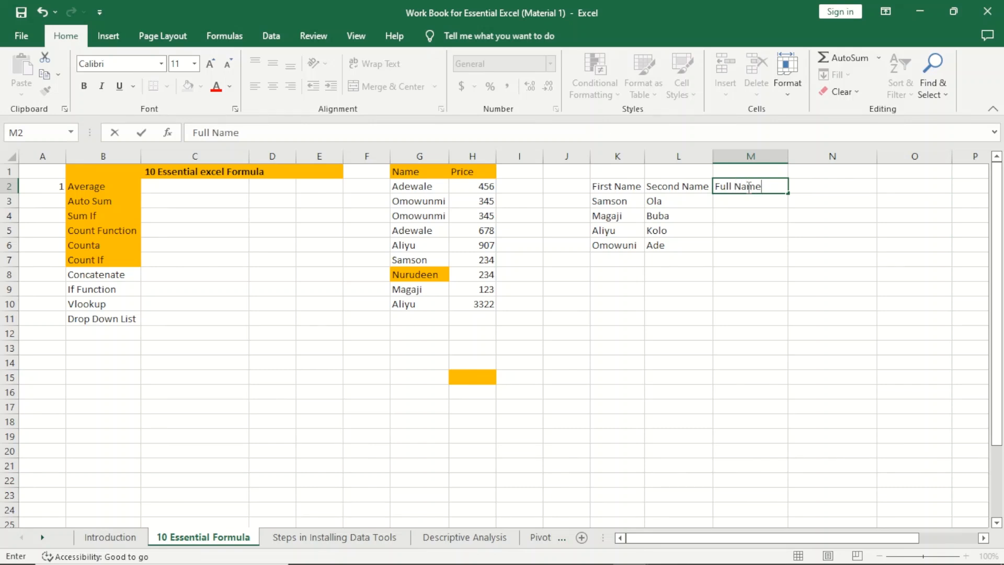
{"action": "key", "text": "Return"}
Step: Merge K1:M1 into a centred, orange-filled Concatenate title
{"action": "left_click_drag", "start_coordinate": [636, 171], "coordinate": [734, 173]}
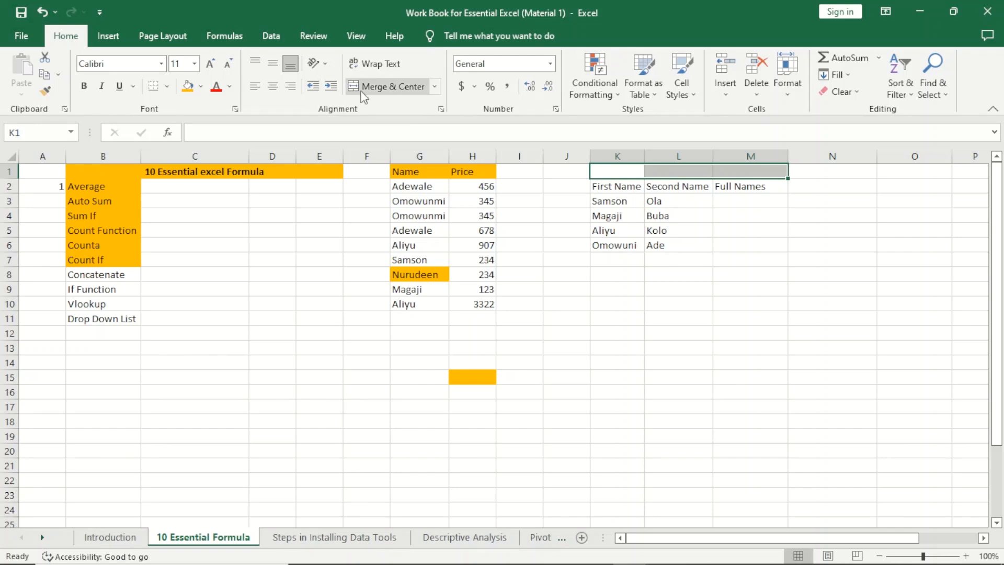
{"action": "left_click", "coordinate": [377, 86]}
{"action": "type", "text": "Concan"}
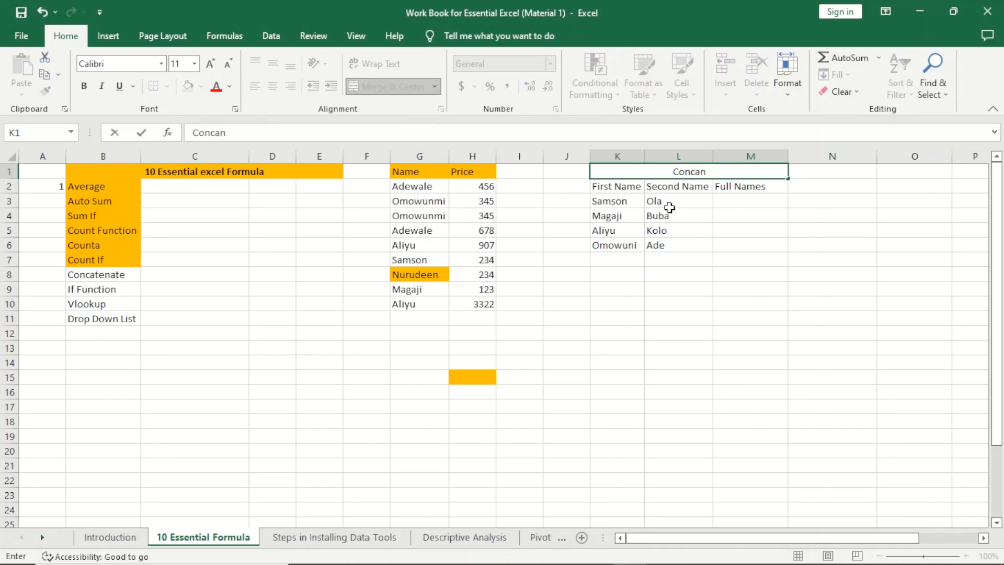
{"action": "key", "text": "BackSpace"}
{"action": "type", "text": "tenate"}
{"action": "left_click", "coordinate": [699, 254]}
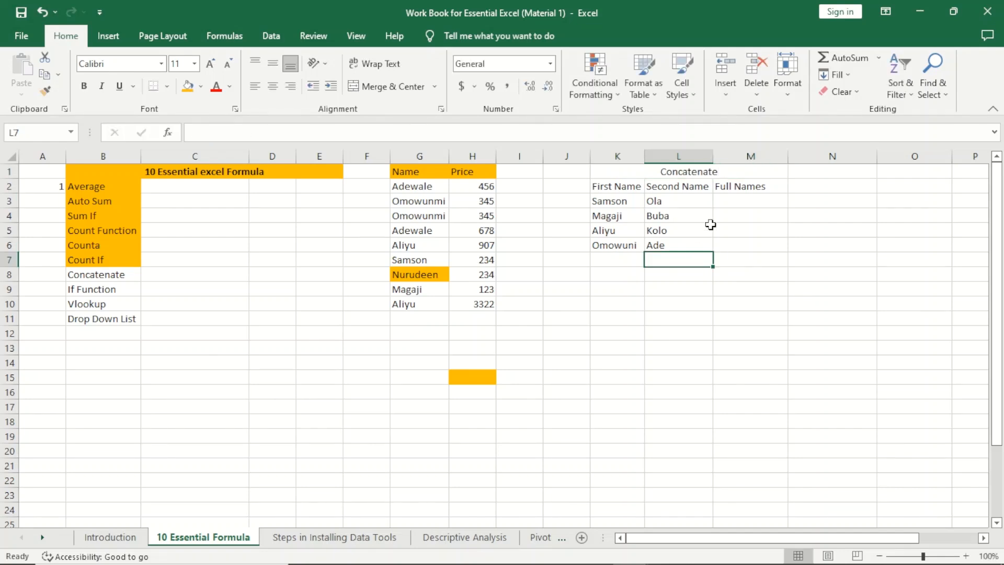
{"action": "left_click", "coordinate": [700, 166]}
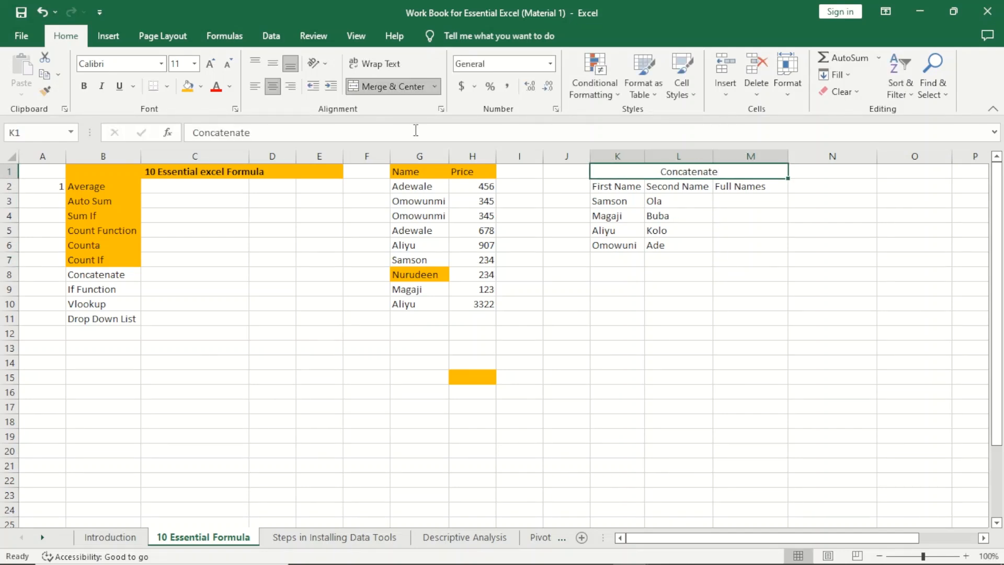
{"action": "left_click", "coordinate": [187, 86]}
{"action": "left_click", "coordinate": [766, 203]}
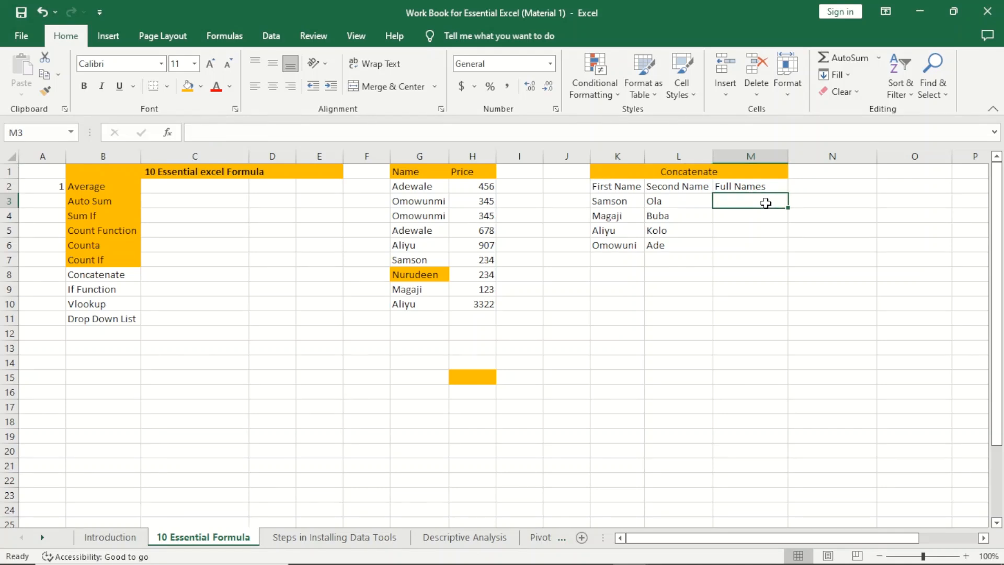
Step: Enter =CONCATENATE(K3,L3) in M3 to join the first and second names
{"action": "type", "text": "="}
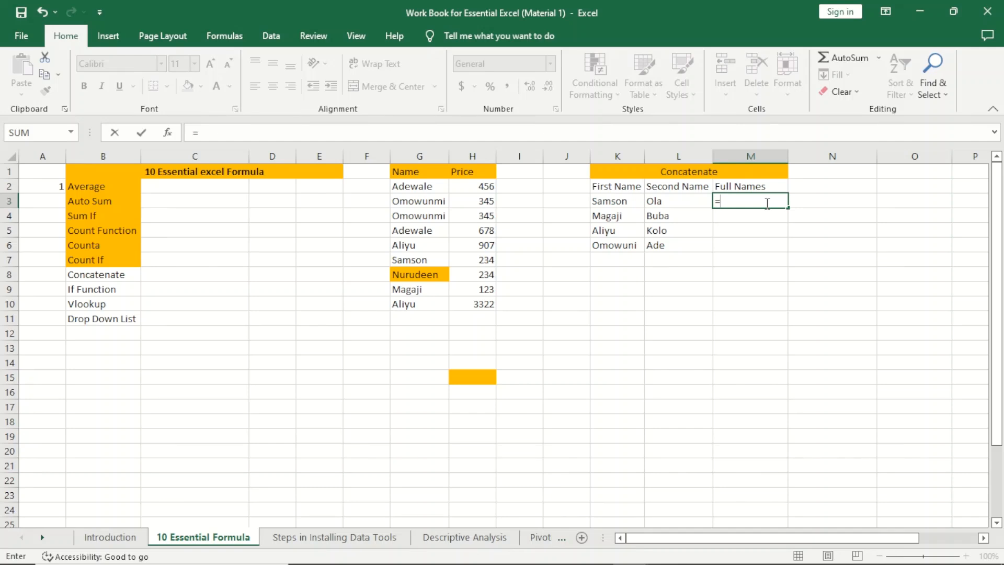
{"action": "type", "text": "conc"}
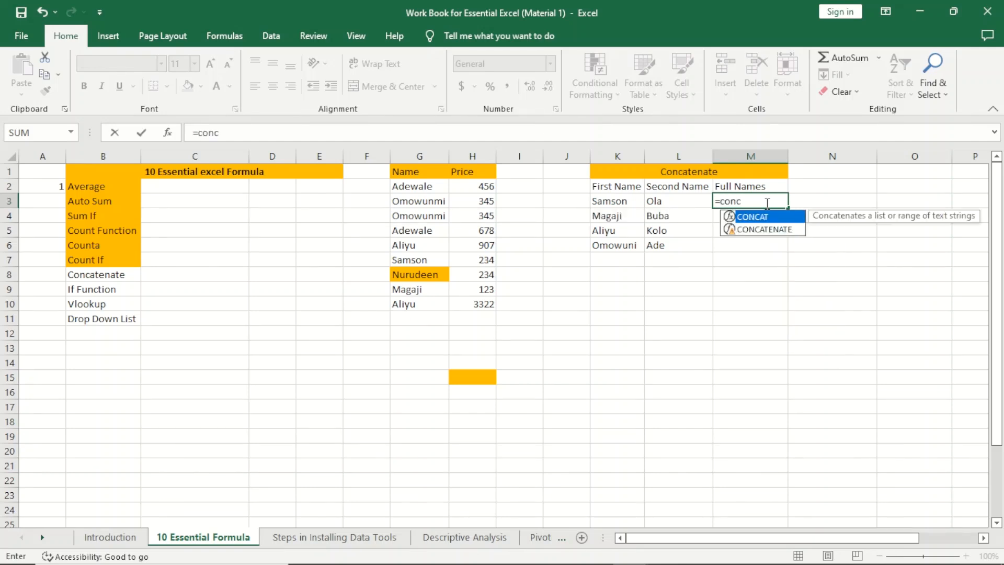
{"action": "left_click", "coordinate": [770, 231]}
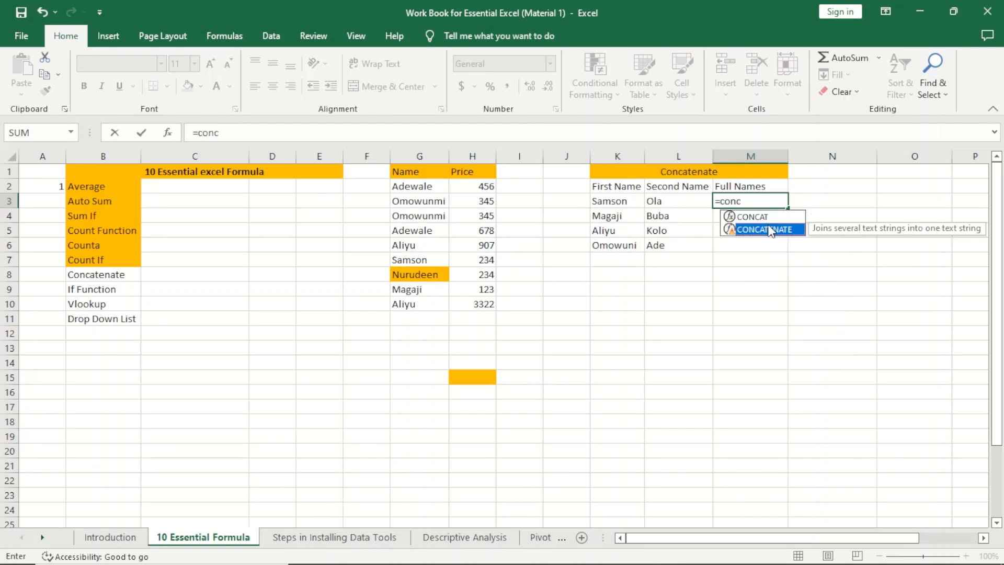
{"action": "double_click", "coordinate": [770, 230]}
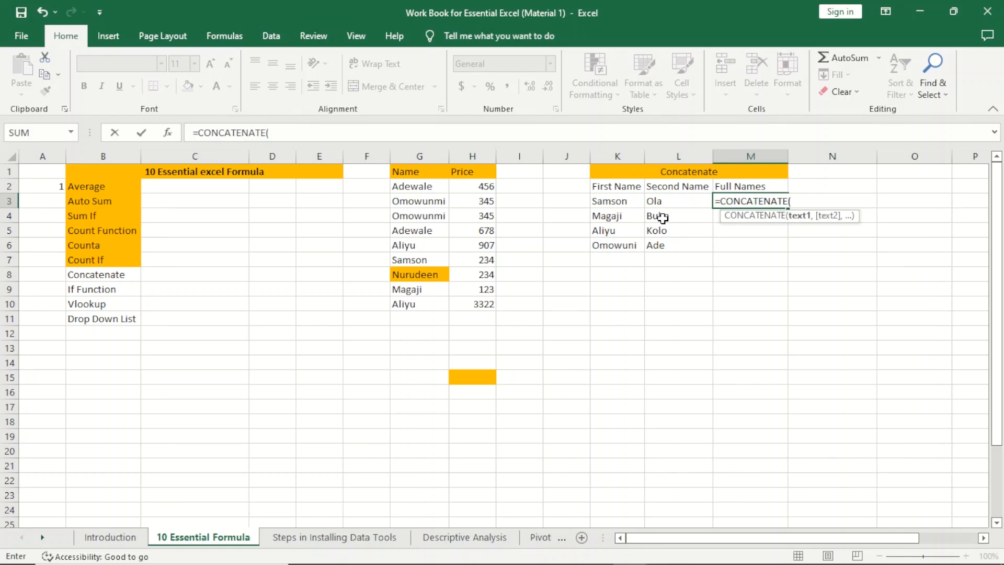
{"action": "left_click_drag", "start_coordinate": [618, 156], "coordinate": [750, 156]}
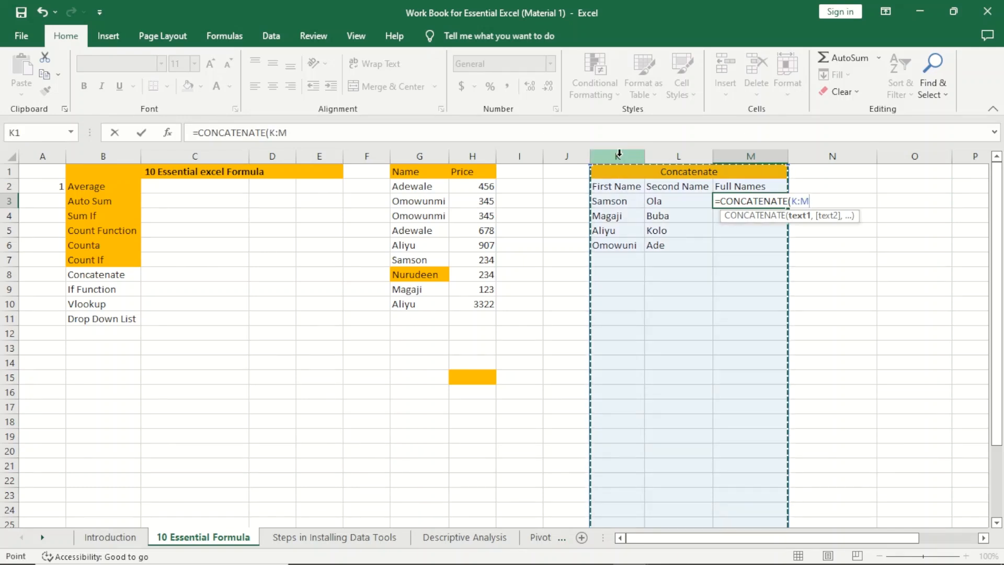
{"action": "left_click", "coordinate": [673, 187]}
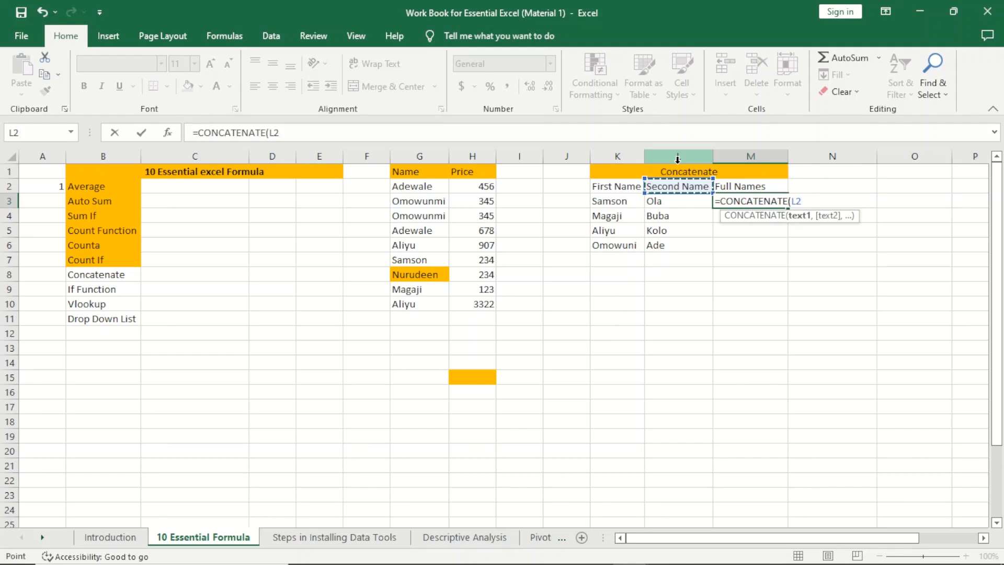
{"action": "left_click", "coordinate": [607, 203]}
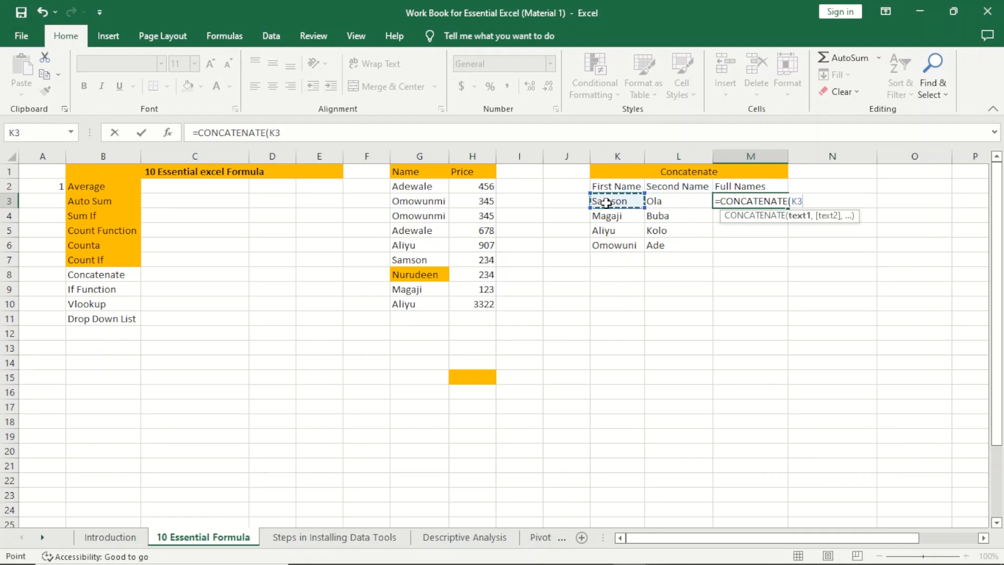
{"action": "type", "text": ","}
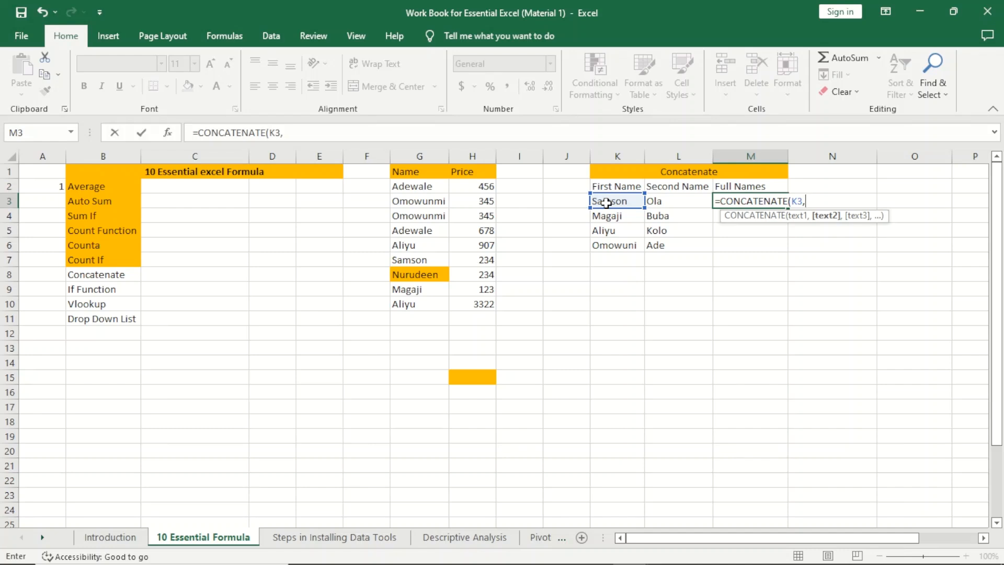
{"action": "left_click", "coordinate": [666, 206]}
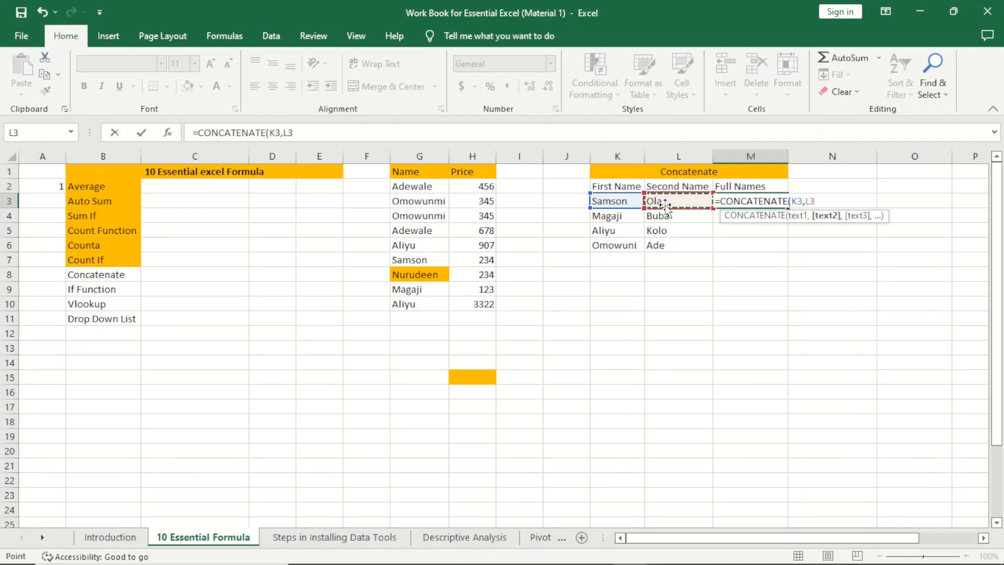
{"action": "type", "text": ")"}
{"action": "key", "text": "Return"}
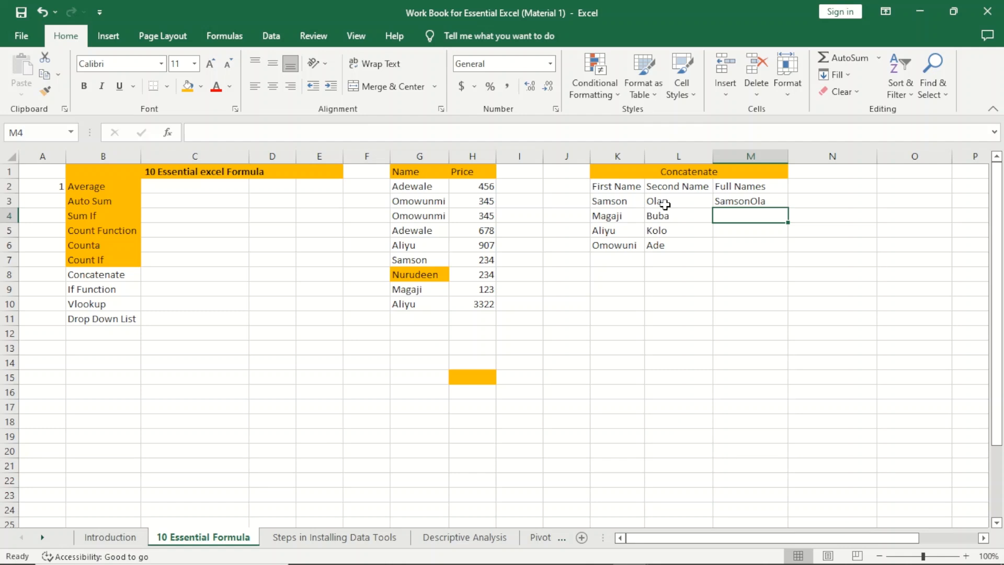
Step: Fill the M3 full-name formula down to M6
{"action": "left_click", "coordinate": [754, 202]}
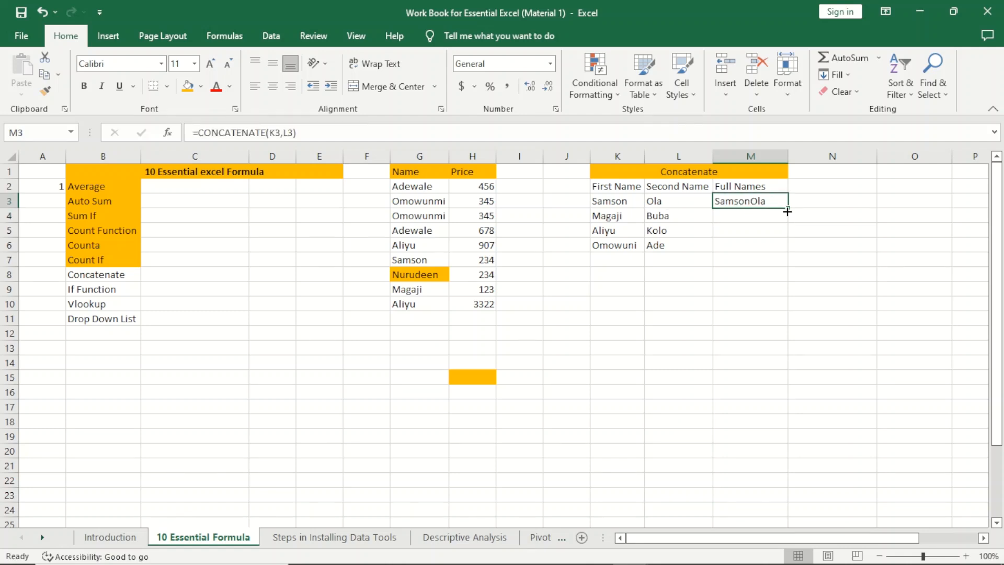
{"action": "left_click_drag", "start_coordinate": [787, 212], "coordinate": [783, 246]}
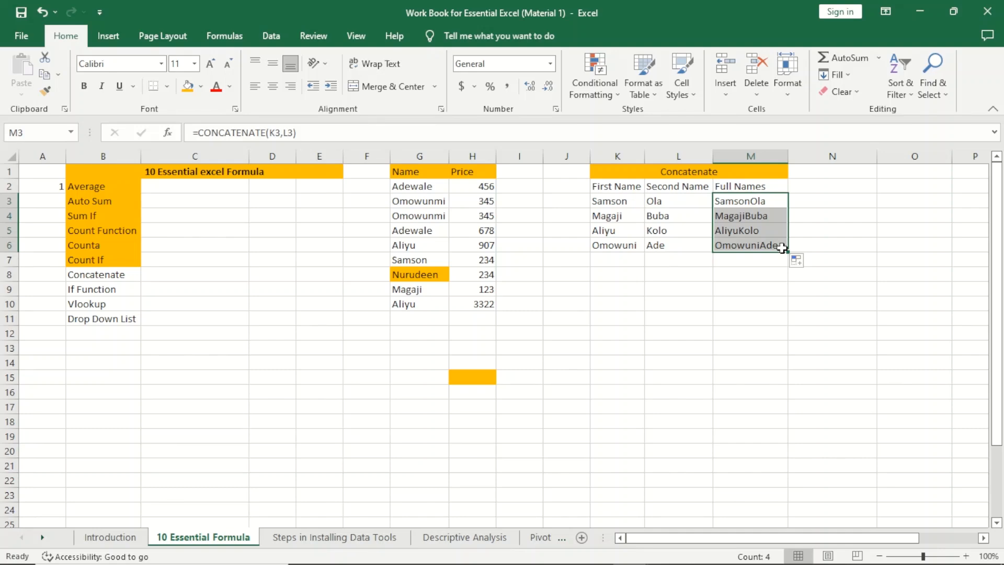
{"action": "left_click", "coordinate": [824, 188]}
Step: Copy the Full Names heading to N2 and enter =CONCATENATE(K3," ",L3) in N3
{"action": "left_click", "coordinate": [748, 189]}
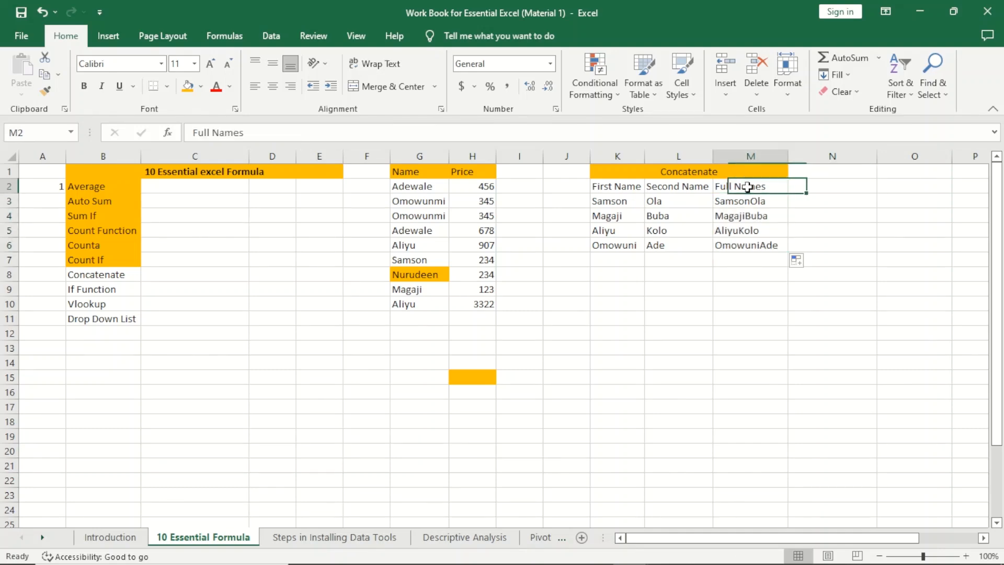
{"action": "left_click_drag", "start_coordinate": [790, 196], "coordinate": [837, 194]}
{"action": "left_click", "coordinate": [811, 203]}
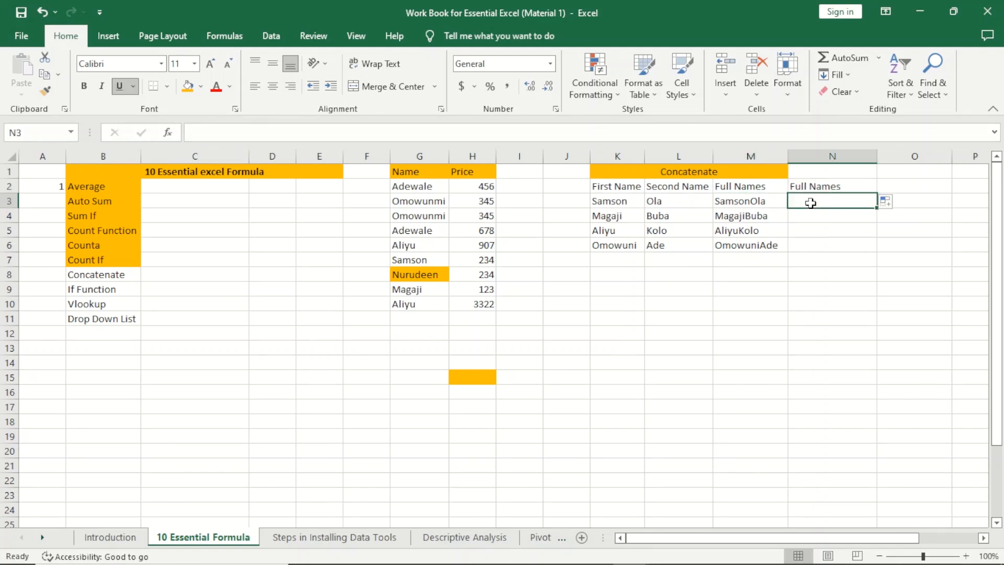
{"action": "type", "text": "=conca"}
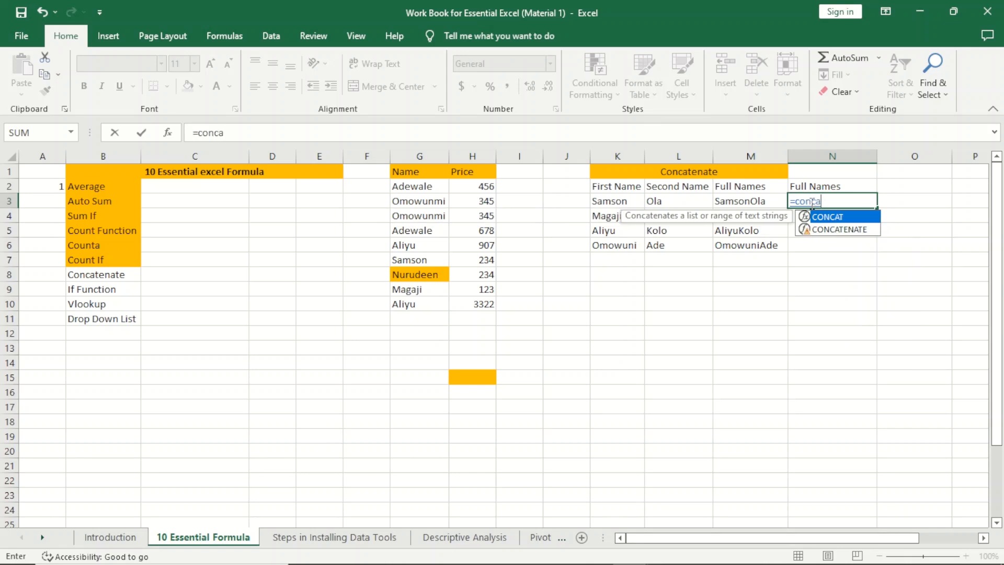
{"action": "type", "text": "te"}
{"action": "key", "text": "Tab"}
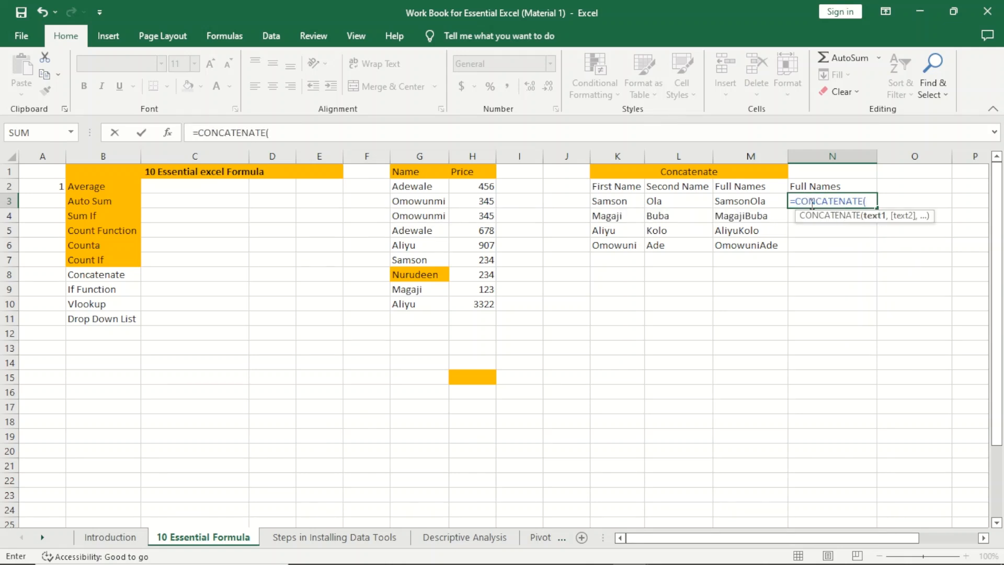
{"action": "left_click", "coordinate": [609, 205]}
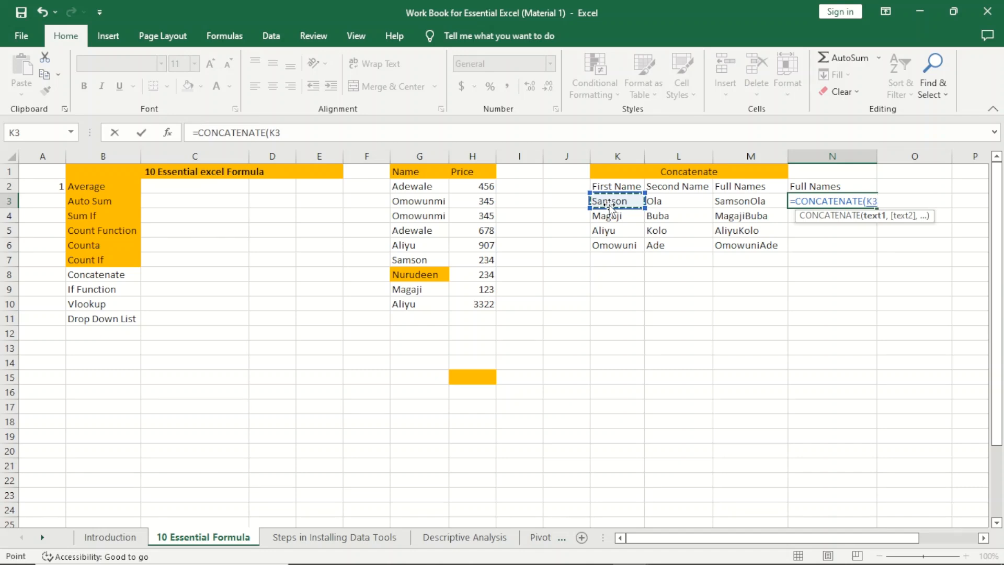
{"action": "type", "text": ","}
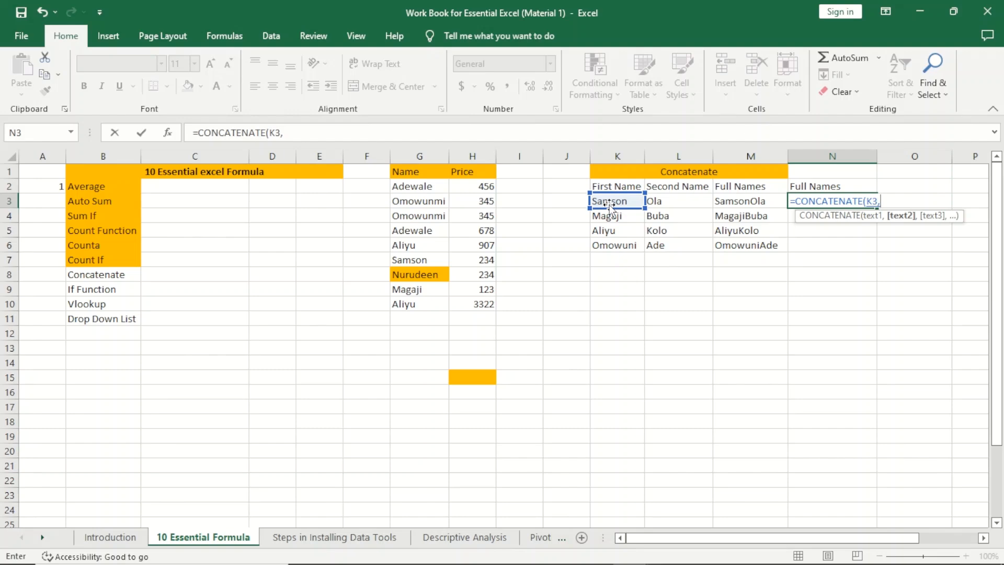
{"action": "type", "text": "\" \","}
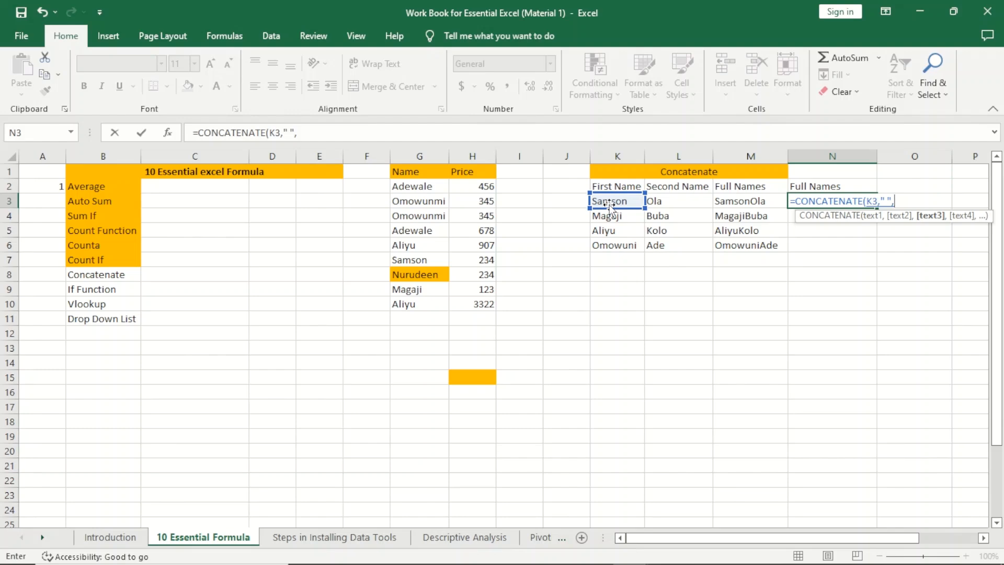
{"action": "left_click", "coordinate": [679, 202]}
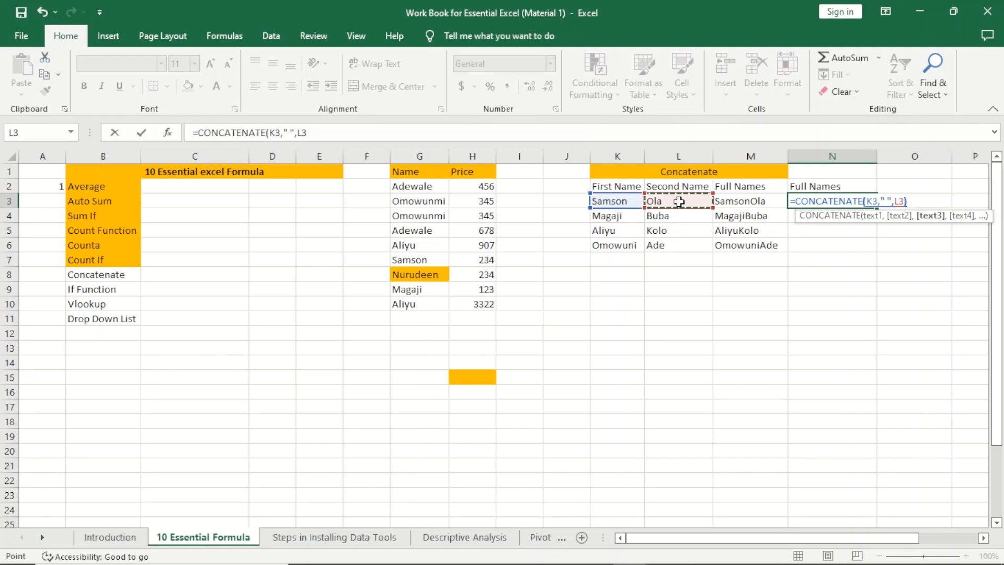
{"action": "type", "text": ")"}
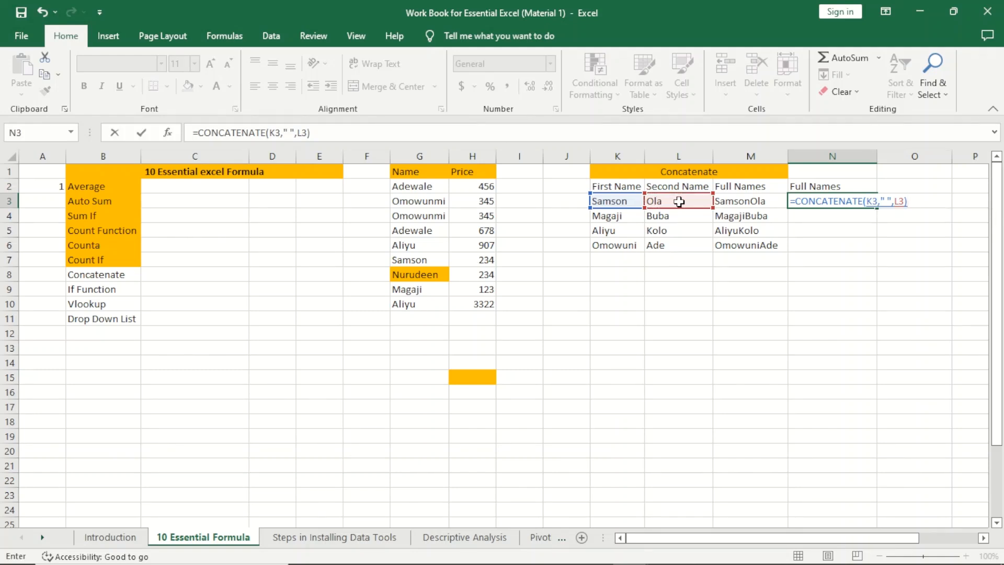
{"action": "key", "text": "Return"}
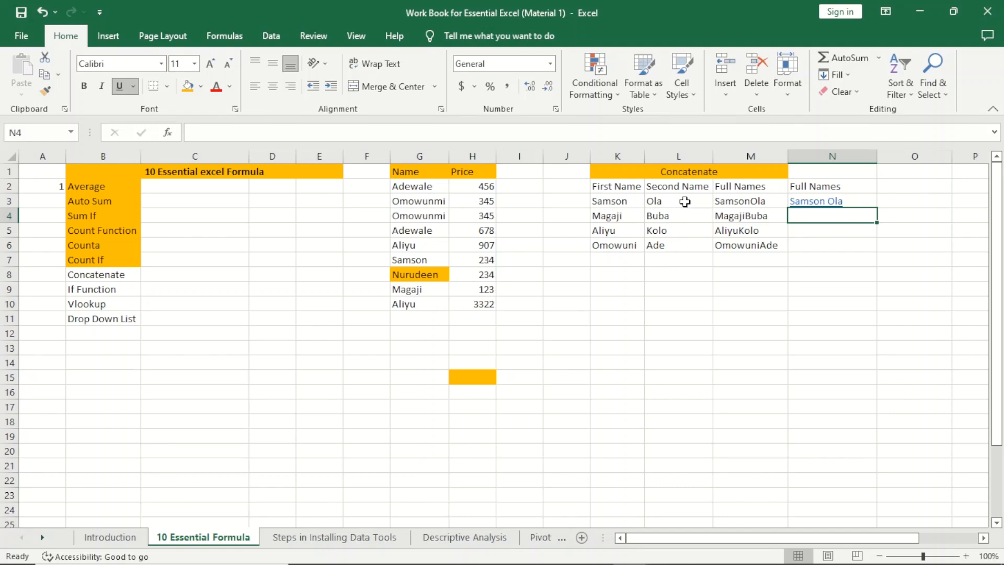
Step: Fill the spaced full-name formula from N3 down to N6
{"action": "left_click", "coordinate": [817, 202]}
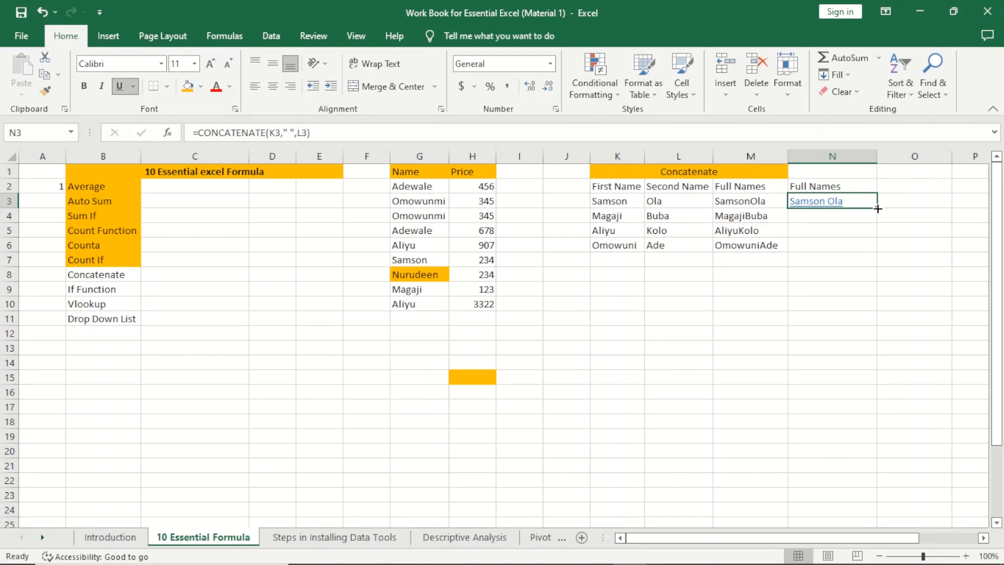
{"action": "left_click_drag", "start_coordinate": [877, 207], "coordinate": [870, 253]}
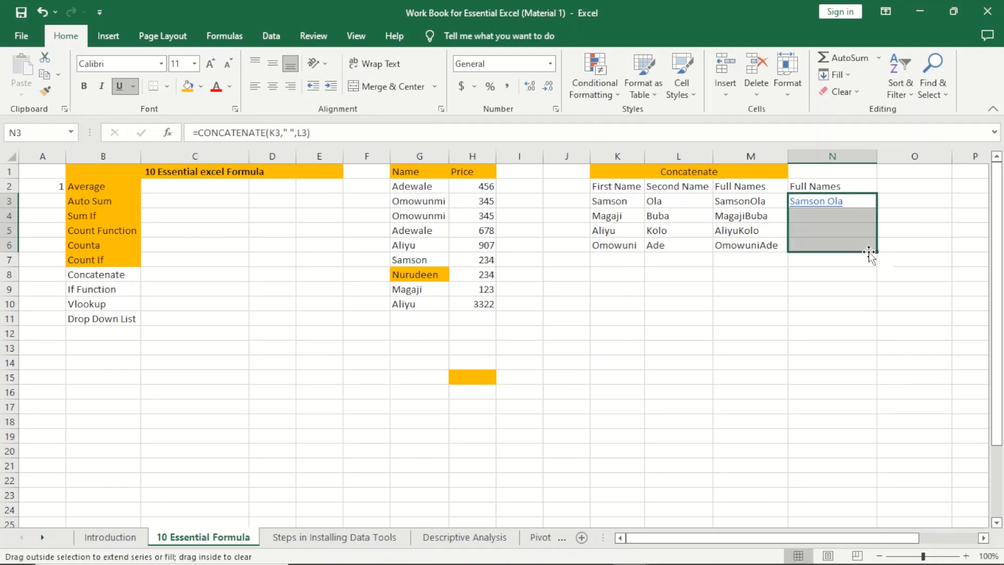
{"action": "left_click", "coordinate": [827, 329]}
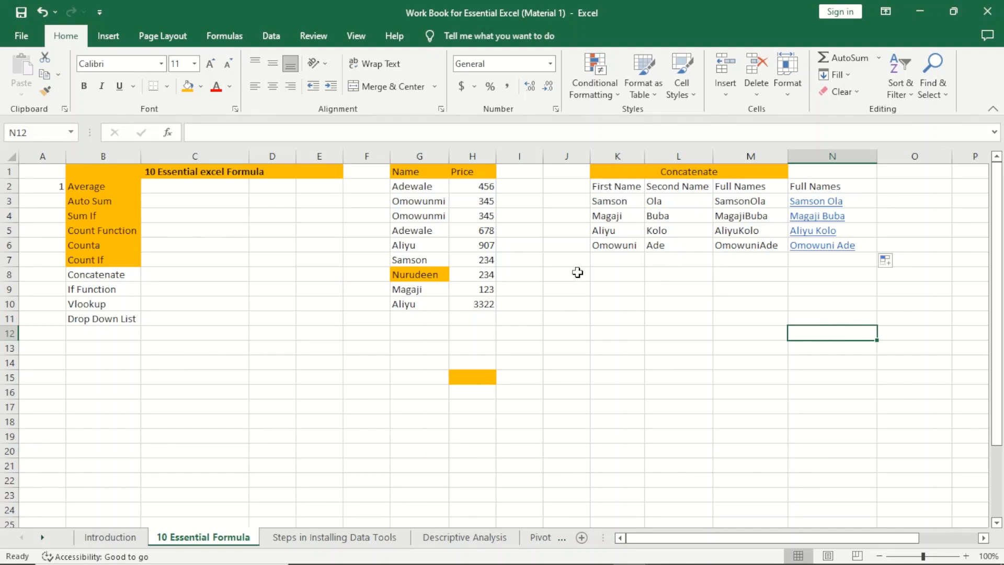
Step: Add another first and second name pair in K7:L7
{"action": "left_click", "coordinate": [631, 257]}
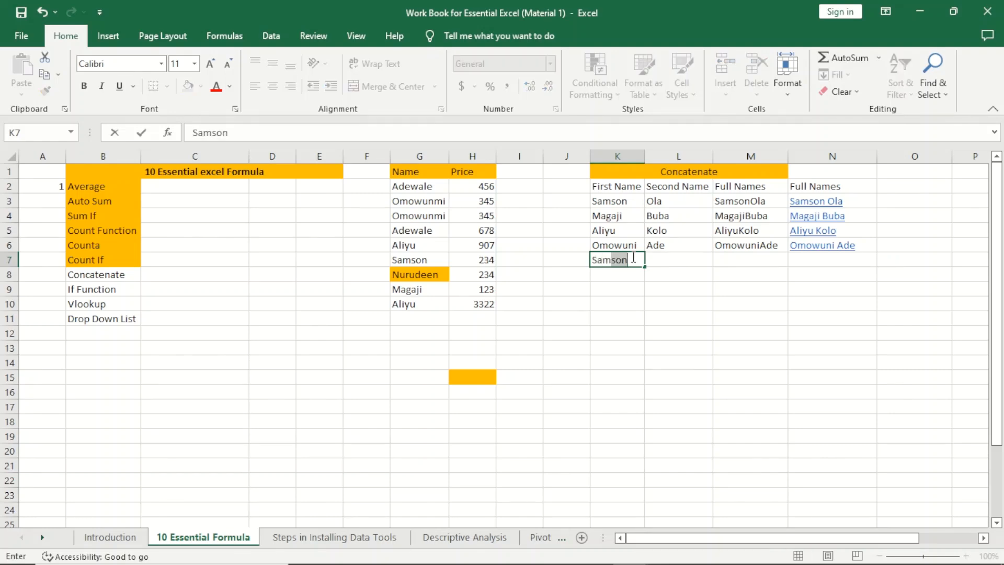
{"action": "key", "text": "Tab"}
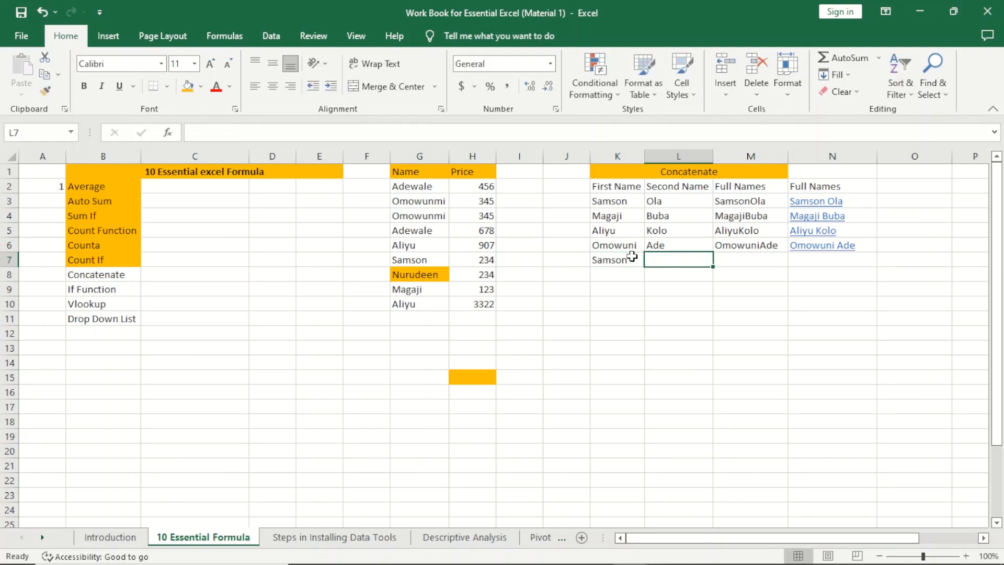
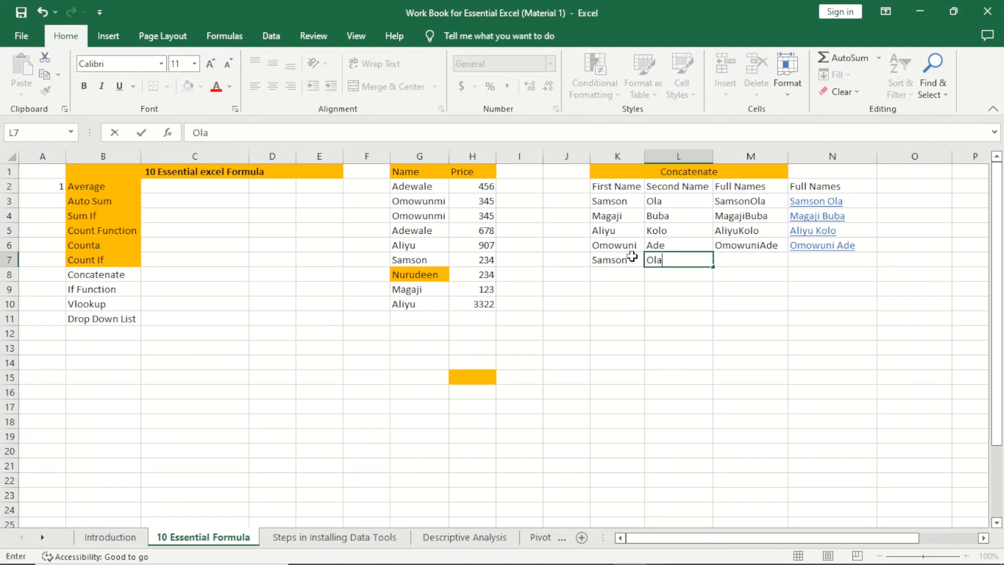
{"action": "left_click", "coordinate": [701, 310]}
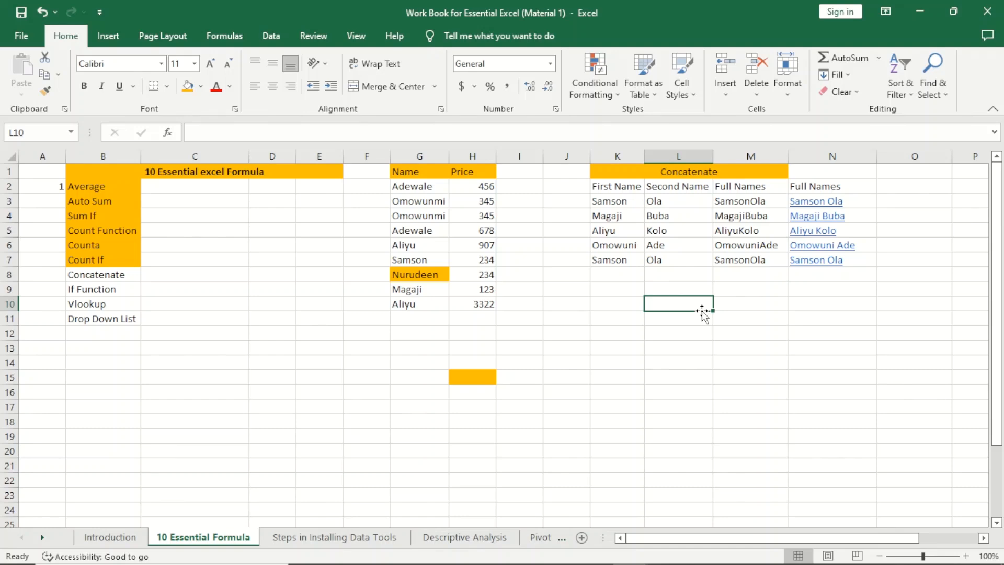
Step: Enter the Serial Number heading in O2
{"action": "left_click", "coordinate": [905, 194]}
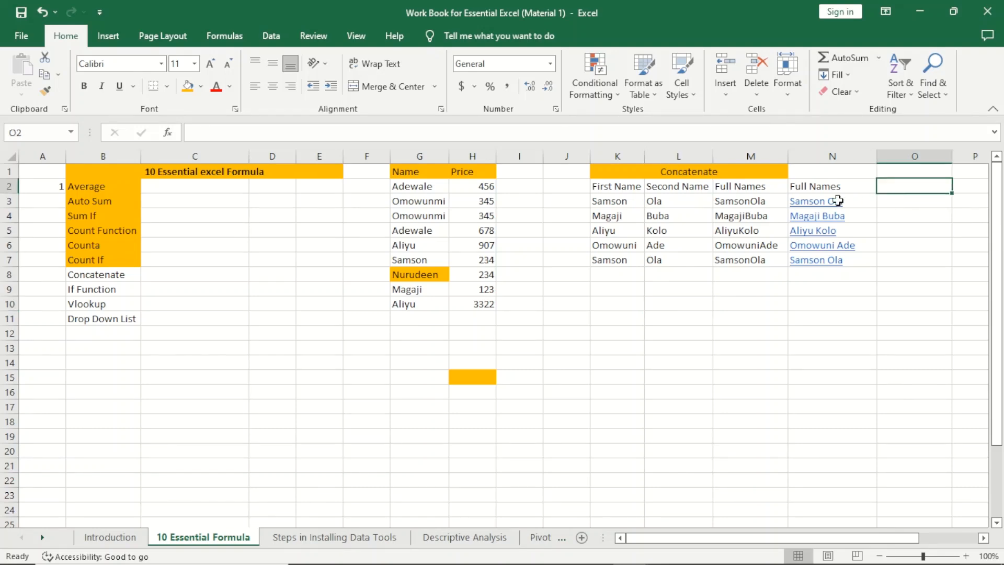
{"action": "left_click", "coordinate": [907, 204]}
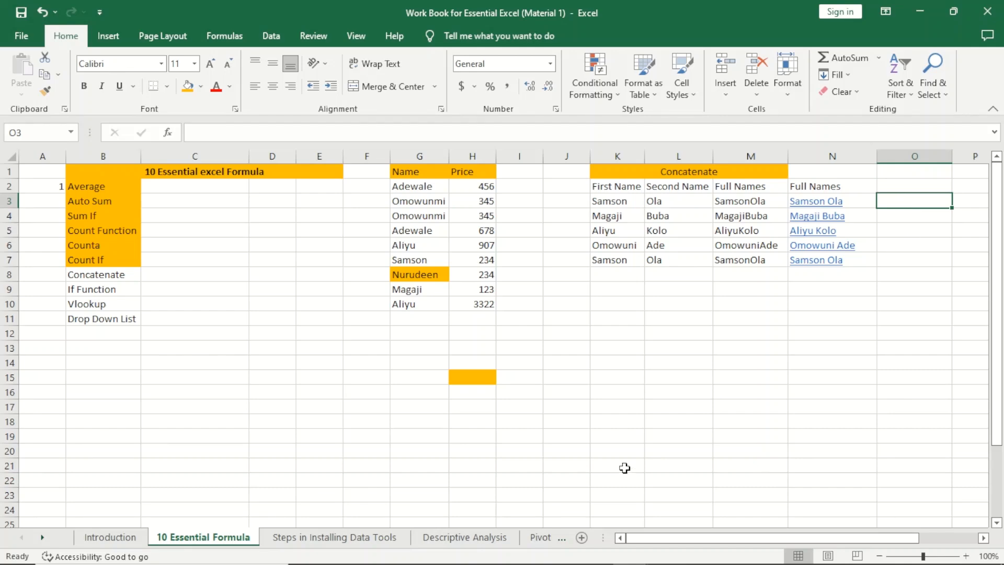
{"action": "left_click", "coordinate": [983, 538]}
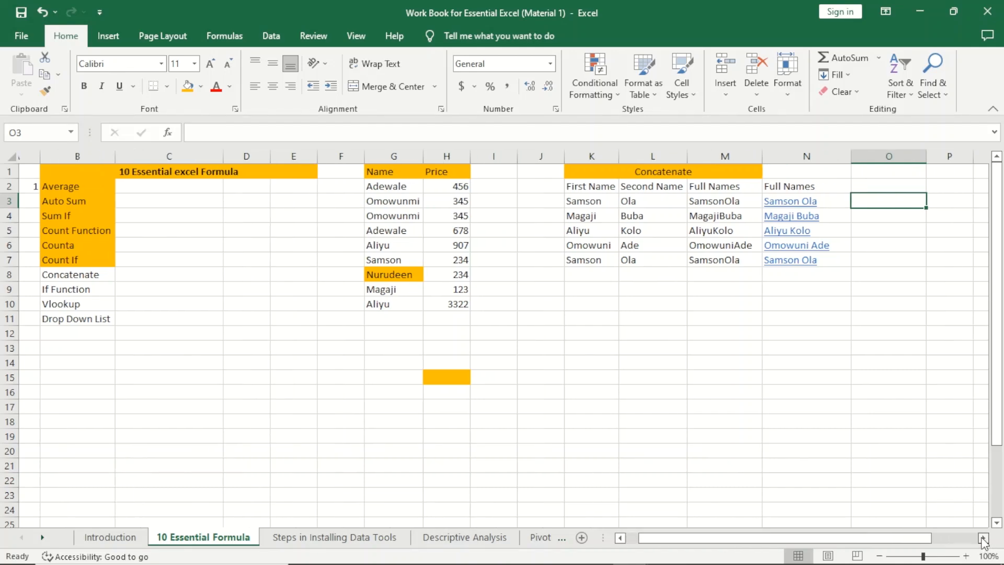
{"action": "left_click", "coordinate": [983, 538]}
{"action": "left_click", "coordinate": [982, 538]}
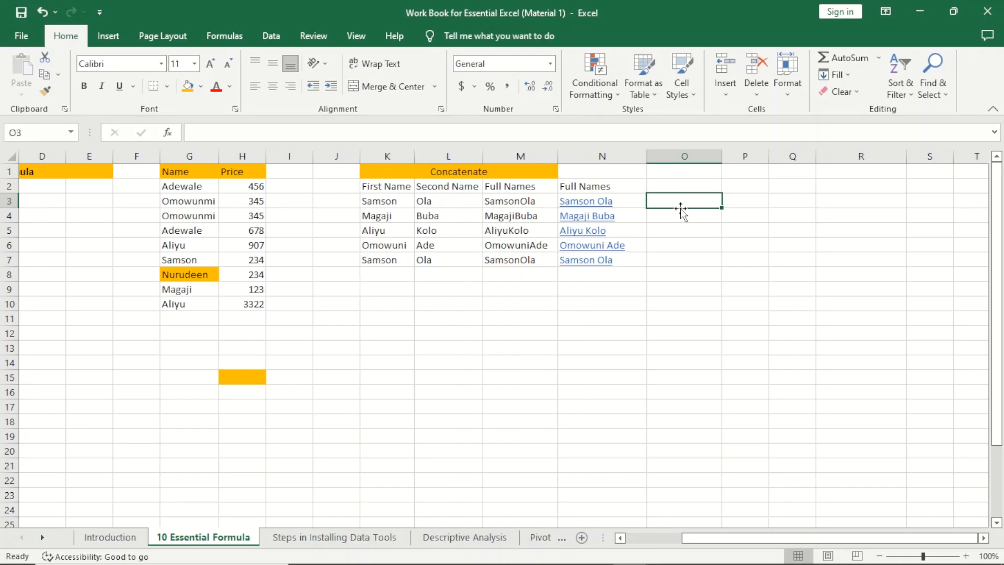
{"action": "type", "text": "="}
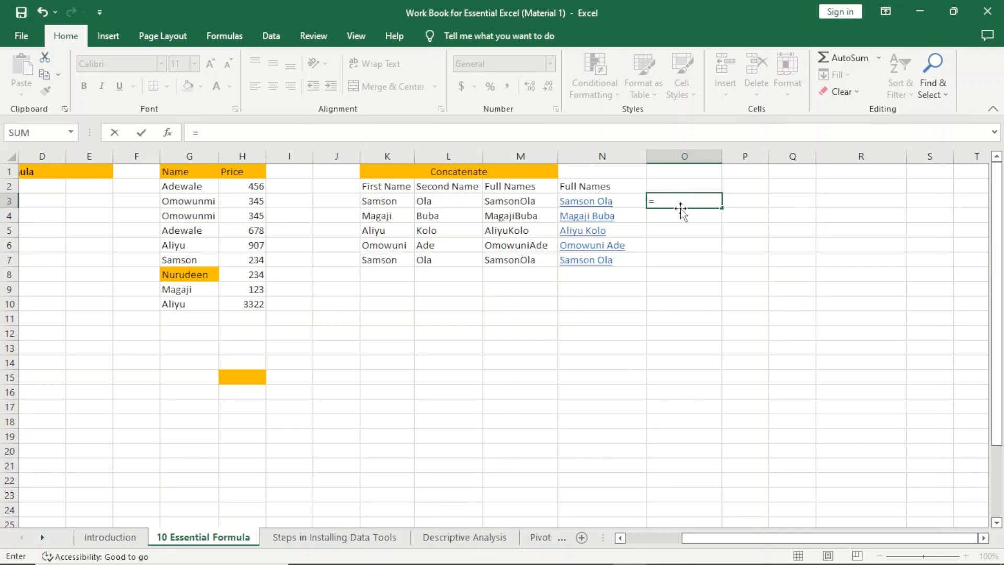
{"action": "key", "text": "Escape"}
{"action": "left_click", "coordinate": [649, 190]}
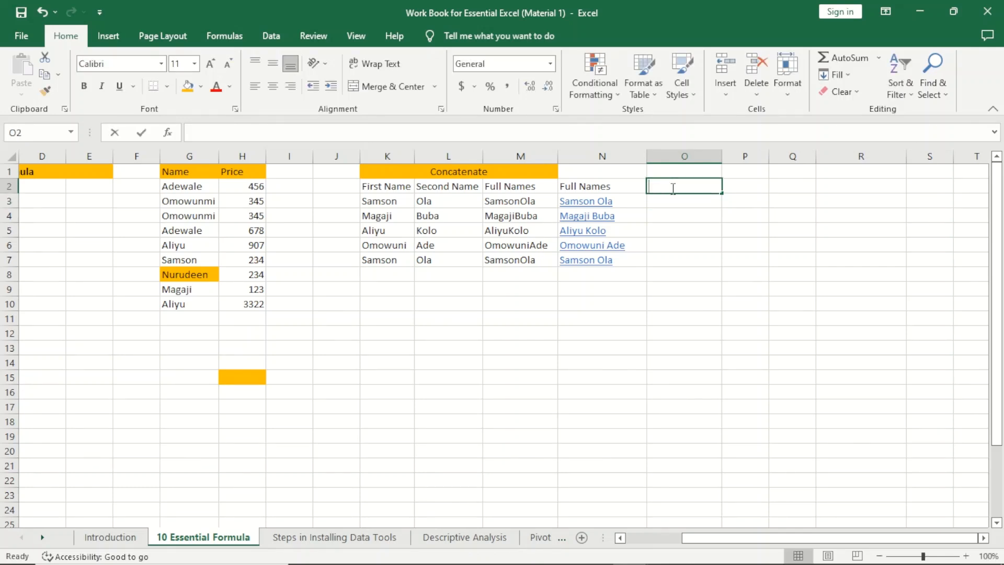
{"action": "type", "text": "Serial Number"}
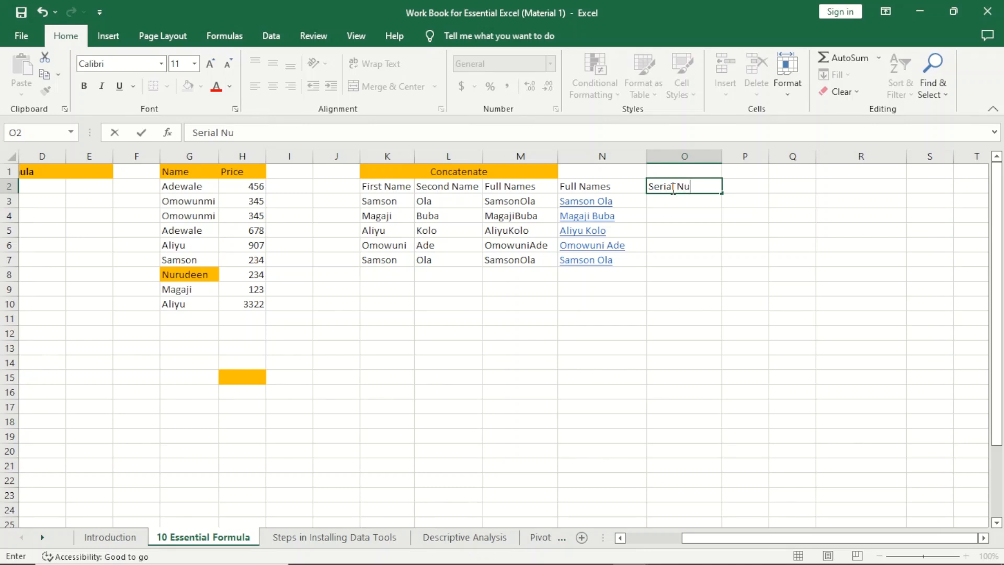
{"action": "key", "text": "Return"}
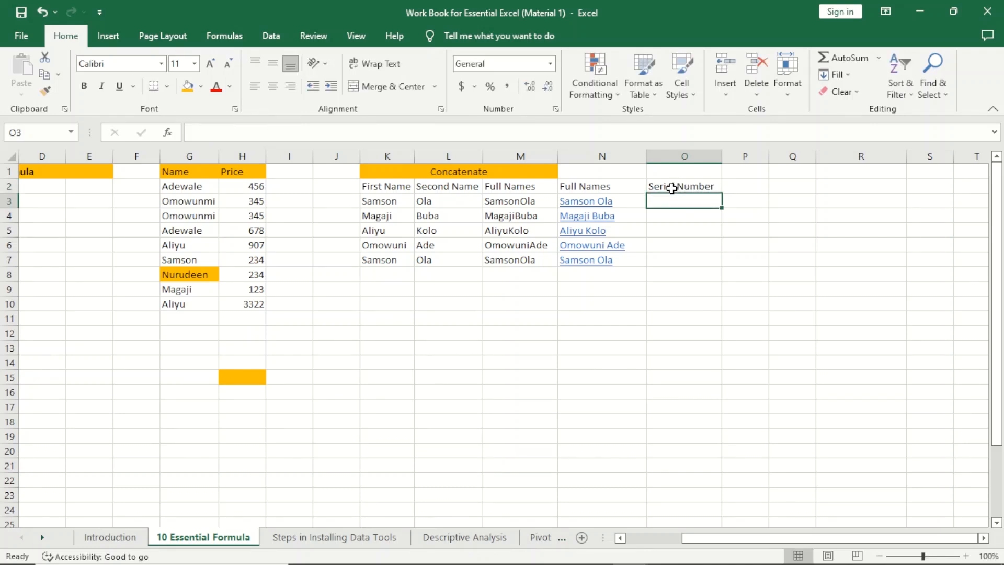
Step: Enter 345 in O3 and fill the series down to 349 in O7
{"action": "type", "text": "34"}
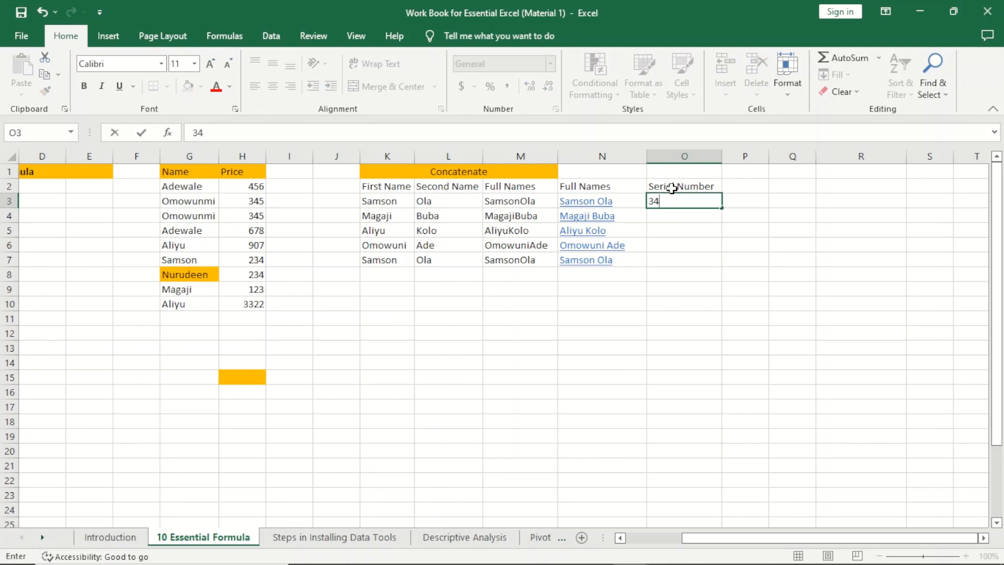
{"action": "type", "text": "5"}
{"action": "left_click_drag", "start_coordinate": [723, 209], "coordinate": [718, 273]}
{"action": "left_click", "coordinate": [758, 235]}
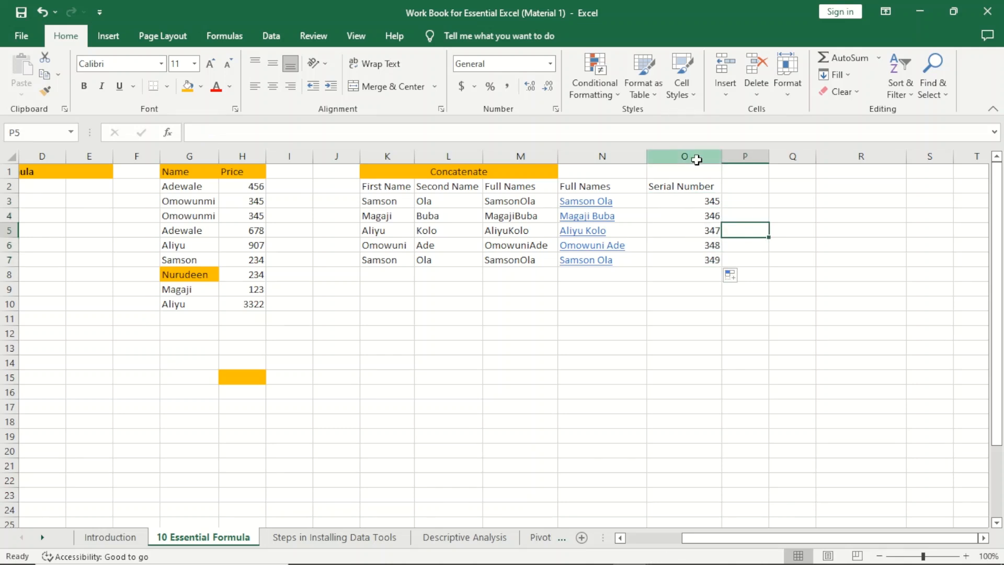
{"action": "left_click", "coordinate": [693, 156]}
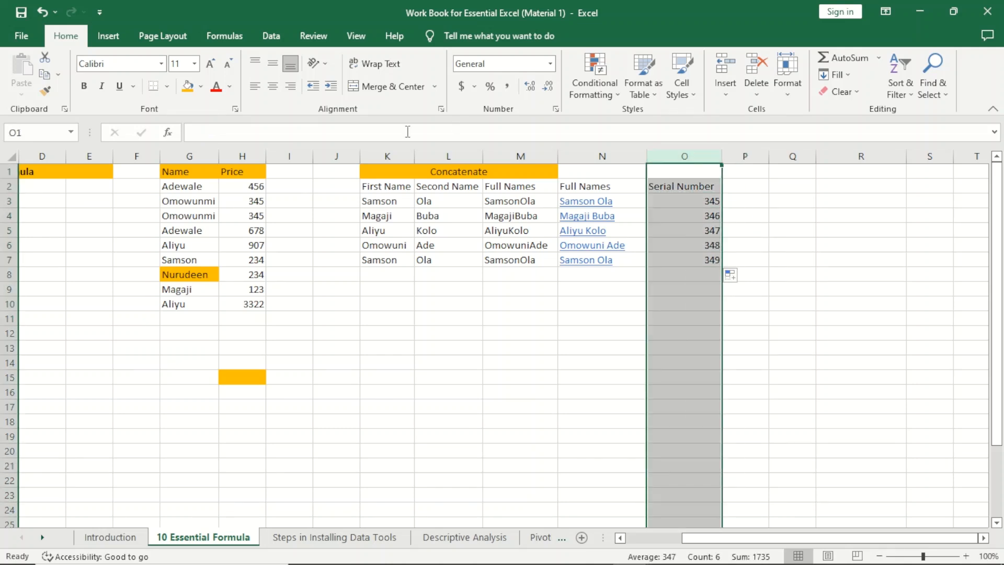
Step: Centre the Serial Number heading and values in column O
{"action": "left_click", "coordinate": [254, 86]}
{"action": "left_click", "coordinate": [273, 87]}
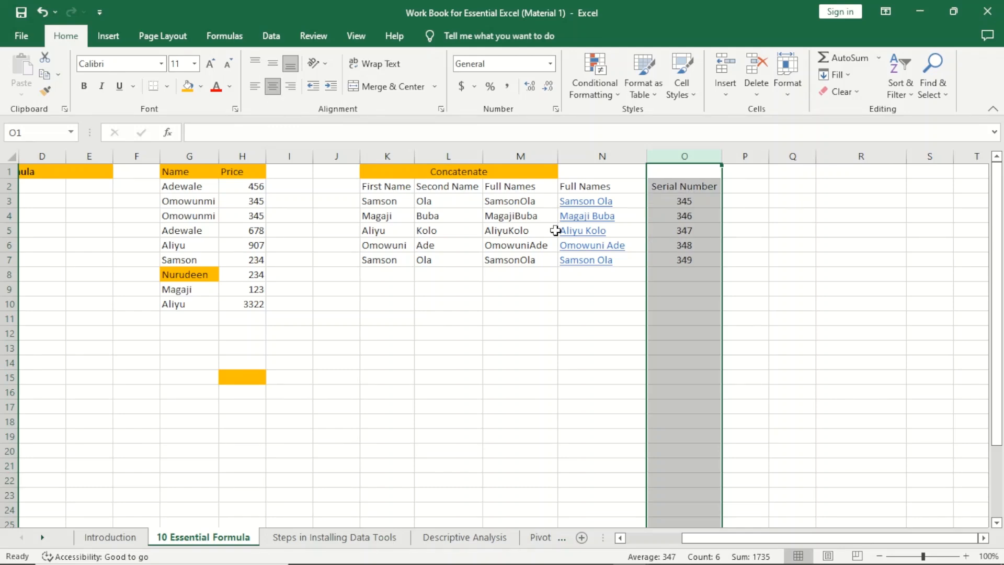
{"action": "left_click", "coordinate": [732, 246]}
Step: Add a RetailerNumber heading in P2 and autofit column P
{"action": "key", "text": "Up"}
{"action": "key", "text": "Up"}
{"action": "key", "text": "Up"}
{"action": "key", "text": "Up"}
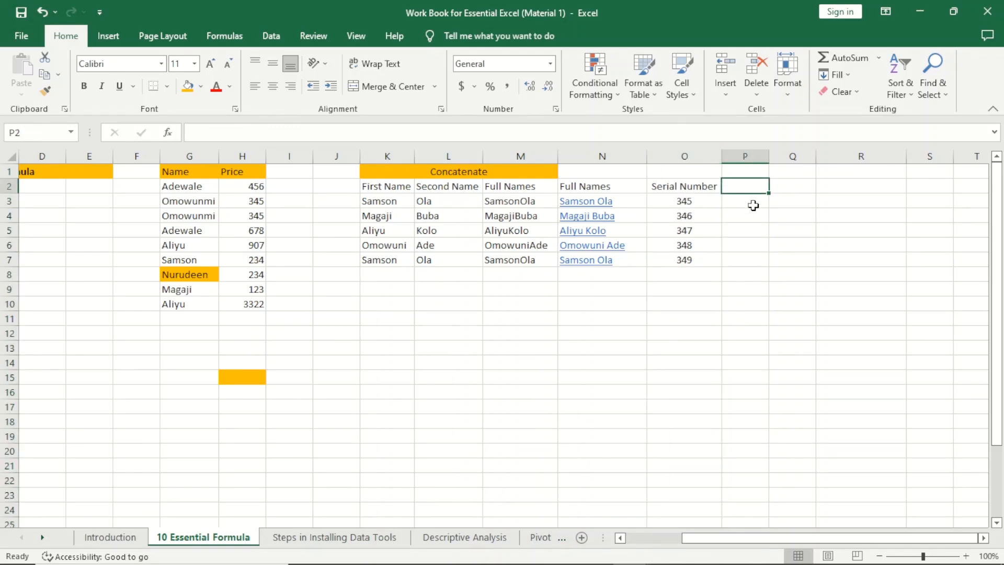
{"action": "type", "text": "Retail"}
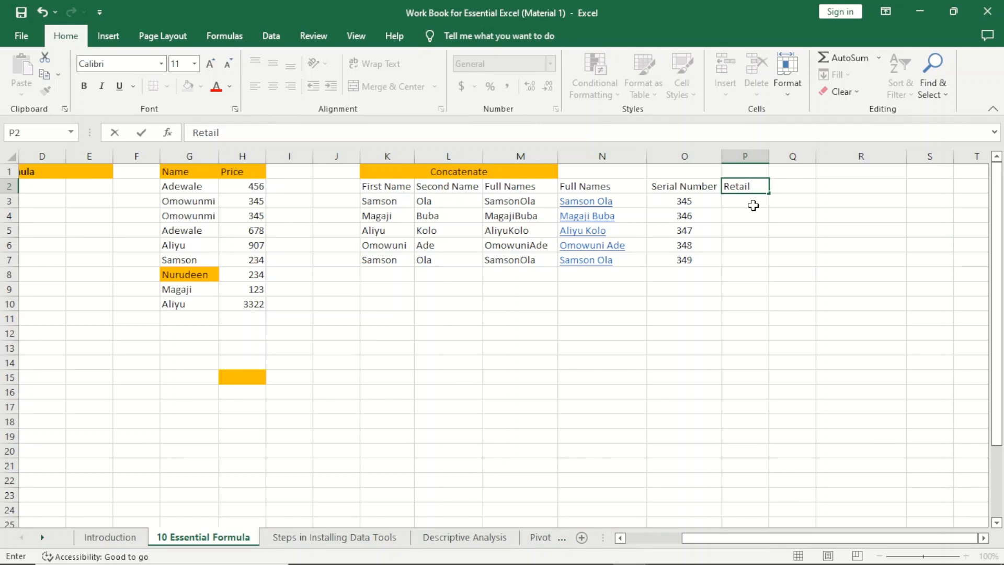
{"action": "type", "text": "erNumber"}
{"action": "key", "text": "Return"}
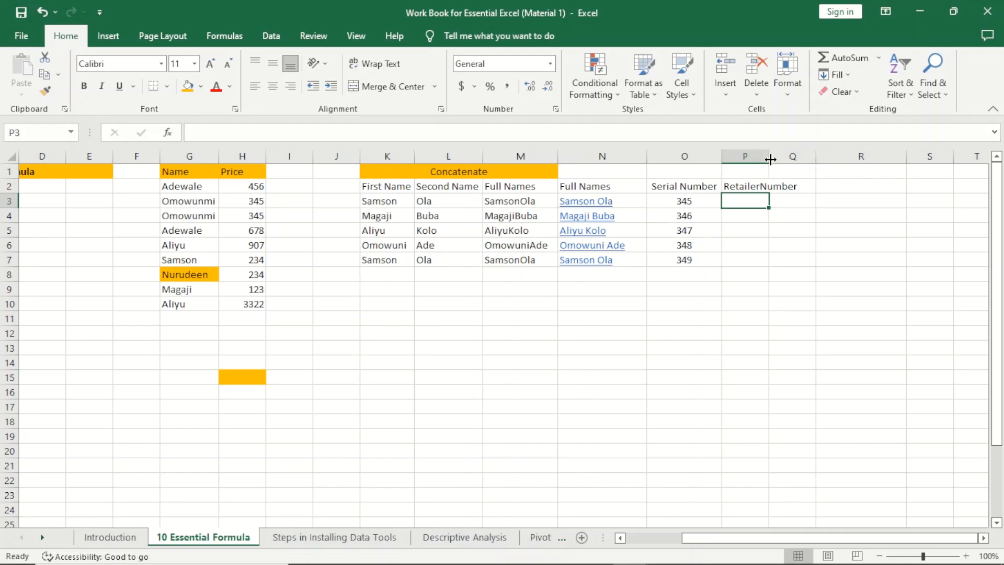
{"action": "double_click", "coordinate": [769, 156]}
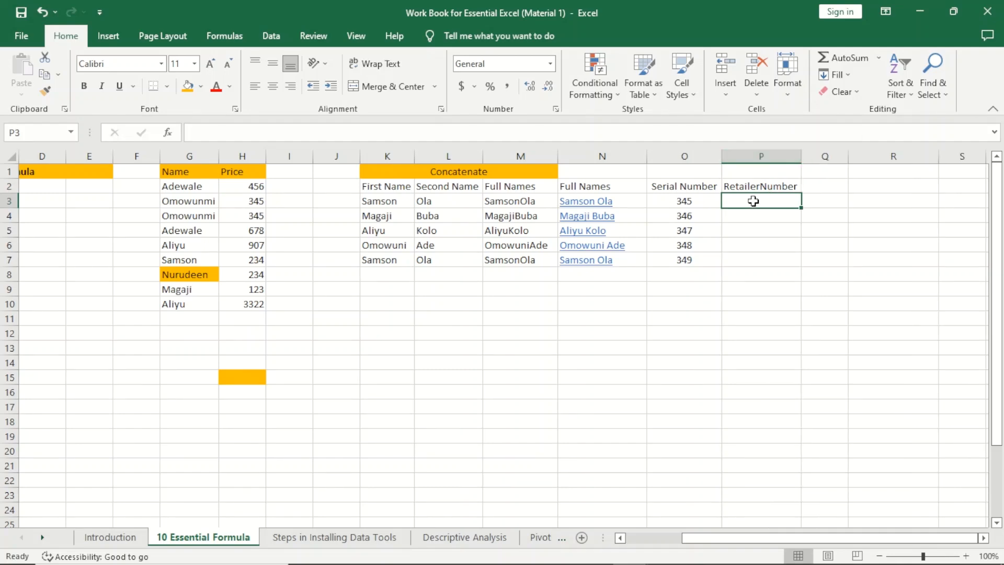
{"action": "type", "text": "=conc"}
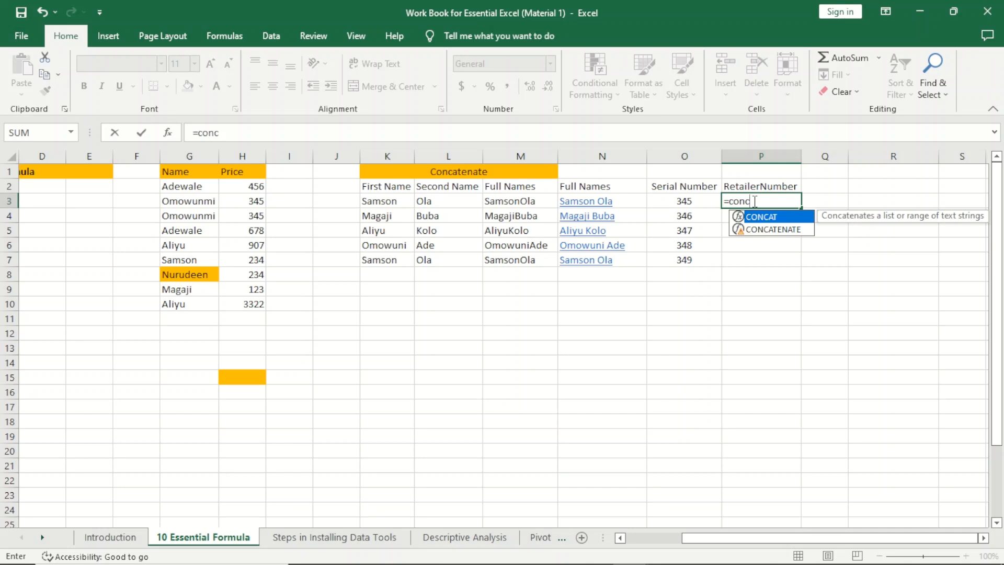
Step: Complete =CONCATENATE(K3,L3,"-",O3) in P3, joining both names, a hyphen and the serial number
{"action": "key", "text": "Down"}
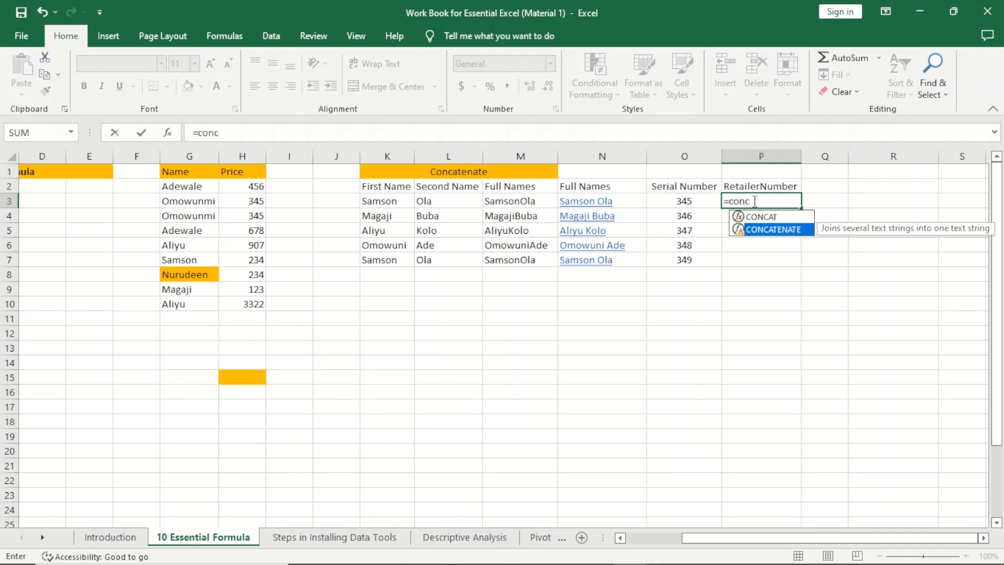
{"action": "key", "text": "Tab"}
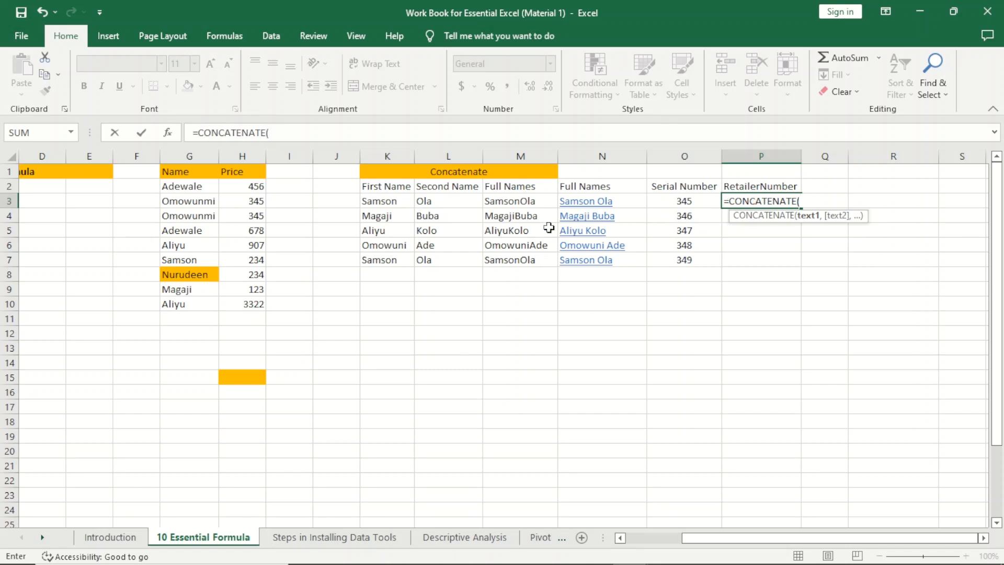
{"action": "left_click", "coordinate": [385, 204]}
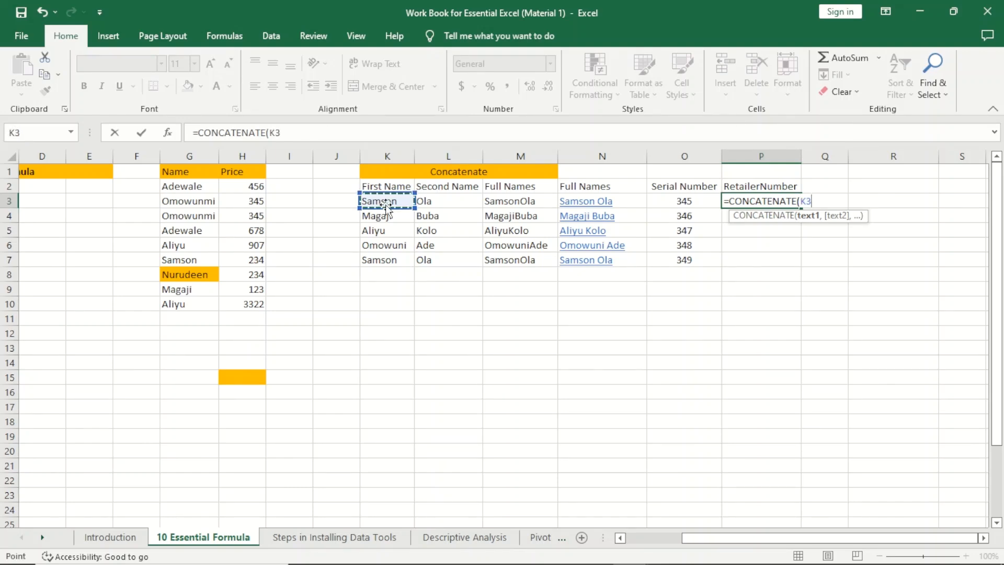
{"action": "type", "text": ","}
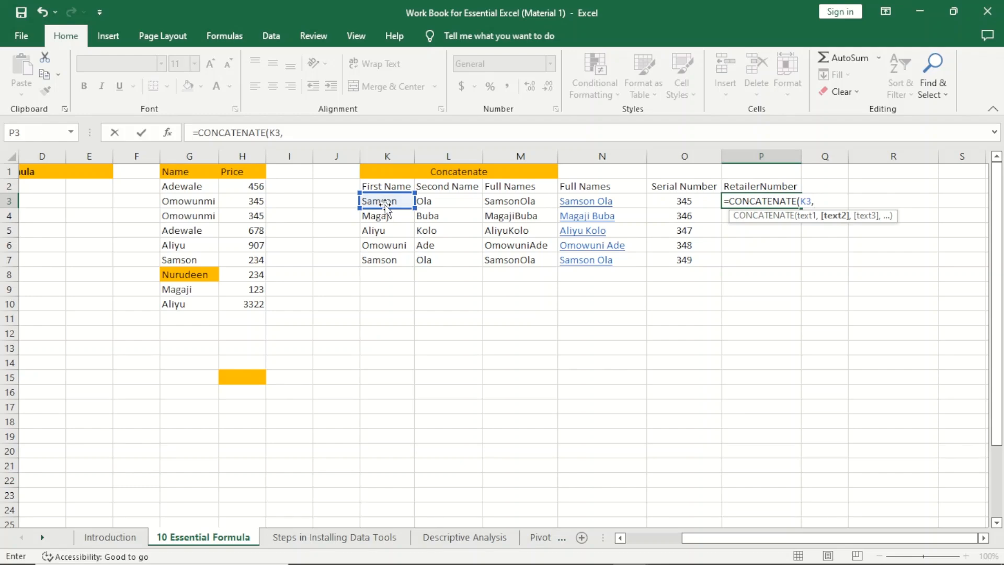
{"action": "left_click", "coordinate": [440, 203]}
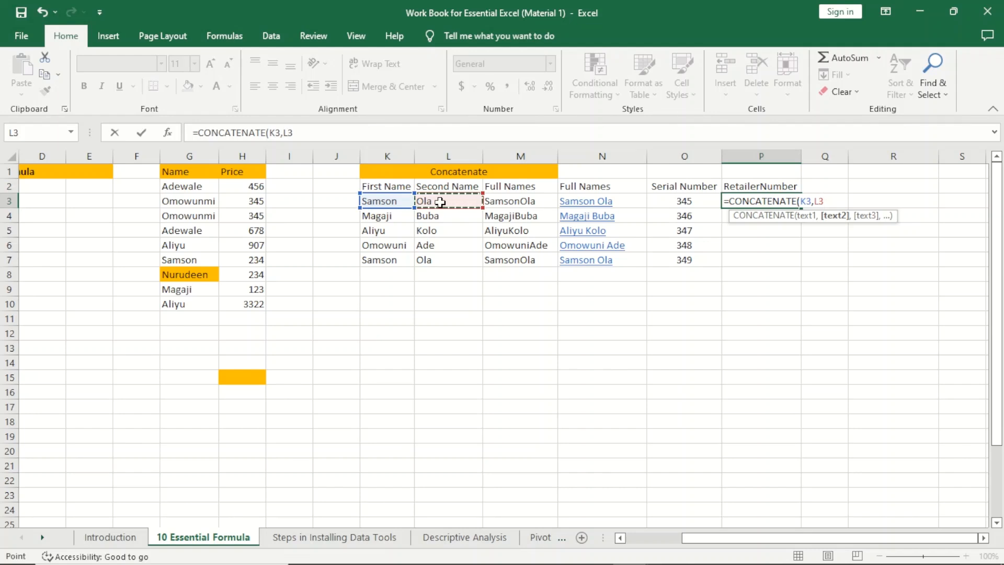
{"action": "type", "text": ","}
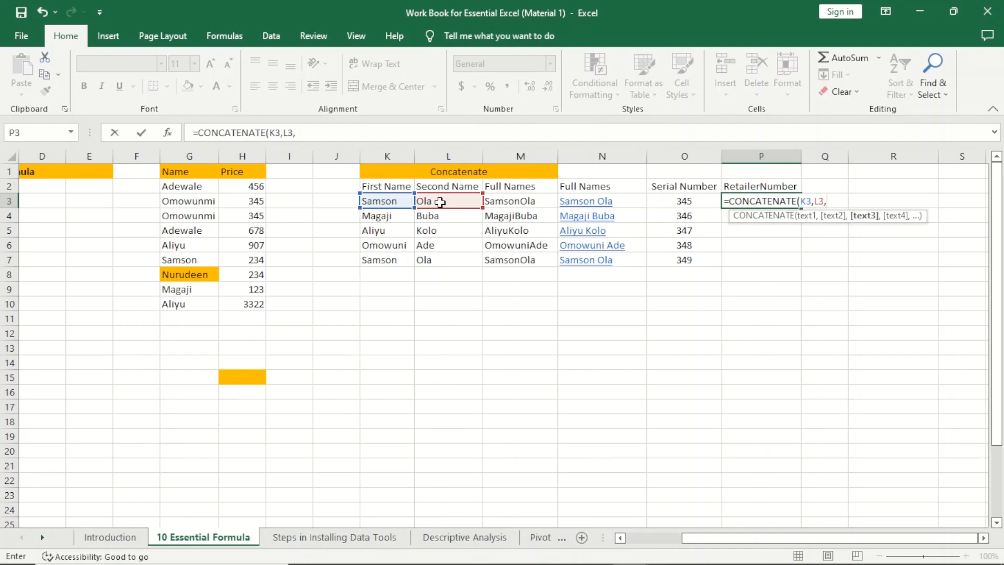
{"action": "type", "text": "\"-\","}
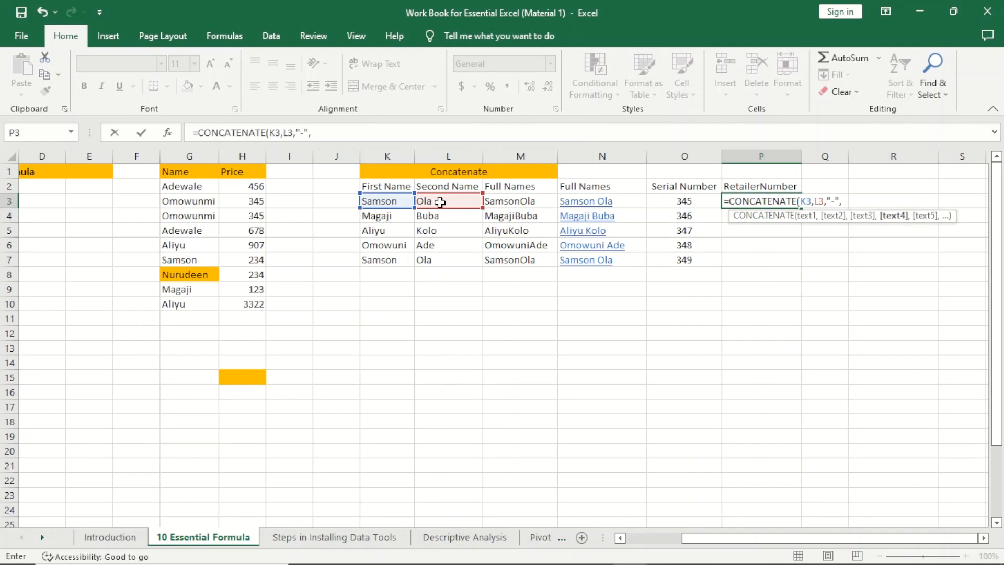
{"action": "left_click", "coordinate": [704, 200]}
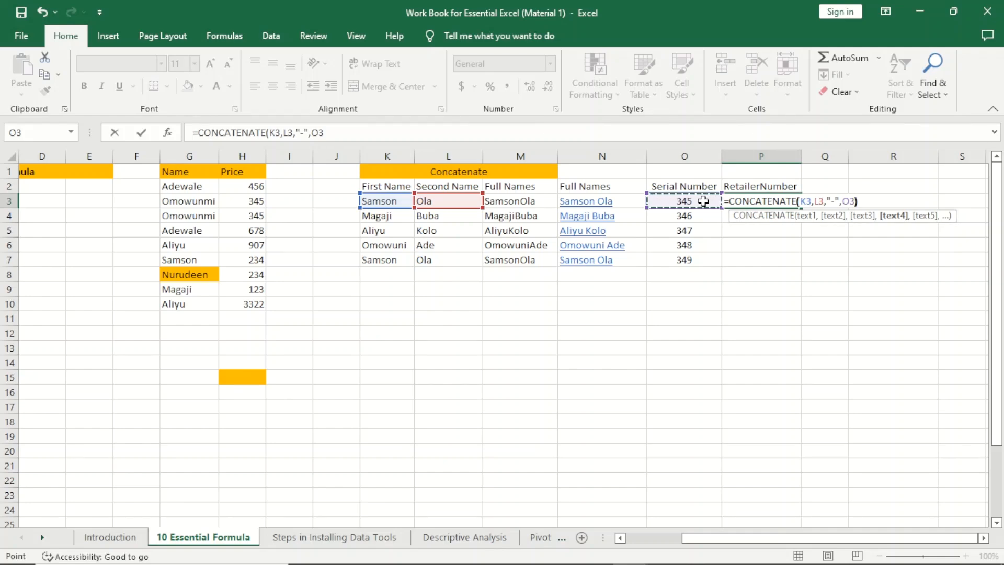
{"action": "type", "text": ")"}
{"action": "key", "text": "Return"}
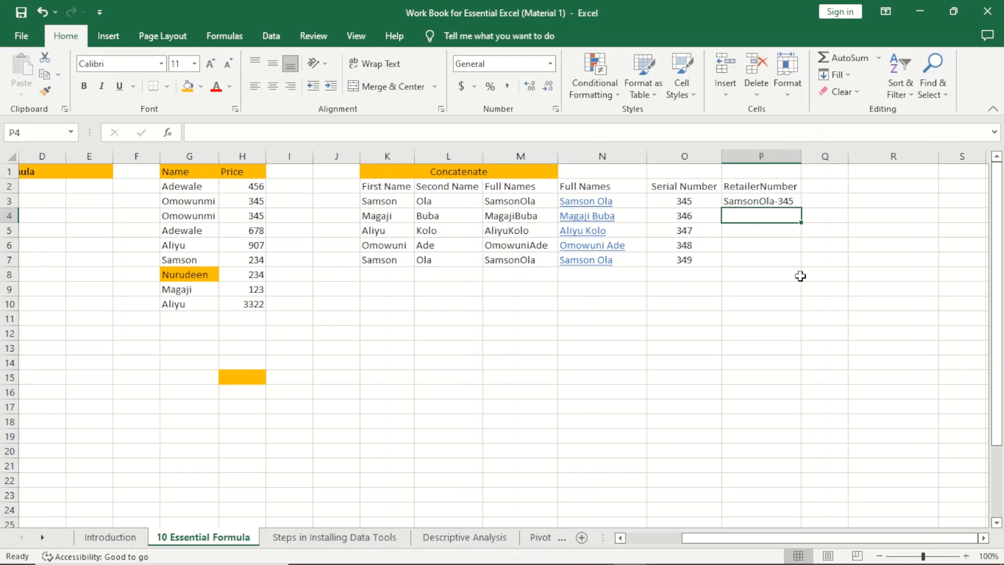
{"action": "left_click", "coordinate": [777, 203]}
Step: Copy the retailer number formula down to P7 and number J3:J7 from 1 to 5
{"action": "left_click_drag", "start_coordinate": [802, 209], "coordinate": [798, 266]}
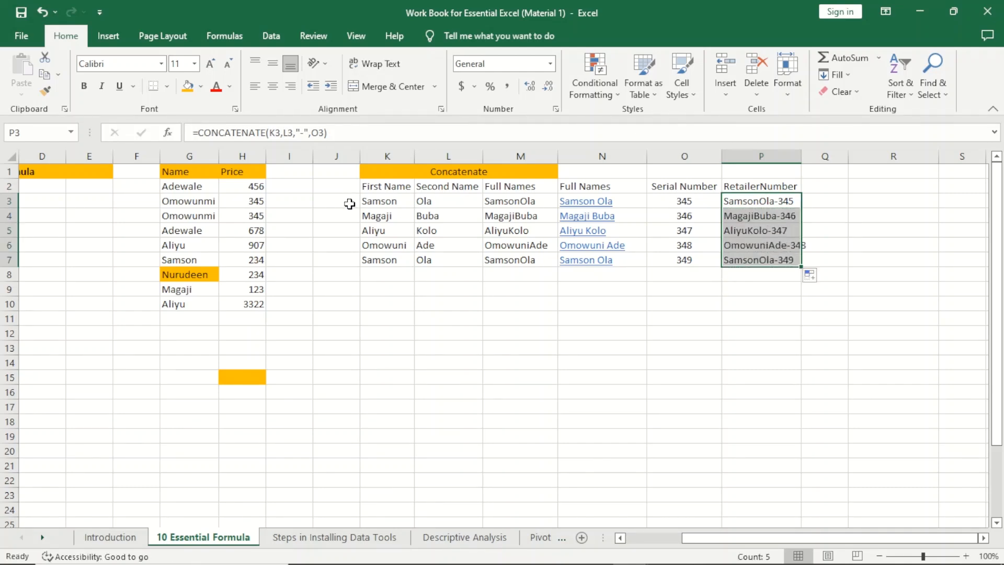
{"action": "left_click", "coordinate": [349, 204]}
{"action": "type", "text": "1"}
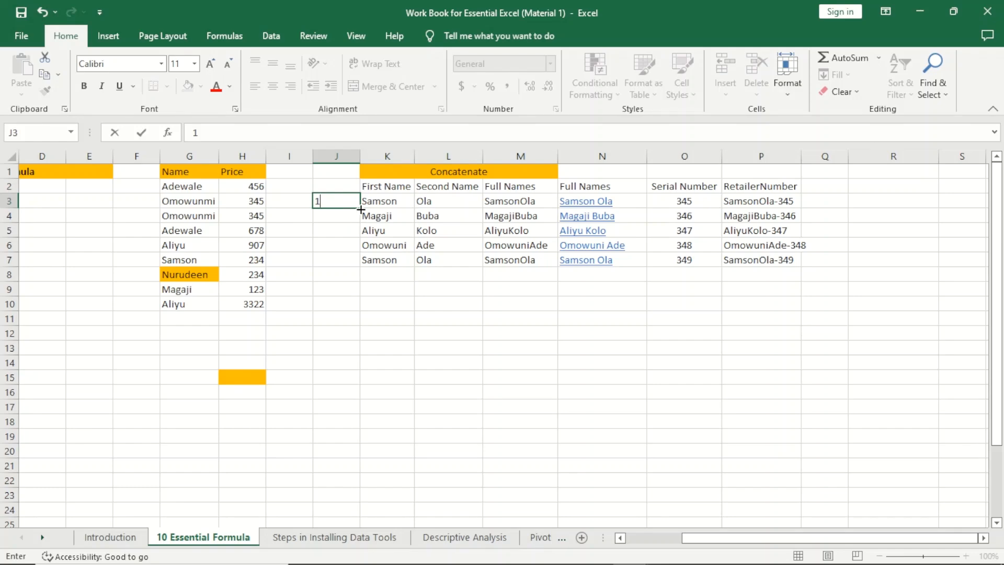
{"action": "left_click_drag", "start_coordinate": [361, 209], "coordinate": [347, 267]}
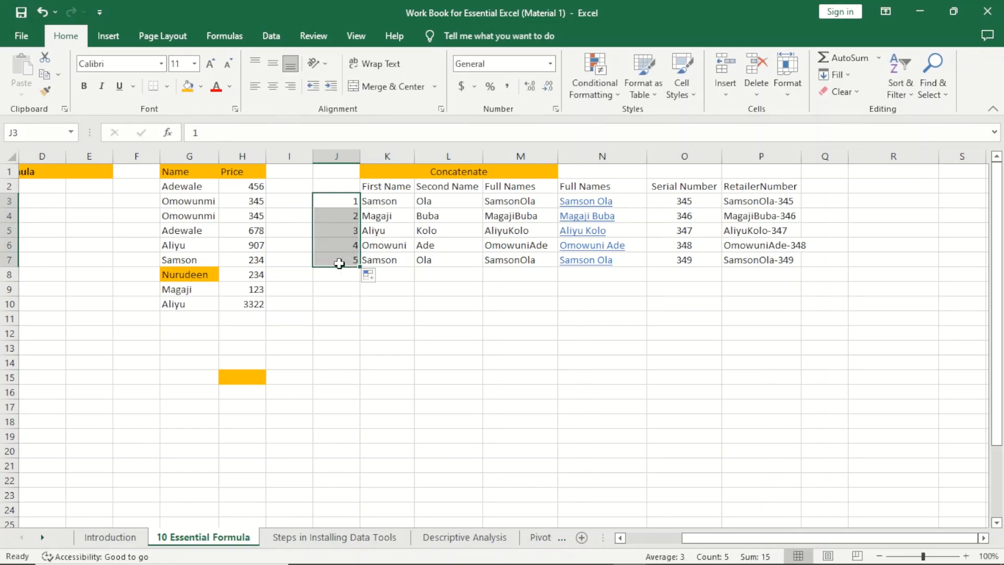
{"action": "left_click", "coordinate": [339, 263]}
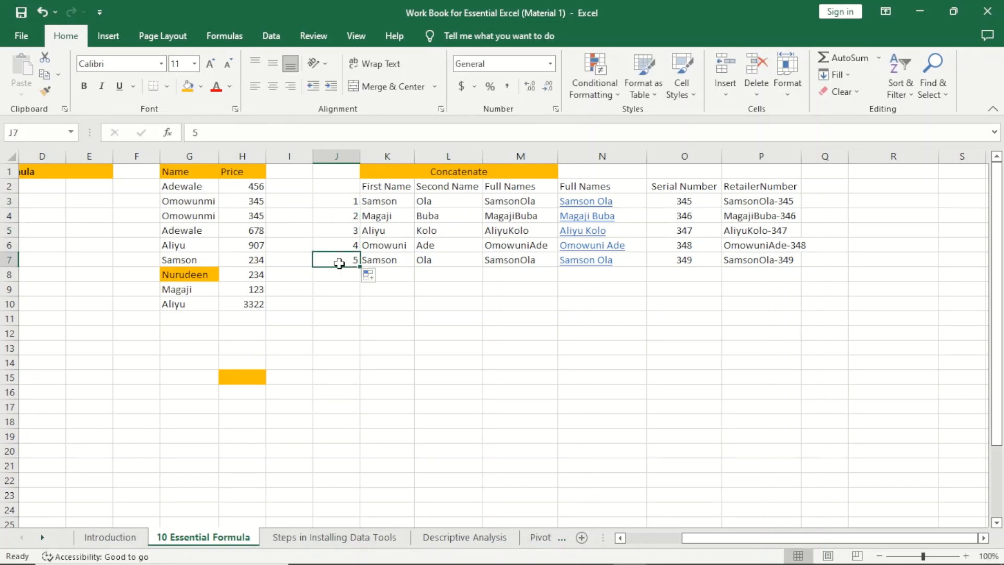
{"action": "left_click", "coordinate": [769, 262]}
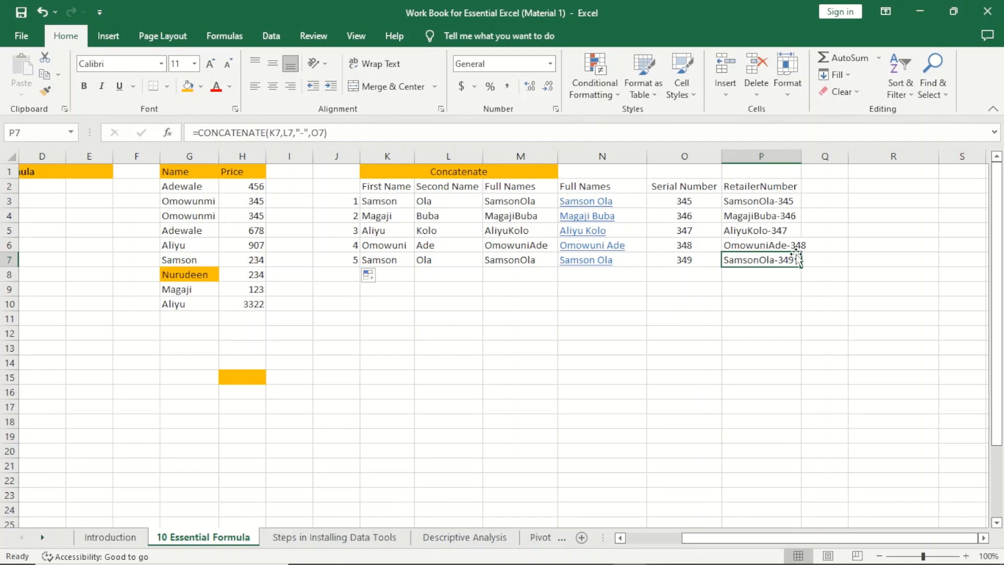
{"action": "left_click", "coordinate": [808, 280]}
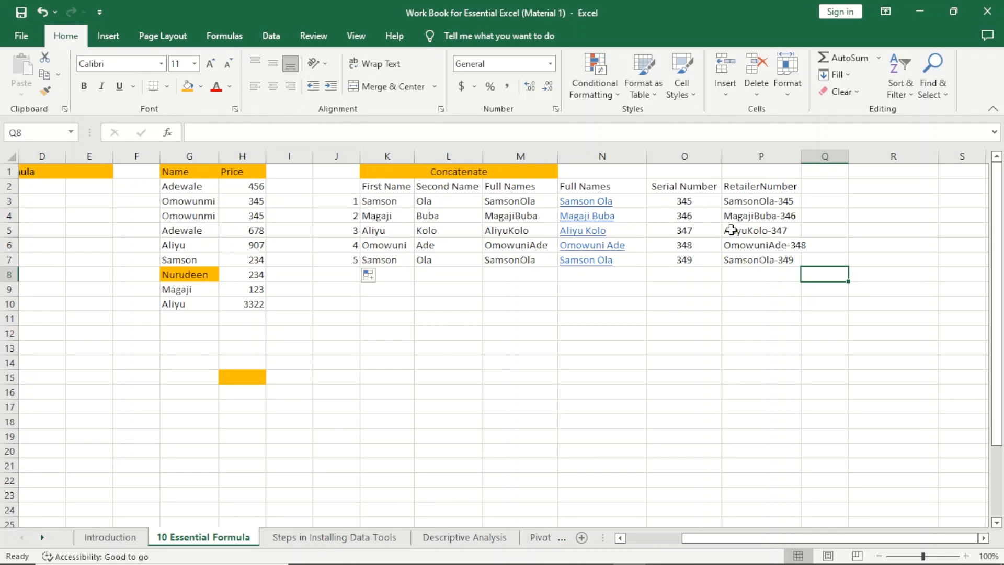
Step: Review the formulas in P7, P3 and J3, then scroll left to columns A–O
{"action": "left_click", "coordinate": [777, 263]}
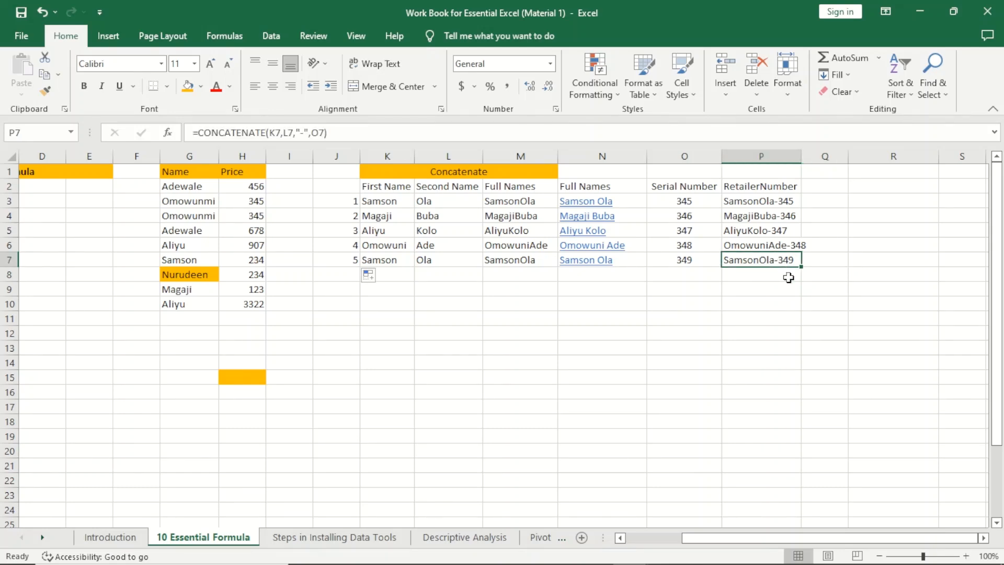
{"action": "left_click", "coordinate": [772, 206]}
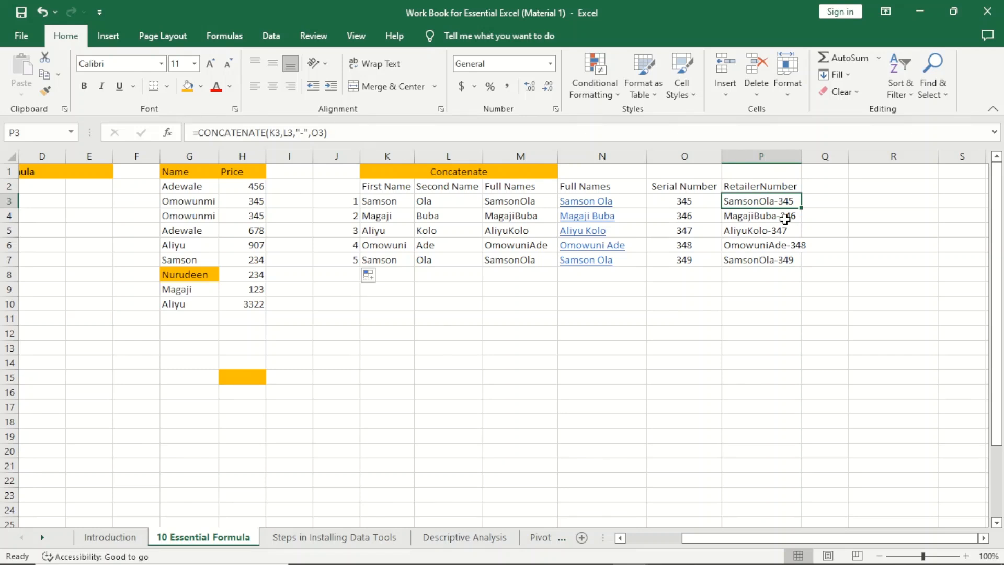
{"action": "left_click", "coordinate": [349, 204]}
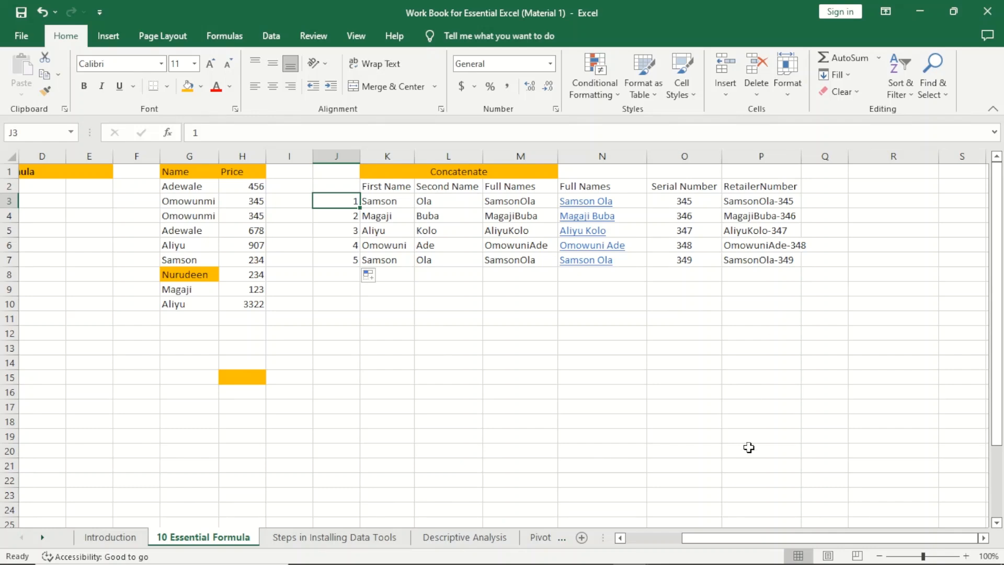
{"action": "left_click_drag", "start_coordinate": [726, 535], "coordinate": [651, 537]}
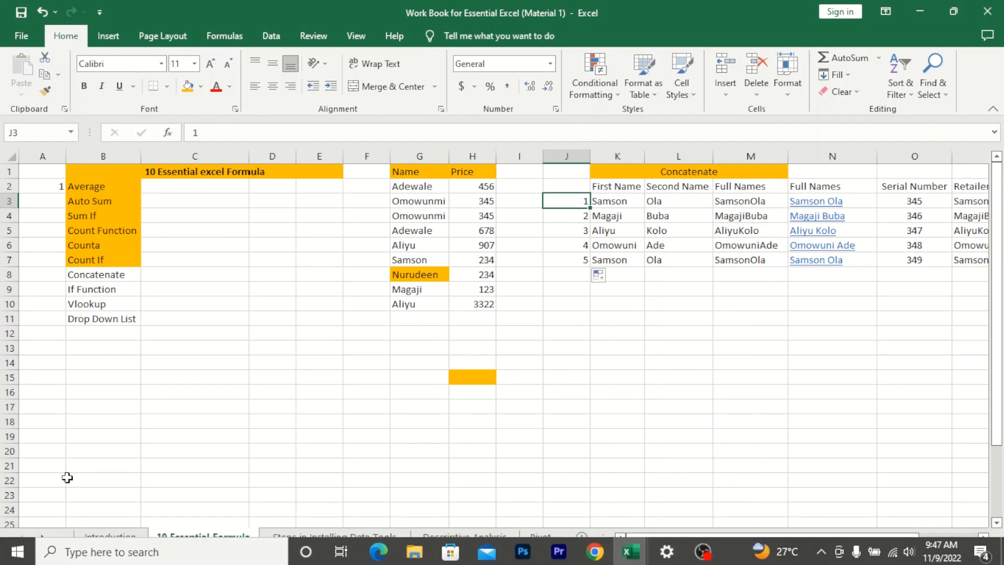
Step: Fill the Concatenate entry in B8 orange and scroll back to the Concatenate table
{"action": "left_click", "coordinate": [106, 275]}
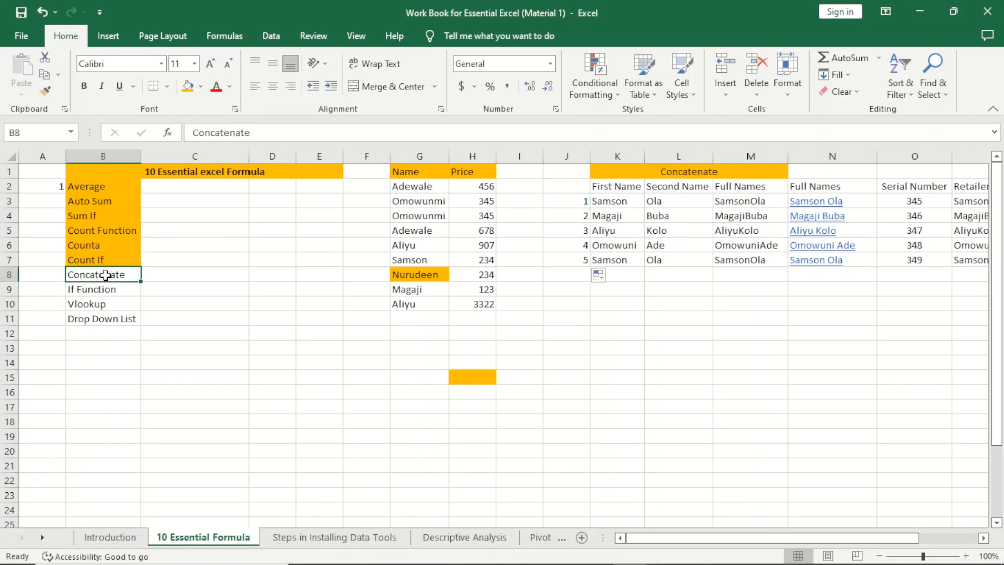
{"action": "left_click", "coordinate": [189, 92]}
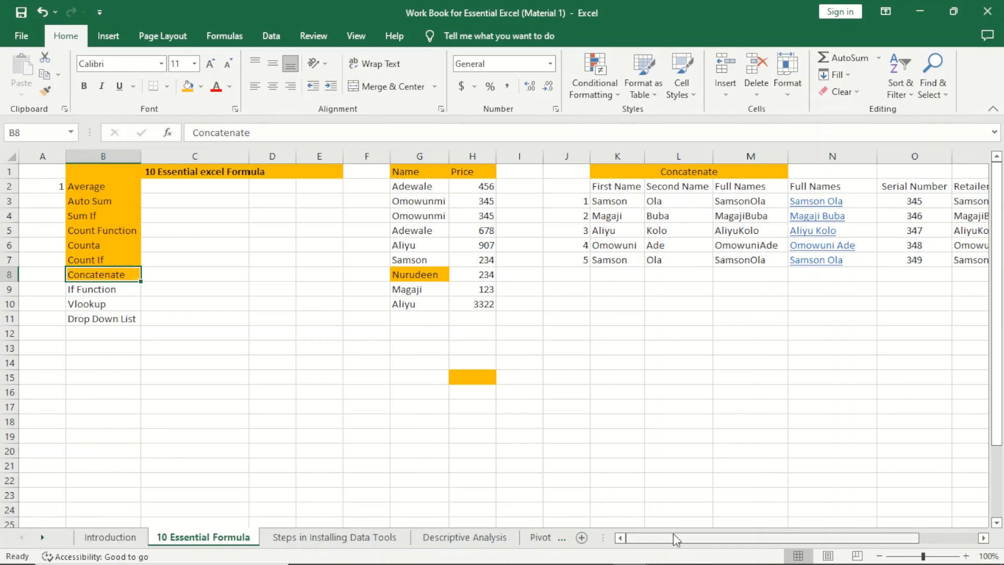
{"action": "left_click_drag", "start_coordinate": [673, 533], "coordinate": [732, 523]}
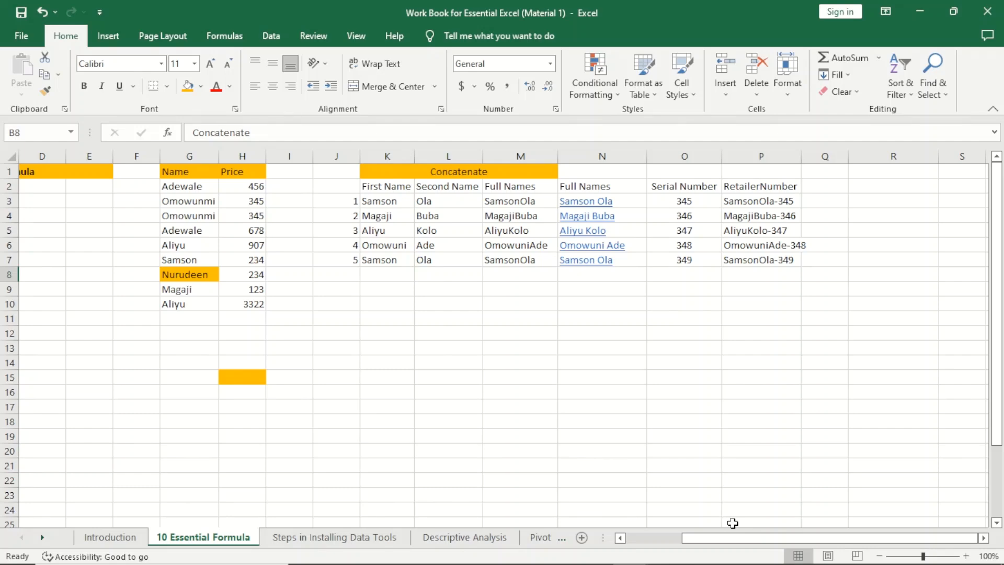
Step: Copy the first names from K3:K7 into K11:K15
{"action": "left_click", "coordinate": [407, 310]}
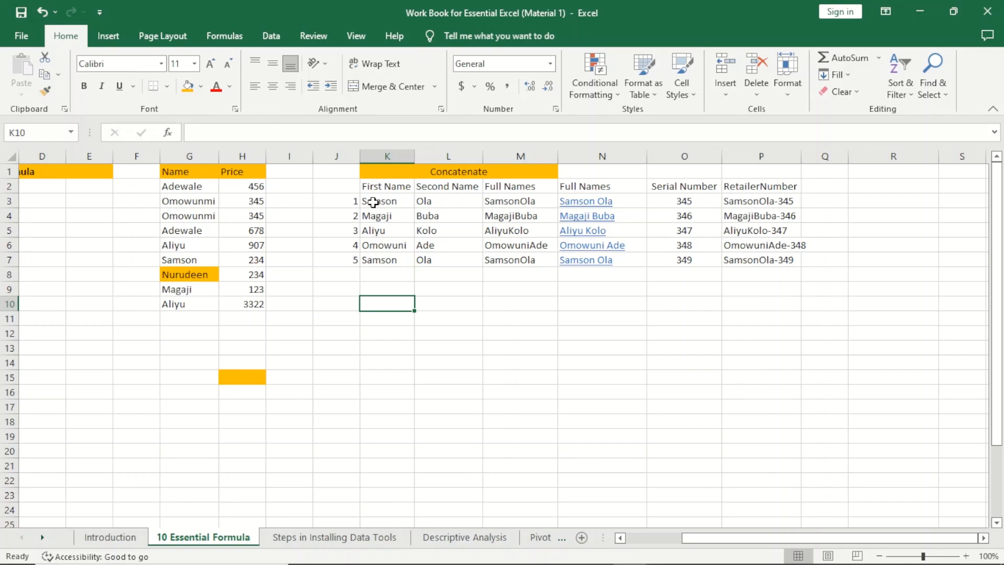
{"action": "left_click_drag", "start_coordinate": [373, 202], "coordinate": [374, 259]}
{"action": "key", "text": "ctrl+c"}
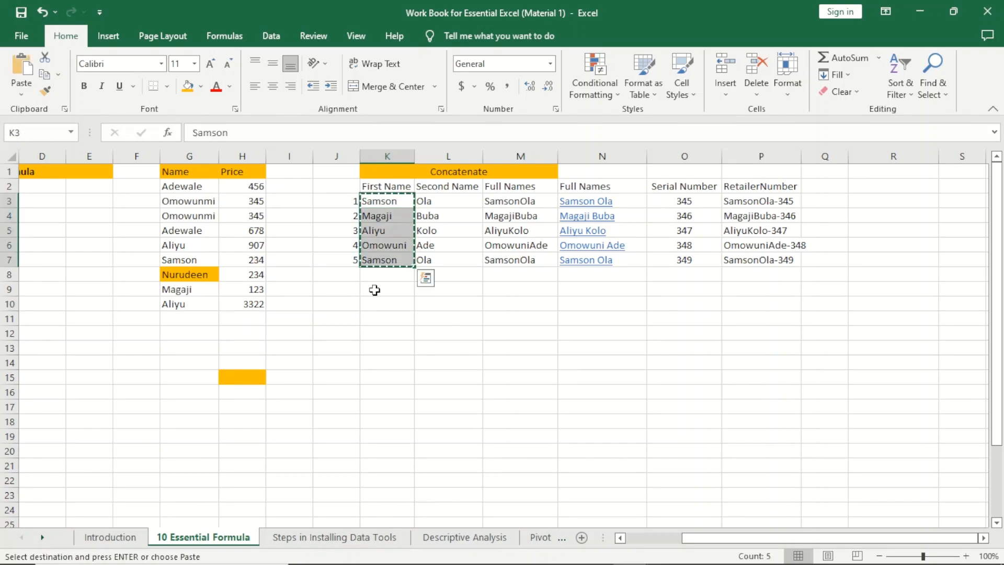
{"action": "left_click", "coordinate": [382, 318]}
{"action": "key", "text": "ctrl+v"}
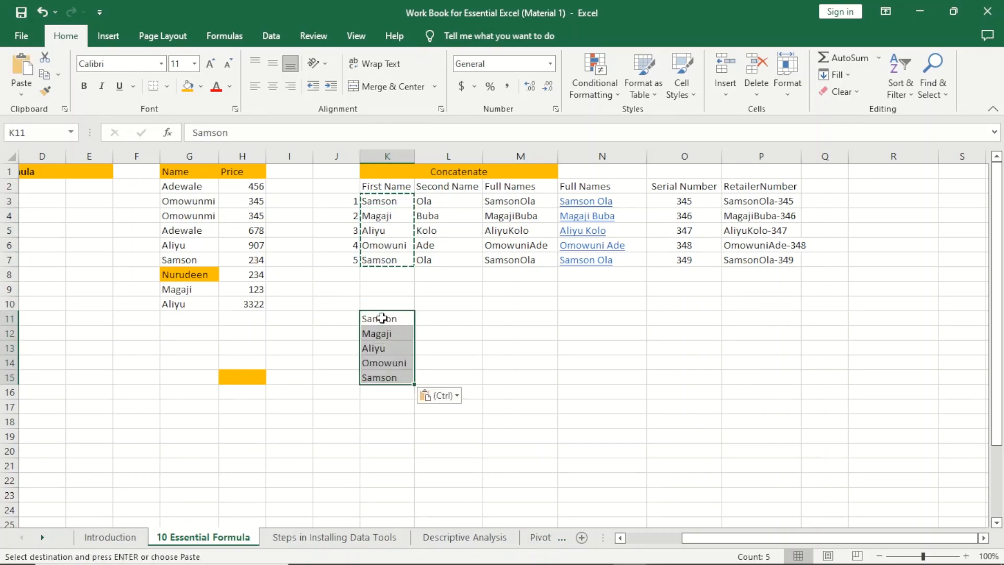
{"action": "left_click", "coordinate": [467, 343]}
{"action": "key", "text": "Escape"}
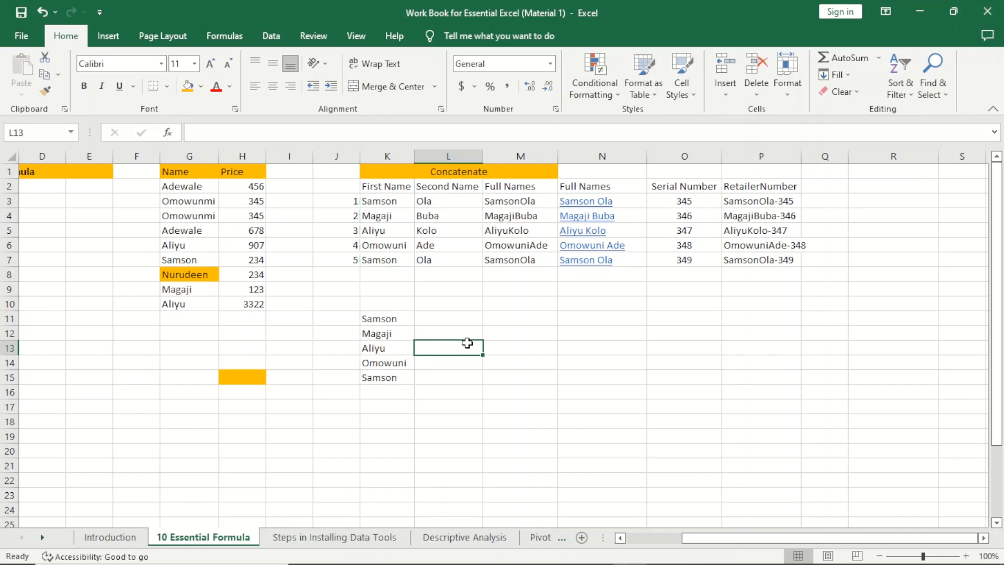
Step: Add the headings Names, Score and Mark in K10:M10
{"action": "left_click", "coordinate": [440, 320]}
{"action": "left_click", "coordinate": [448, 301]}
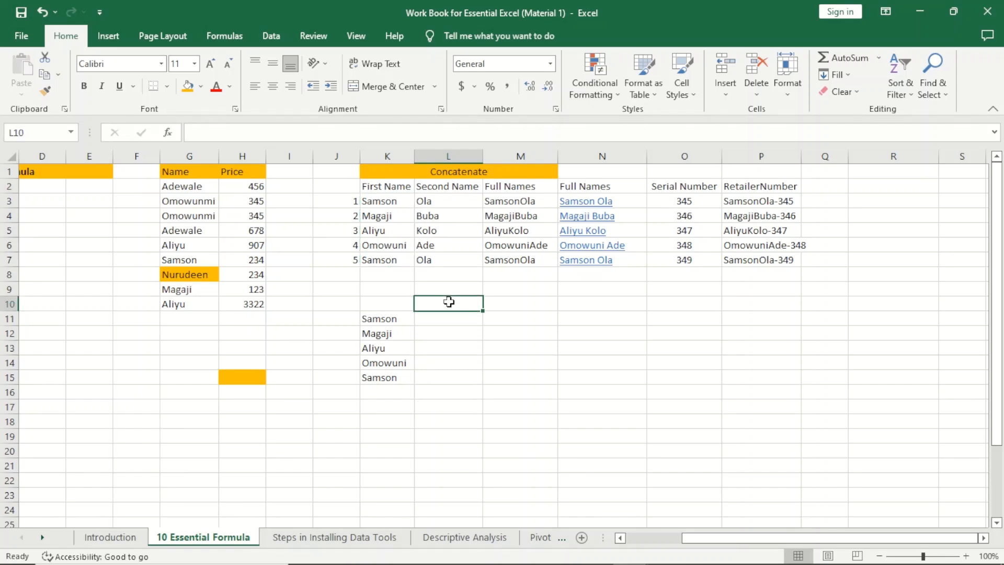
{"action": "left_click", "coordinate": [396, 306]}
{"action": "type", "text": "Names"}
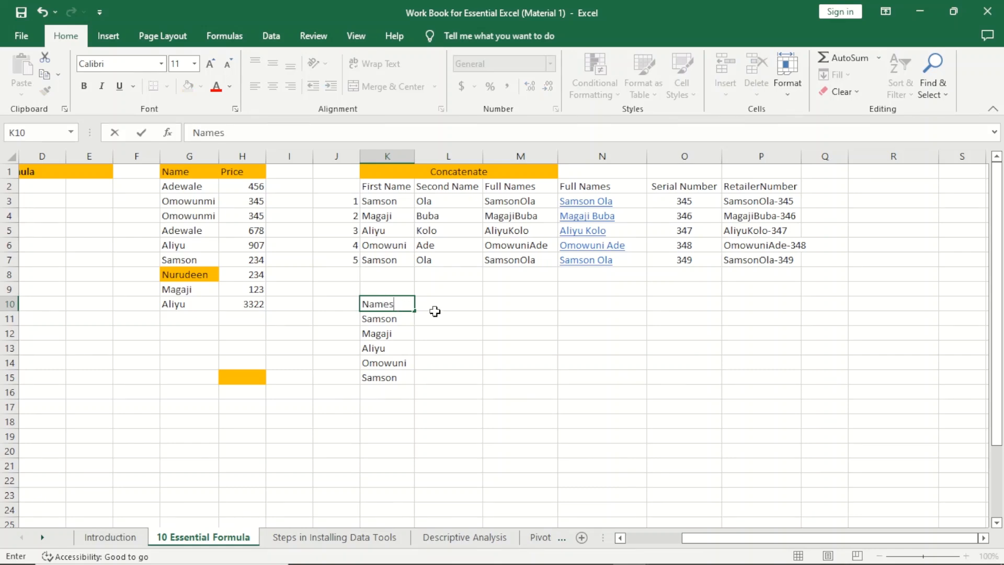
{"action": "left_click", "coordinate": [453, 311]}
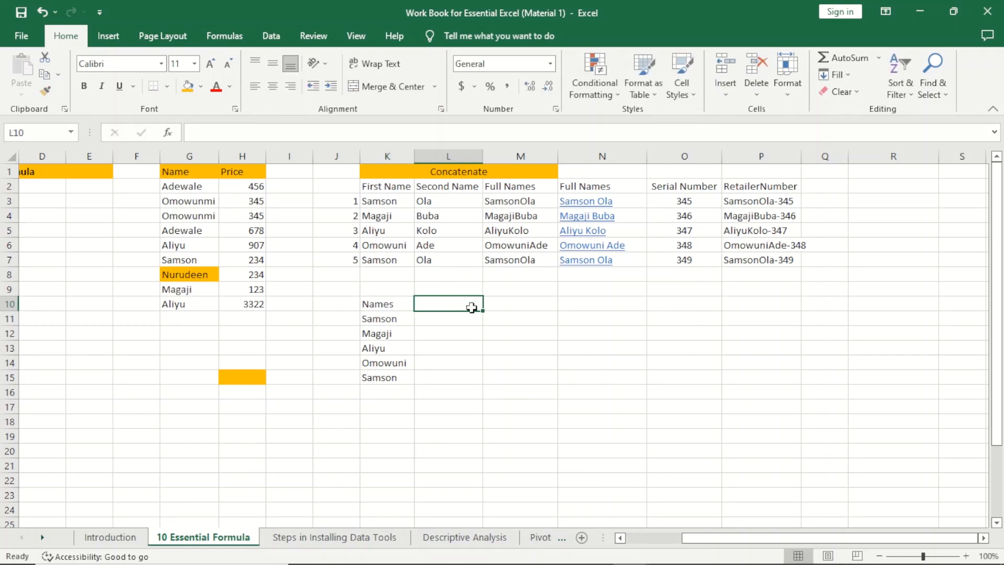
{"action": "type", "text": "Sc"}
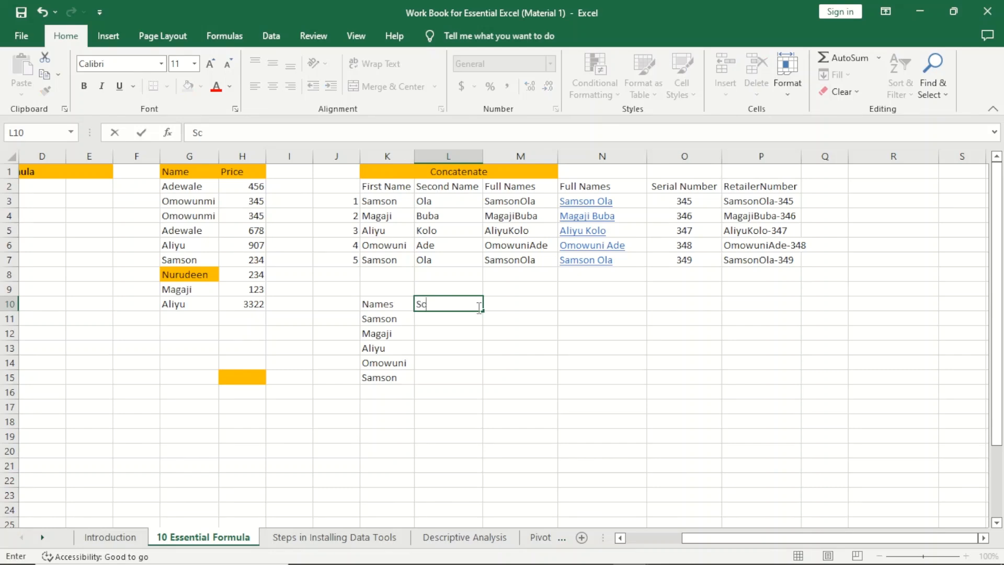
{"action": "type", "text": "ore"}
{"action": "left_click", "coordinate": [509, 304]}
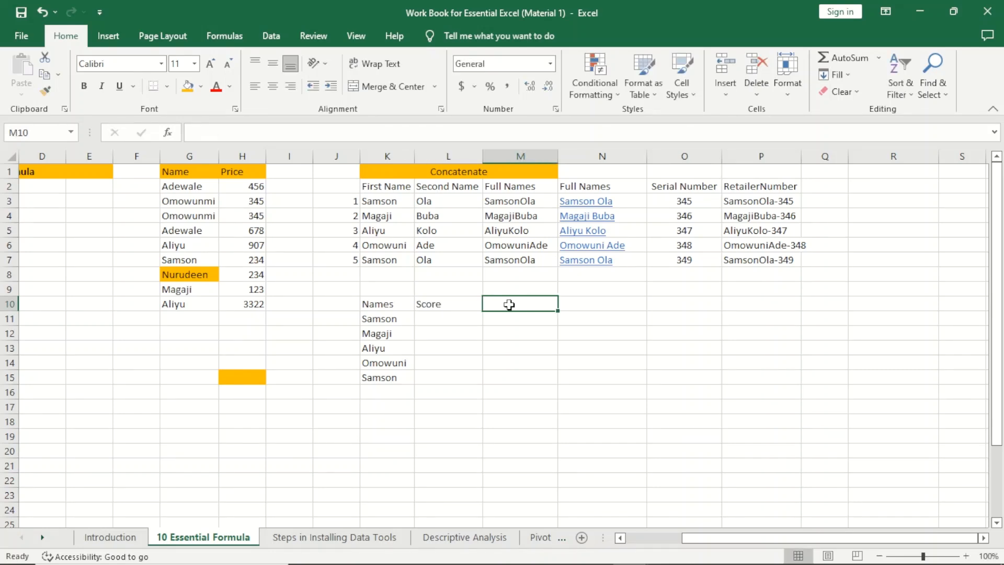
{"action": "type", "text": "Mark"}
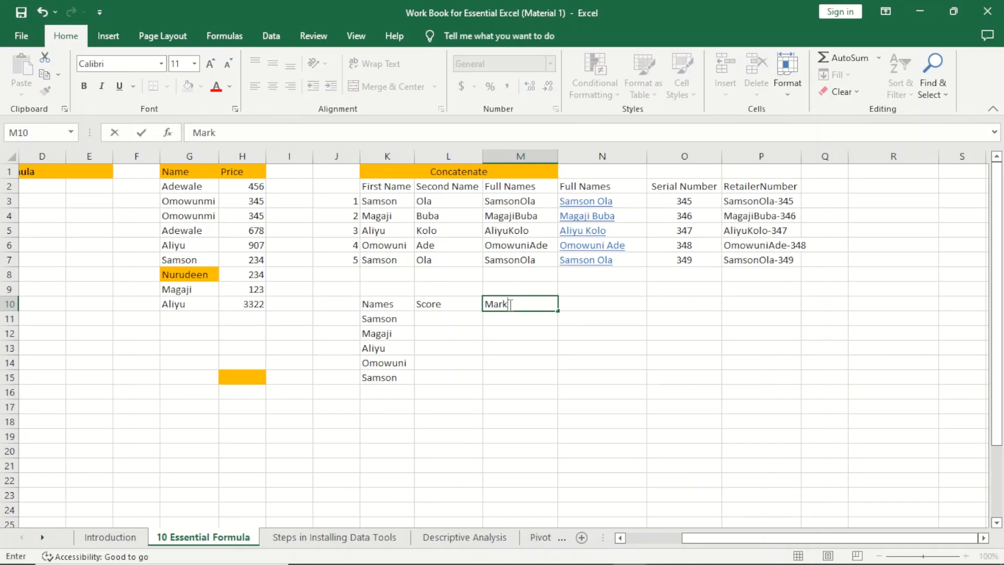
Step: Enter the scores 34, 25, 45 and 35 in L11:L14
{"action": "left_click", "coordinate": [453, 319]}
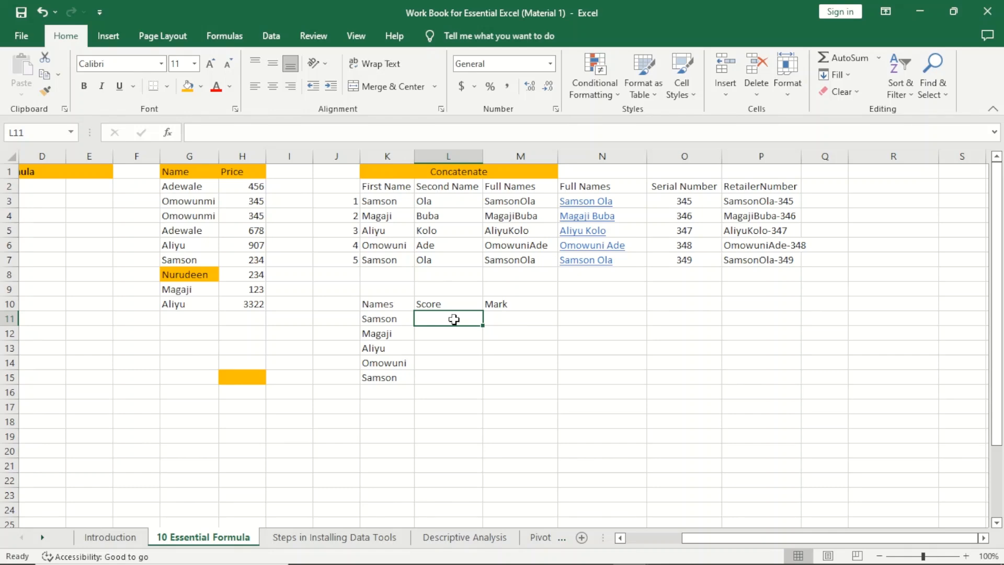
{"action": "type", "text": "34"}
{"action": "key", "text": "Return"}
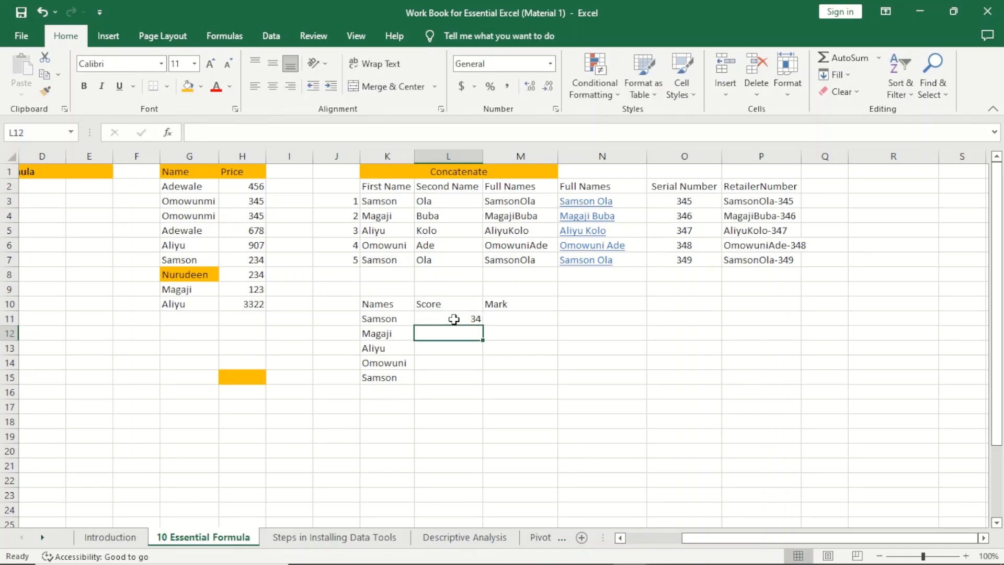
{"action": "type", "text": "25"}
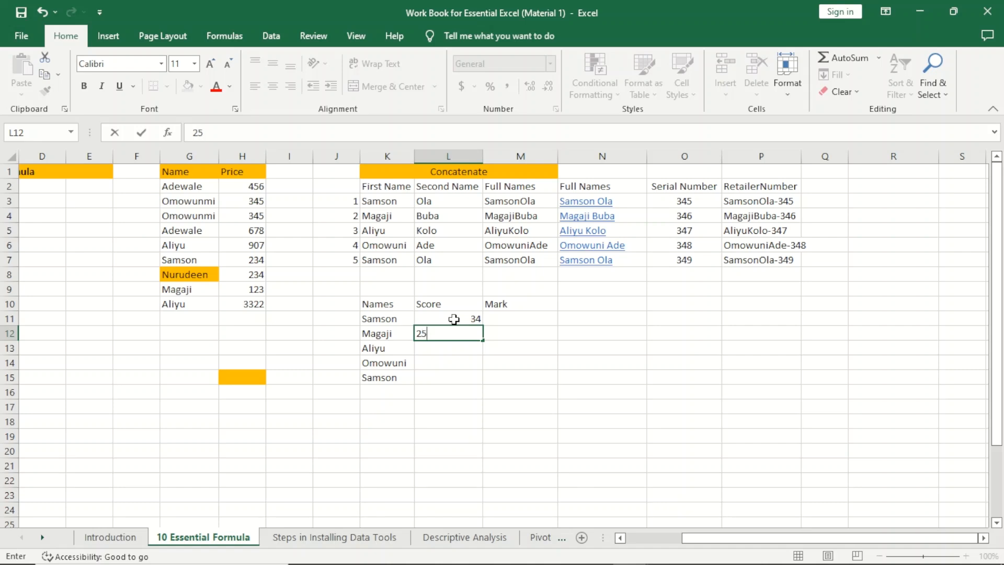
{"action": "key", "text": "Return"}
{"action": "type", "text": "45"}
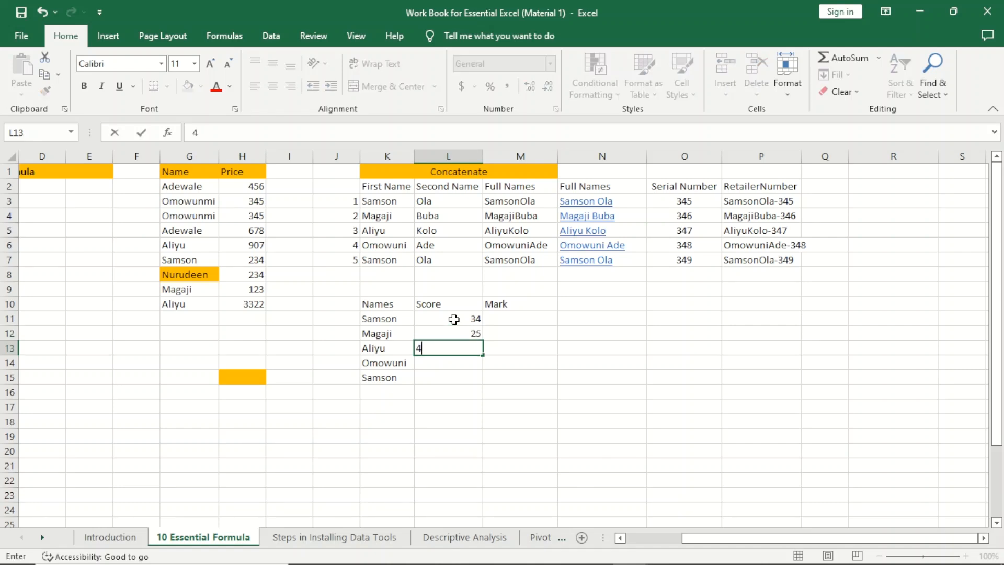
{"action": "key", "text": "Return"}
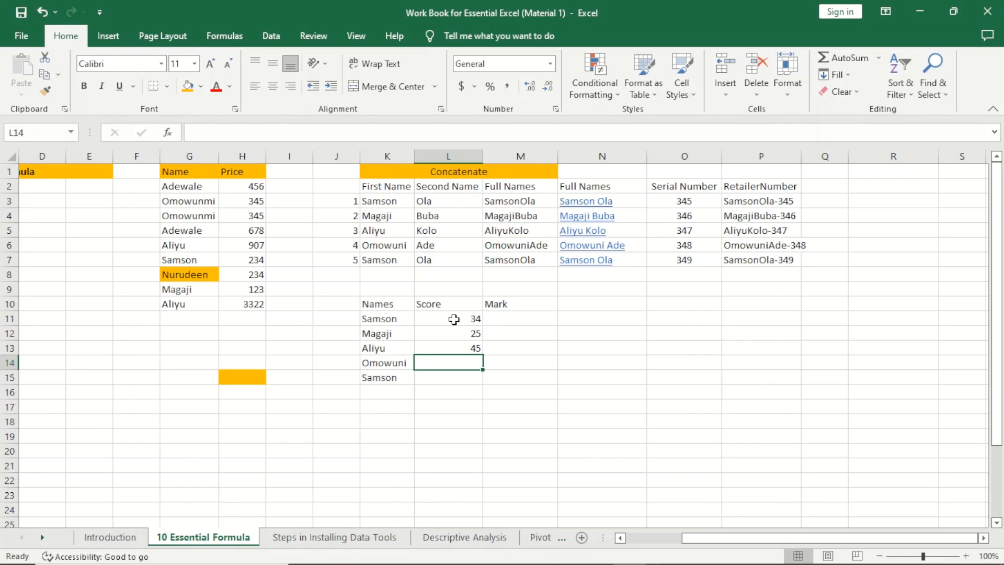
{"action": "type", "text": "35"}
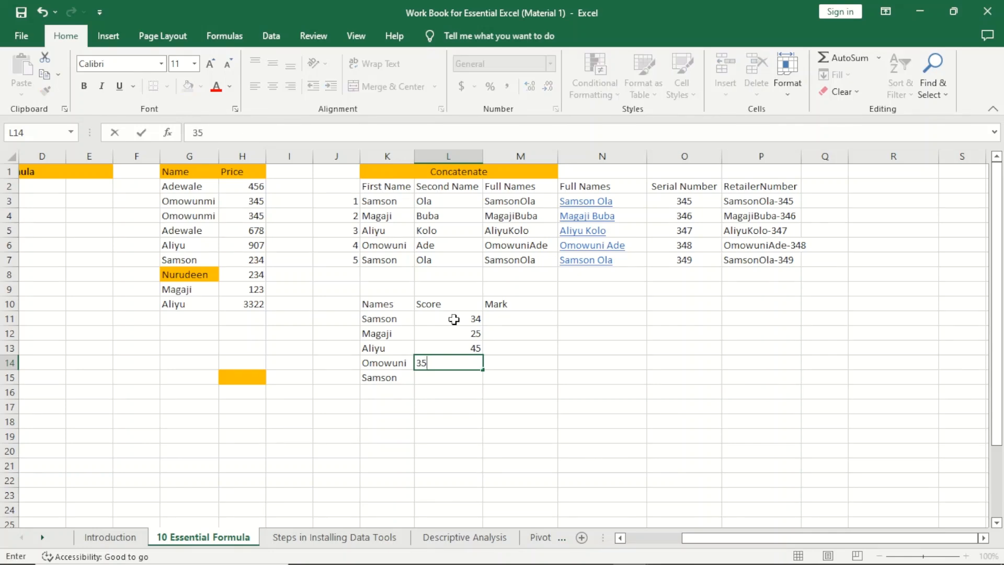
{"action": "key", "text": "Return"}
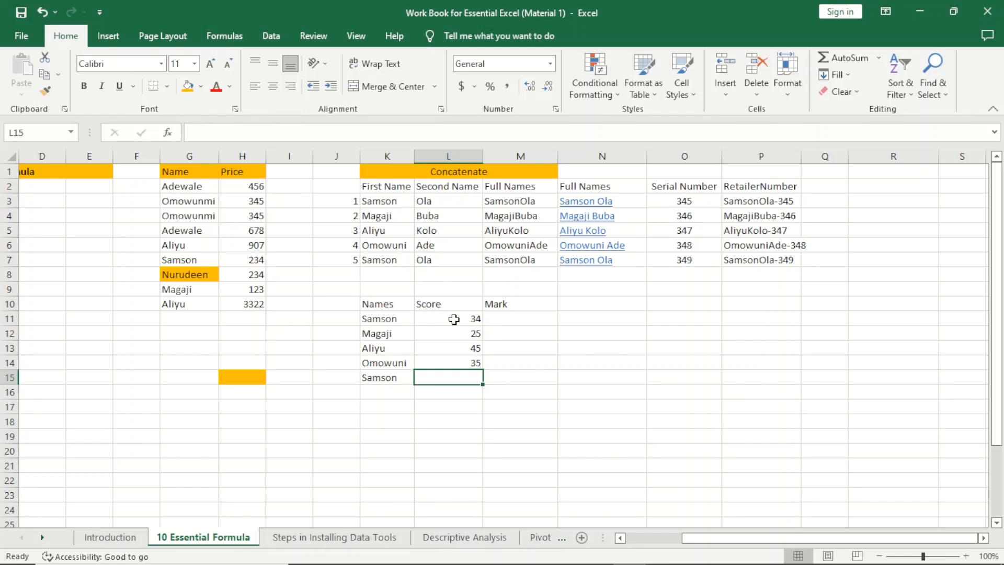
Step: Rename the fifth student to Segun and give a score of 50
{"action": "key", "text": "Left"}
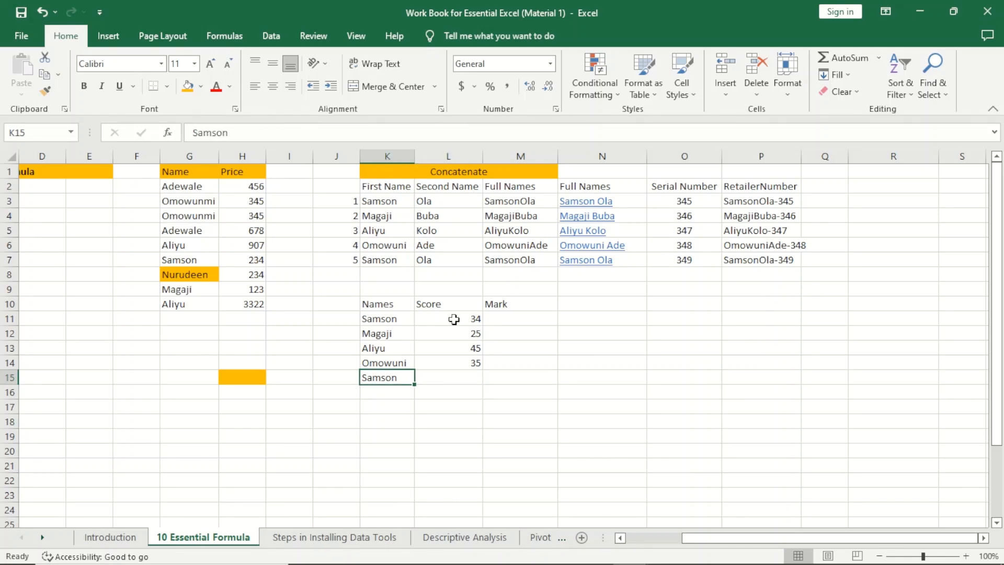
{"action": "type", "text": "Segun"}
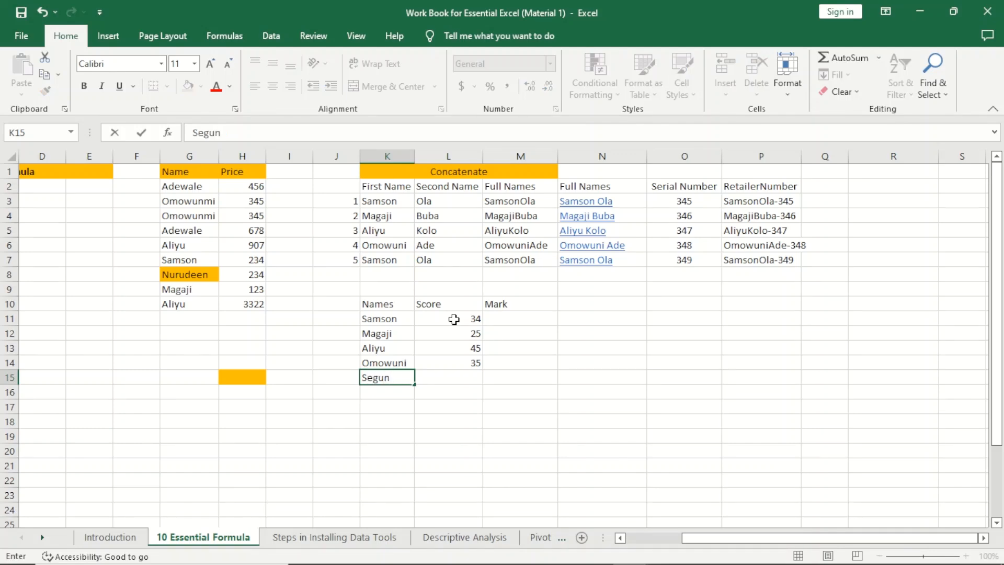
{"action": "key", "text": "Tab"}
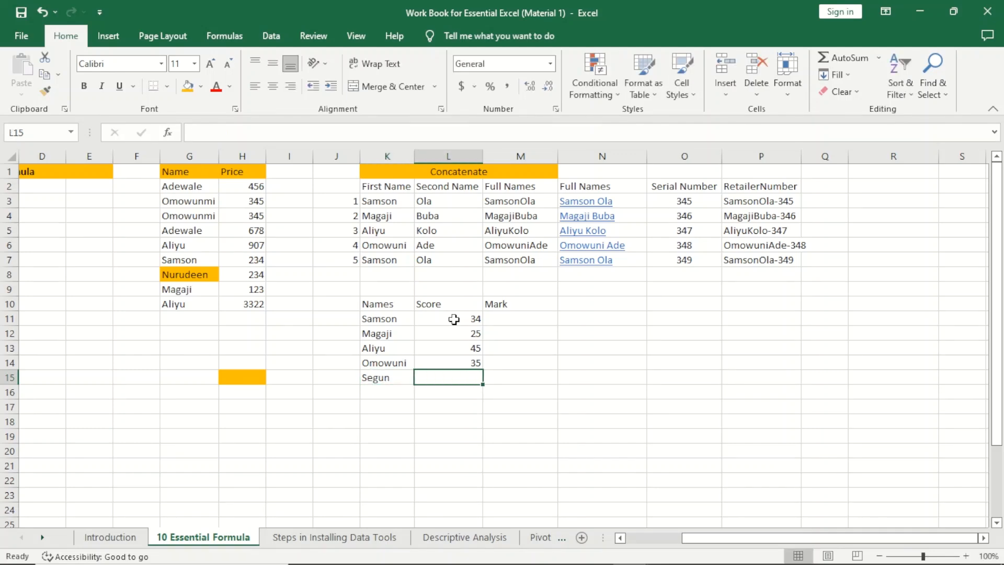
{"action": "type", "text": "50"}
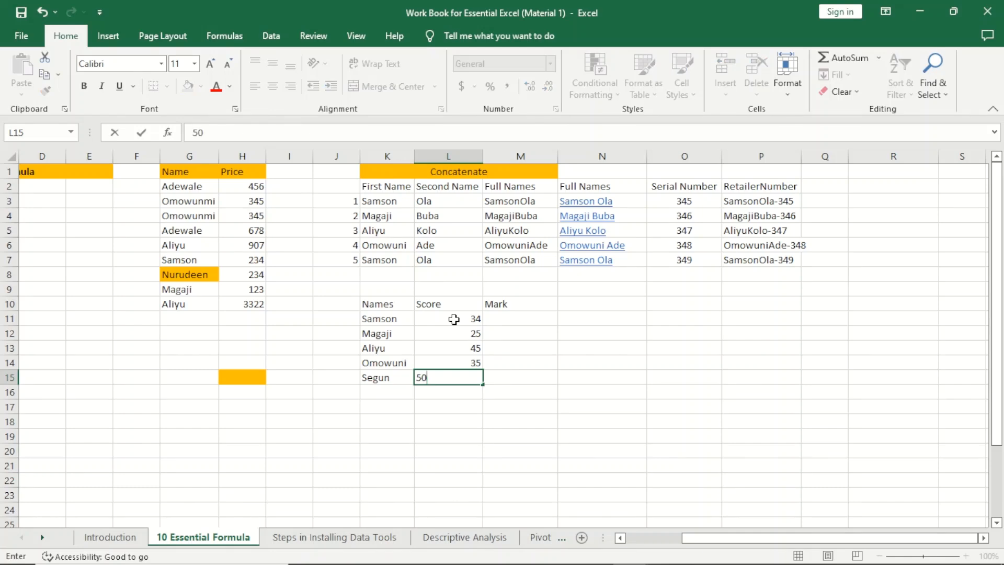
{"action": "left_click", "coordinate": [541, 345]}
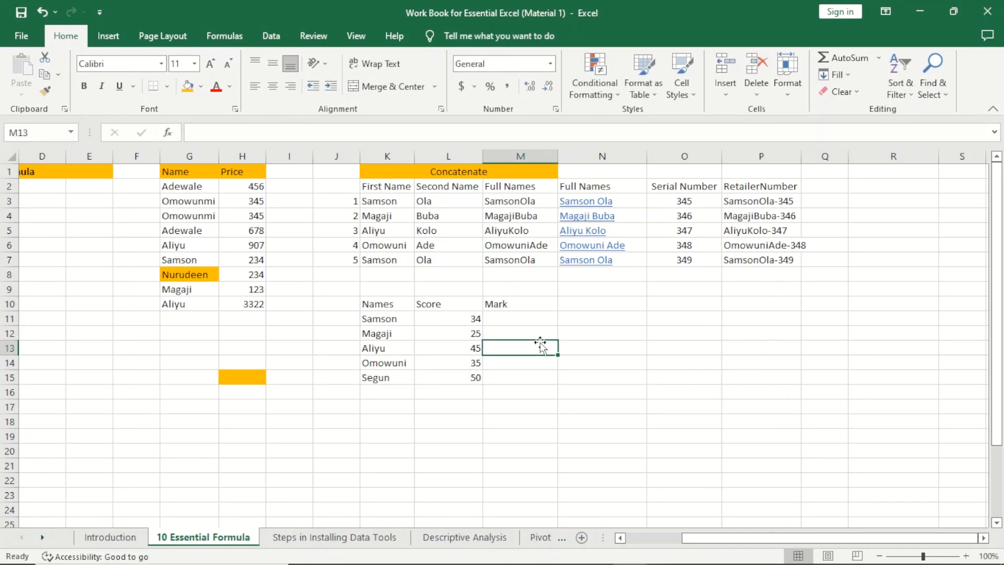
Step: Enter =IF(L11>40,"Congratulation",Try Again Later) in M11
{"action": "left_click", "coordinate": [505, 322]}
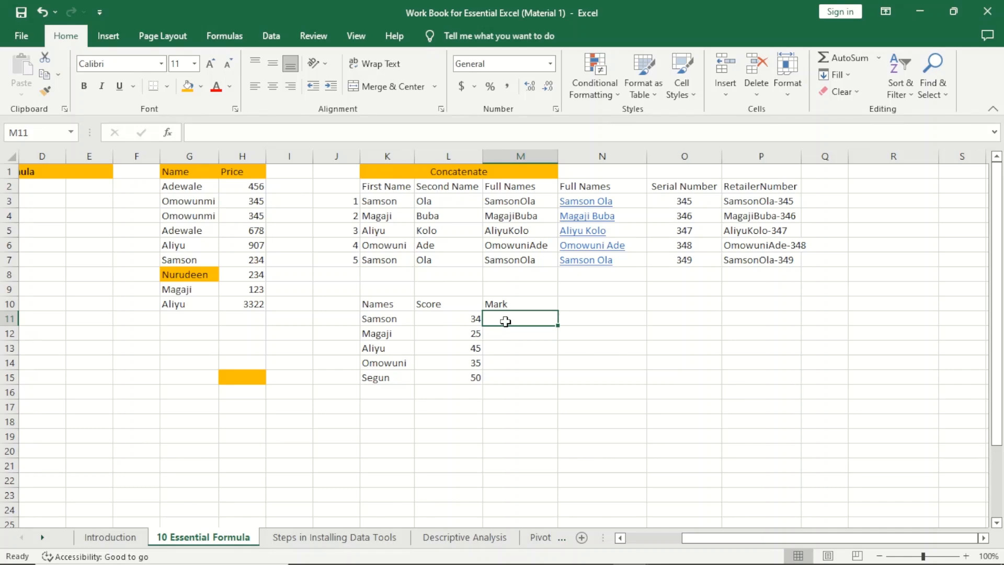
{"action": "type", "text": "="}
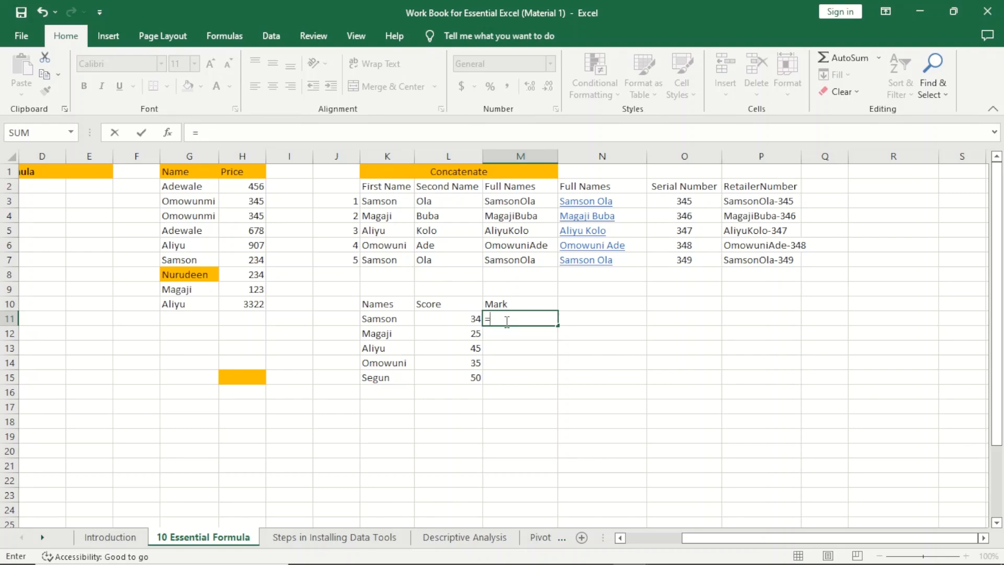
{"action": "type", "text": "IF("}
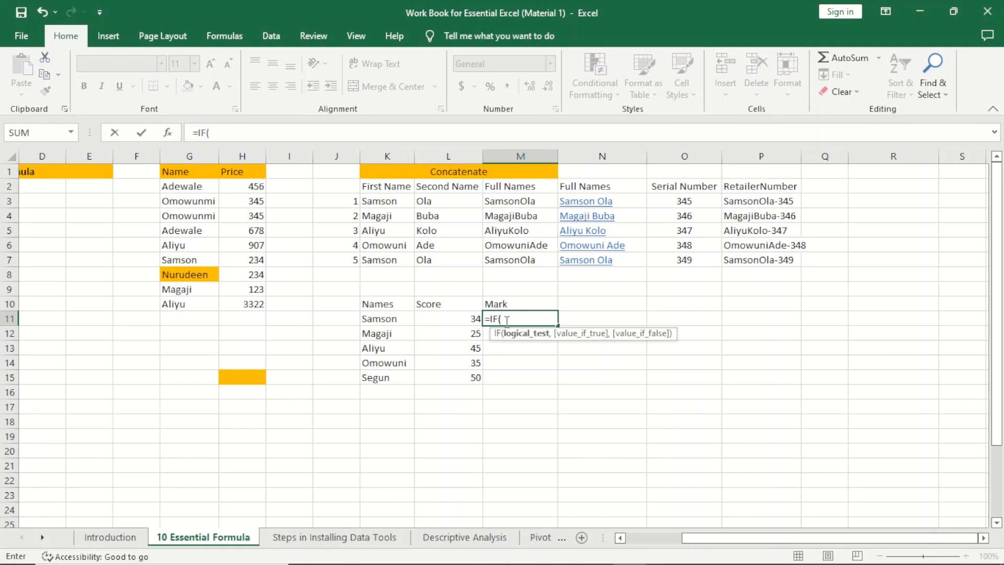
{"action": "left_click", "coordinate": [468, 319]}
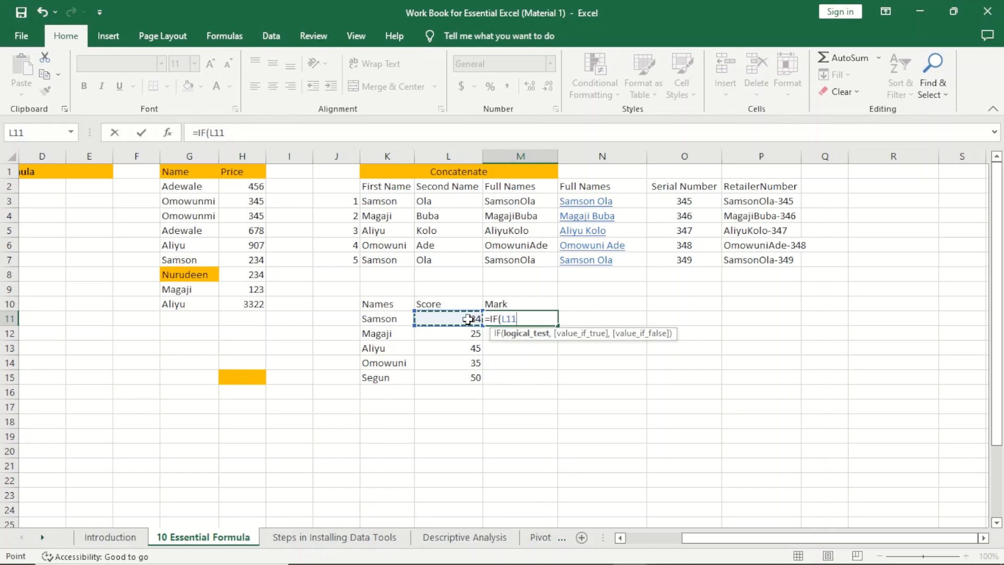
{"action": "type", "text": ">40,"}
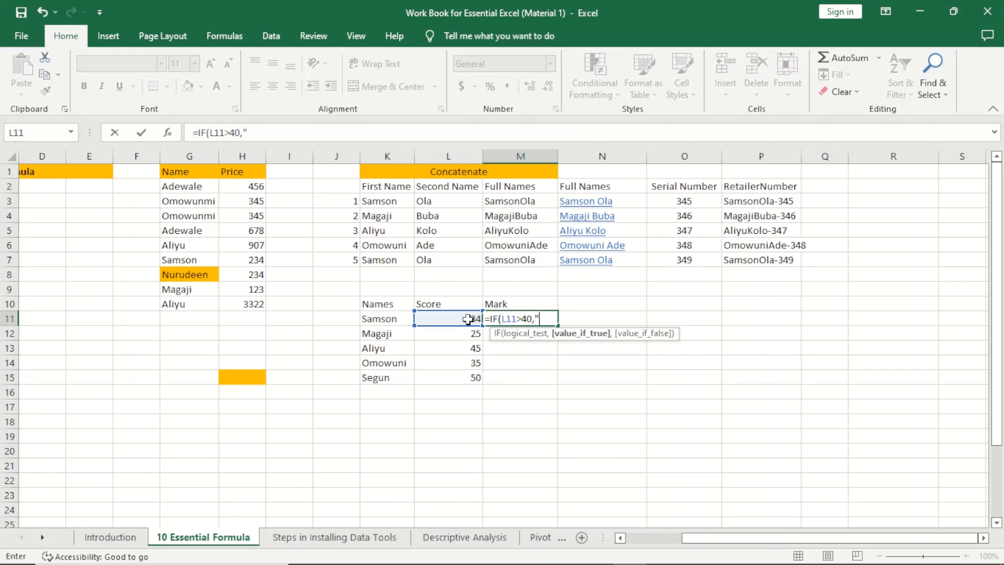
{"action": "type", "text": "\"Cob"}
{"action": "key", "text": "BackSpace"}
{"action": "type", "text": "ngratulatio"}
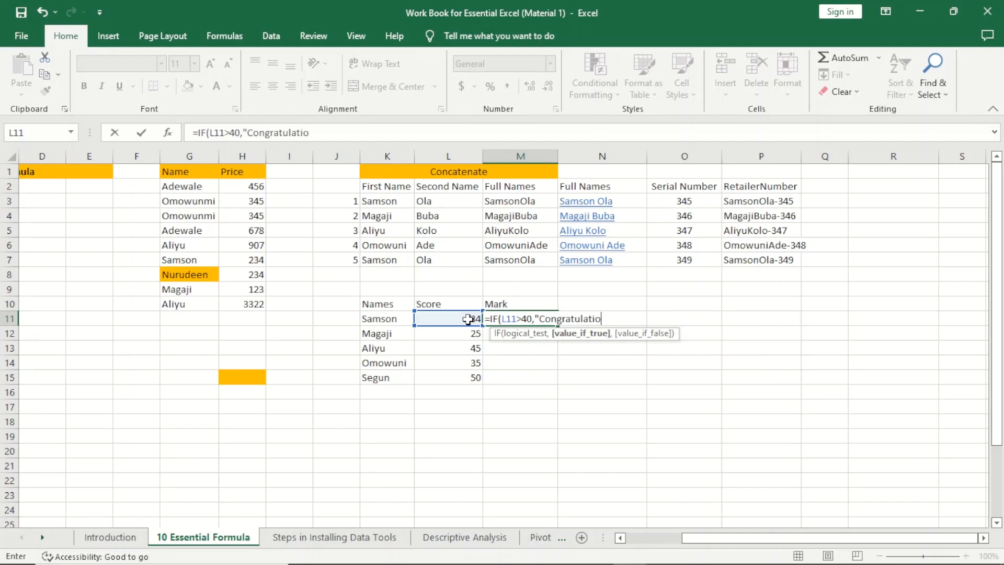
{"action": "type", "text": "n\","}
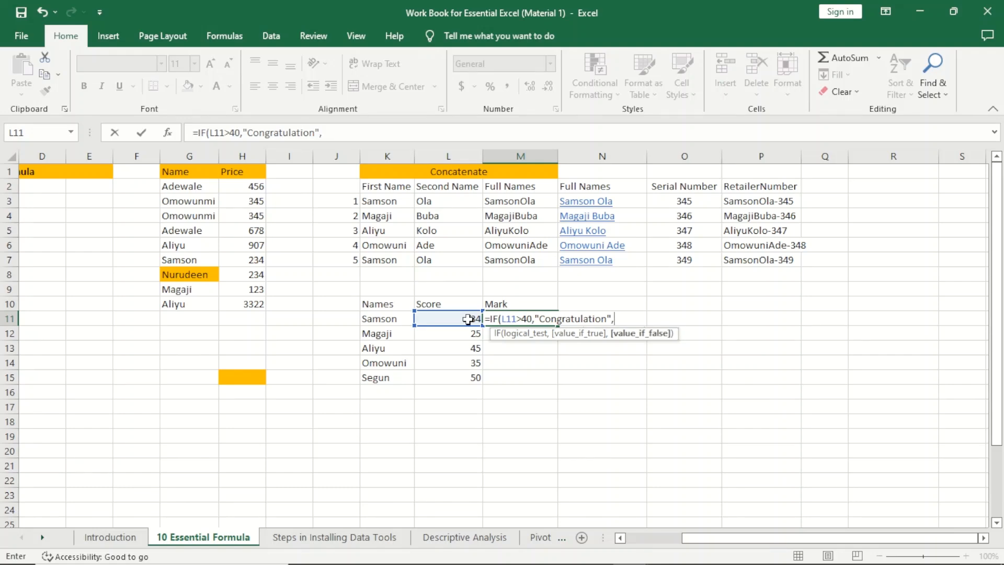
{"action": "type", "text": "Try Again Later)"}
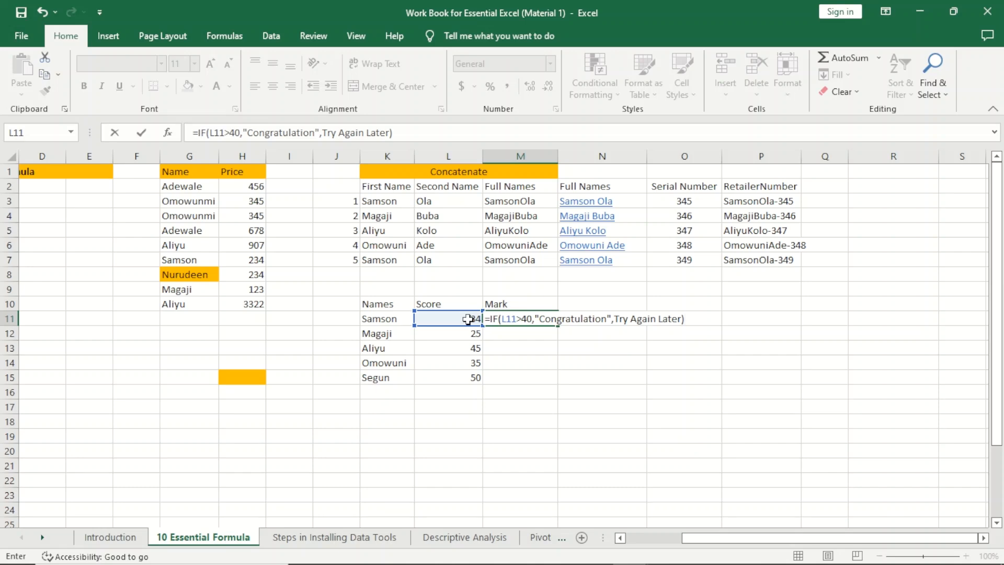
{"action": "key", "text": "Return"}
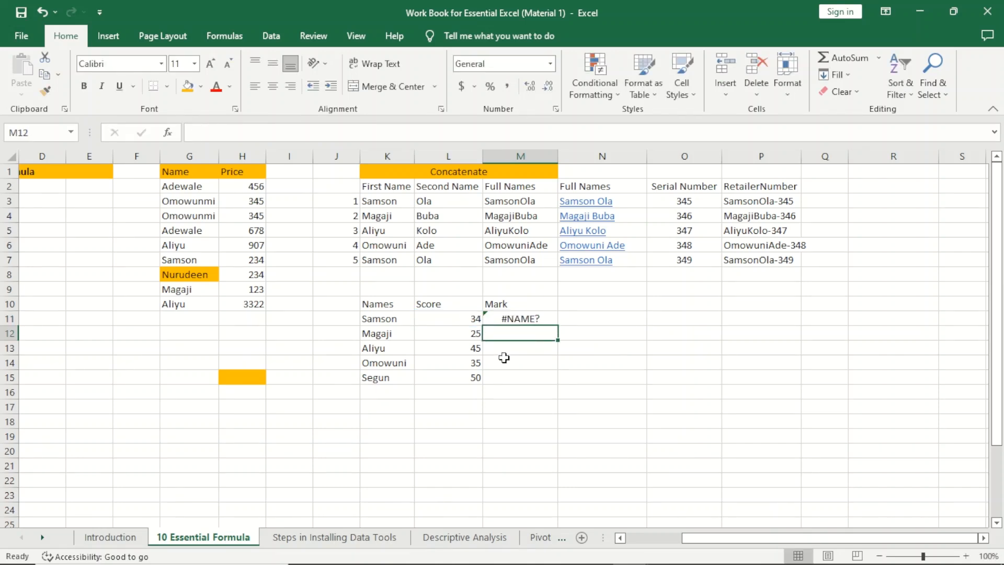
Step: Fill M11's IF formula down to M15 and inspect the formulas in M13 and M11
{"action": "left_click", "coordinate": [520, 319]}
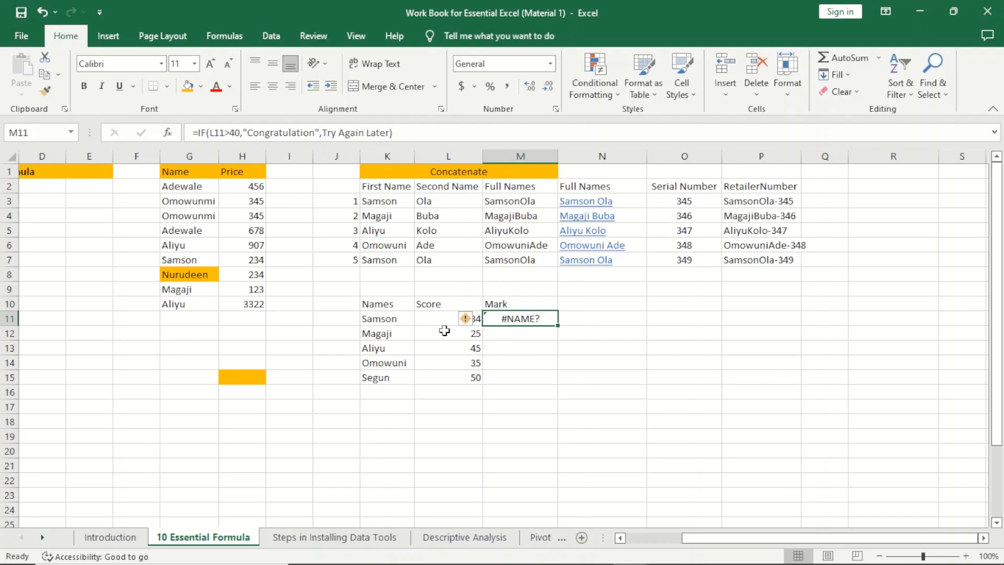
{"action": "left_click_drag", "start_coordinate": [563, 331], "coordinate": [563, 384]}
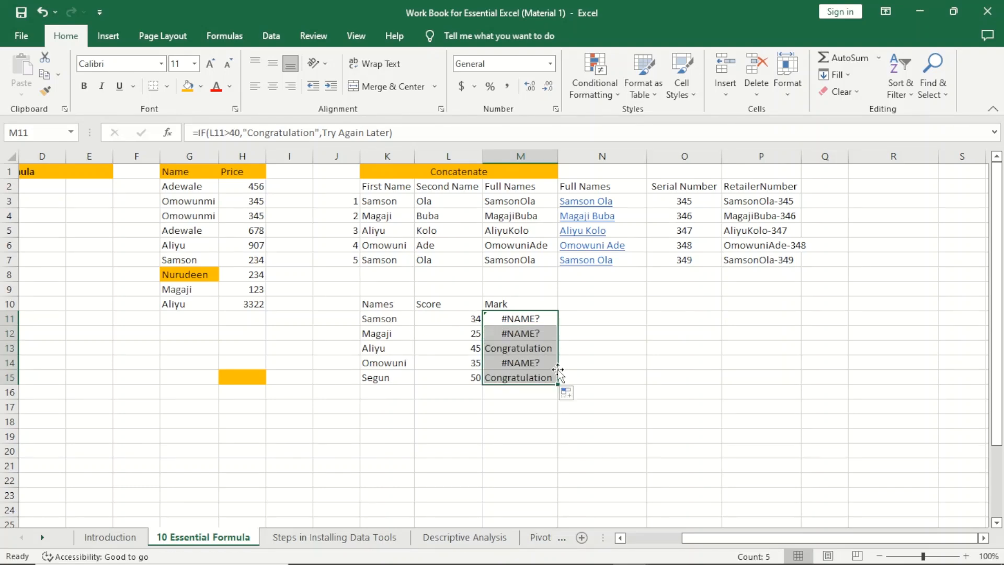
{"action": "left_click", "coordinate": [640, 369]}
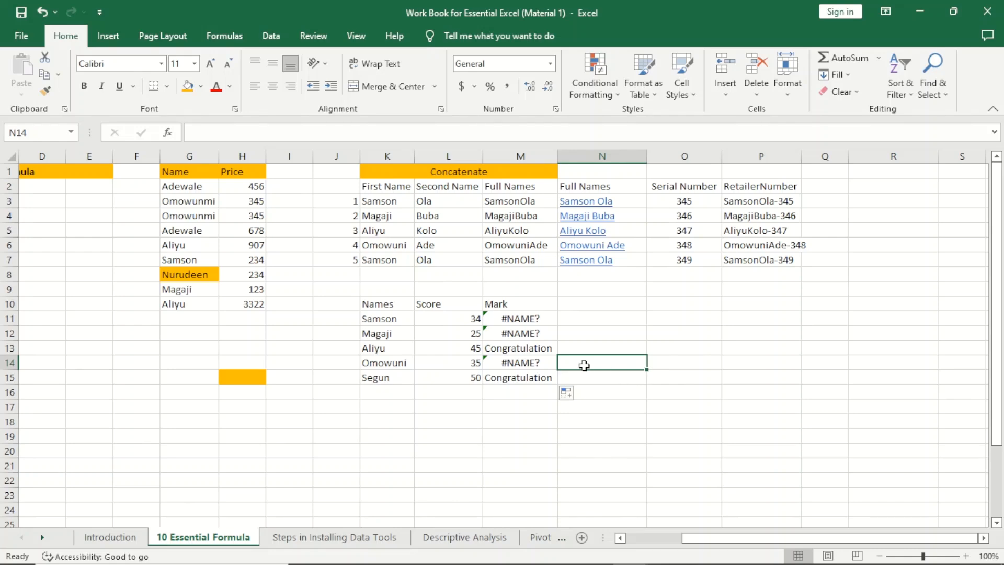
{"action": "left_click", "coordinate": [510, 351]}
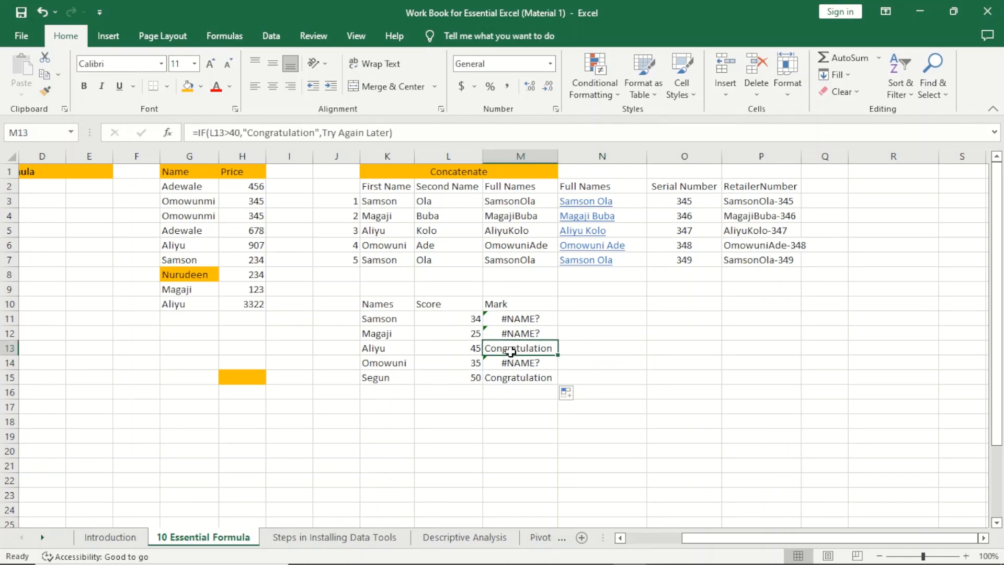
{"action": "left_click", "coordinate": [521, 321]}
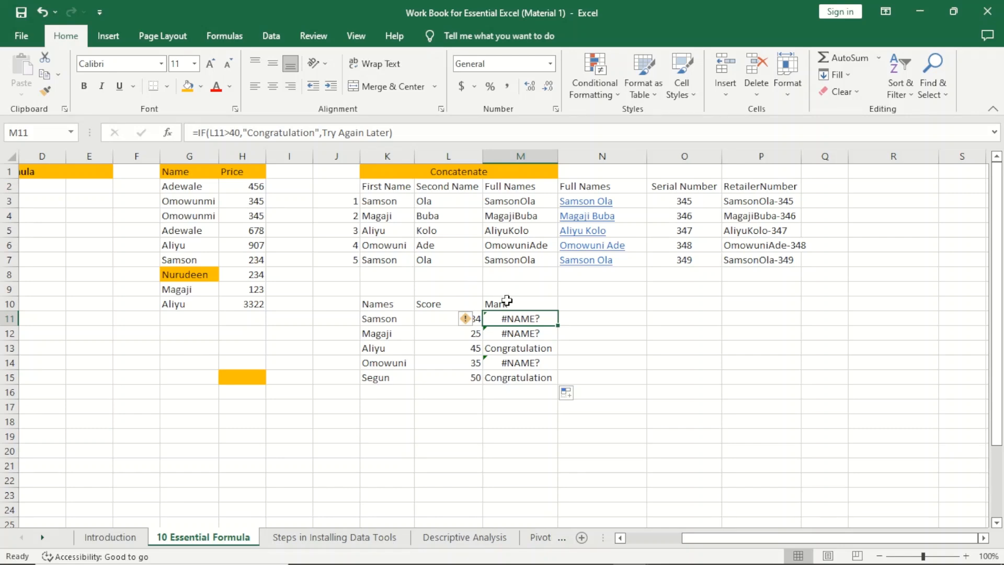
Step: Put quotation marks around Try Again Later in M11's formula
{"action": "double_click", "coordinate": [517, 315]}
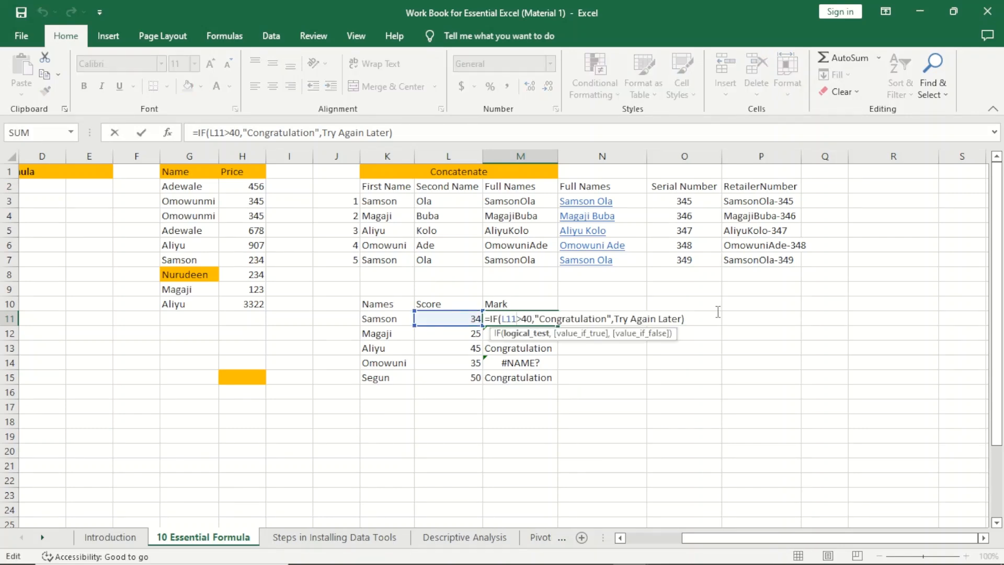
{"action": "left_click", "coordinate": [613, 318]}
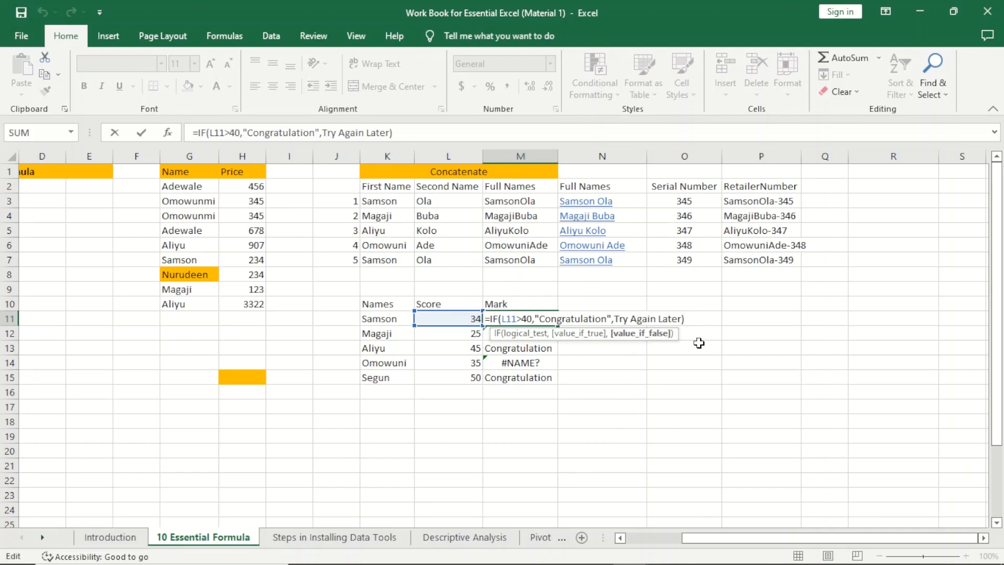
{"action": "type", "text": "\""}
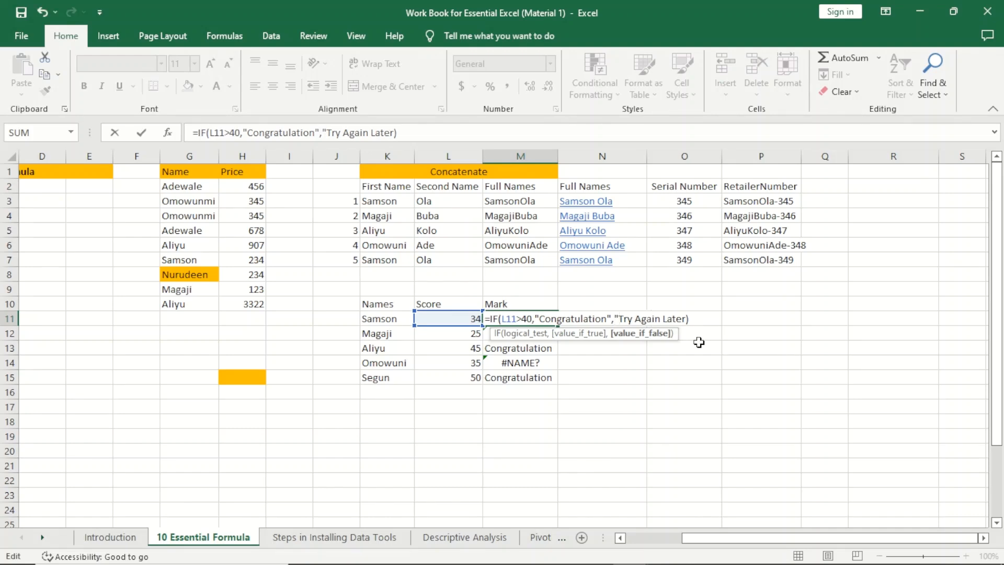
{"action": "left_click", "coordinate": [683, 318]}
{"action": "type", "text": "\""}
{"action": "key", "text": "Return"}
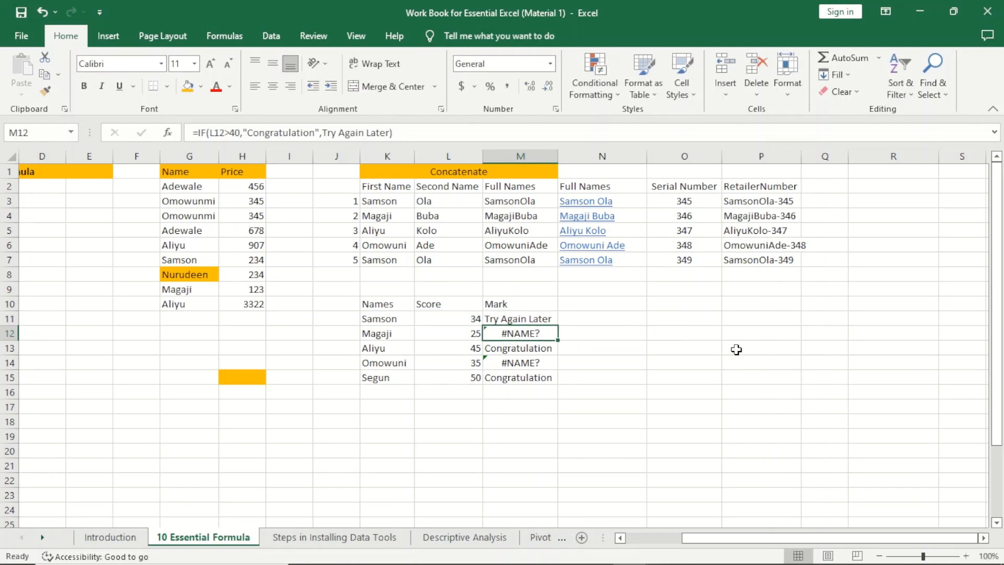
Step: Refill the corrected Mark formula from M11 down to M15
{"action": "left_click", "coordinate": [541, 319]}
{"action": "left_click_drag", "start_coordinate": [559, 327], "coordinate": [555, 390]}
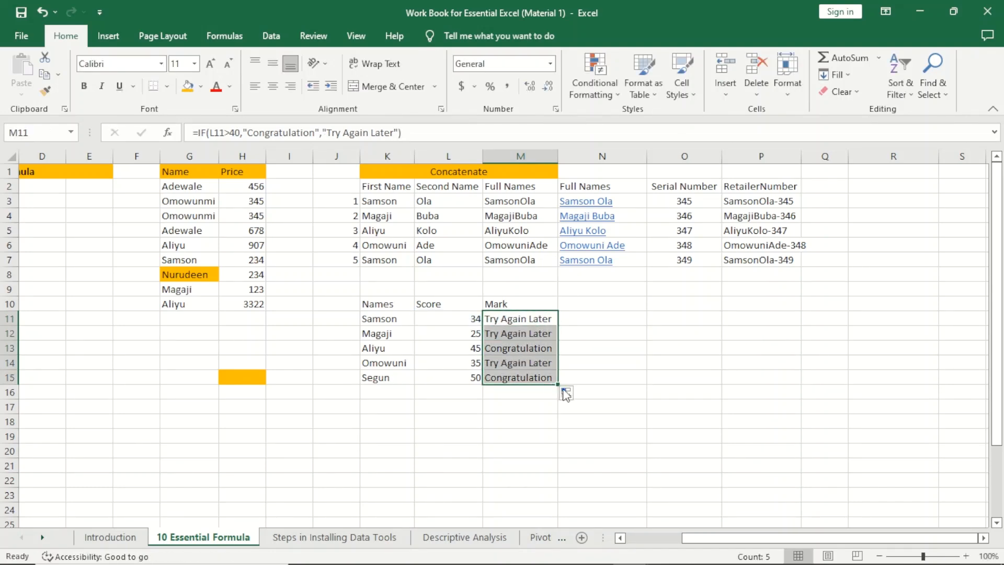
{"action": "left_click", "coordinate": [682, 362]}
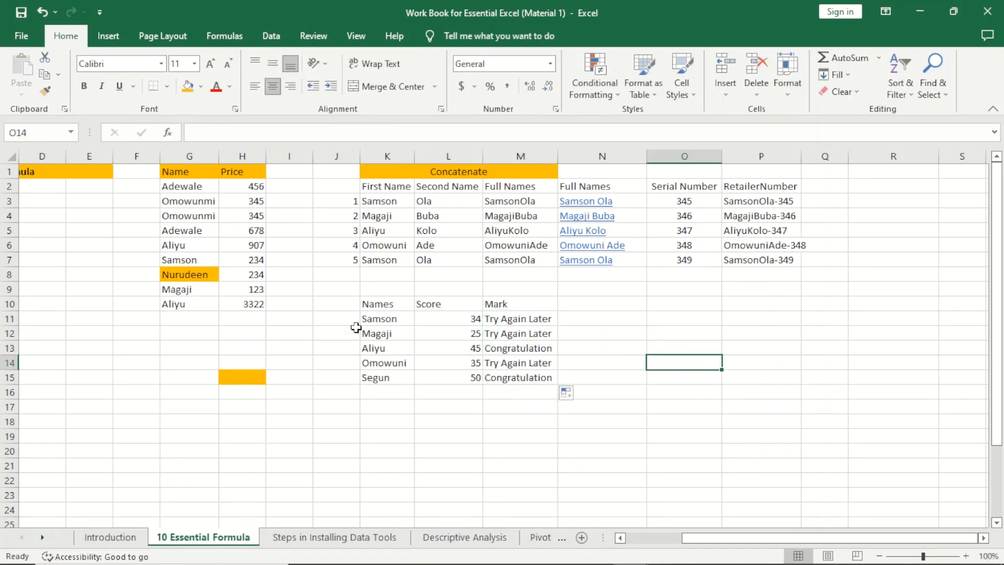
{"action": "left_click", "coordinate": [398, 320]}
{"action": "left_click", "coordinate": [443, 321]}
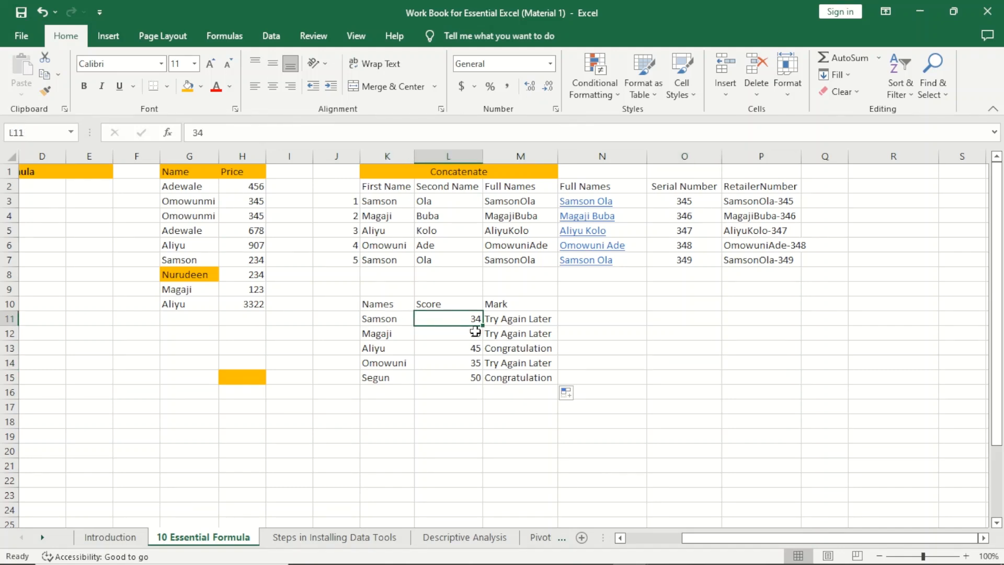
{"action": "left_click", "coordinate": [521, 322]}
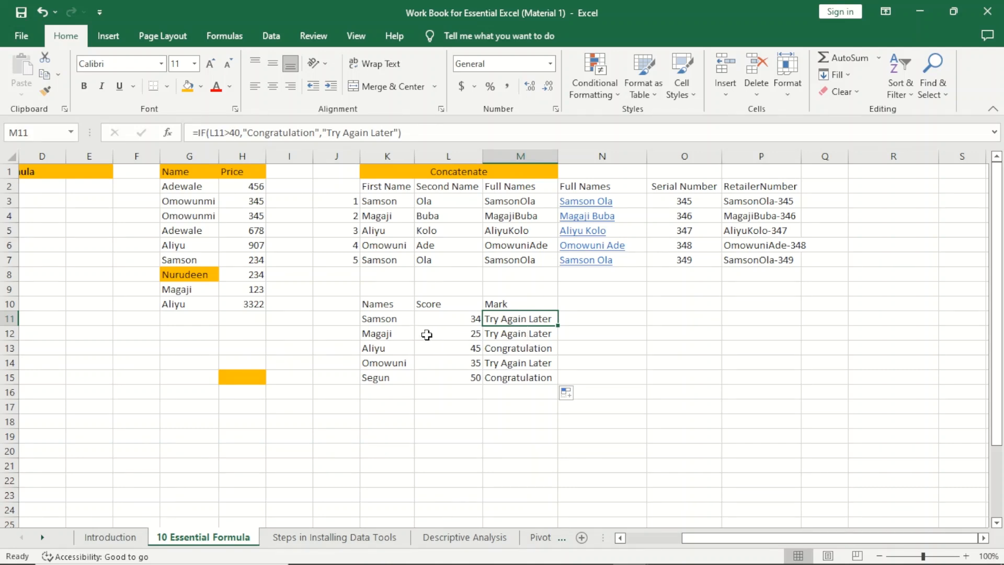
{"action": "left_click", "coordinate": [444, 337]}
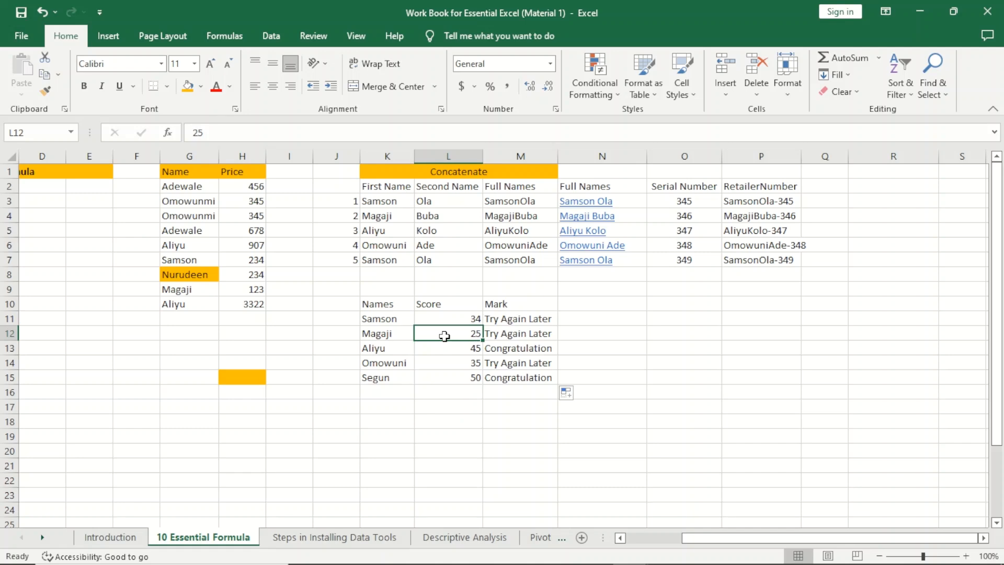
{"action": "left_click", "coordinate": [505, 346]}
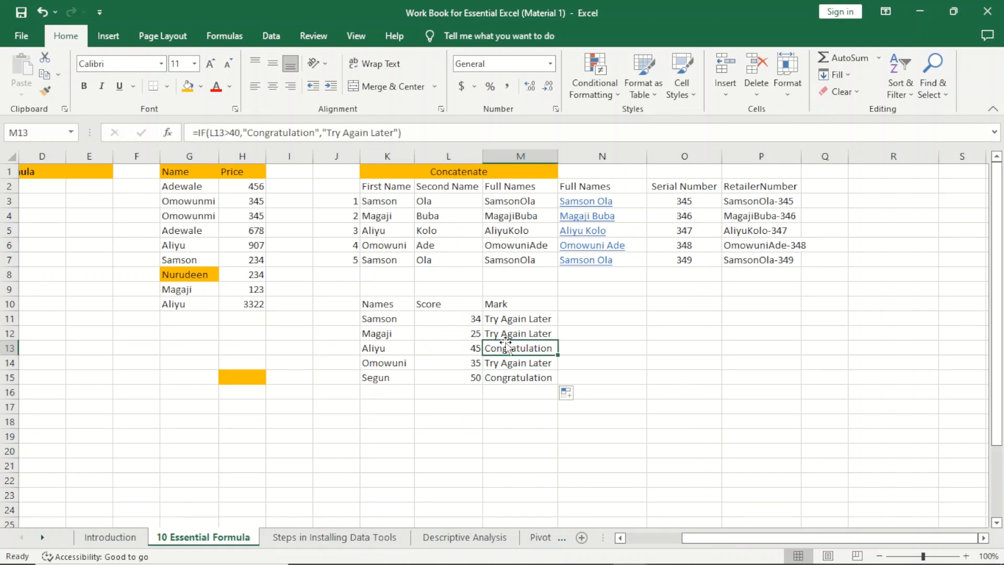
{"action": "left_click", "coordinate": [476, 333]}
{"action": "left_click", "coordinate": [523, 339]}
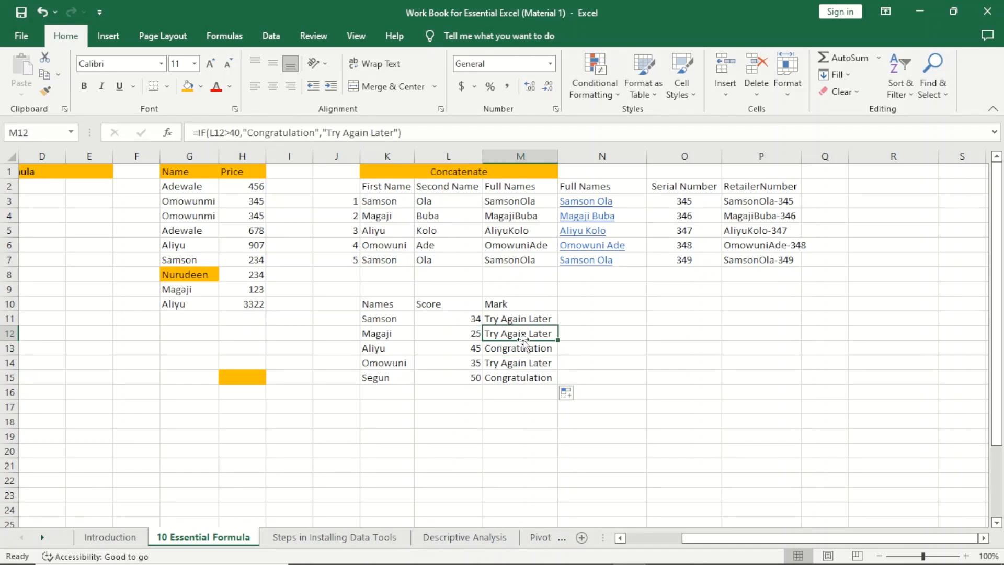
{"action": "left_click", "coordinate": [375, 352]}
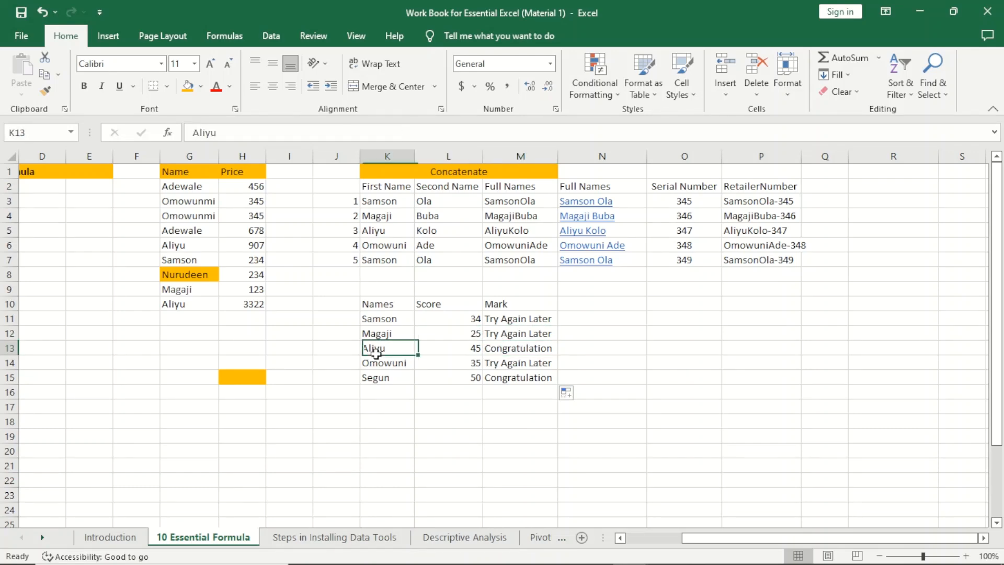
{"action": "left_click", "coordinate": [457, 351]}
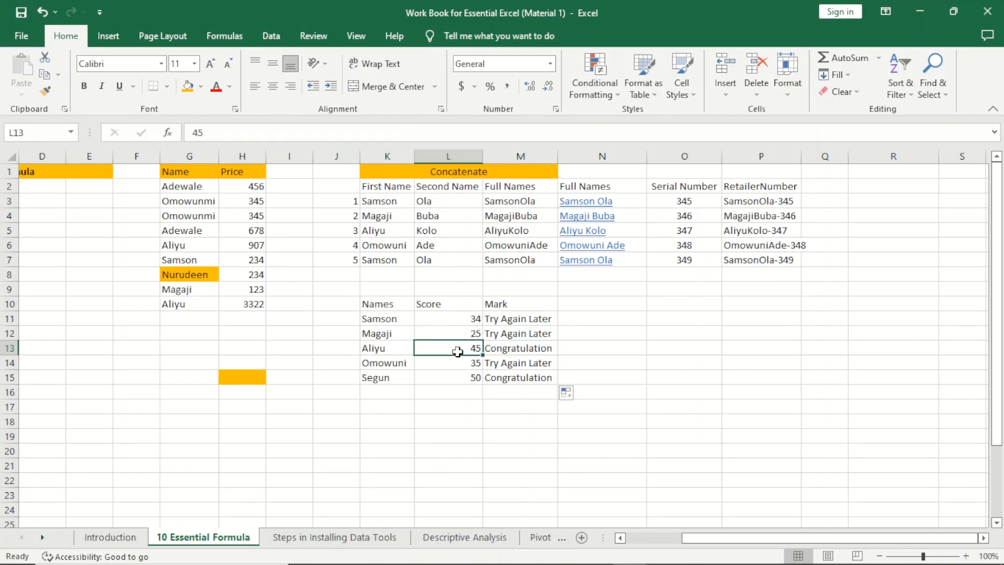
{"action": "left_click", "coordinate": [509, 351]}
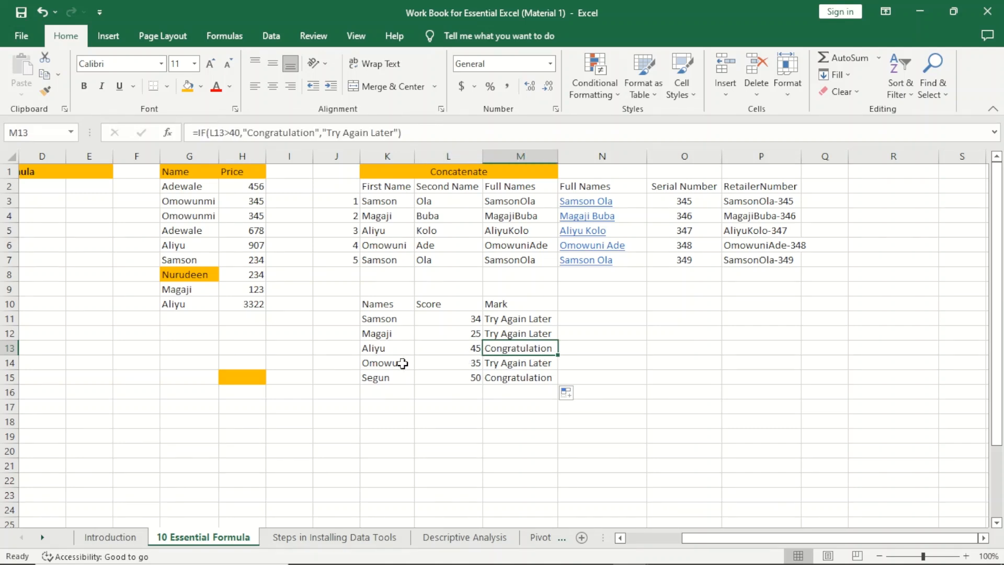
{"action": "left_click", "coordinate": [535, 363]}
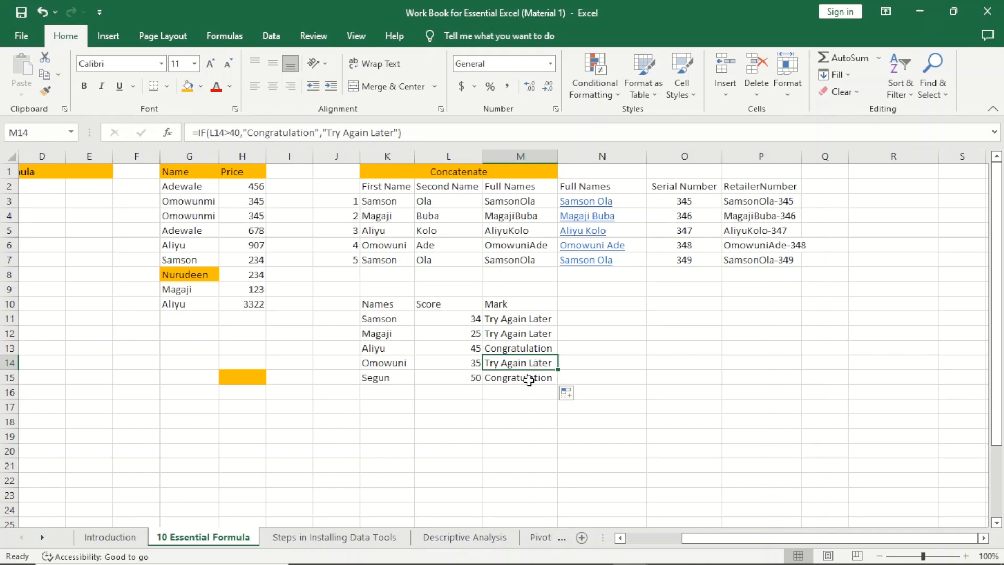
{"action": "left_click", "coordinate": [385, 380]}
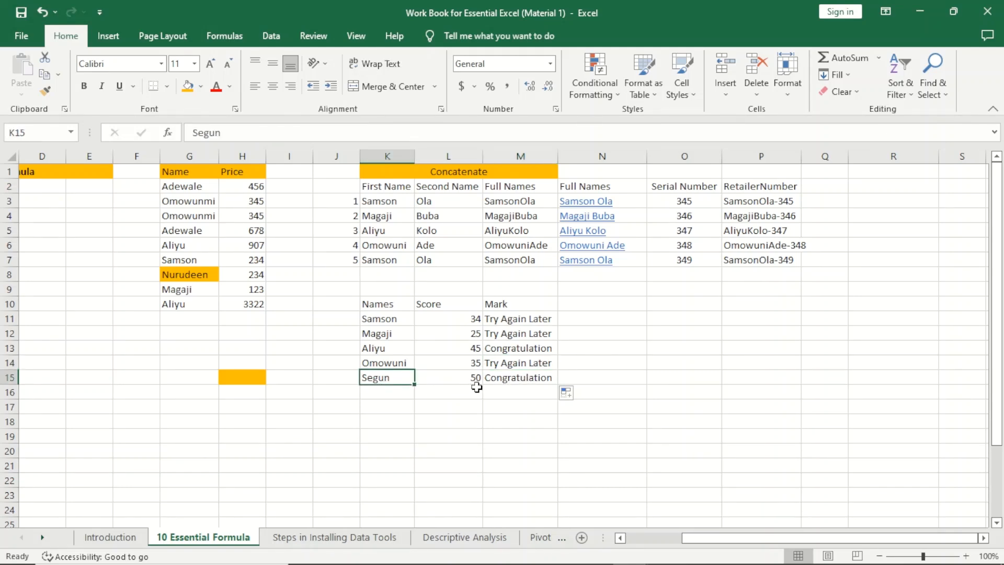
{"action": "left_click", "coordinate": [521, 380]}
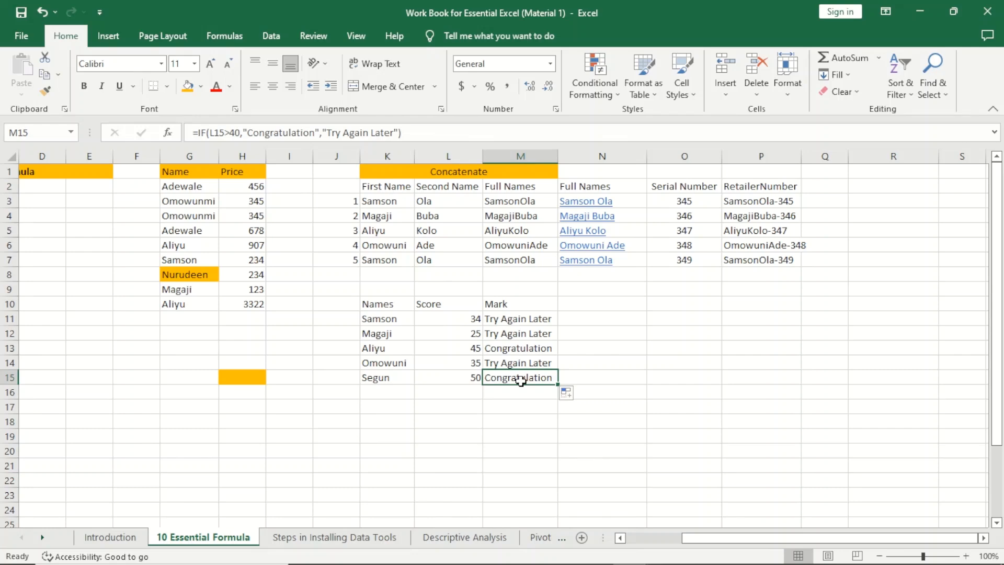
{"action": "left_click", "coordinate": [594, 316]}
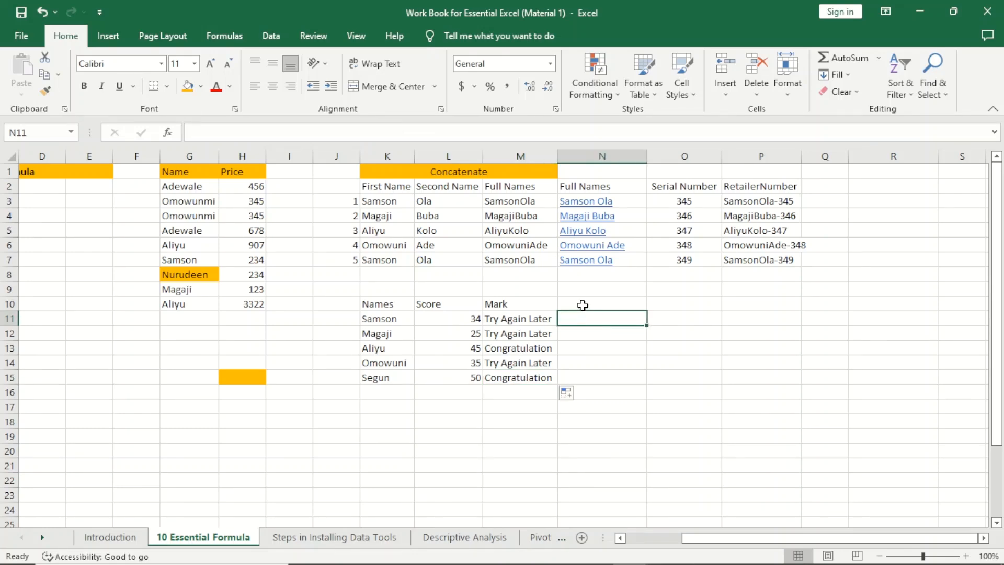
Step: Enter =IF(L11<30,H10/50,"Fail") in N11
{"action": "left_click", "coordinate": [583, 305]}
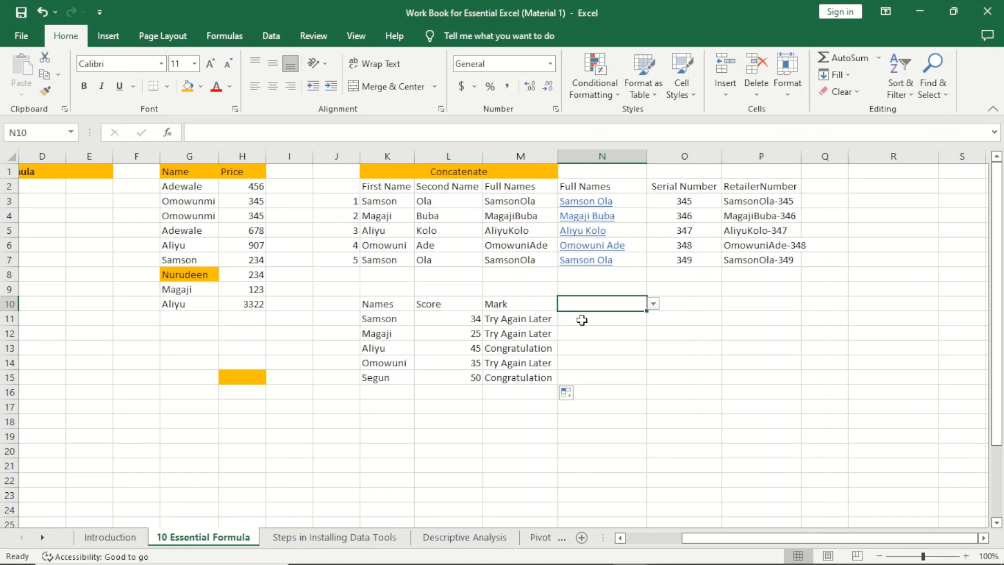
{"action": "left_click", "coordinate": [582, 320]}
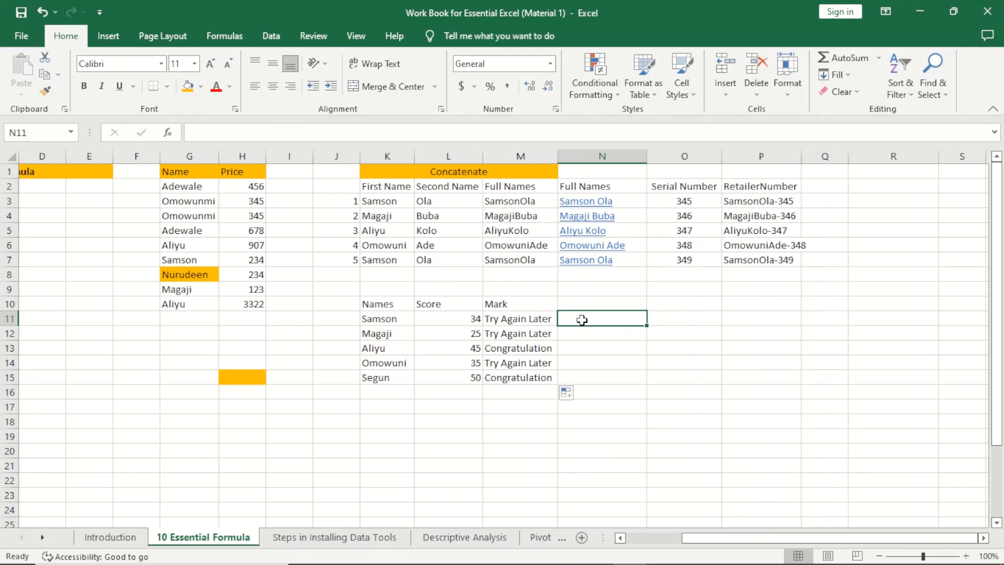
{"action": "type", "text": "="}
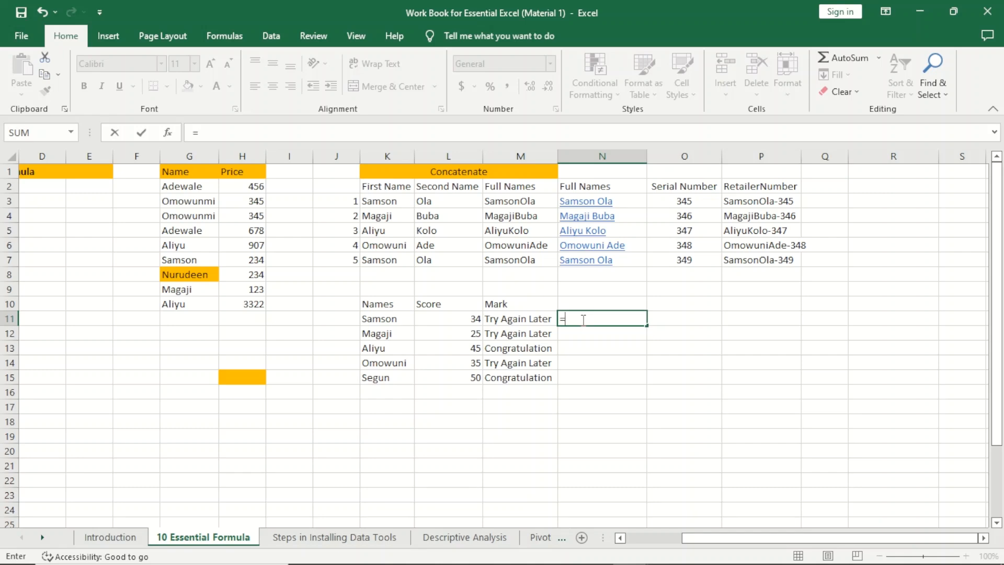
{"action": "type", "text": "if"}
{"action": "key", "text": "Tab"}
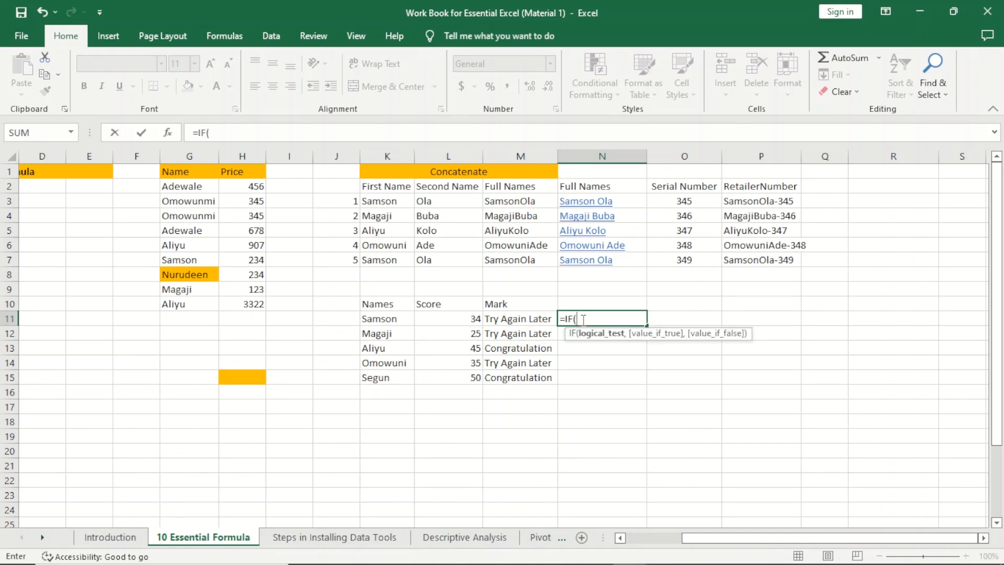
{"action": "left_click", "coordinate": [458, 318]}
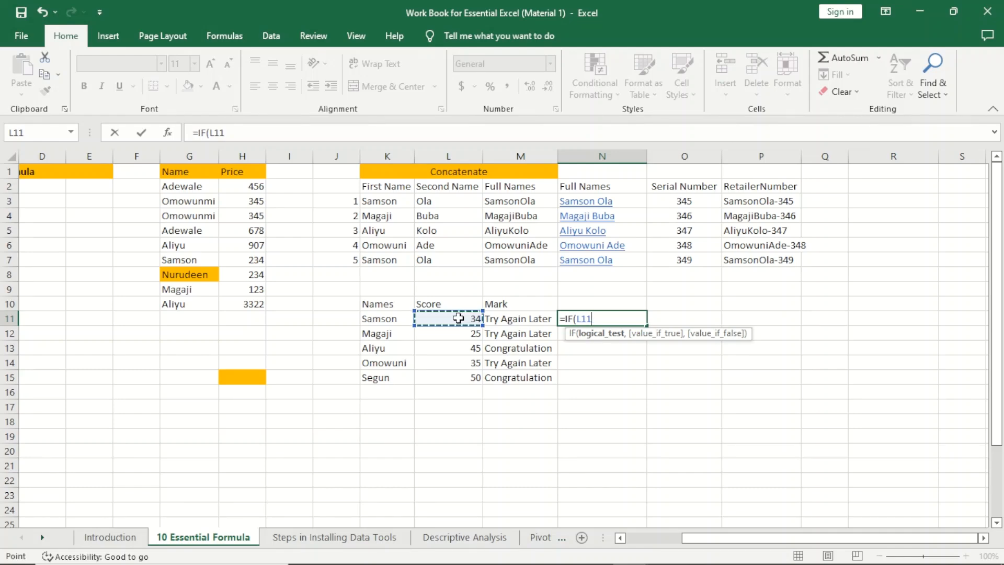
{"action": "type", "text": "<30"}
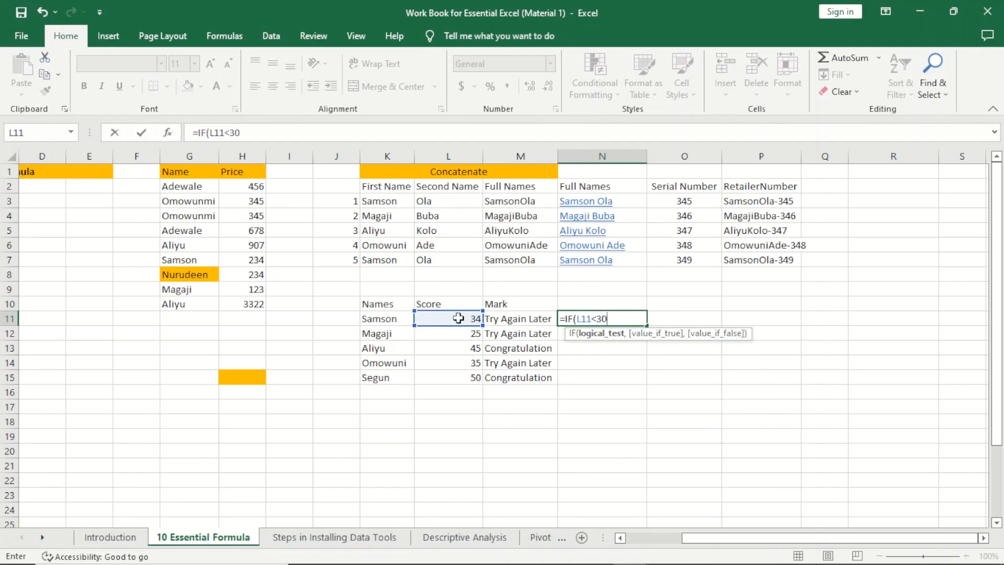
{"action": "type", "text": ","}
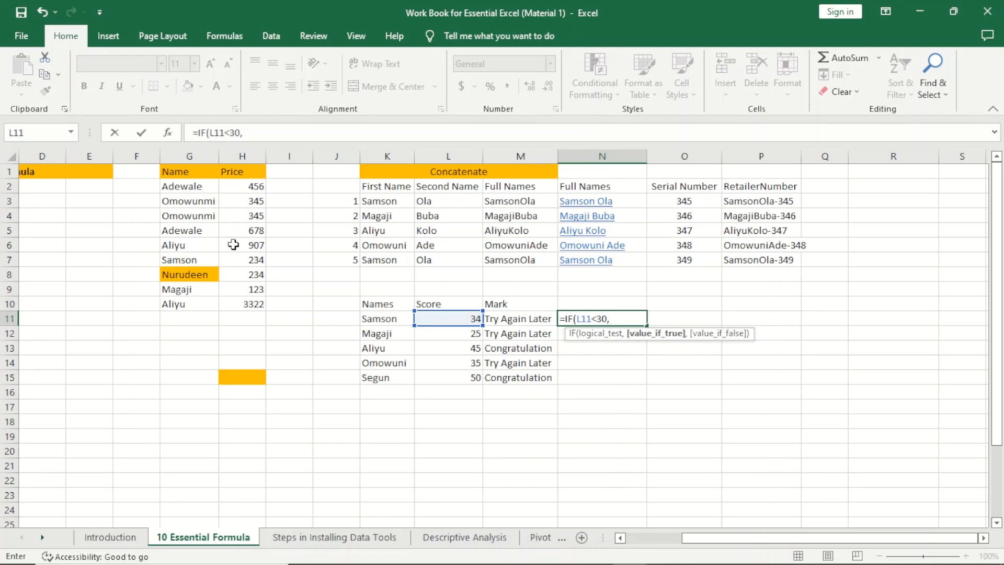
{"action": "left_click", "coordinate": [246, 306]}
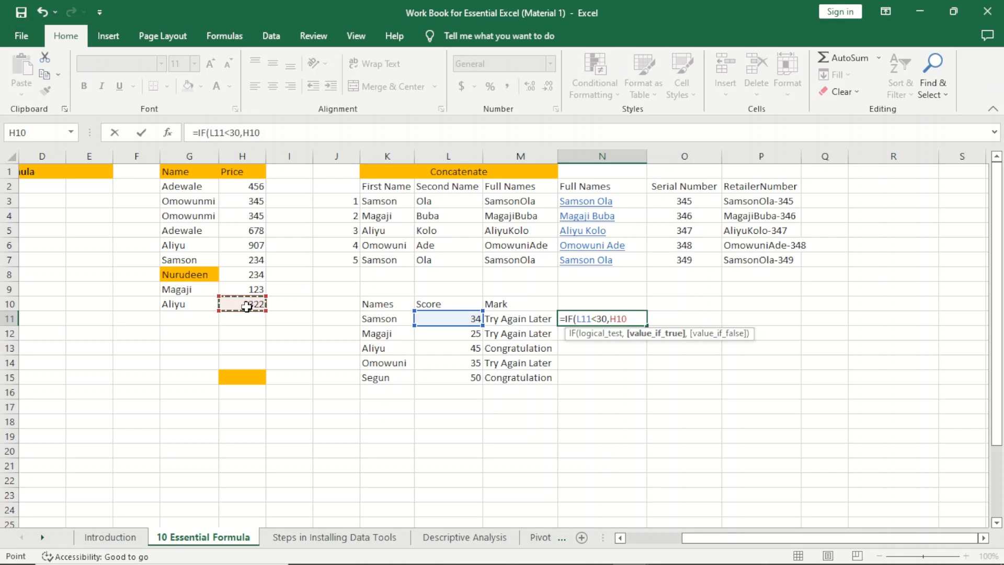
{"action": "type", "text": "/50,"}
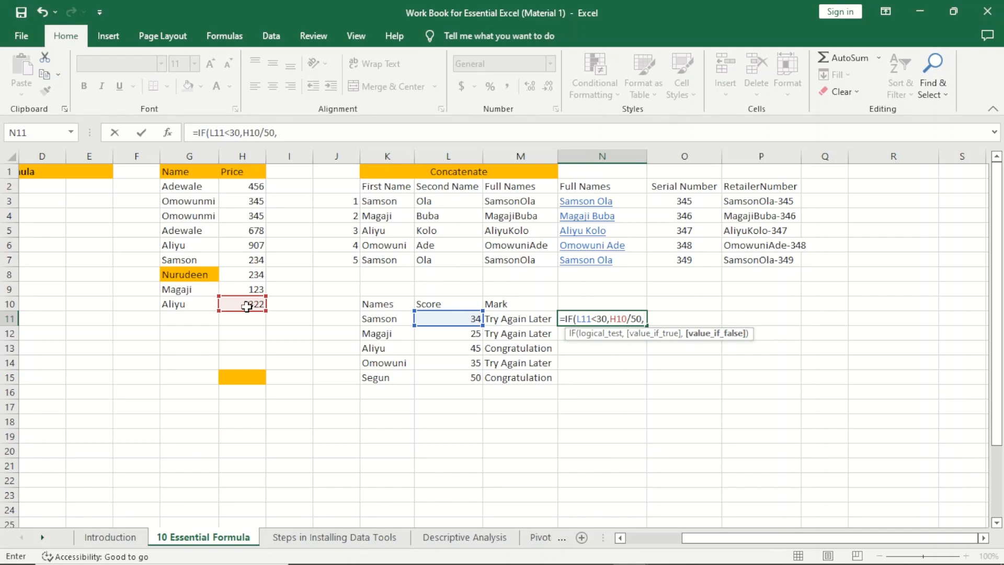
{"action": "type", "text": "\"Fail\")"}
{"action": "key", "text": "Return"}
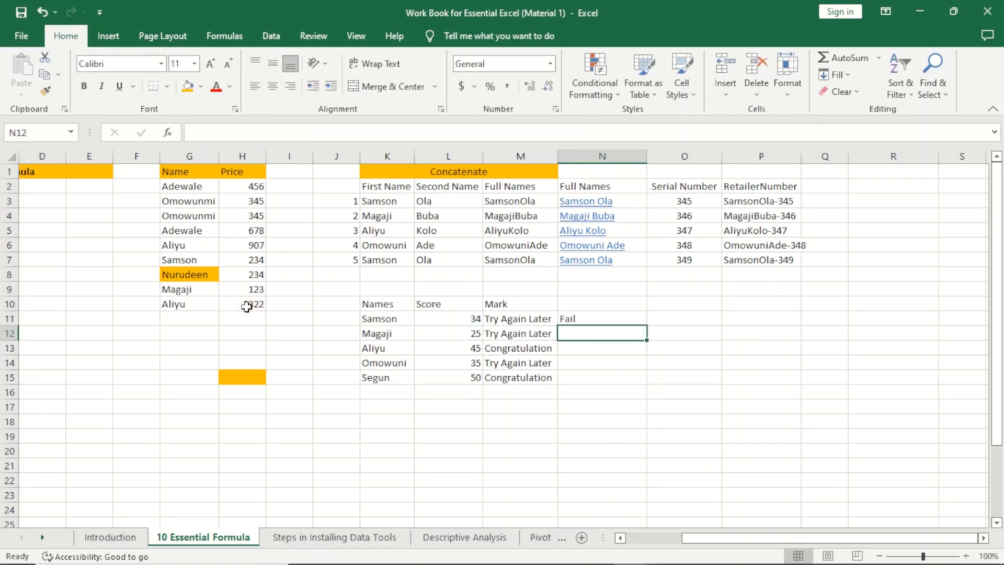
Step: Copy the N11 formula down to N15 and inspect N12
{"action": "left_click", "coordinate": [585, 320]}
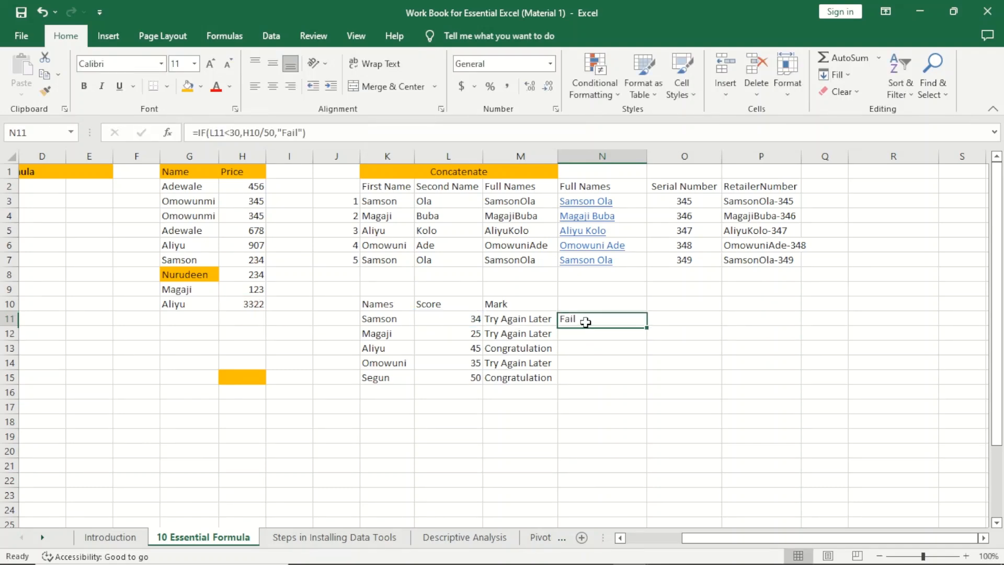
{"action": "left_click_drag", "start_coordinate": [646, 325], "coordinate": [635, 391]}
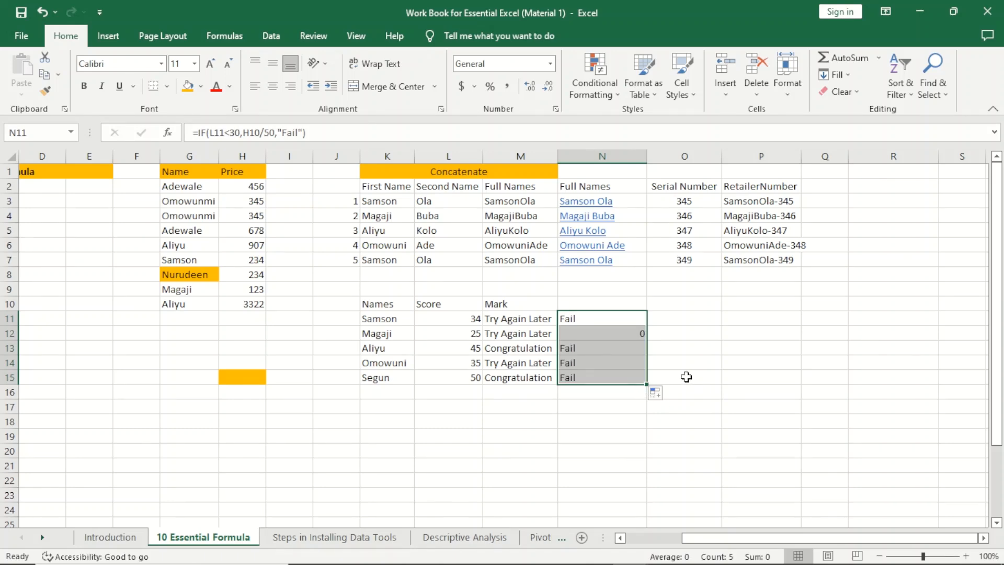
{"action": "left_click", "coordinate": [626, 338]}
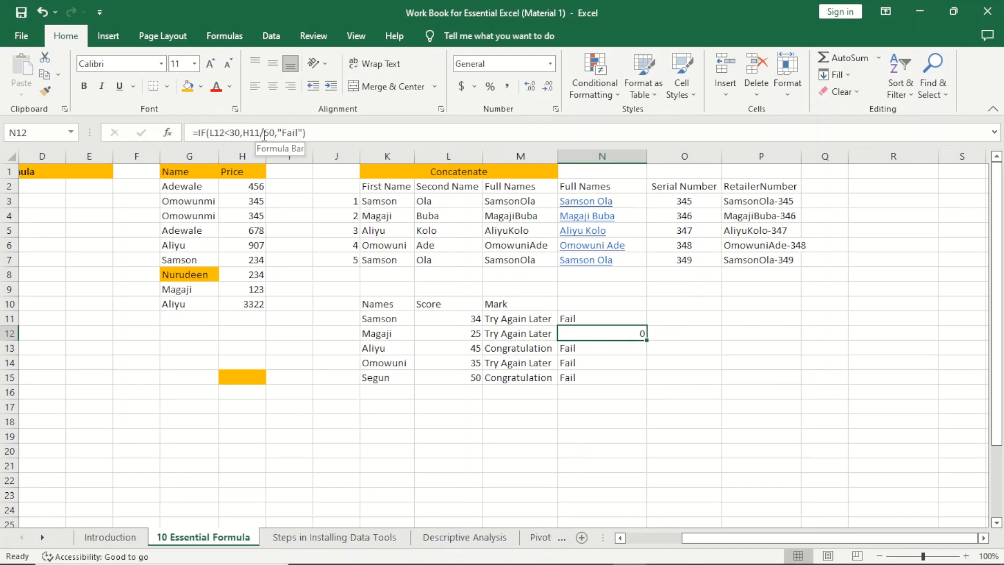
Step: Edit and re-commit N12's formula so it shows 0 for Magaji's score
{"action": "left_click", "coordinate": [264, 134]}
{"action": "key", "text": "BackSpace"}
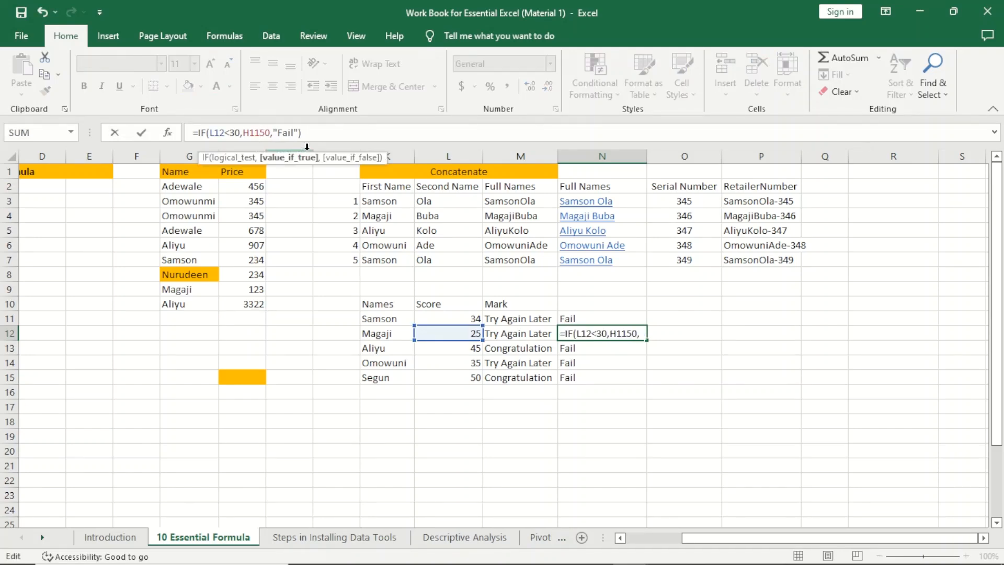
{"action": "type", "text": "/"}
{"action": "key", "text": "Return"}
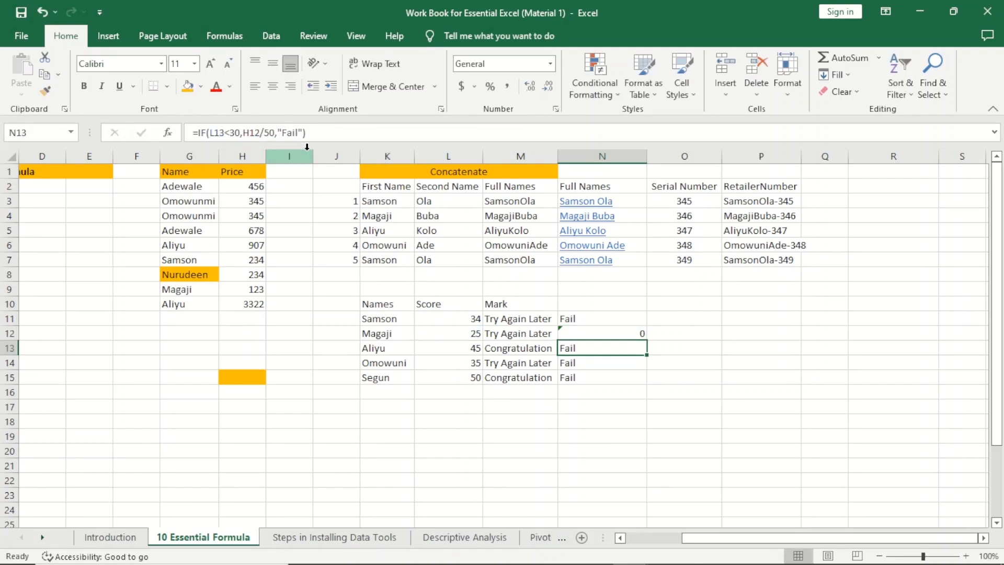
{"action": "double_click", "coordinate": [589, 335]}
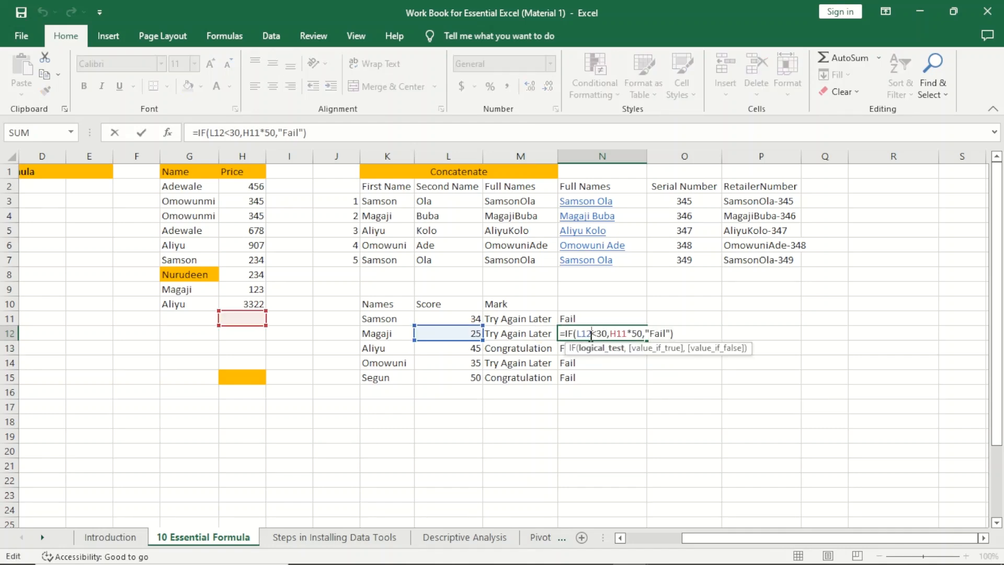
{"action": "left_click", "coordinate": [728, 453]}
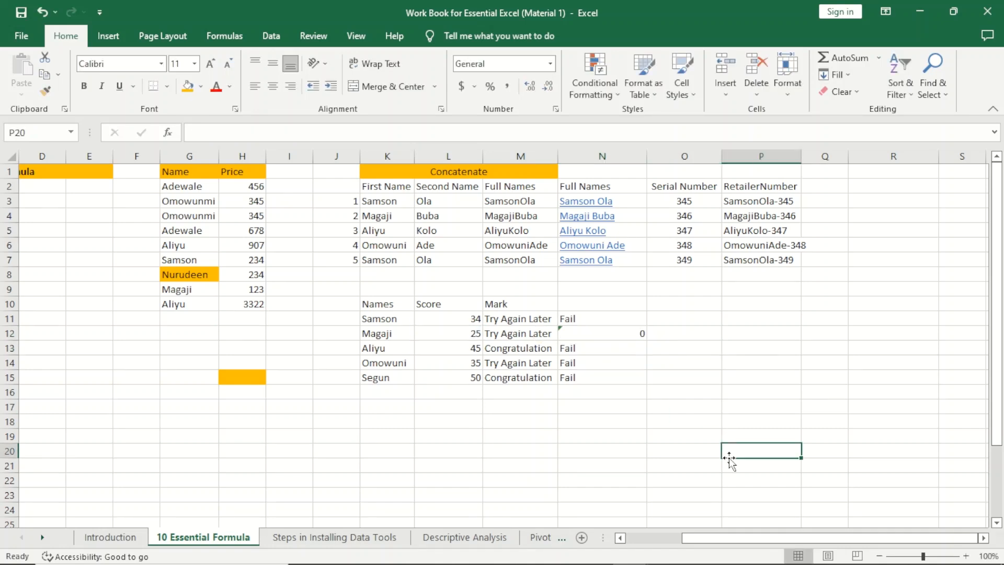
{"action": "left_click", "coordinate": [680, 337]}
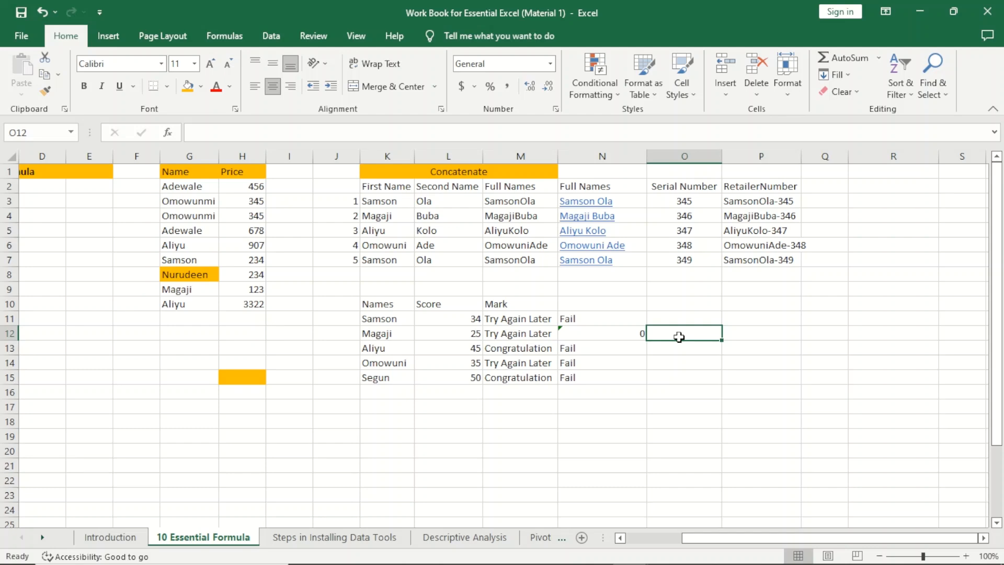
{"action": "left_click", "coordinate": [408, 432]}
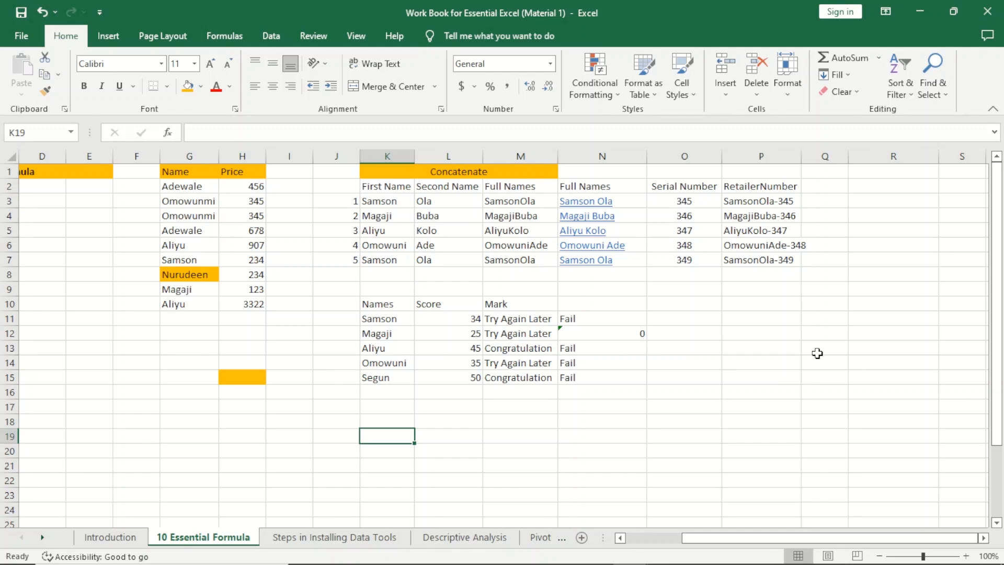
{"action": "left_click", "coordinate": [855, 196]}
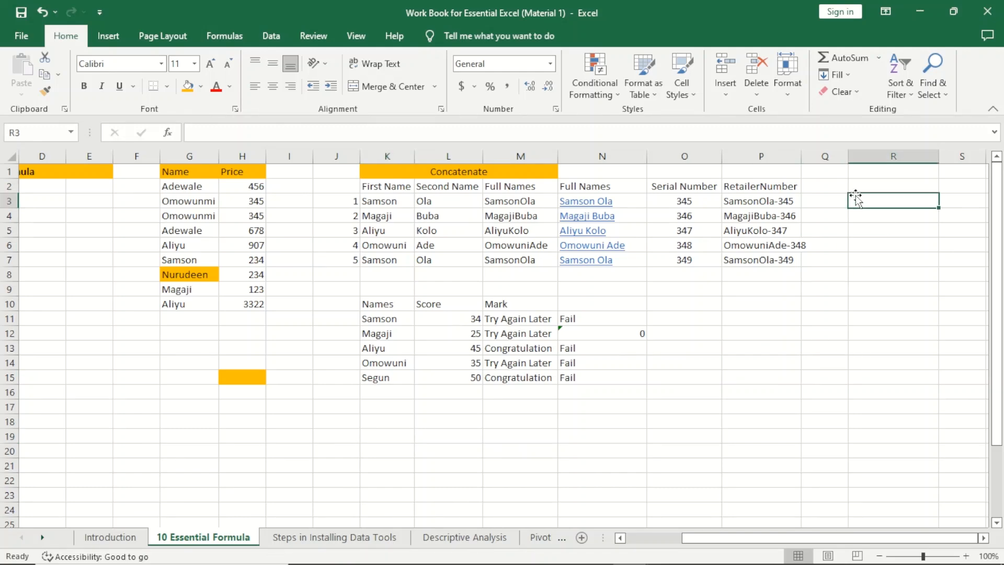
Step: Start an IF formula in R2 testing L11 against 34 with "Pass" as the true result
{"action": "left_click", "coordinate": [895, 184]}
{"action": "type", "text": "="}
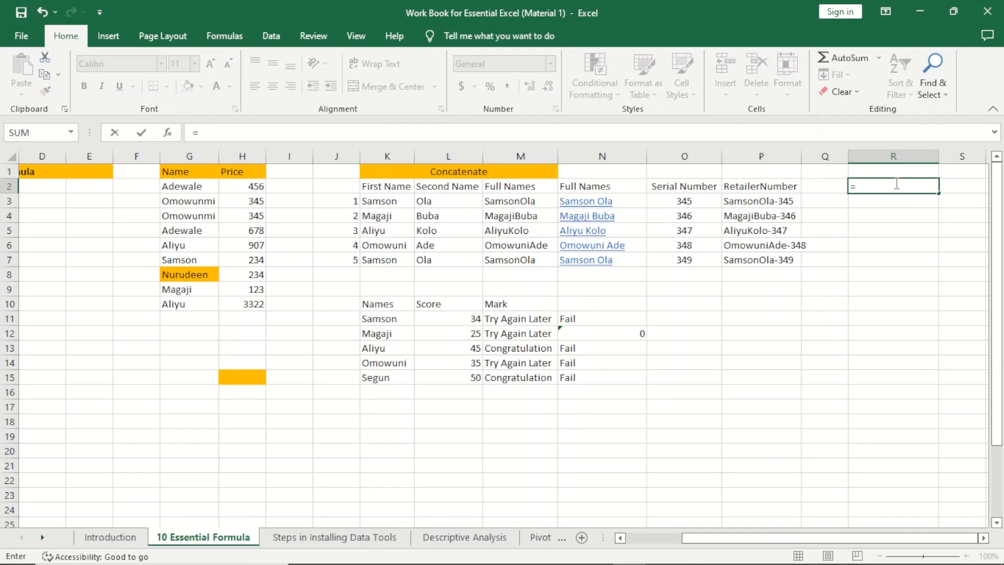
{"action": "type", "text": "if"}
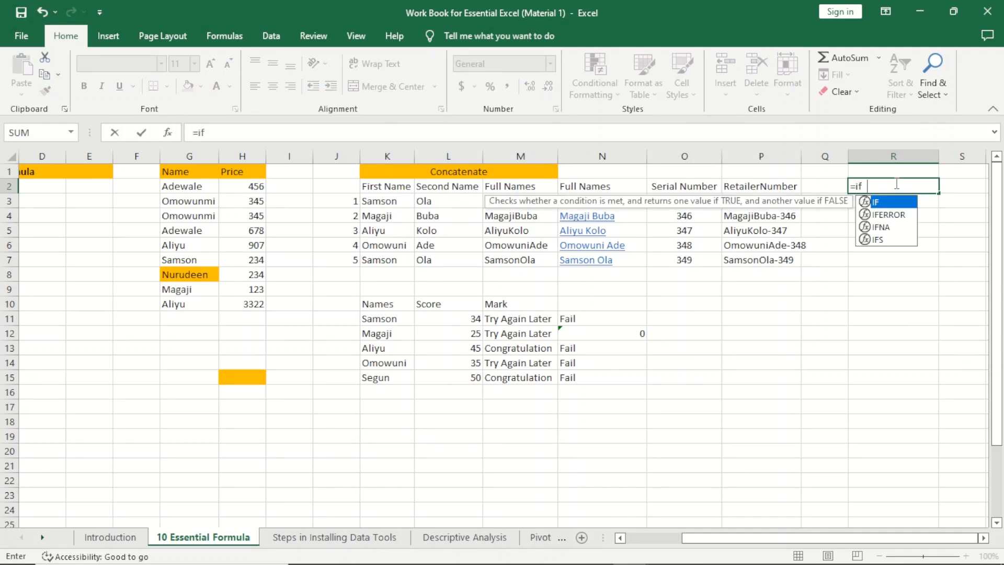
{"action": "key", "text": "Tab"}
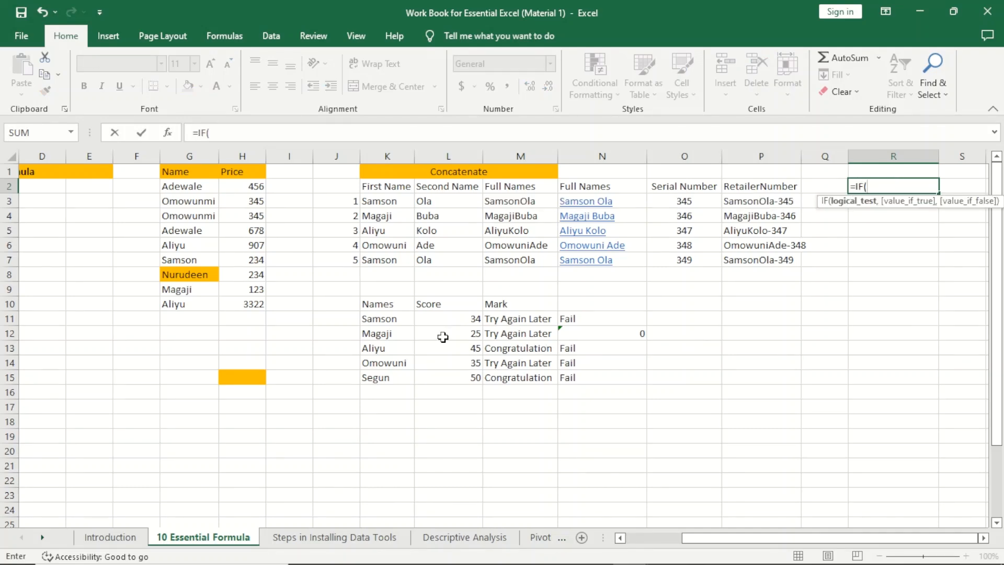
{"action": "left_click", "coordinate": [435, 317]}
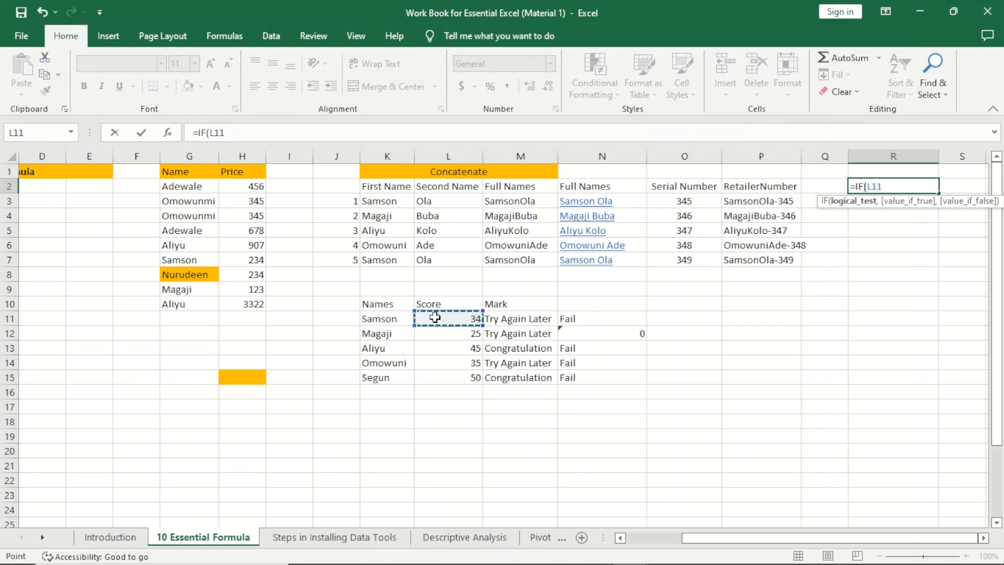
{"action": "type", "text": "=34,"}
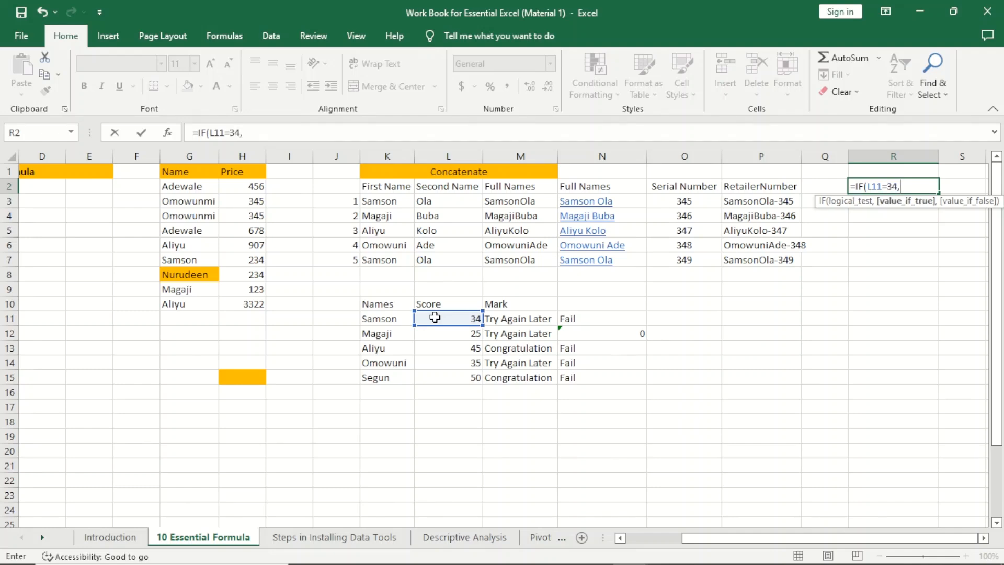
{"action": "type", "text": "Pass"}
{"action": "key", "text": "BackSpace"}
{"action": "key", "text": "BackSpace"}
{"action": "key", "text": "BackSpace"}
{"action": "key", "text": "BackSpace"}
{"action": "key", "text": "BackSpace"}
{"action": "key", "text": "BackSpace"}
{"action": "key", "text": "BackSpace"}
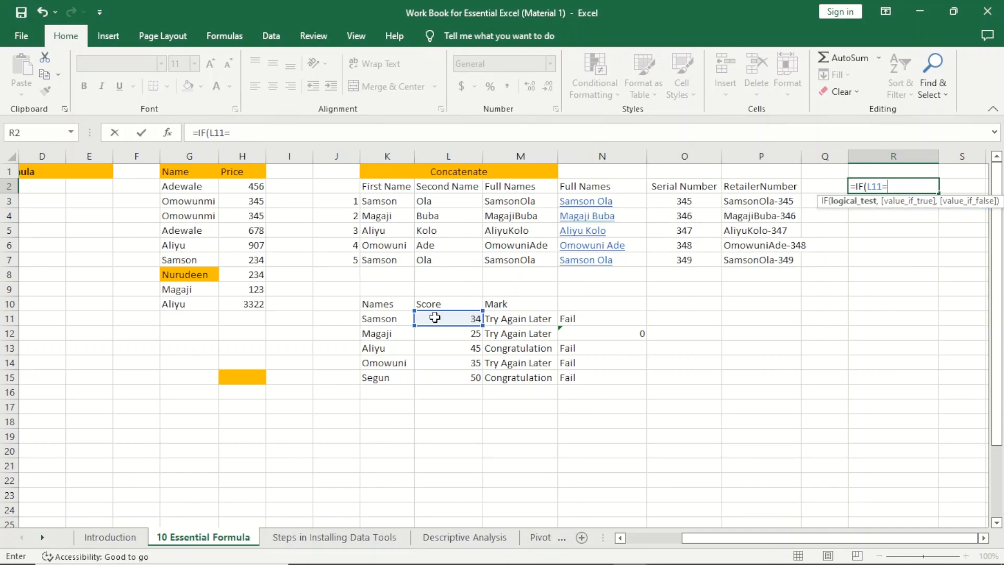
{"action": "type", "text": ">,"}
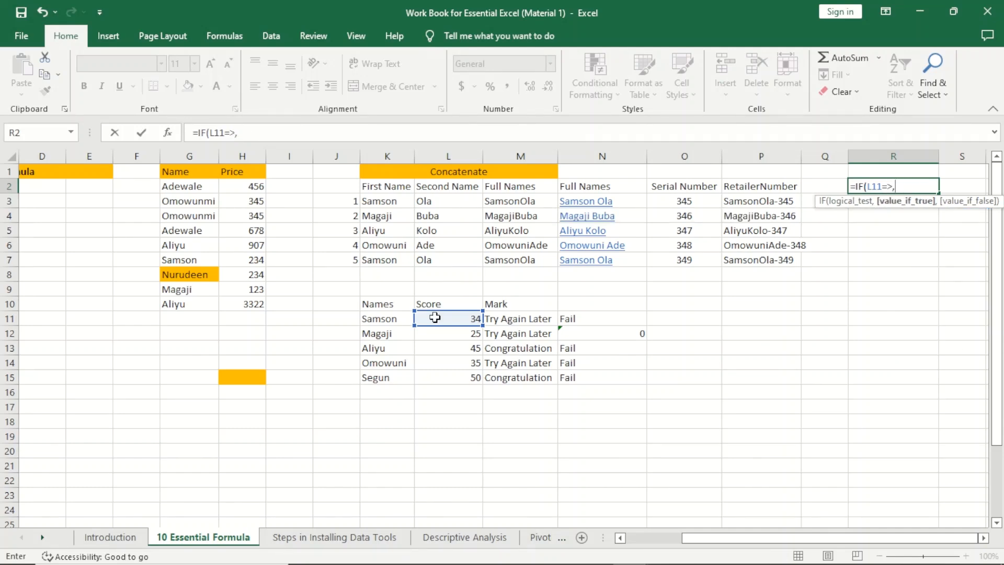
{"action": "key", "text": "BackSpace"}
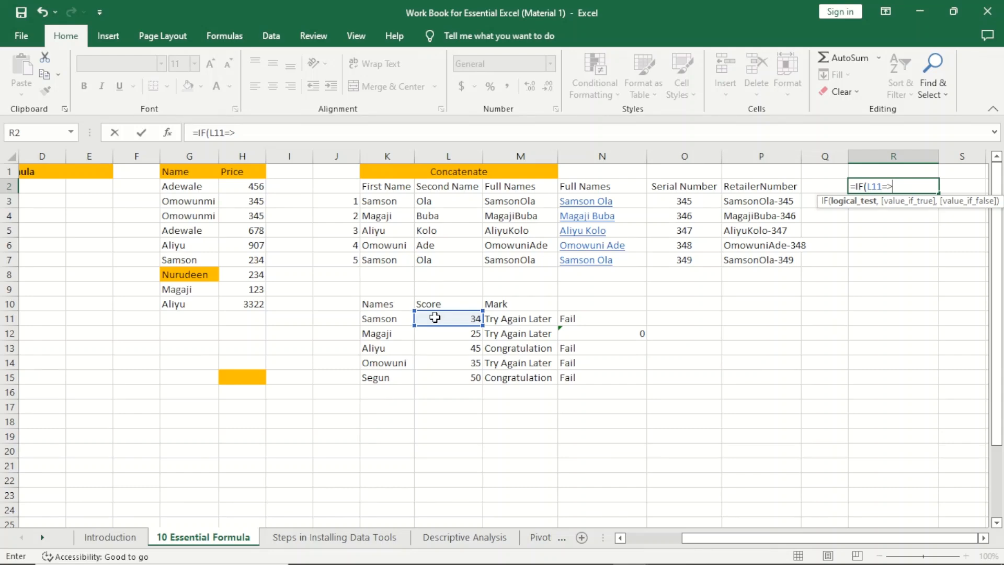
{"action": "type", "text": "34,"}
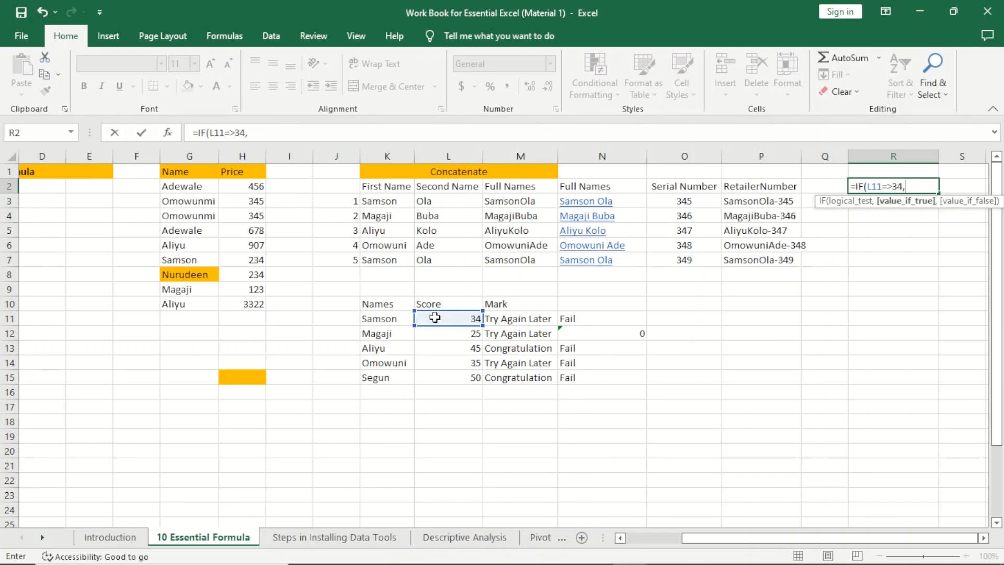
{"action": "type", "text": "\"Pass\","}
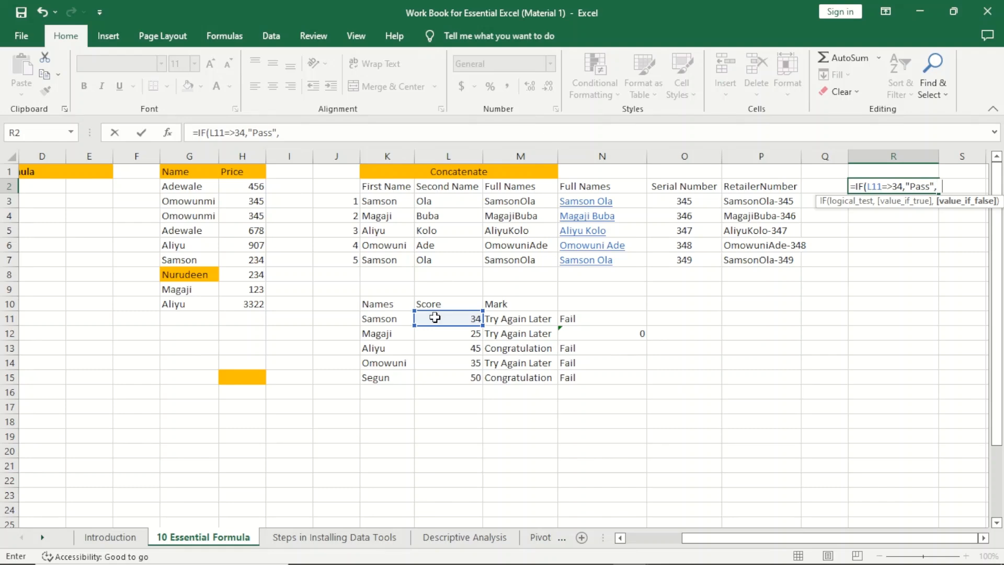
Step: Add "Fail" as the false result and commit =IF(L11=>34,"Pass","Fail") in R2
{"action": "type", "text": "Fa"}
{"action": "key", "text": "BackSpace"}
{"action": "key", "text": "BackSpace"}
{"action": "type", "text": "\"Fil\""}
{"action": "key", "text": "BackSpace"}
{"action": "type", "text": "a"}
{"action": "key", "text": "BackSpace"}
{"action": "key", "text": "BackSpace"}
{"action": "type", "text": "ail\")"}
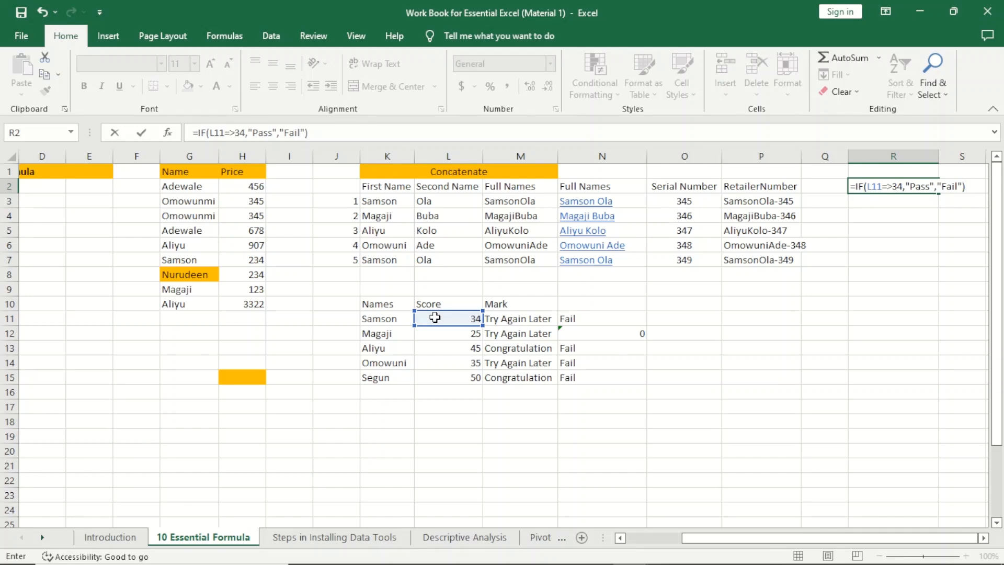
{"action": "key", "text": "Return"}
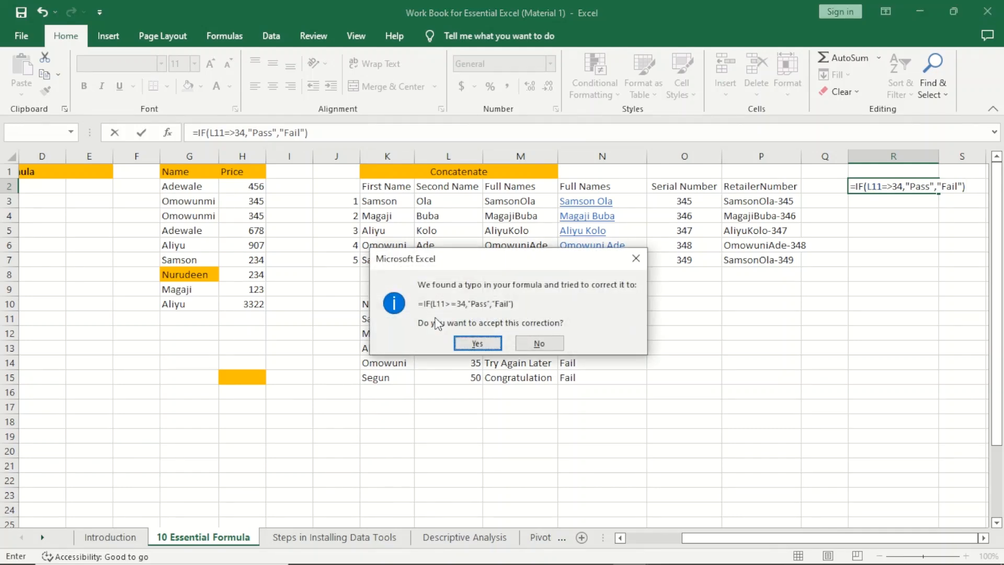
Step: Accept the corrected =IF(L11>=34,"Pass","Fail") formula and fill it down from R2 to R7
{"action": "key", "text": "Return"}
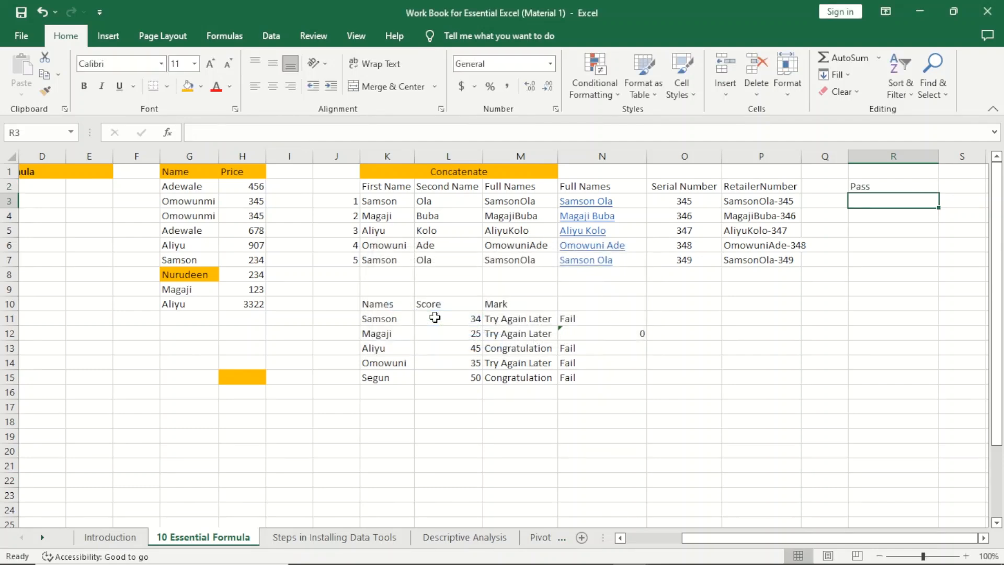
{"action": "left_click", "coordinate": [912, 186]}
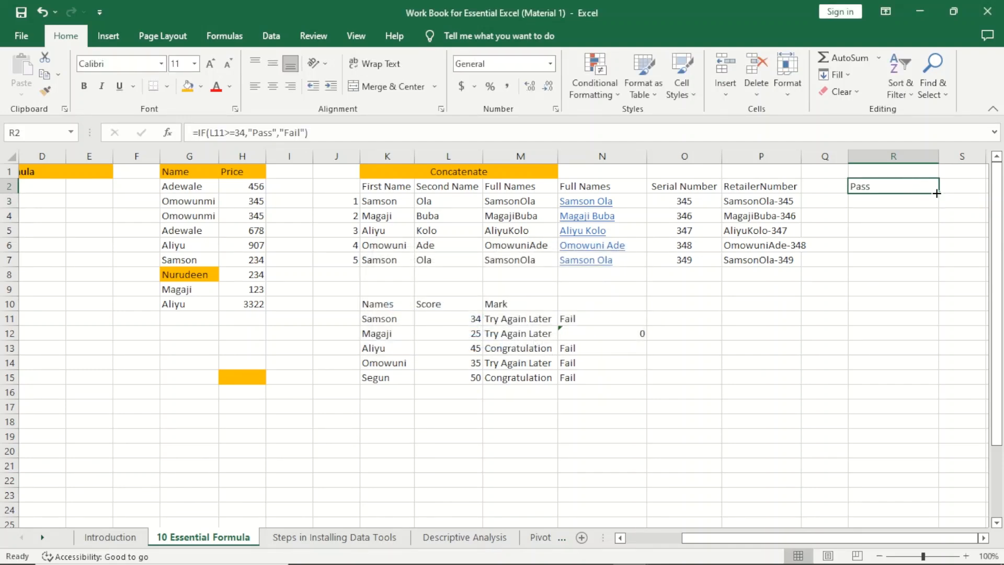
{"action": "left_click_drag", "start_coordinate": [939, 193], "coordinate": [921, 265]}
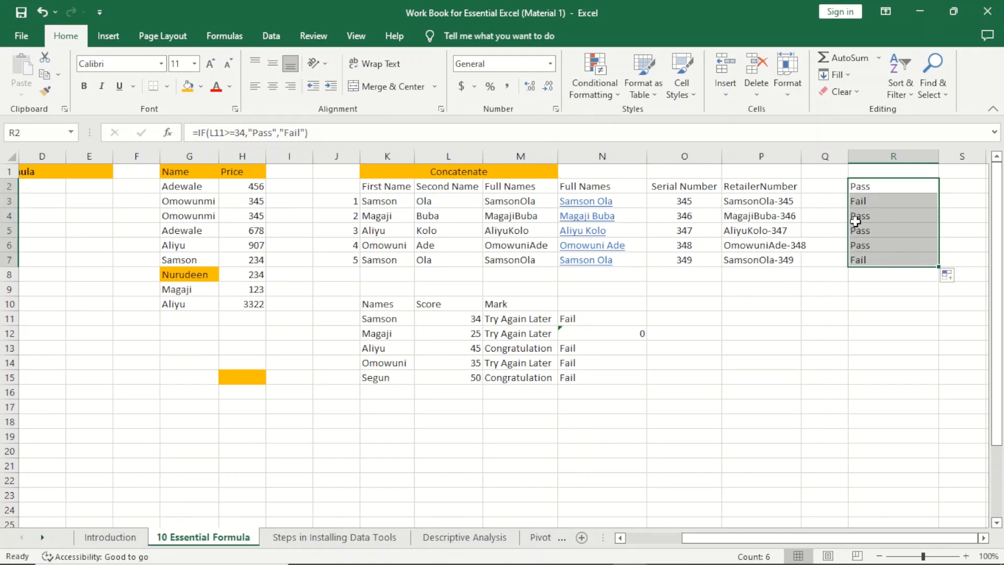
{"action": "left_click", "coordinate": [871, 199]}
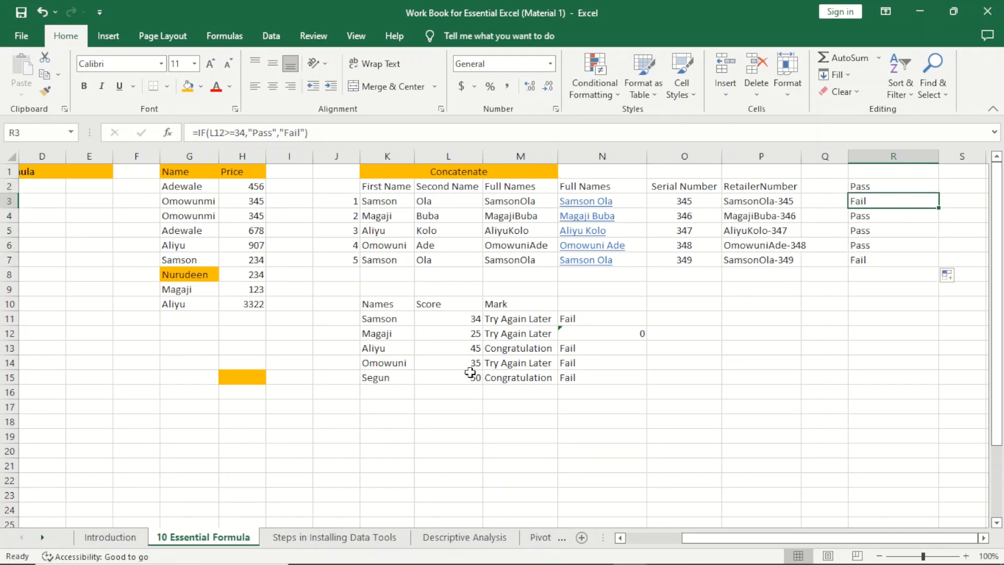
Step: Review the student names in K12:K14 and the copied Pass/Fail formulas in R2 through R6
{"action": "left_click", "coordinate": [388, 337]}
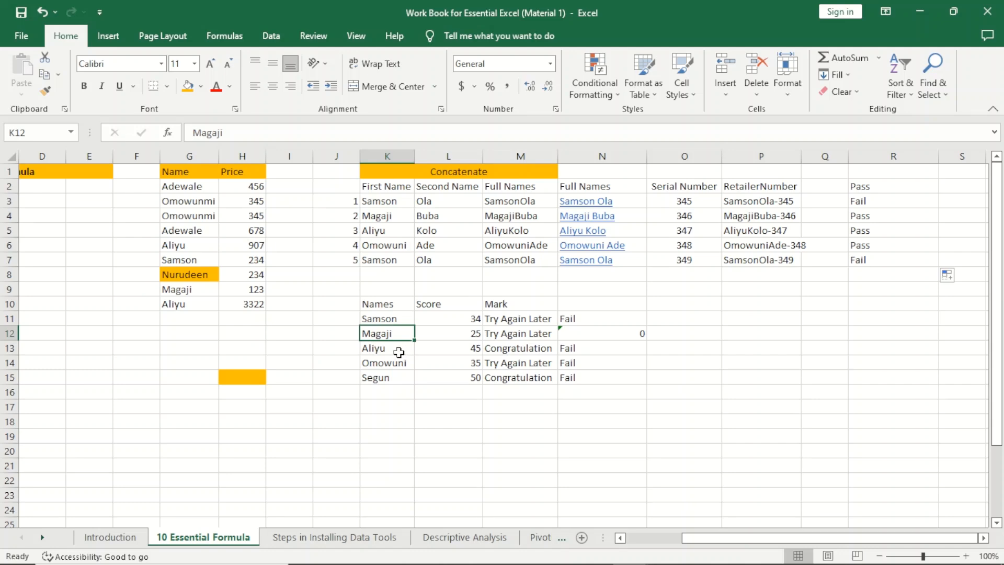
{"action": "left_click", "coordinate": [392, 351]}
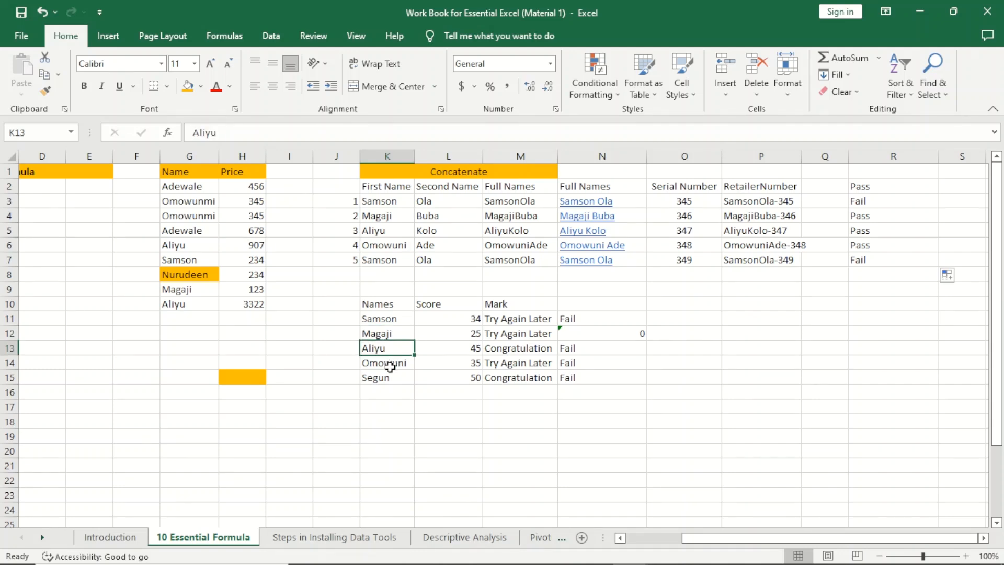
{"action": "left_click", "coordinate": [390, 365]}
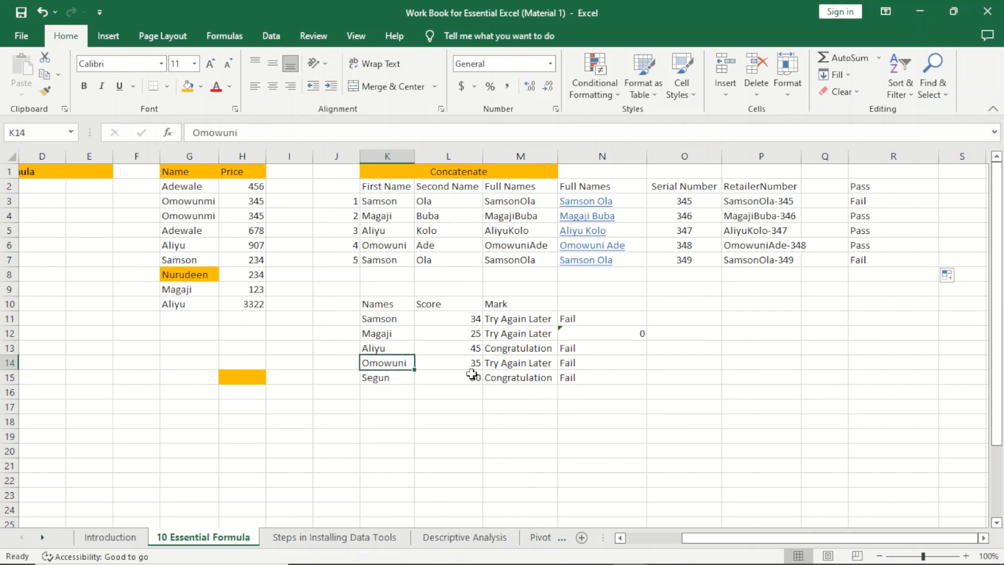
{"action": "left_click", "coordinate": [876, 232]}
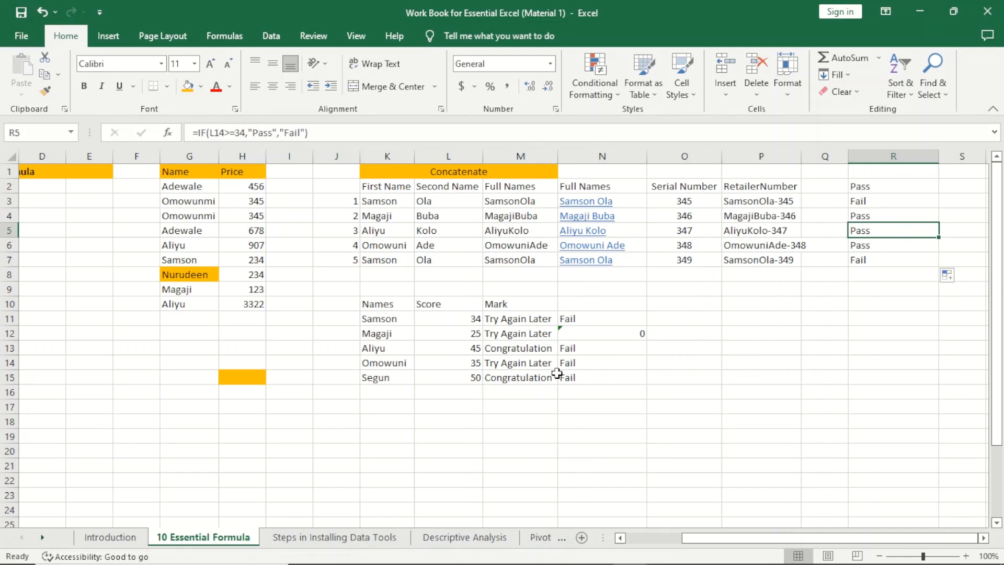
{"action": "left_click", "coordinate": [888, 190]}
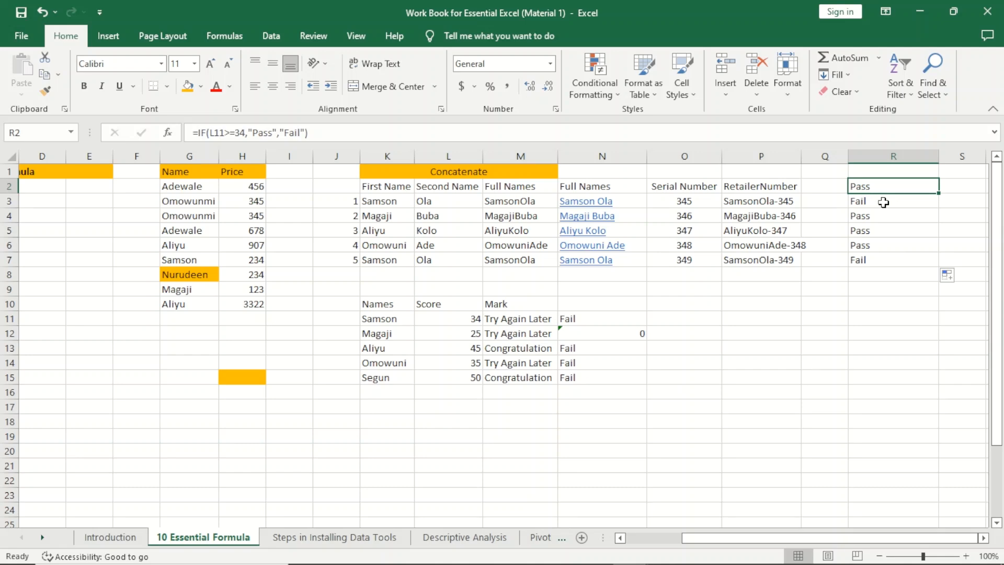
{"action": "left_click", "coordinate": [882, 202]}
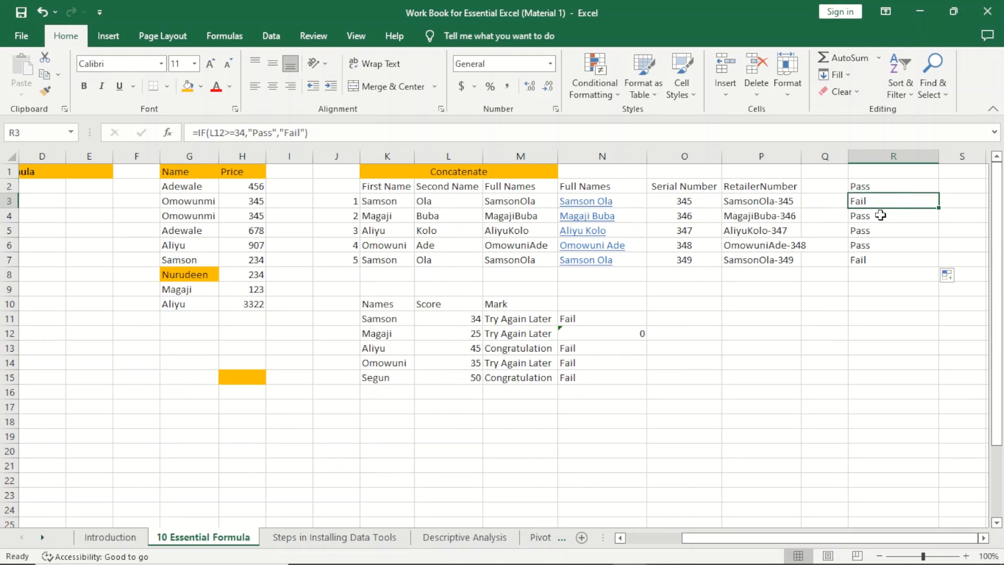
{"action": "left_click", "coordinate": [880, 220]}
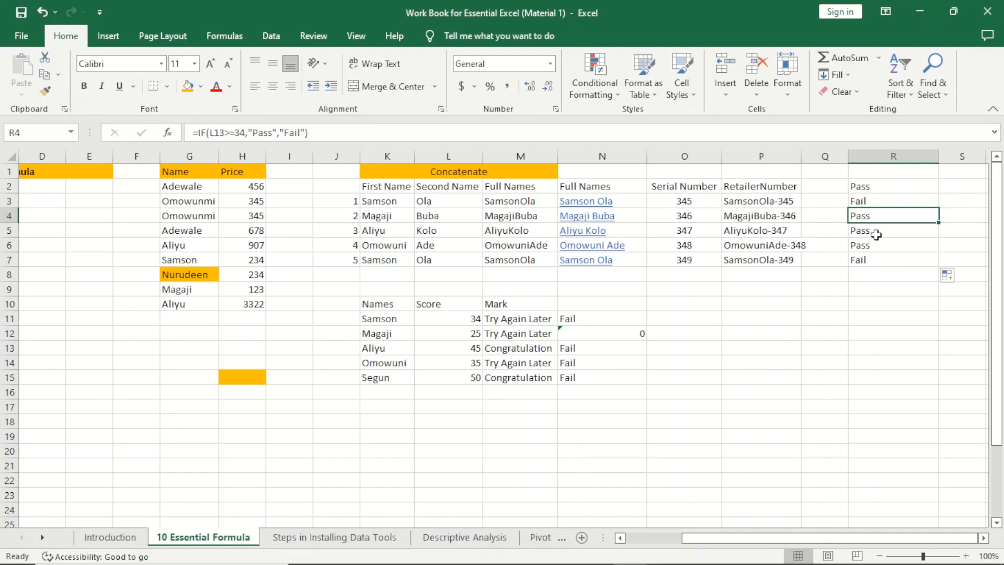
{"action": "left_click", "coordinate": [876, 235]}
{"action": "left_click", "coordinate": [876, 249]}
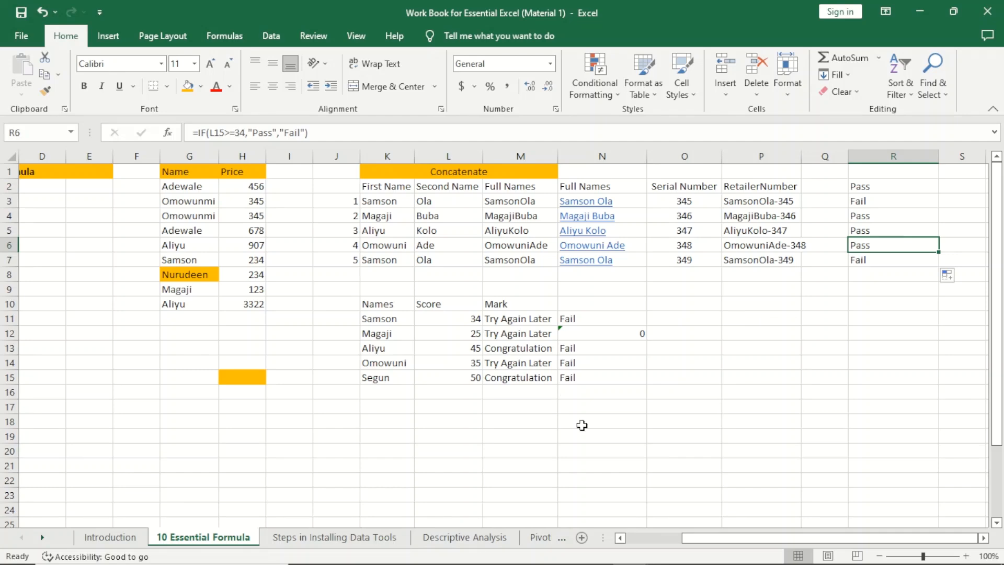
Step: Give the If Function cell B9 the same orange fill as the topics above it
{"action": "left_click_drag", "start_coordinate": [721, 543], "coordinate": [636, 539]}
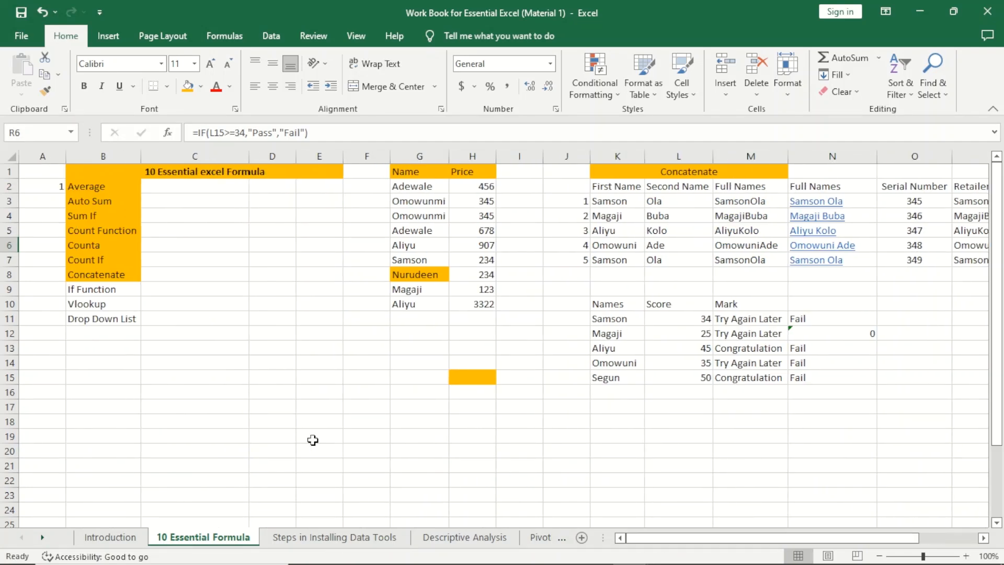
{"action": "left_click", "coordinate": [108, 287]}
{"action": "left_click", "coordinate": [187, 88]}
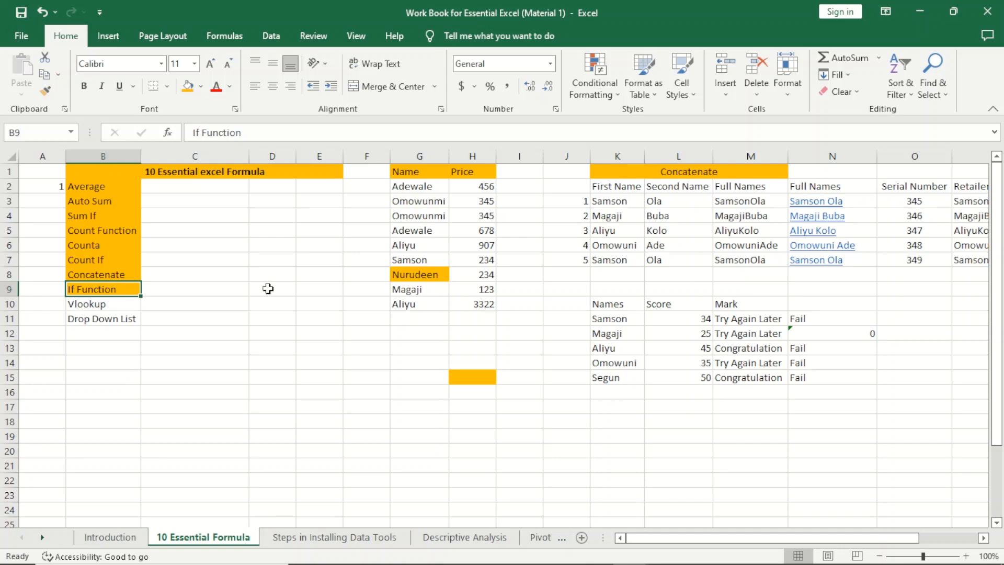
{"action": "left_click", "coordinate": [284, 404]}
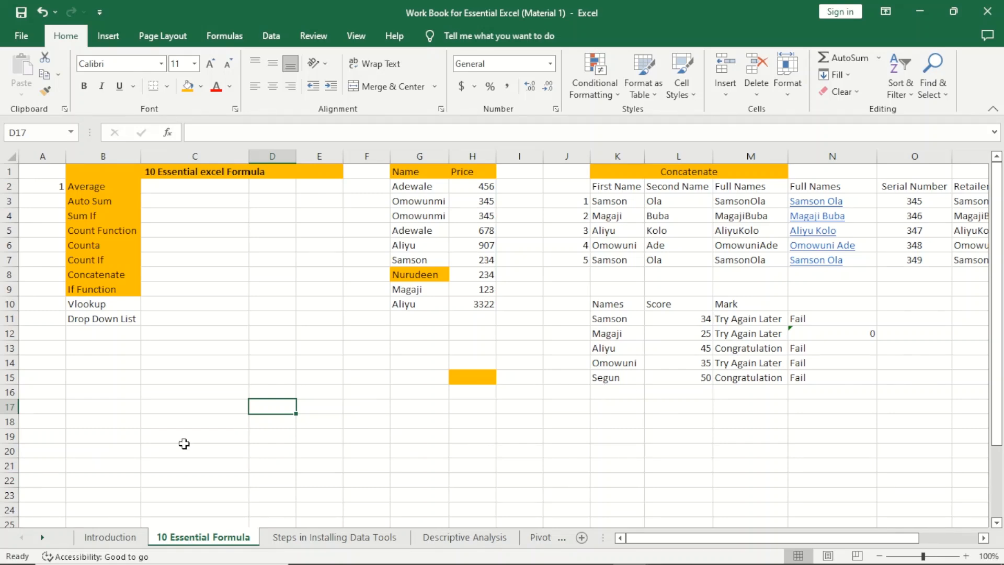
{"action": "left_click", "coordinate": [95, 404]}
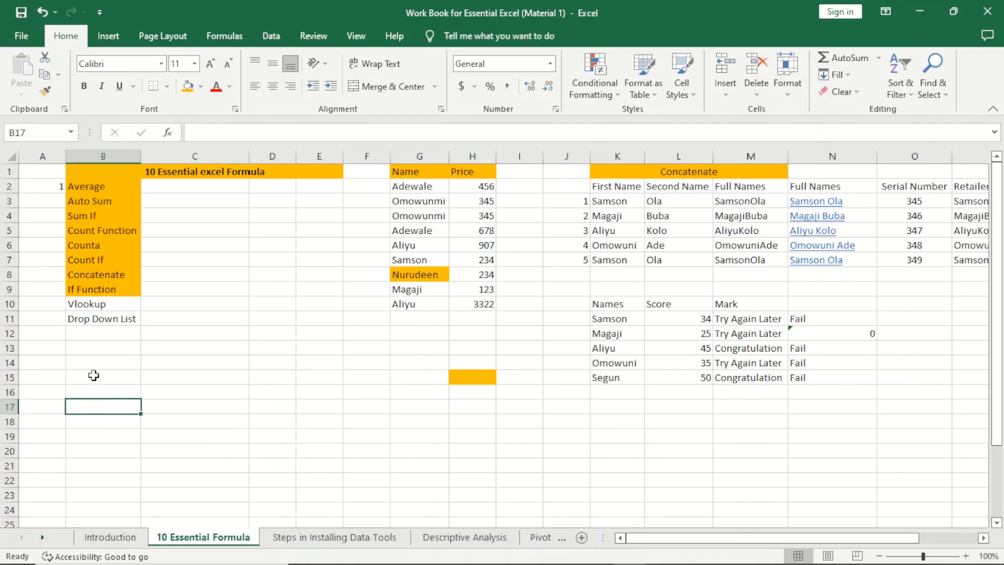
Step: Type the headers Name, Email, Phone and Revenue across B15:E15
{"action": "left_click", "coordinate": [93, 375]}
{"action": "type", "text": "Name"}
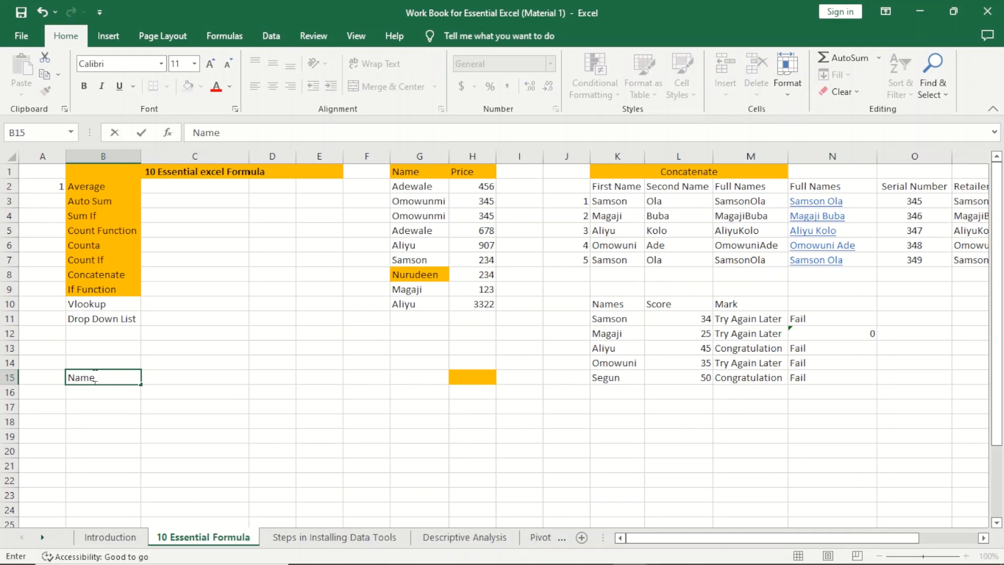
{"action": "left_click", "coordinate": [162, 383]}
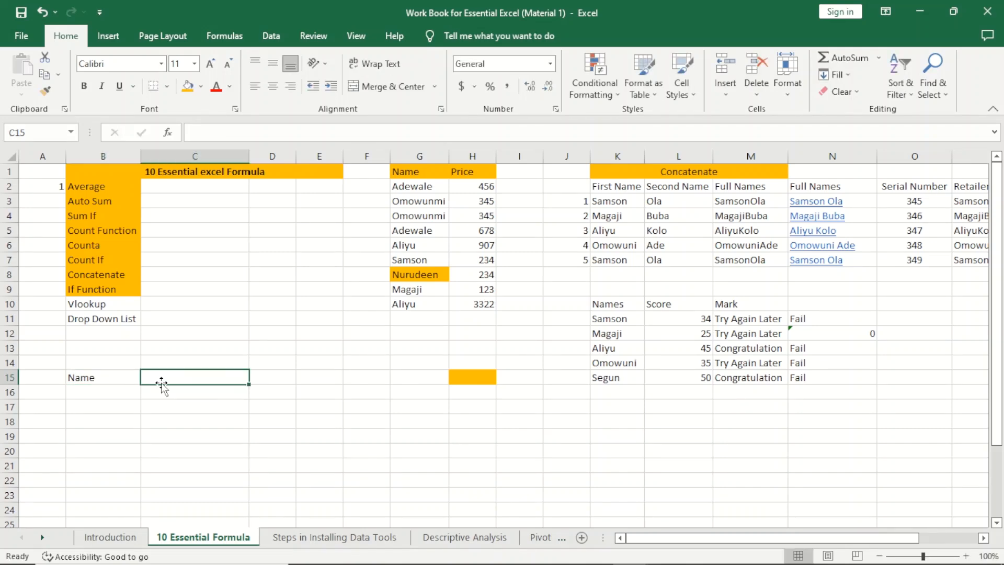
{"action": "type", "text": "E"}
{"action": "key", "text": "BackSpace"}
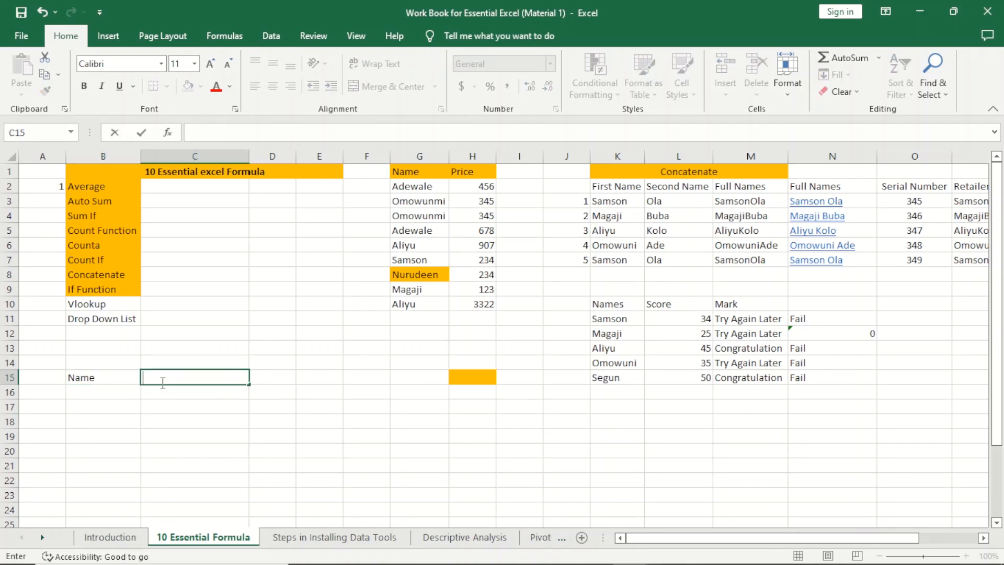
{"action": "type", "text": "Eman"}
{"action": "key", "text": "BackSpace"}
{"action": "type", "text": "il"}
{"action": "key", "text": "Tab"}
{"action": "type", "text": "Phone"}
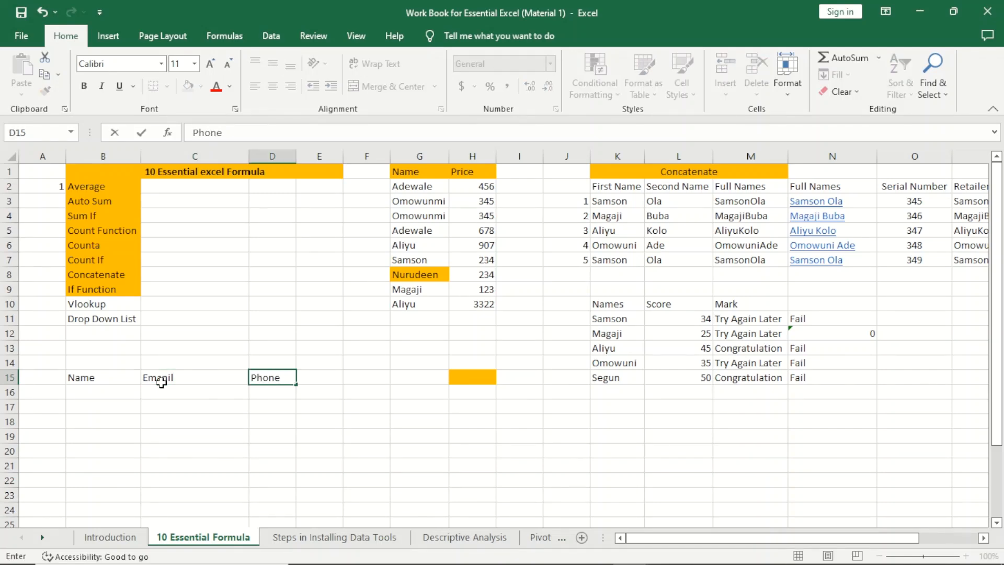
{"action": "key", "text": "Tab"}
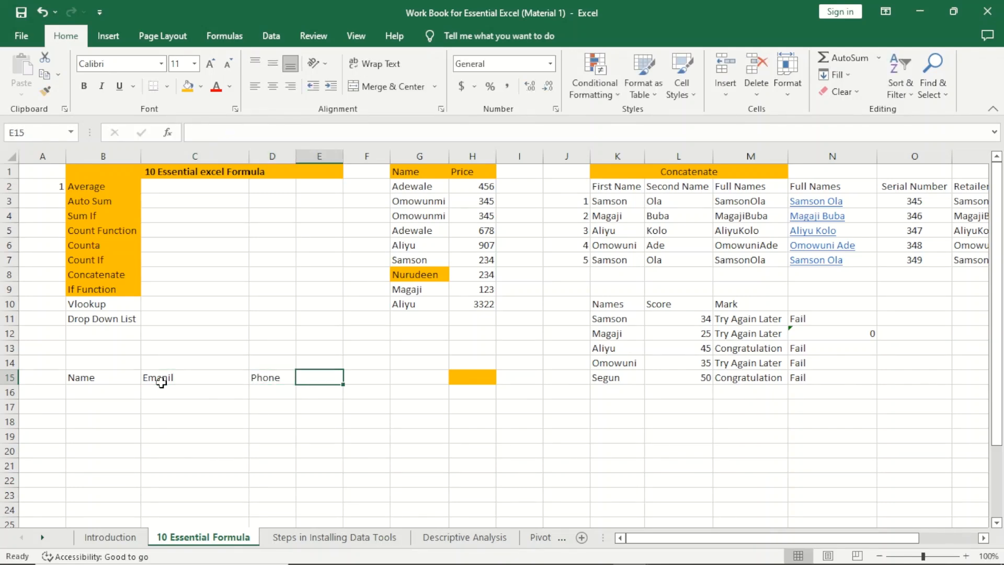
{"action": "type", "text": "Revenue"}
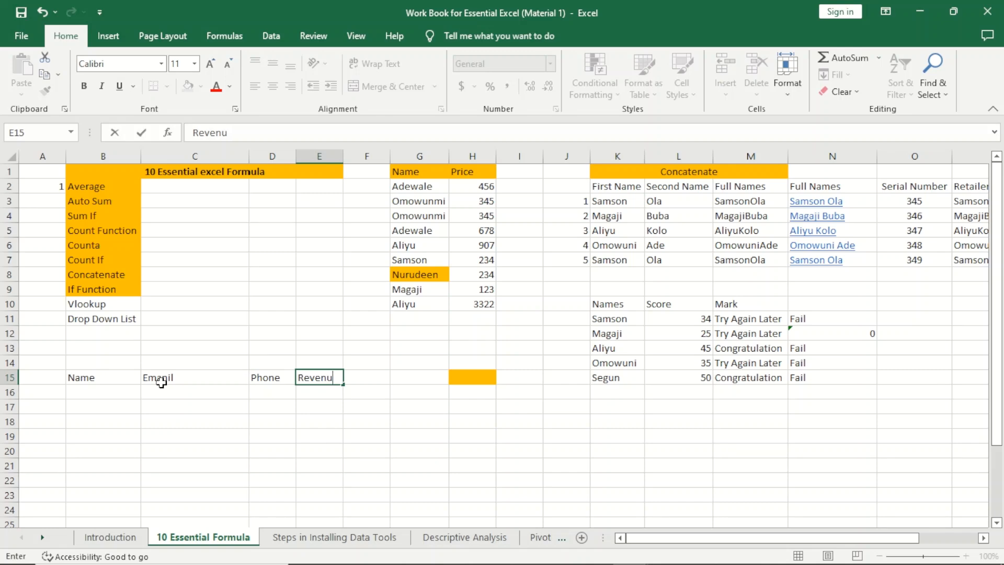
{"action": "left_click", "coordinate": [80, 413]}
{"action": "left_click", "coordinate": [82, 393]}
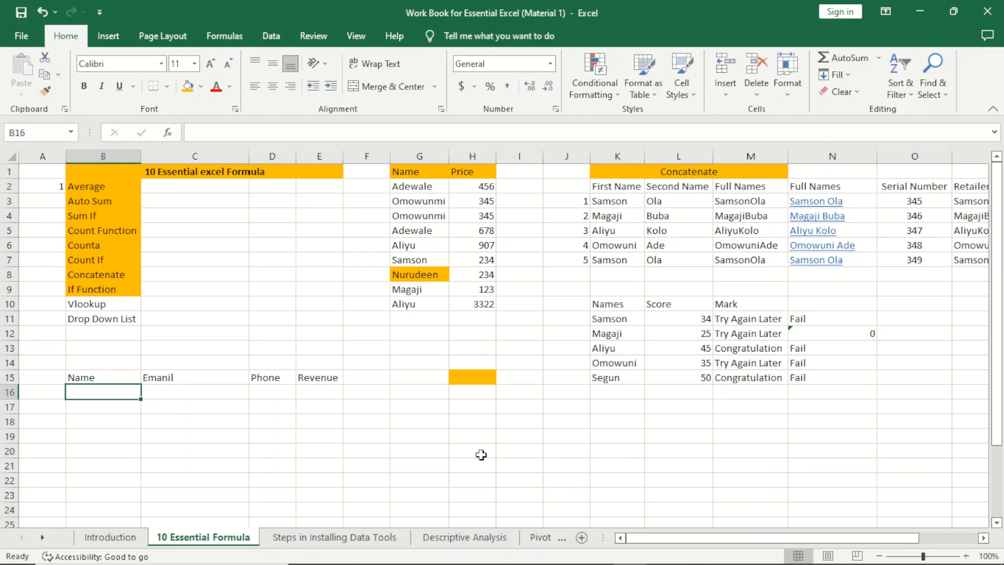
Step: Correct the misspelled 'Emanil' header in C15 to read Email
{"action": "left_click", "coordinate": [166, 373]}
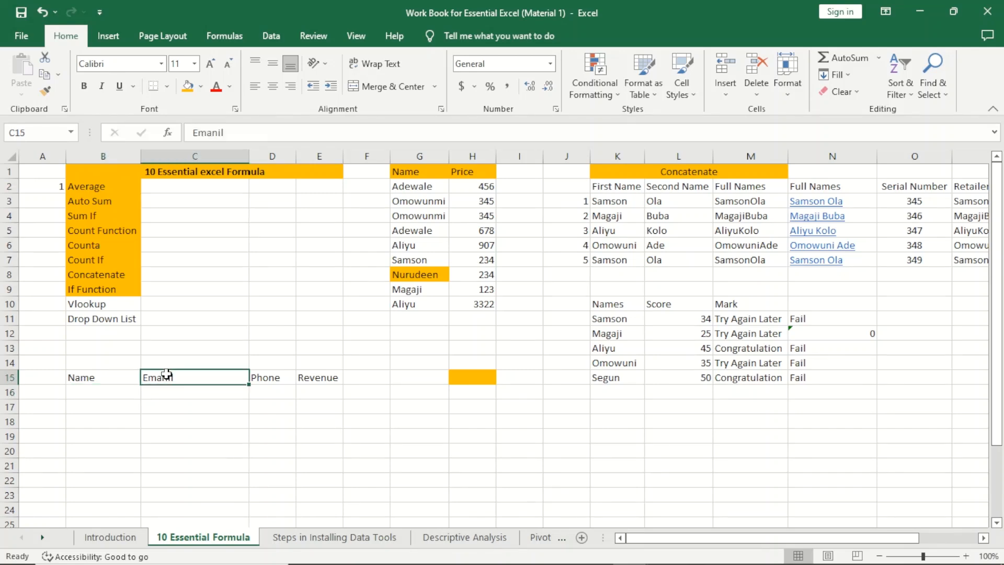
{"action": "type", "text": "Email"}
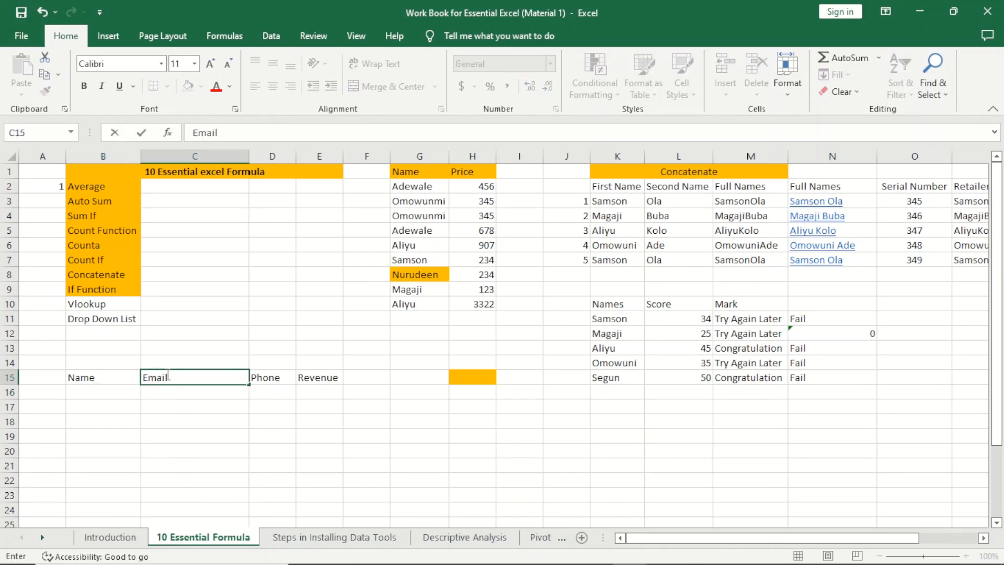
{"action": "left_click", "coordinate": [87, 394]}
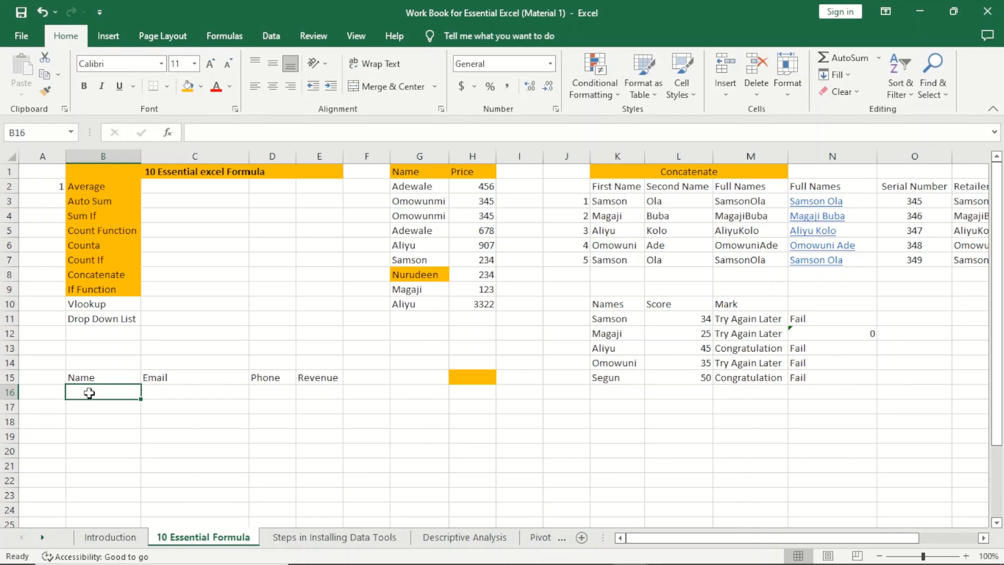
Step: Enter the four contact names down B16:B19
{"action": "type", "text": "Adewale"}
{"action": "key", "text": "Return"}
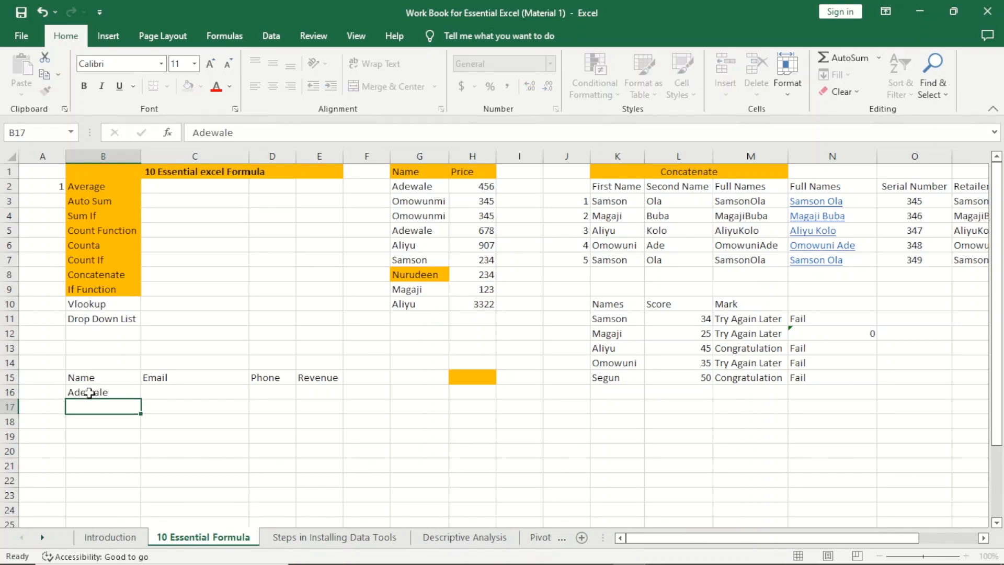
{"action": "type", "text": "Segun"}
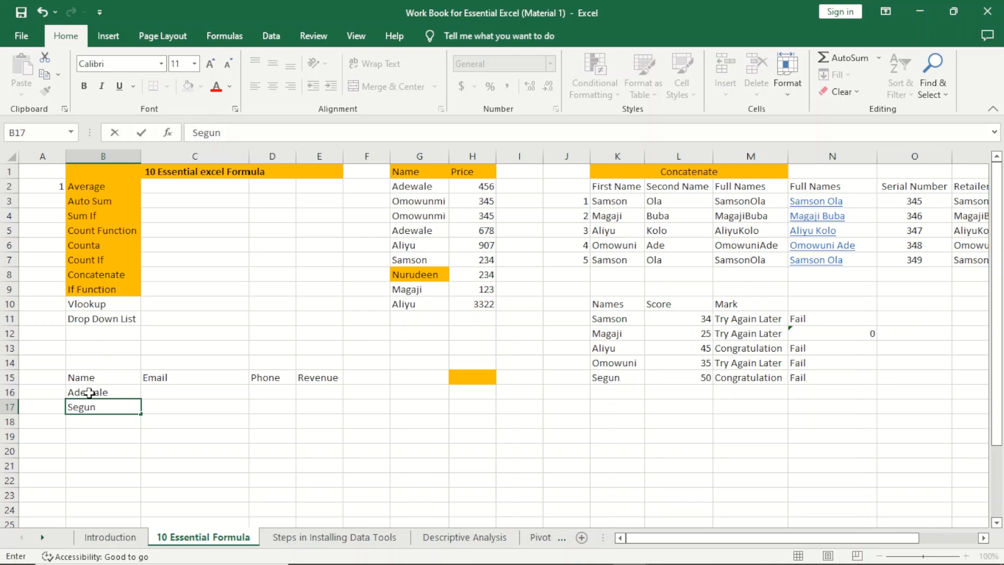
{"action": "key", "text": "Return"}
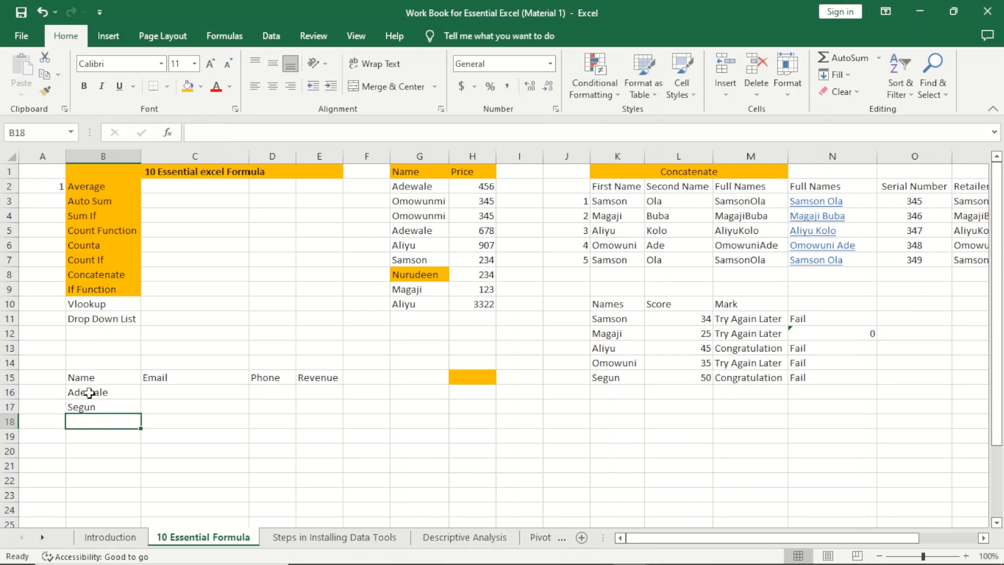
{"action": "type", "text": "Samson"}
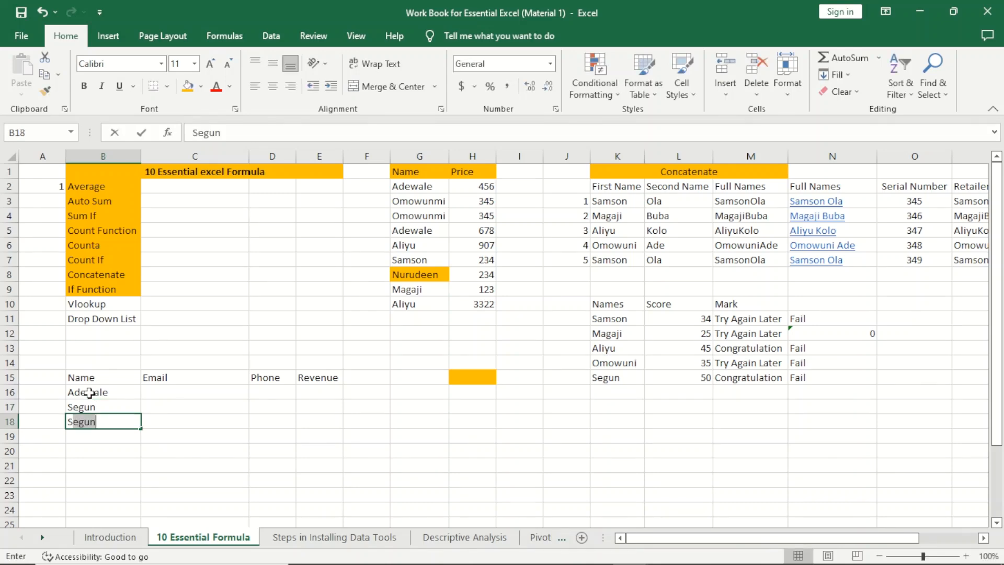
{"action": "key", "text": "Return"}
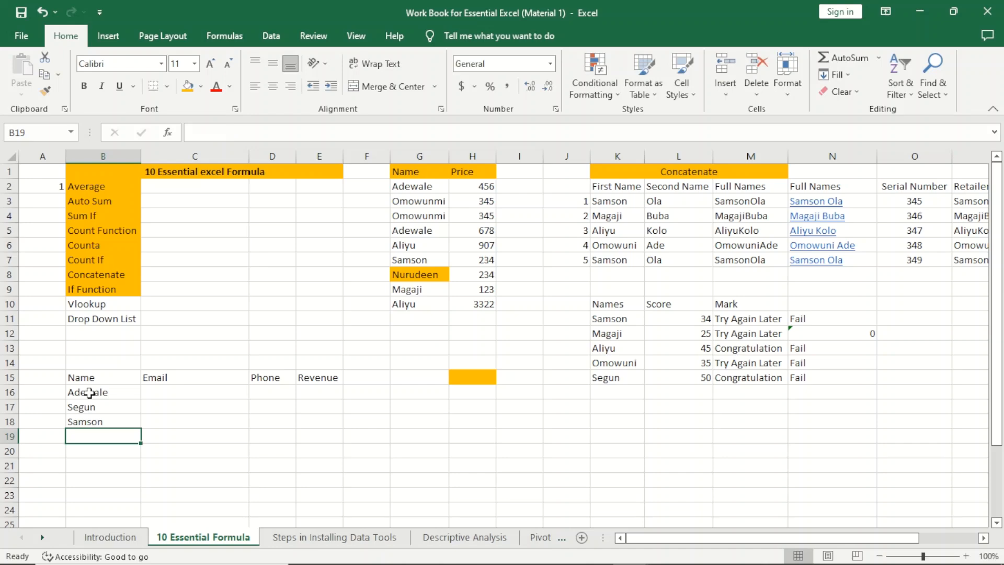
{"action": "type", "text": "Tayo"}
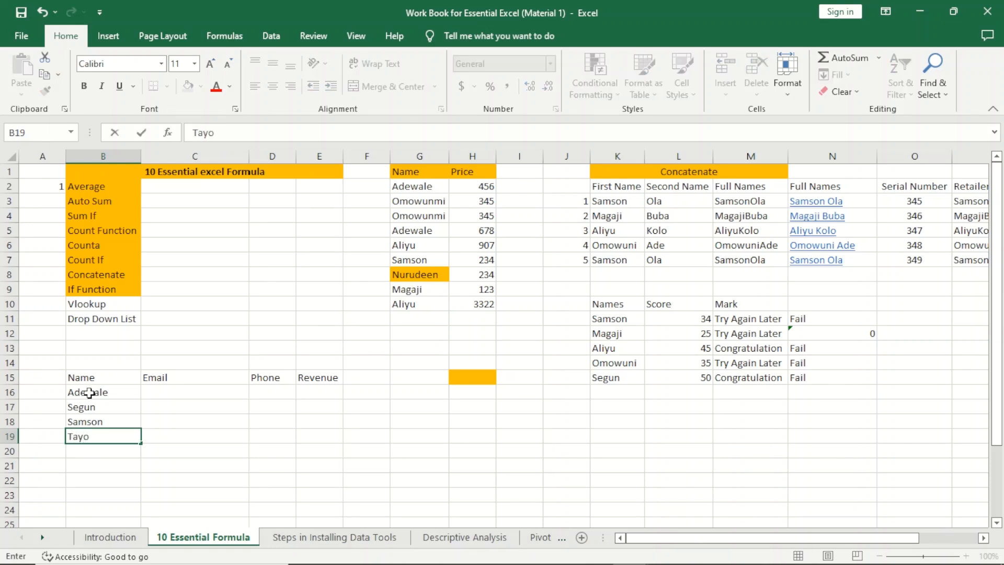
{"action": "key", "text": "Tab"}
Step: Fill the contacts' e-mail addresses into C16:C19, accepting the suggested fill for the rest
{"action": "key", "text": "Up"}
{"action": "key", "text": "Up"}
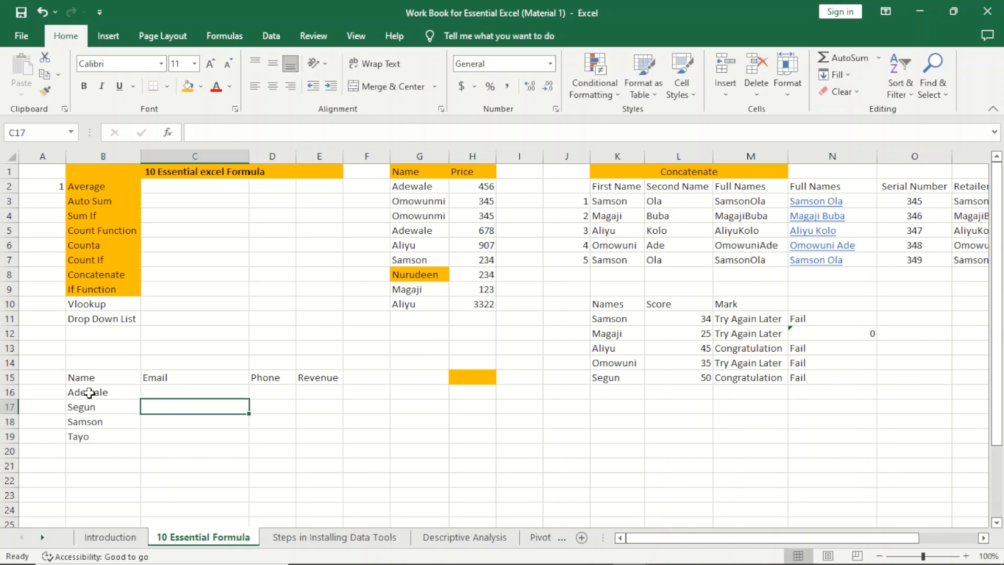
{"action": "key", "text": "Up"}
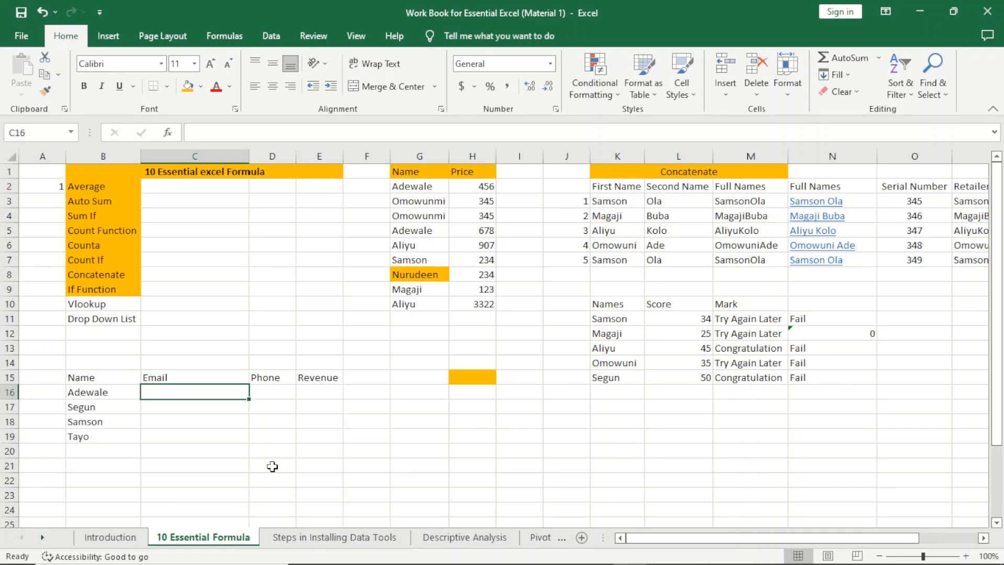
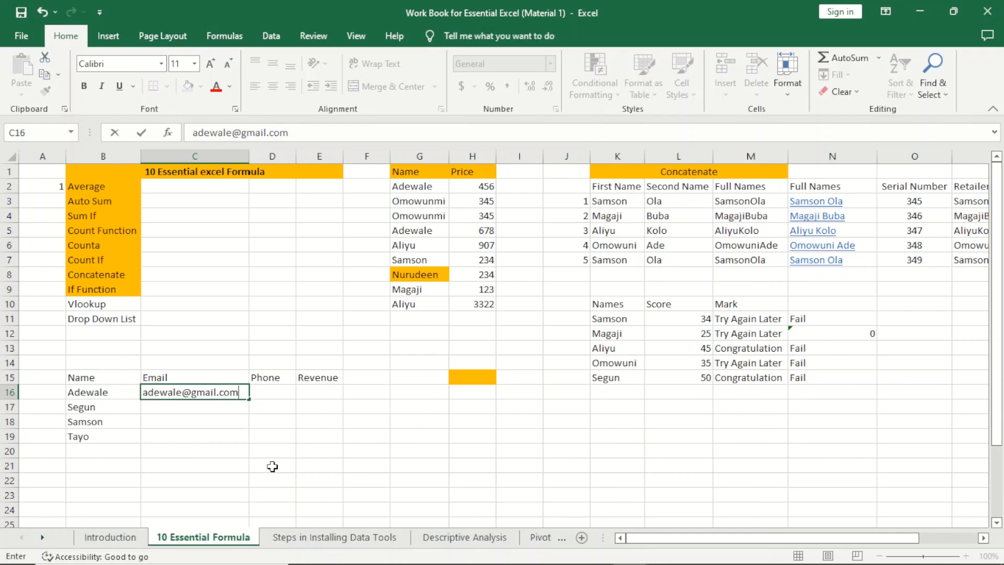
{"action": "key", "text": "Return"}
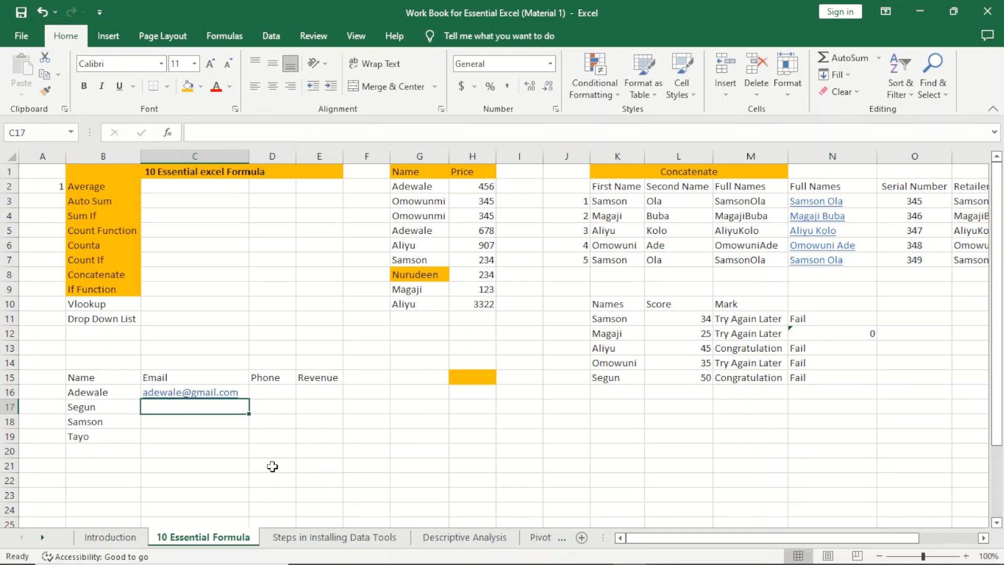
{"action": "key", "text": "Return"}
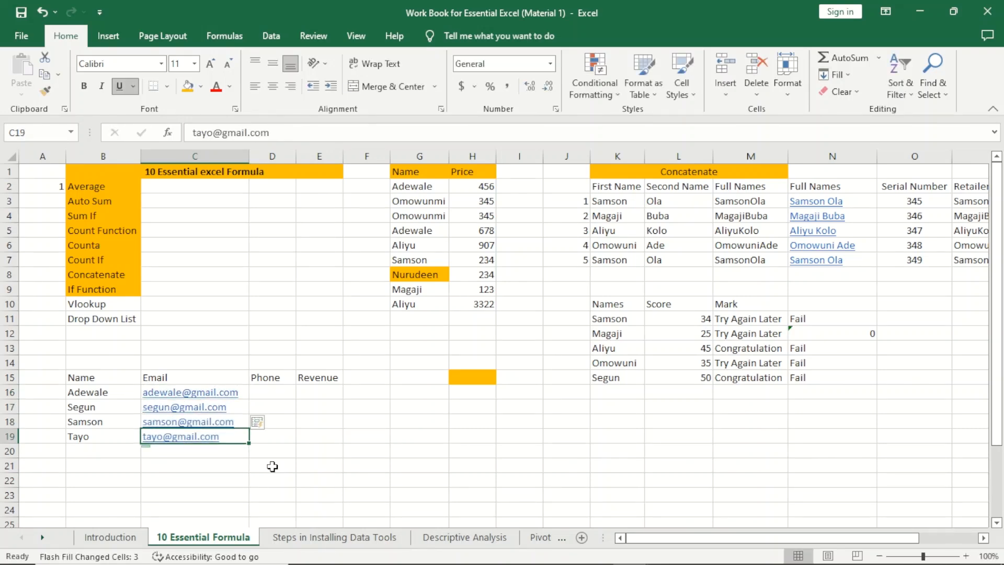
Step: Enter the first contact's phone number in D16 and widen column D to 18.00
{"action": "key", "text": "Right"}
{"action": "key", "text": "Right"}
{"action": "key", "text": "Up"}
{"action": "key", "text": "Up"}
{"action": "key", "text": "Up"}
{"action": "key", "text": "Left"}
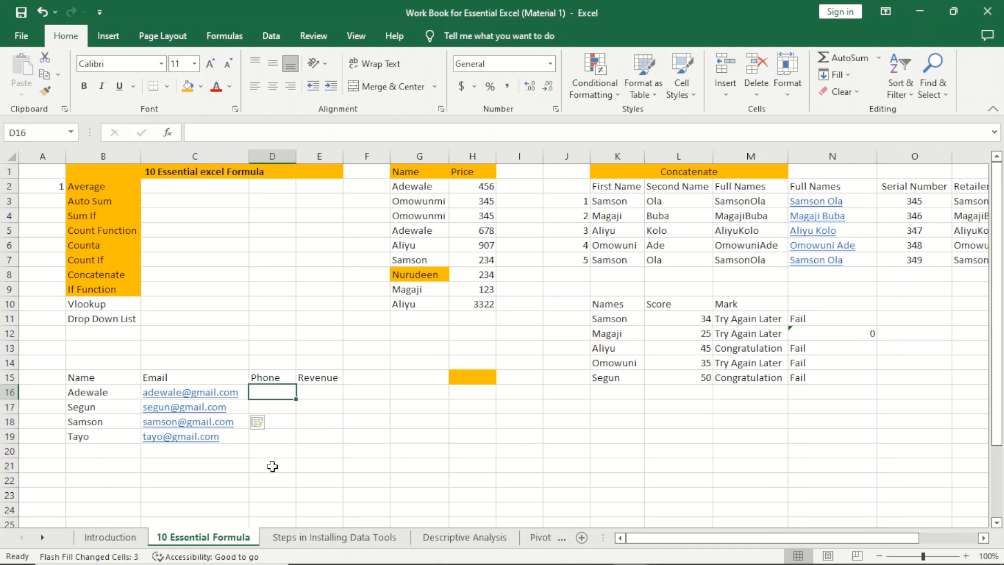
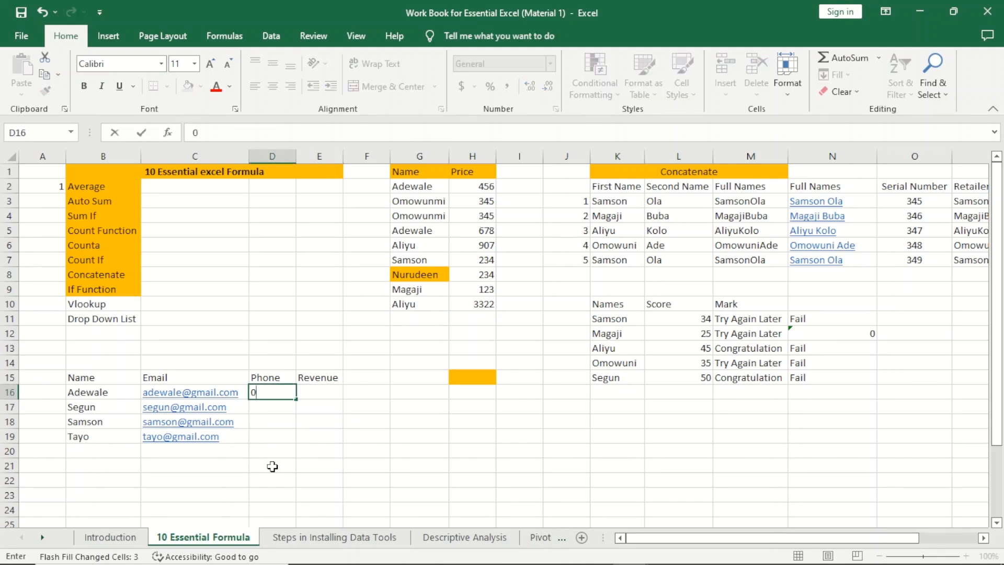
{"action": "key", "text": "Return"}
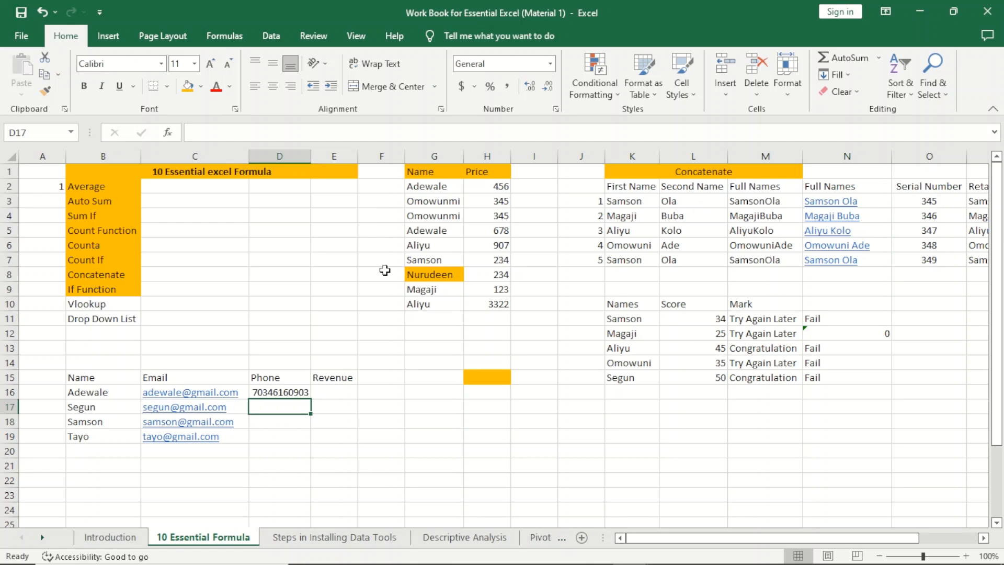
{"action": "left_click_drag", "start_coordinate": [311, 156], "coordinate": [344, 157]}
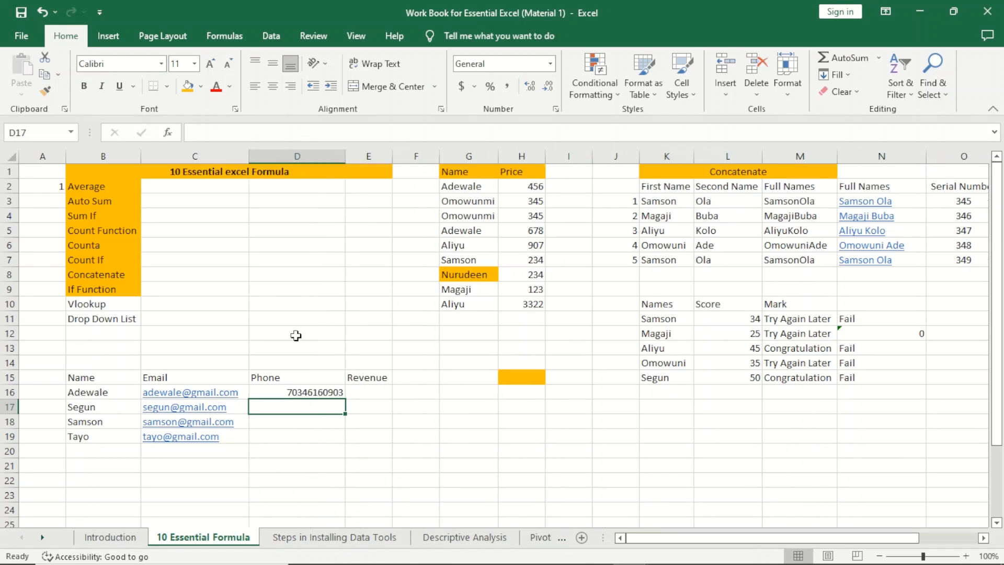
{"action": "left_click", "coordinate": [285, 390]}
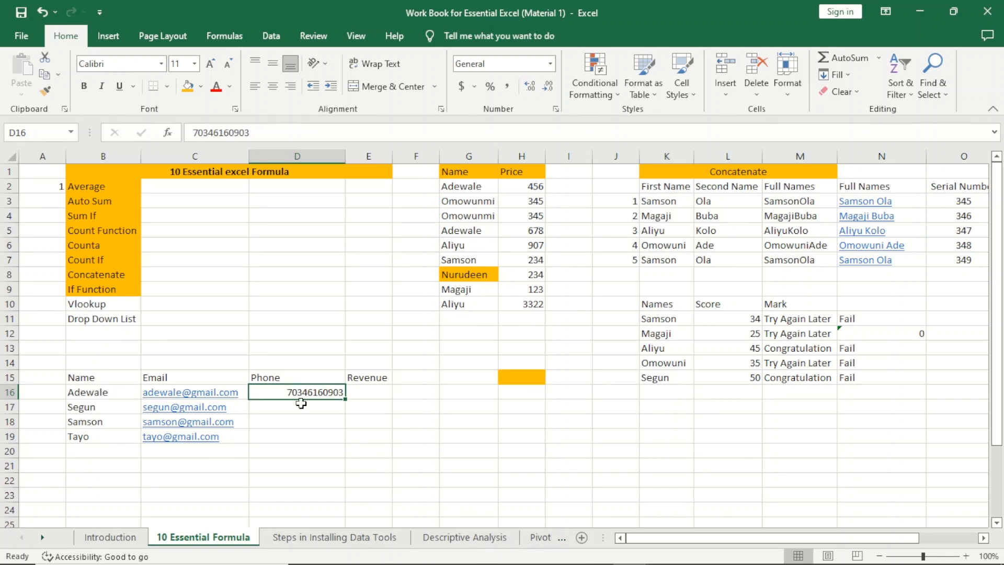
{"action": "left_click", "coordinate": [301, 404]}
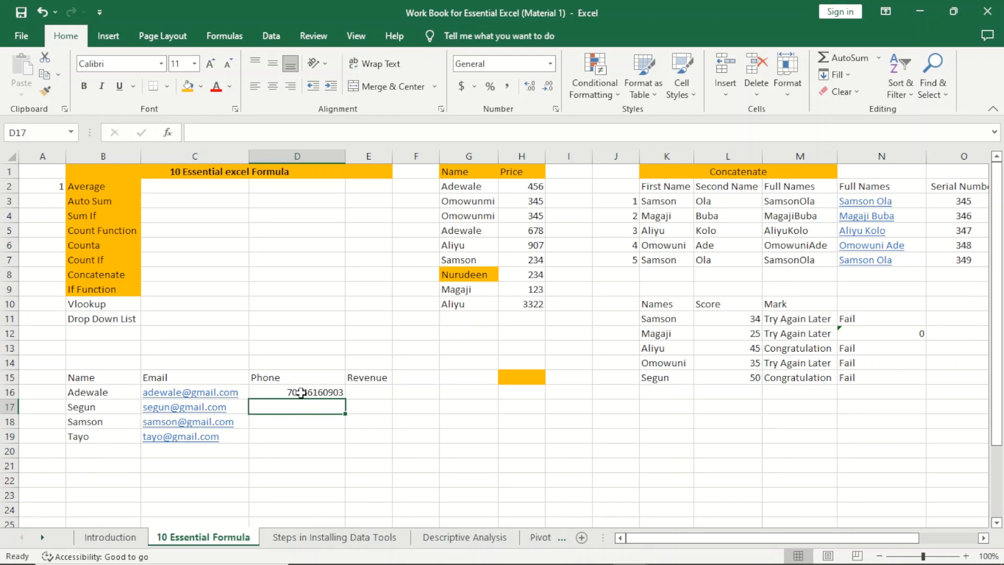
{"action": "left_click", "coordinate": [298, 392]}
Step: Format D16 as Text and re-add the leading zero to its phone number
{"action": "right_click", "coordinate": [299, 394]}
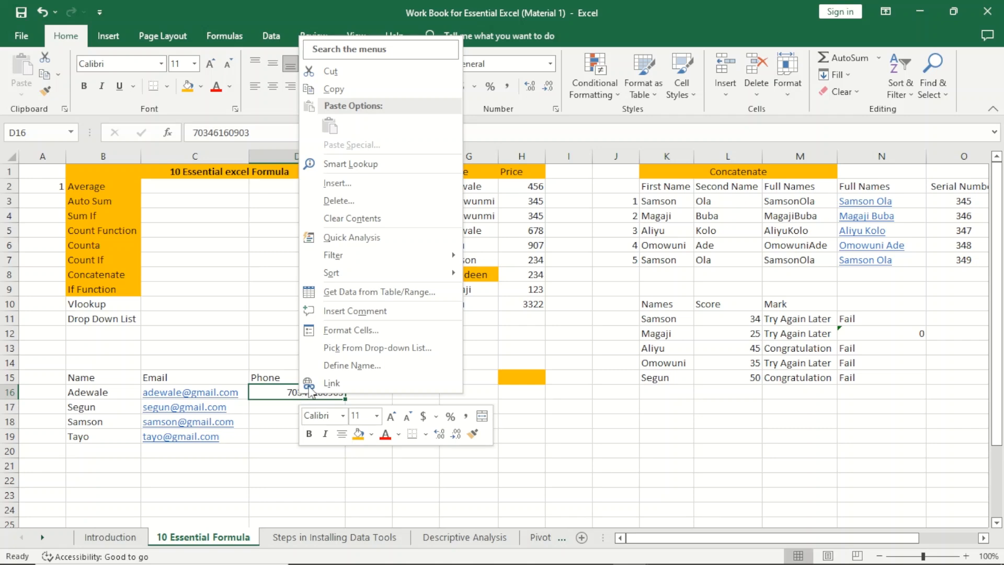
{"action": "key", "text": "Escape"}
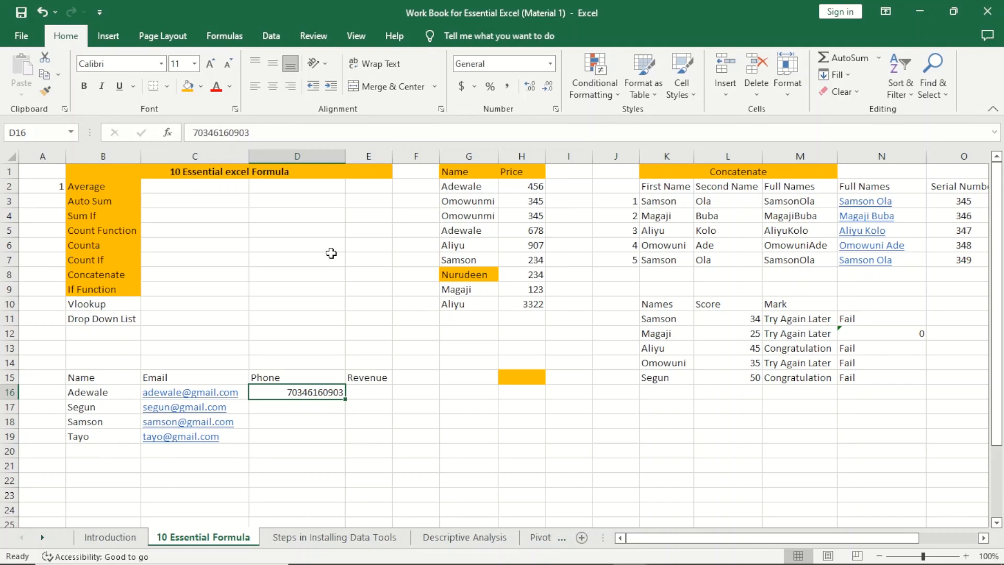
{"action": "key", "text": "ctrl+p"}
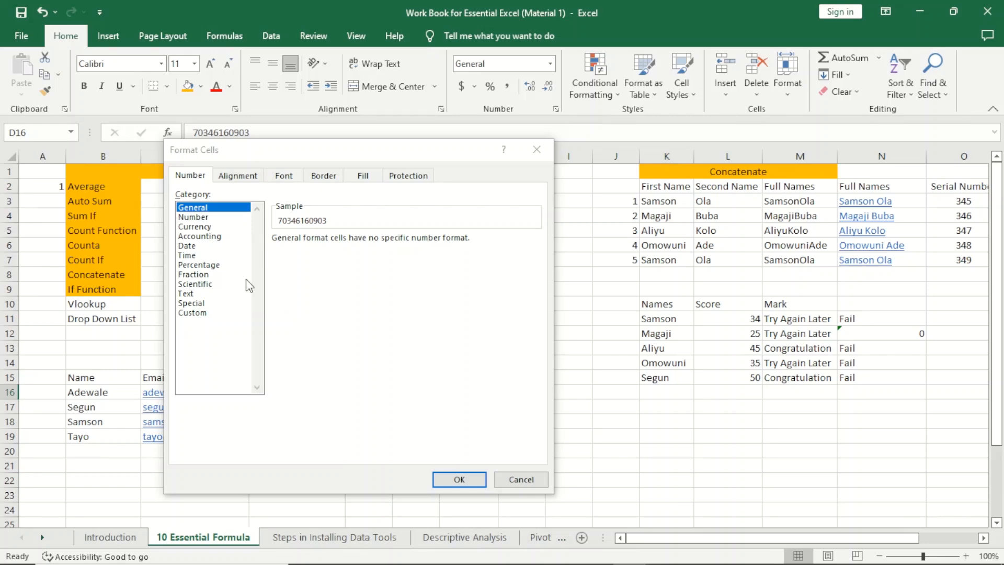
{"action": "left_click", "coordinate": [199, 295]}
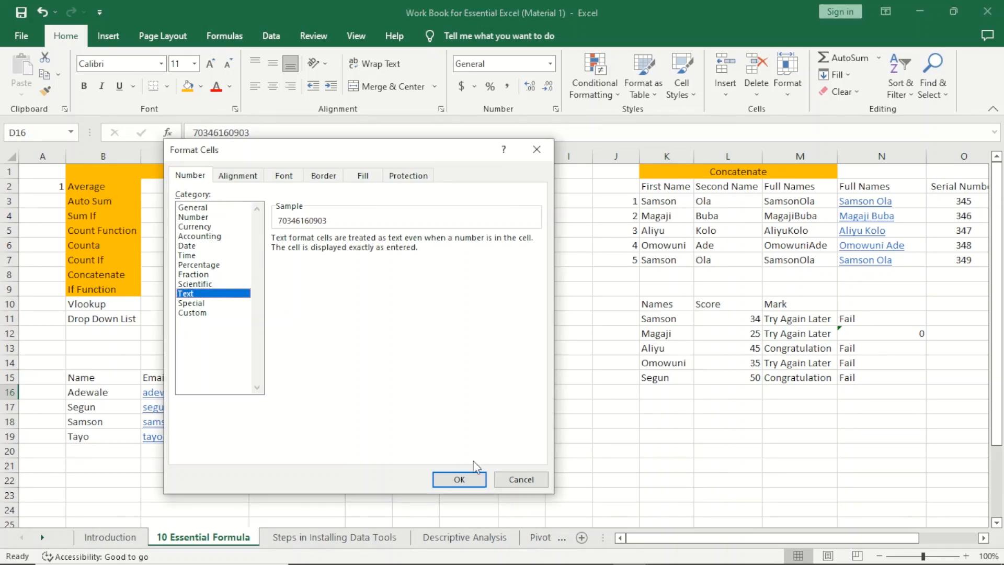
{"action": "left_click", "coordinate": [459, 479]}
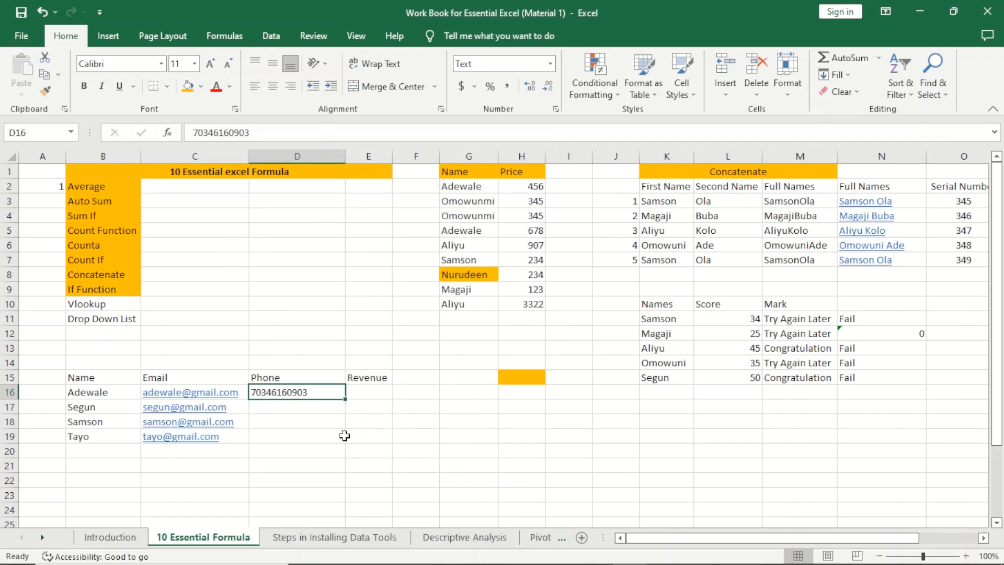
{"action": "double_click", "coordinate": [260, 391]}
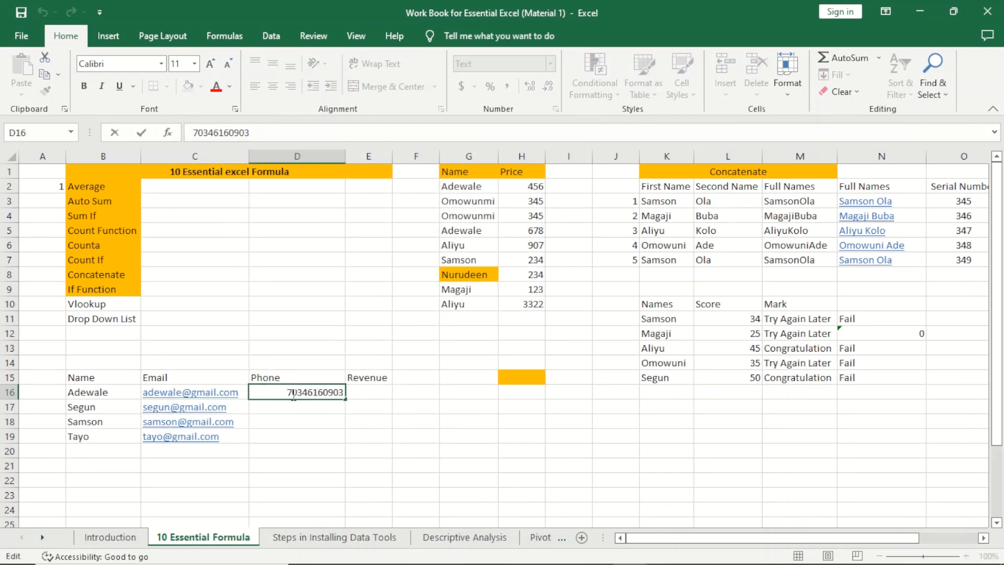
{"action": "type", "text": "0"}
{"action": "key", "text": "Return"}
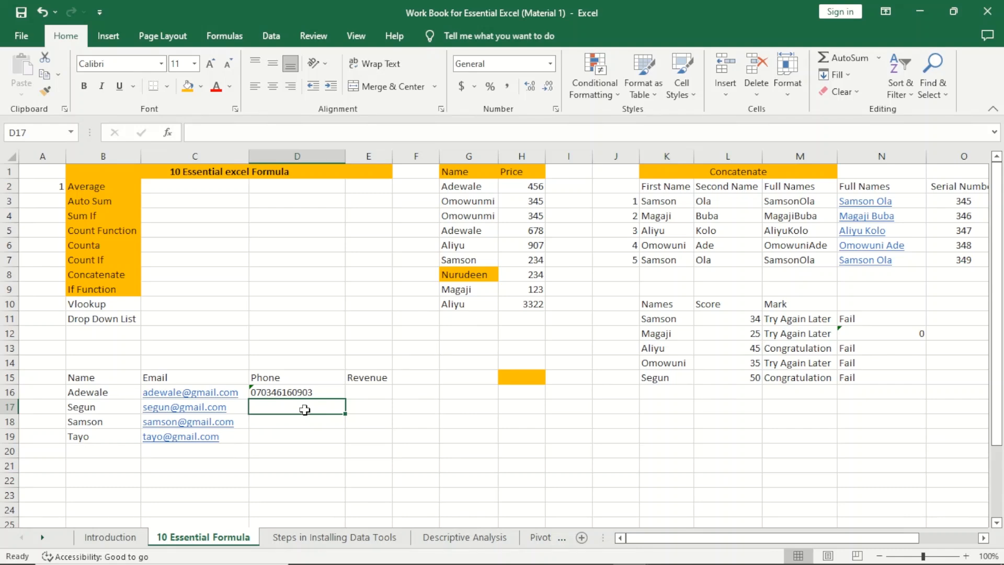
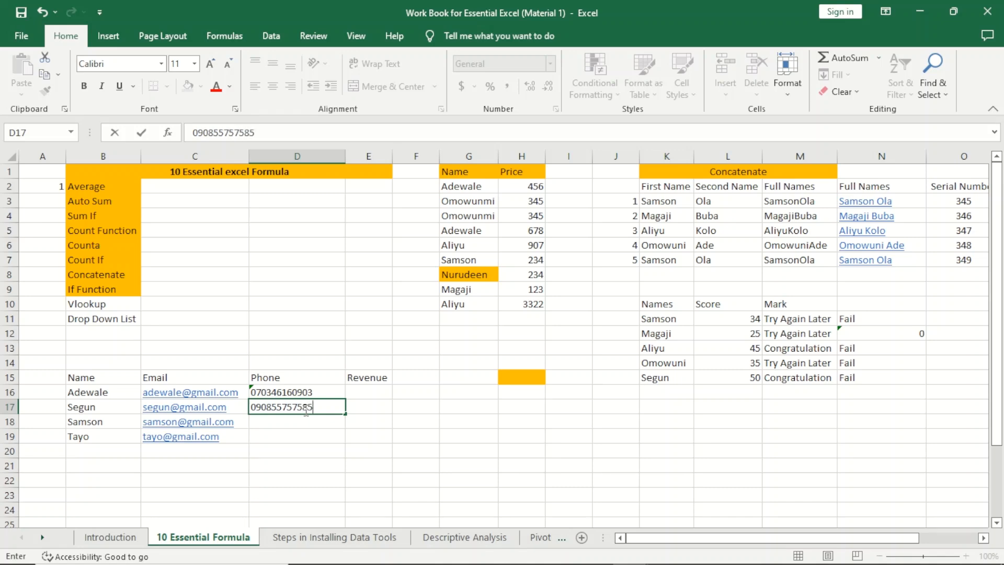
Step: Enter the other three contacts' phone numbers into D17:D19
{"action": "key", "text": "Return"}
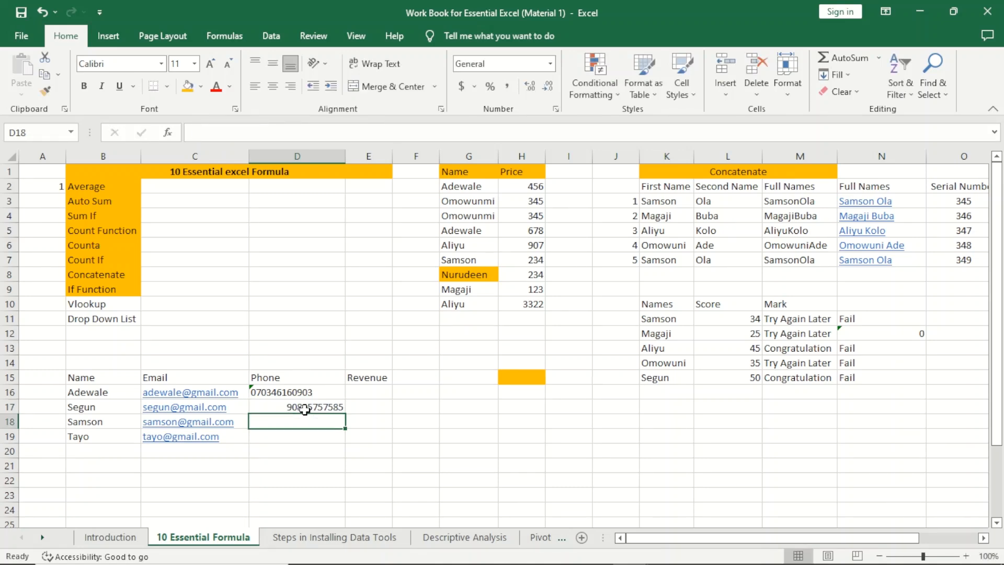
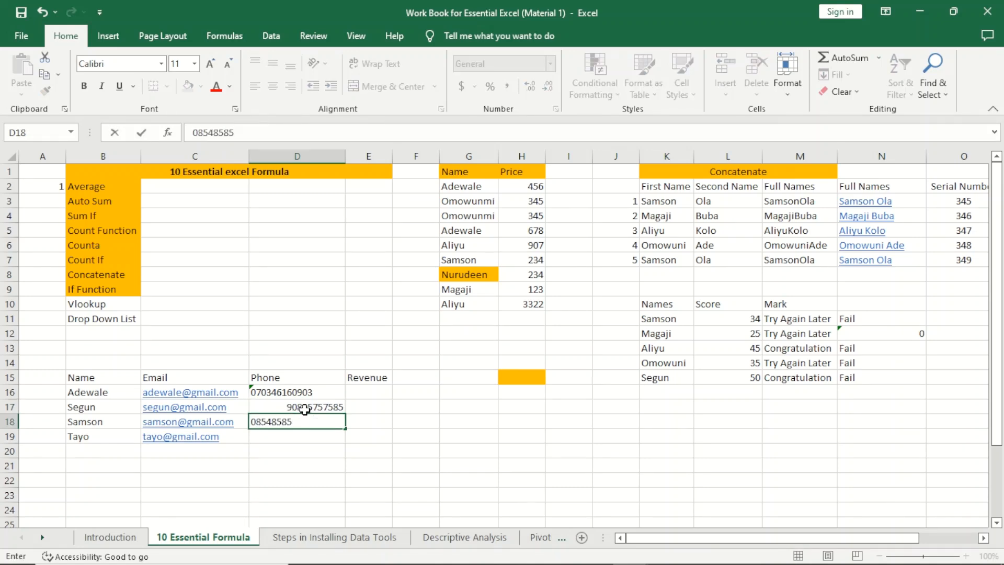
{"action": "key", "text": "Return"}
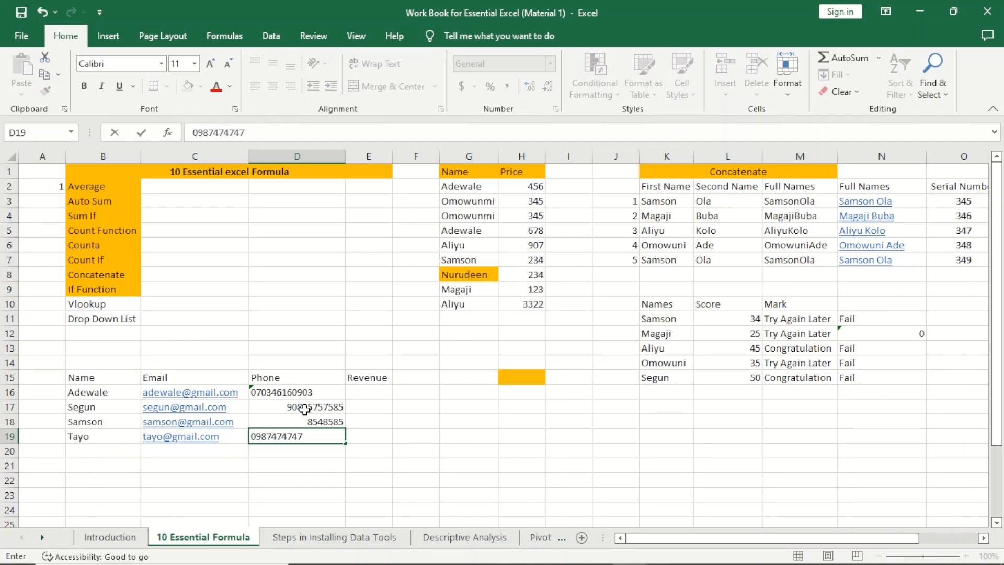
{"action": "key", "text": "Return"}
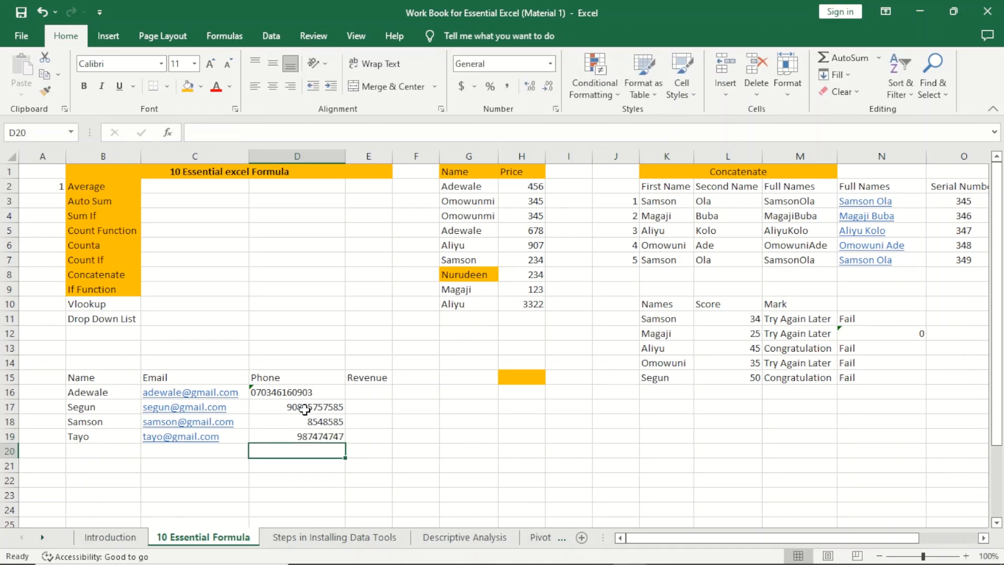
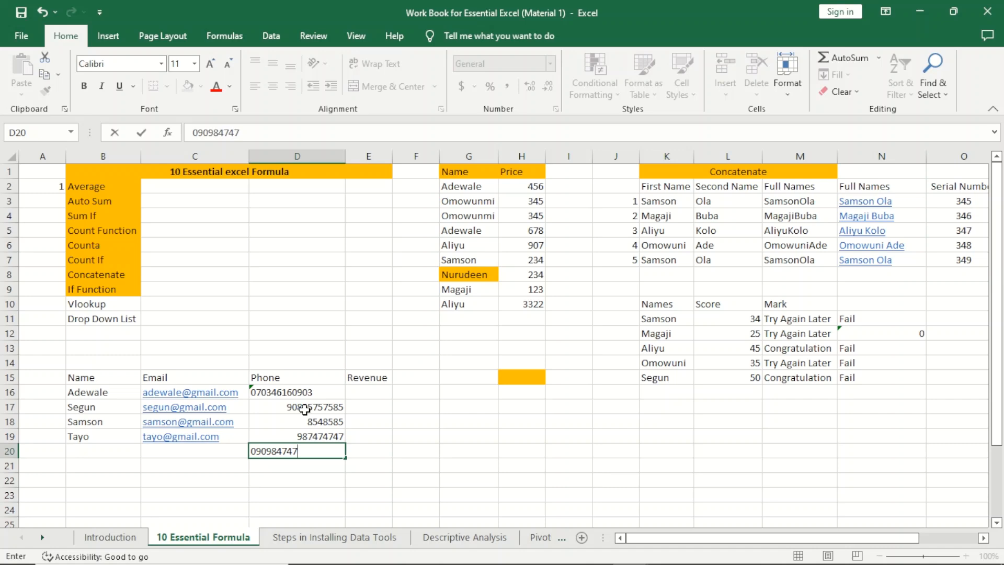
{"action": "key", "text": "Up"}
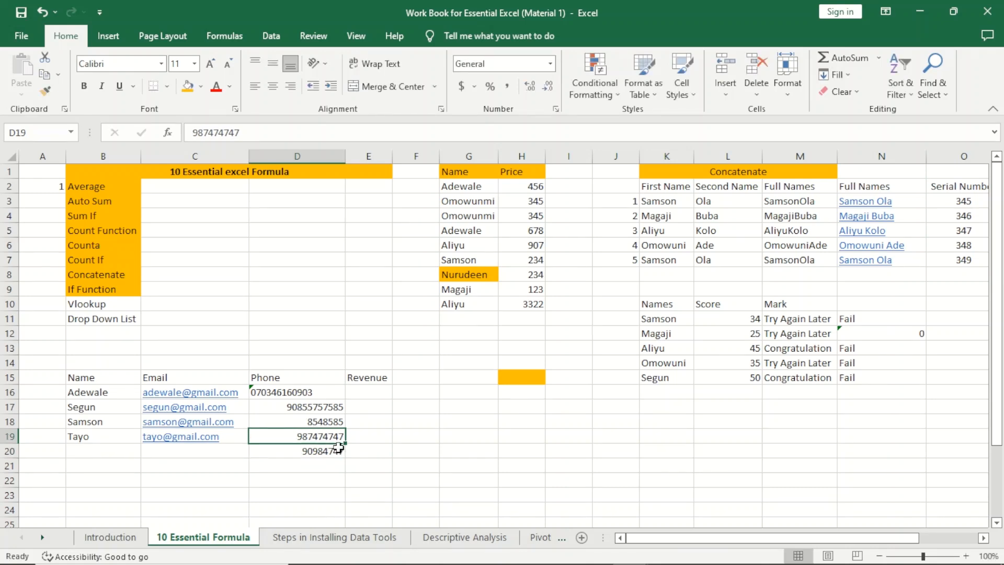
{"action": "left_click", "coordinate": [321, 409]}
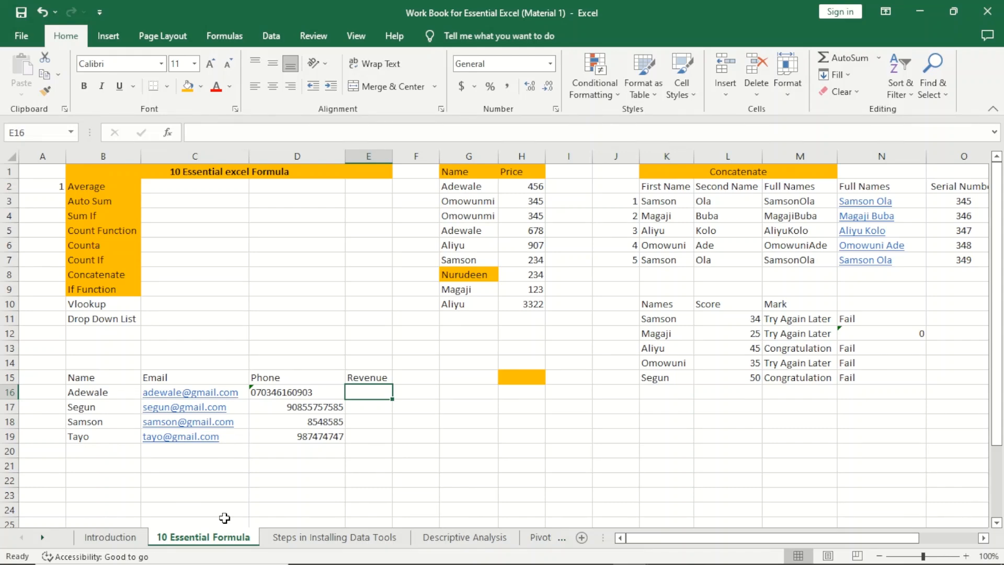
Step: Enter revenues 23457, 3456, 2356 and 34567 into E16:E19 and select them
{"action": "type", "text": "23"}
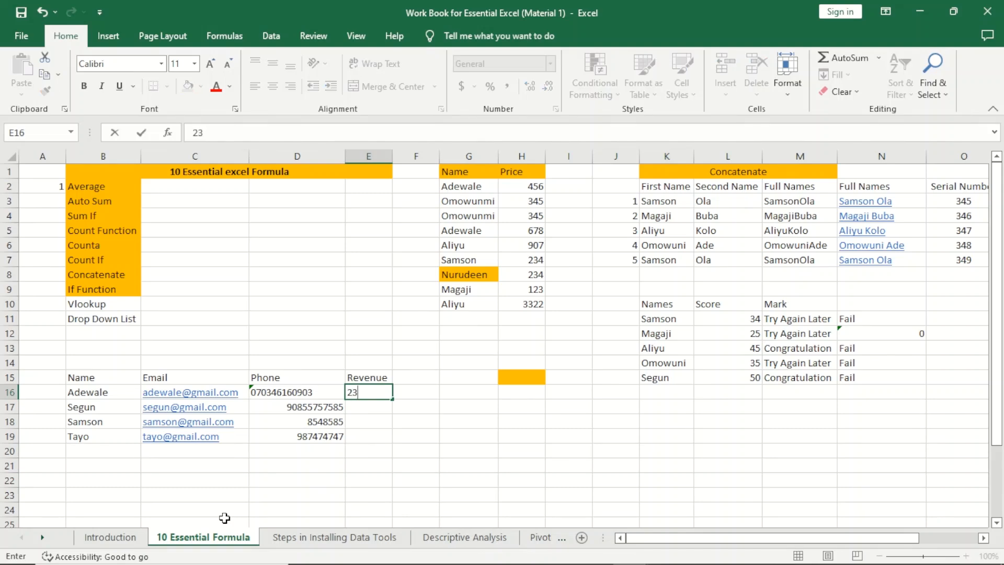
{"action": "type", "text": "457"}
{"action": "key", "text": "Return"}
{"action": "type", "text": "3456"}
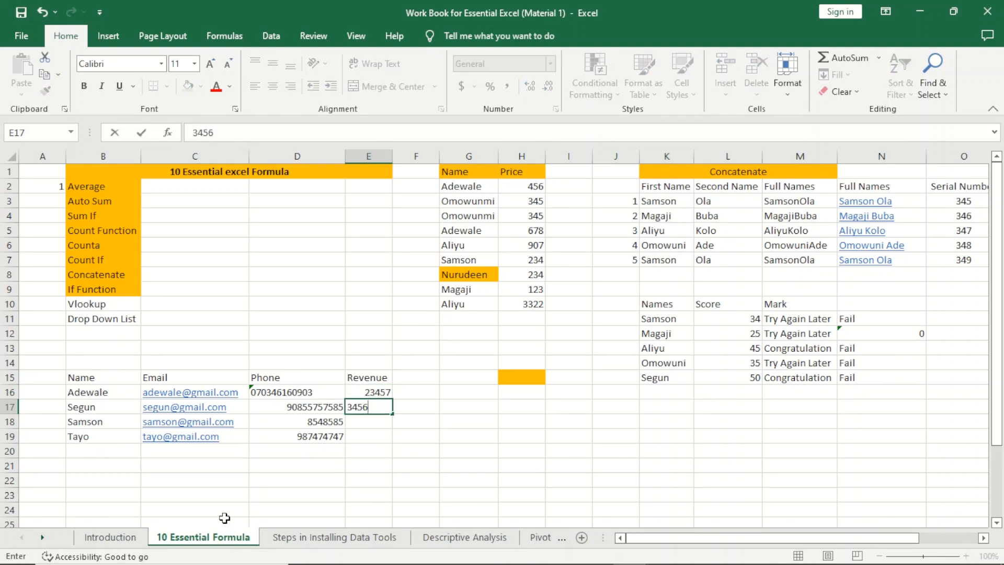
{"action": "key", "text": "Return"}
{"action": "type", "text": "2356"}
{"action": "key", "text": "Return"}
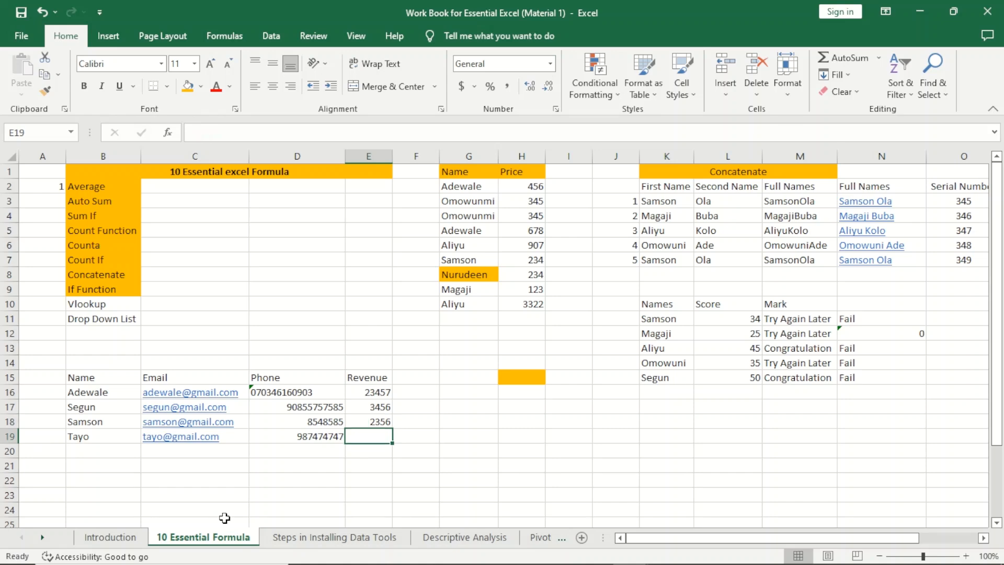
{"action": "type", "text": "34567"}
{"action": "key", "text": "Return"}
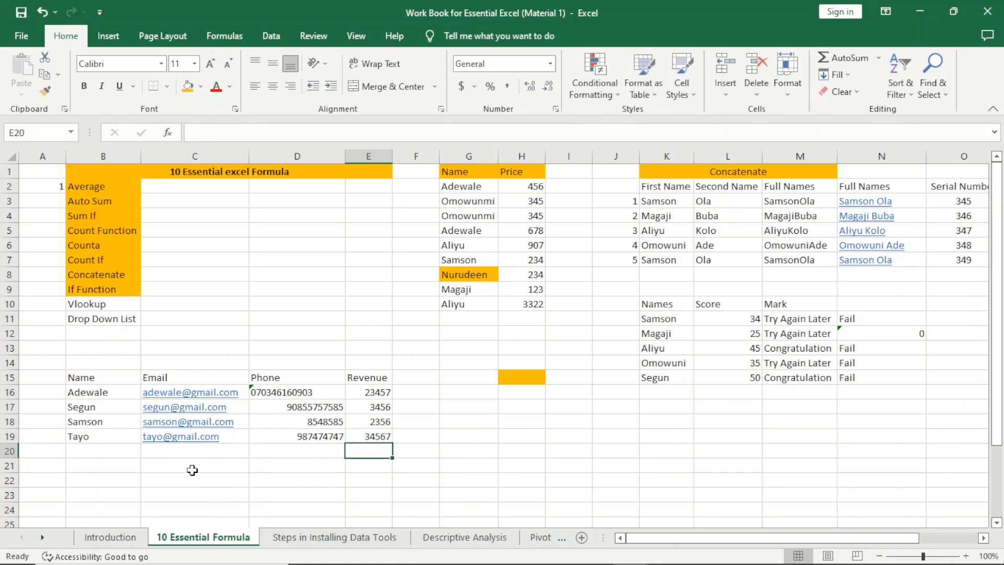
{"action": "left_click_drag", "start_coordinate": [368, 391], "coordinate": [370, 434]}
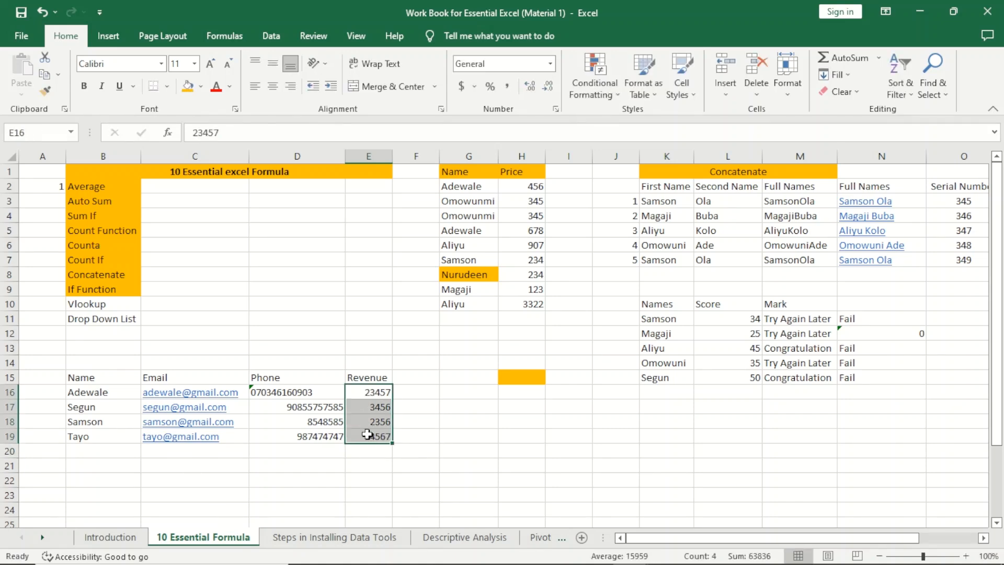
Step: Format E16:E19 as Number with a 1000 separator and 1 decimal place
{"action": "right_click", "coordinate": [370, 434]}
{"action": "left_click", "coordinate": [403, 366]}
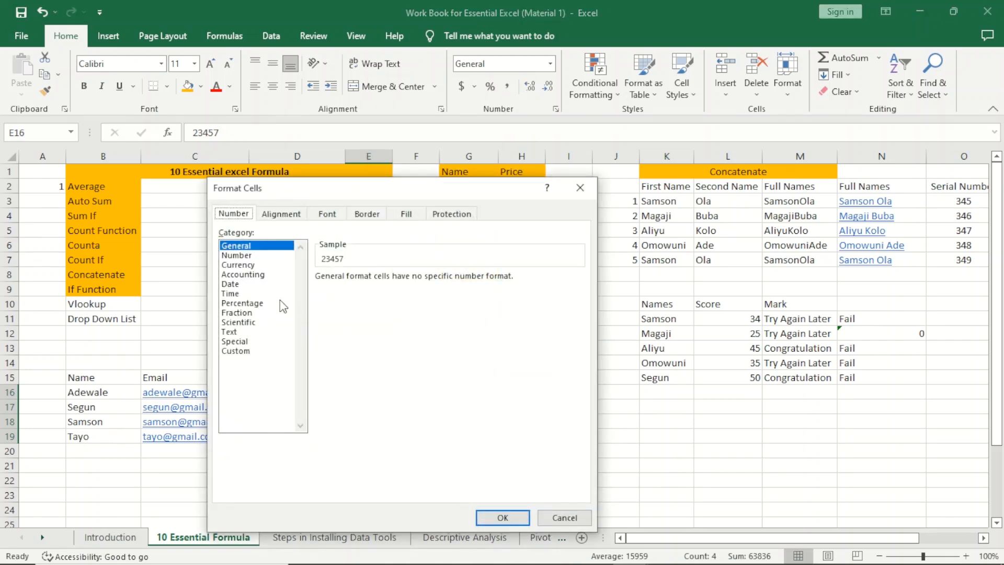
{"action": "left_click", "coordinate": [246, 256]}
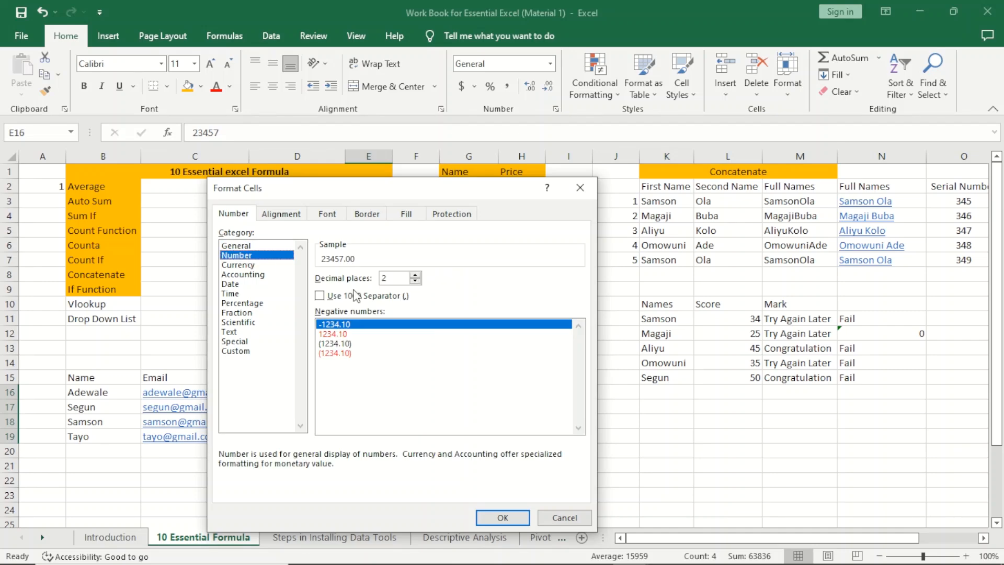
{"action": "left_click", "coordinate": [320, 296]}
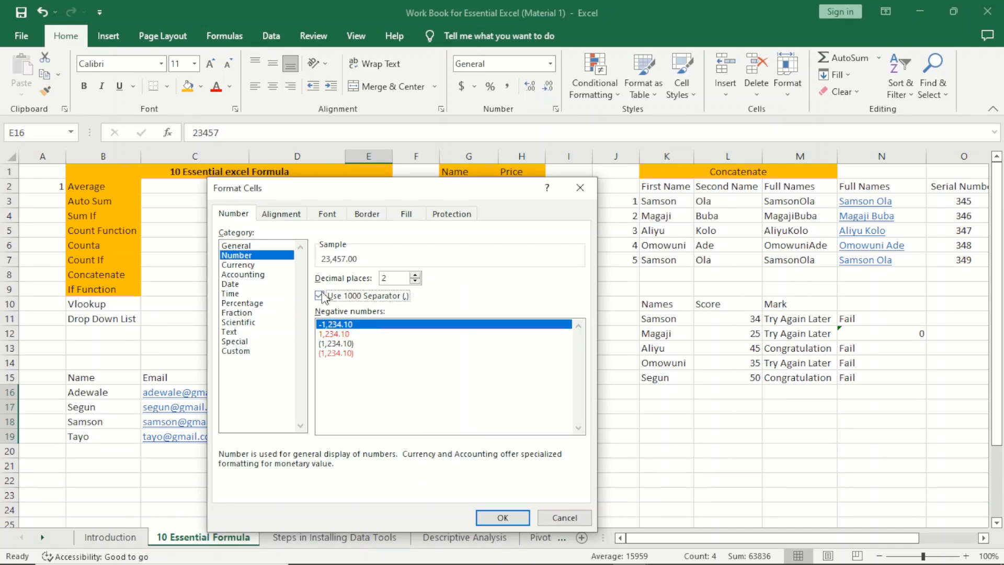
{"action": "left_click", "coordinate": [416, 280]}
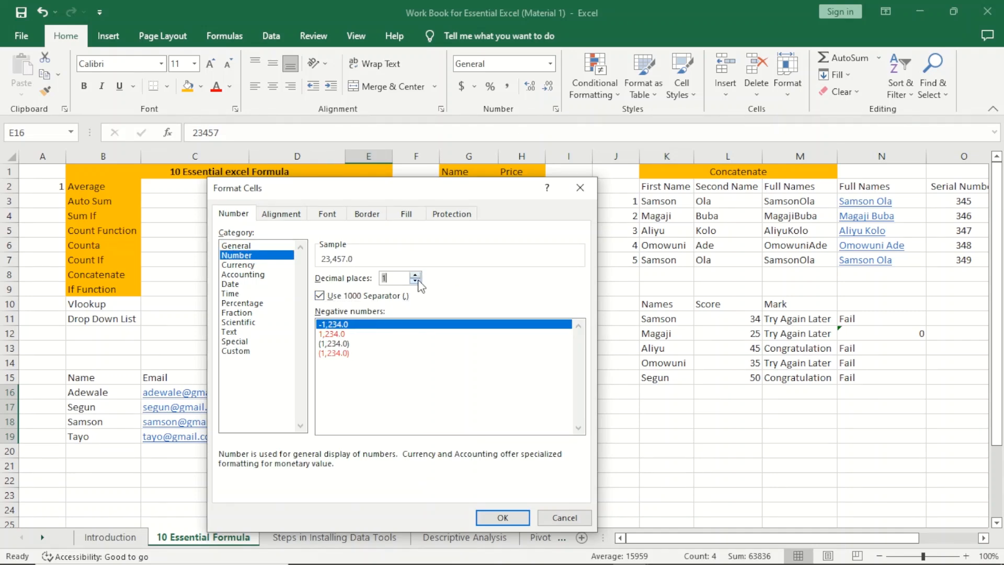
{"action": "left_click", "coordinate": [502, 518]}
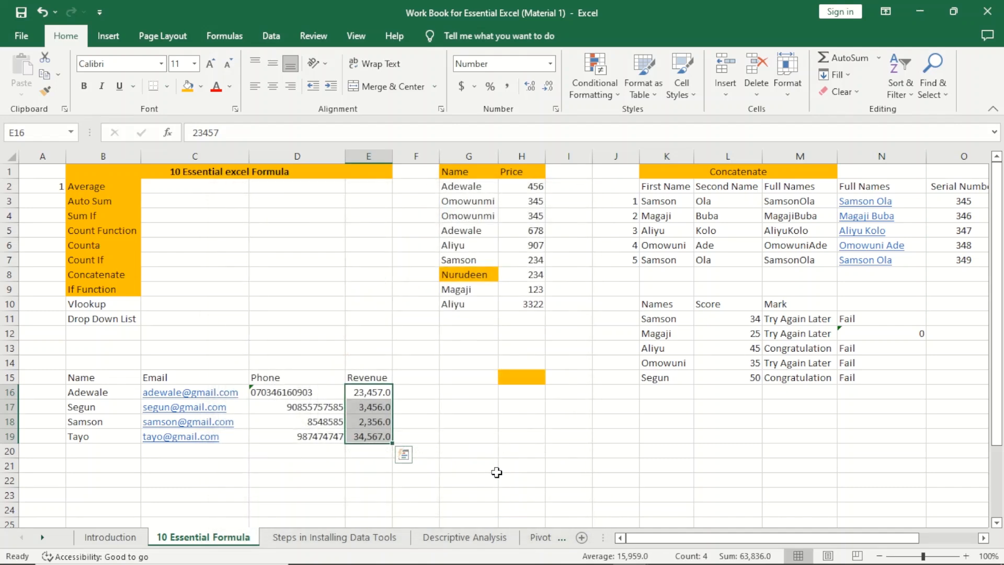
{"action": "left_click", "coordinate": [401, 433]}
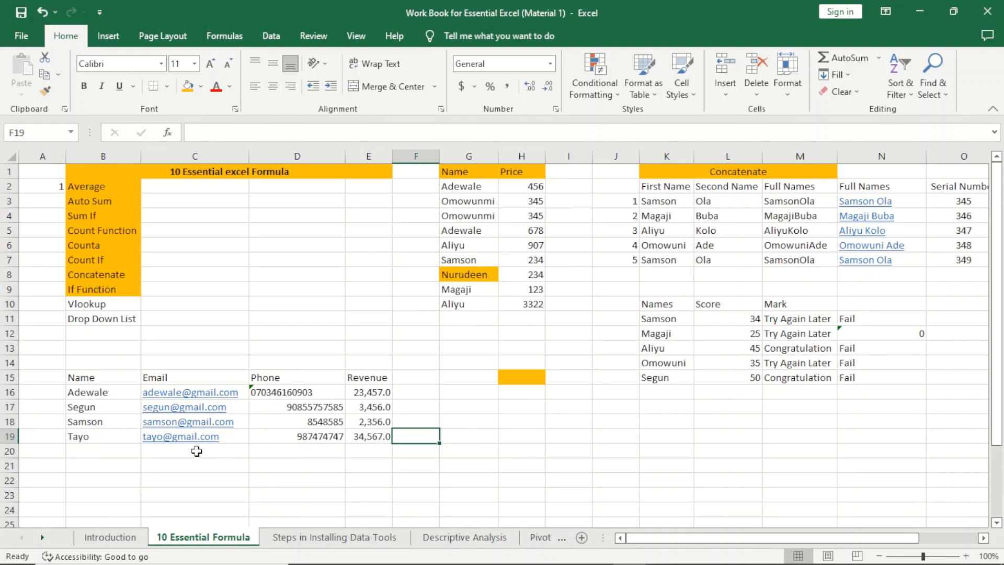
{"action": "left_click", "coordinate": [103, 462]}
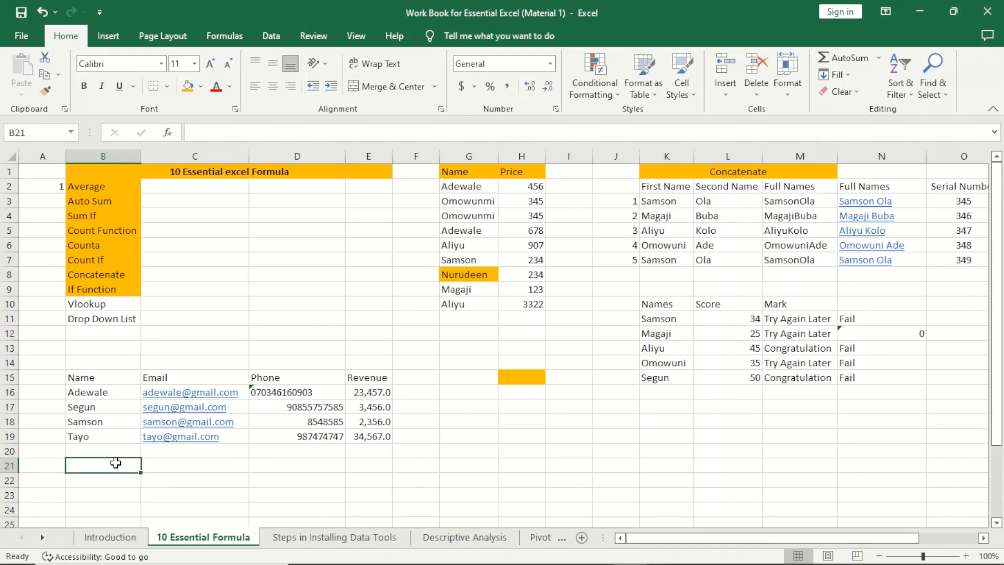
Step: Type the lookup labels Name, Email, Phone and Revenue down B21:B24
{"action": "type", "text": "Name"}
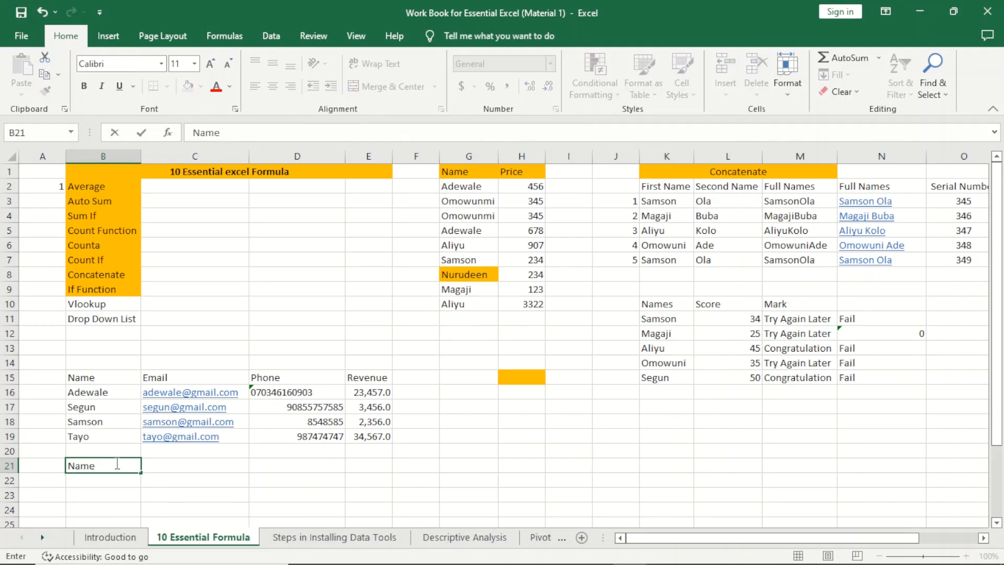
{"action": "key", "text": "Return"}
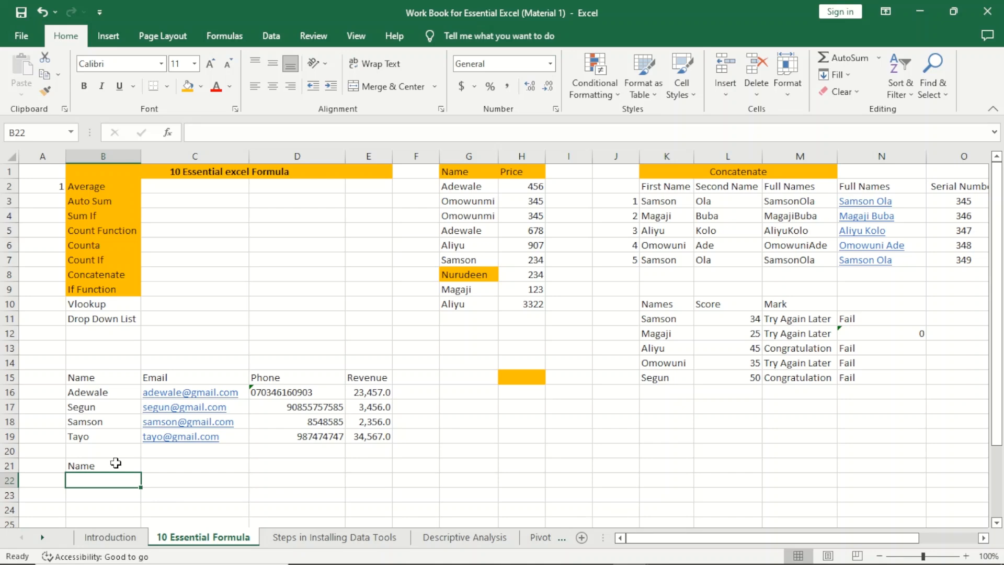
{"action": "type", "text": "Emau"}
{"action": "key", "text": "BackSpace"}
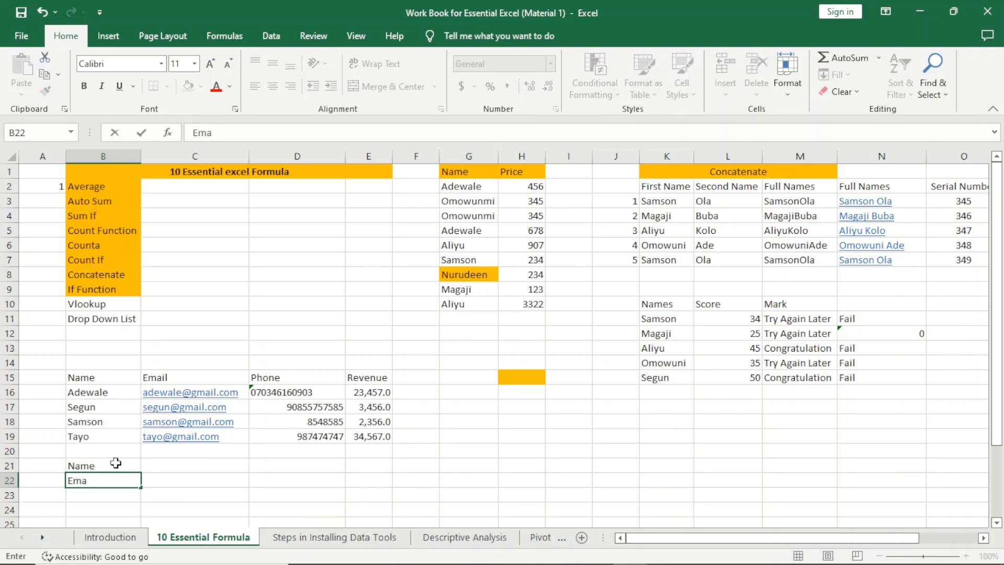
{"action": "type", "text": "il"}
{"action": "key", "text": "Return"}
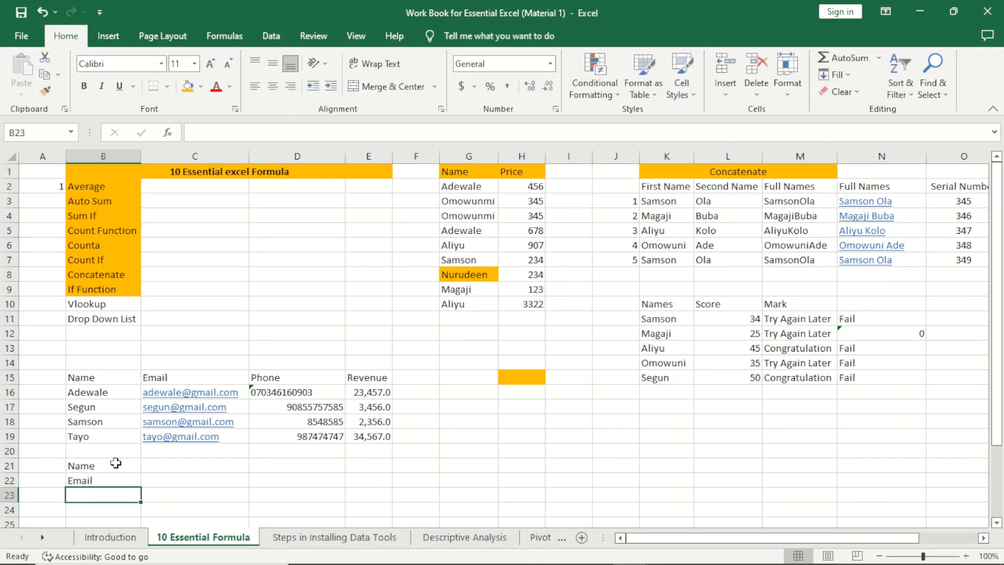
{"action": "type", "text": "Phone"}
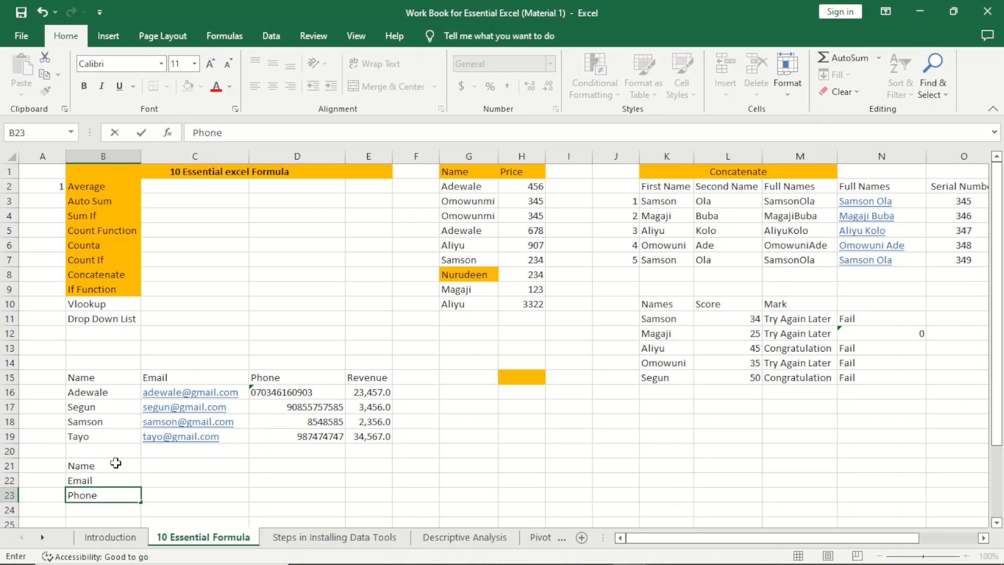
{"action": "key", "text": "Return"}
{"action": "type", "text": "Reve"}
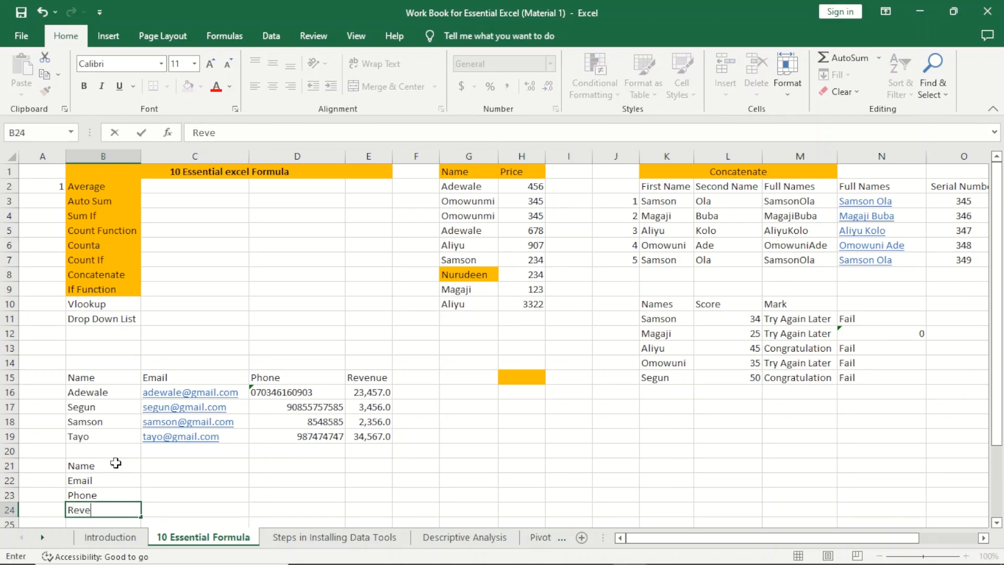
{"action": "type", "text": "nue"}
{"action": "left_click", "coordinate": [182, 477]}
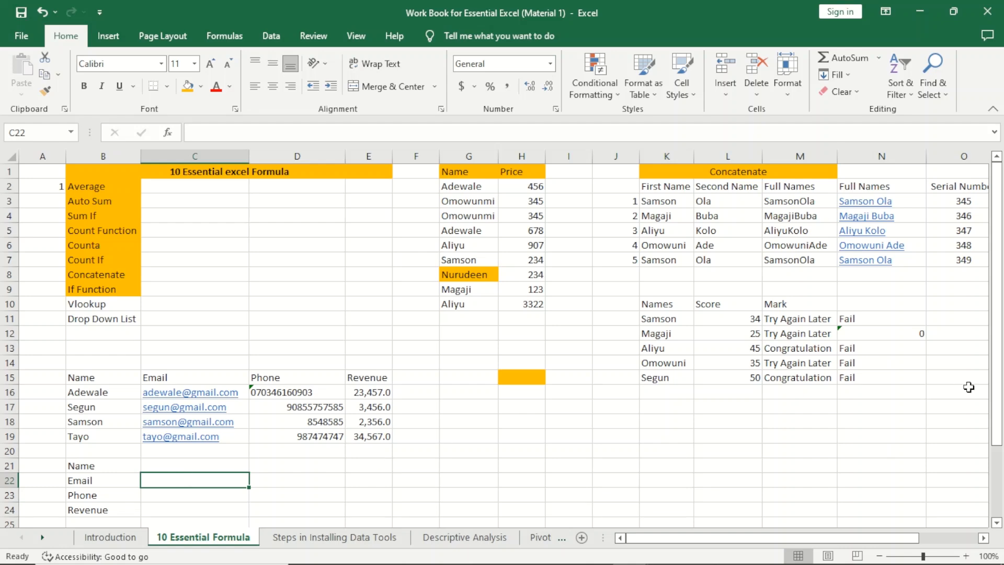
{"action": "left_click_drag", "start_coordinate": [999, 380], "coordinate": [998, 402]}
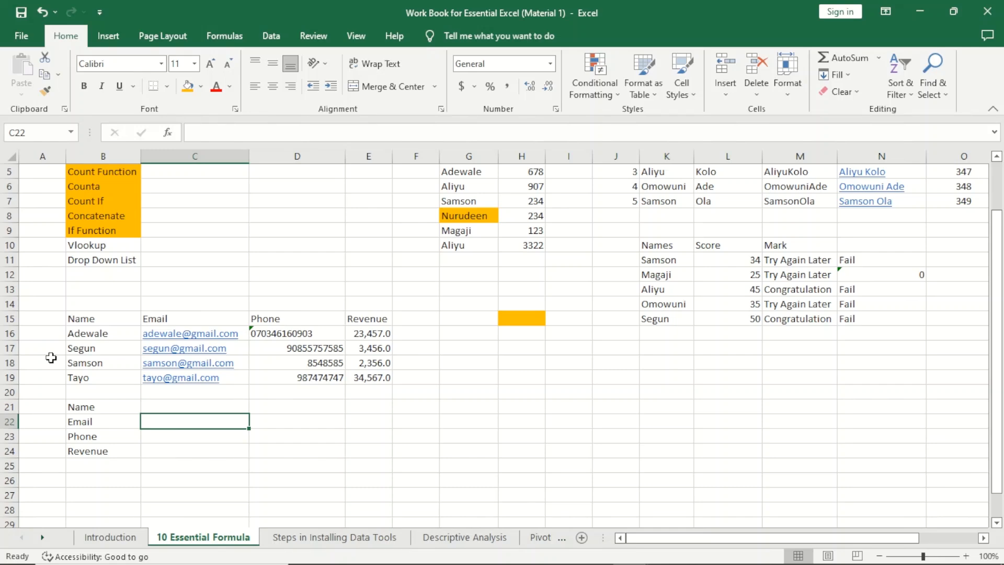
{"action": "left_click", "coordinate": [189, 407]}
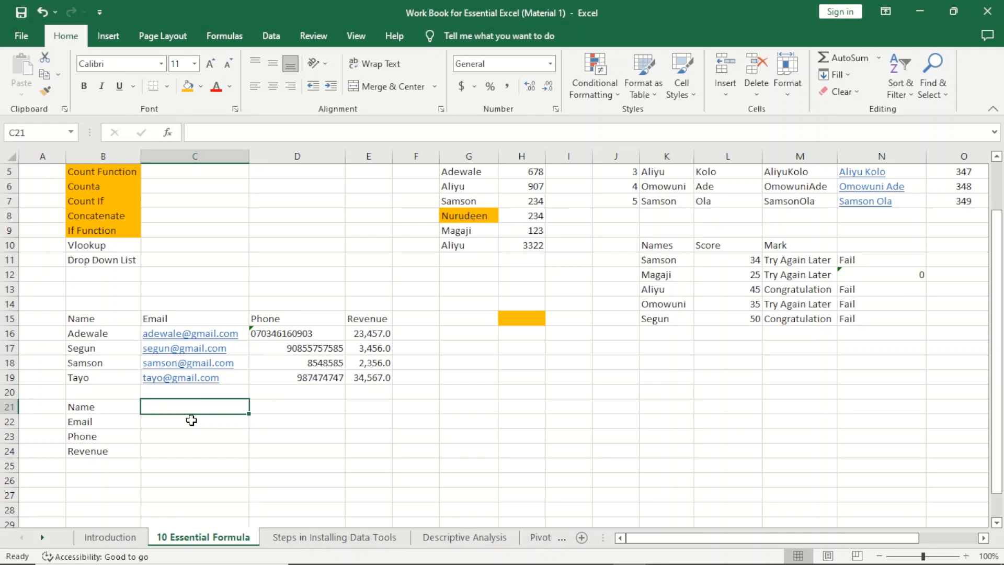
{"action": "left_click", "coordinate": [191, 420]}
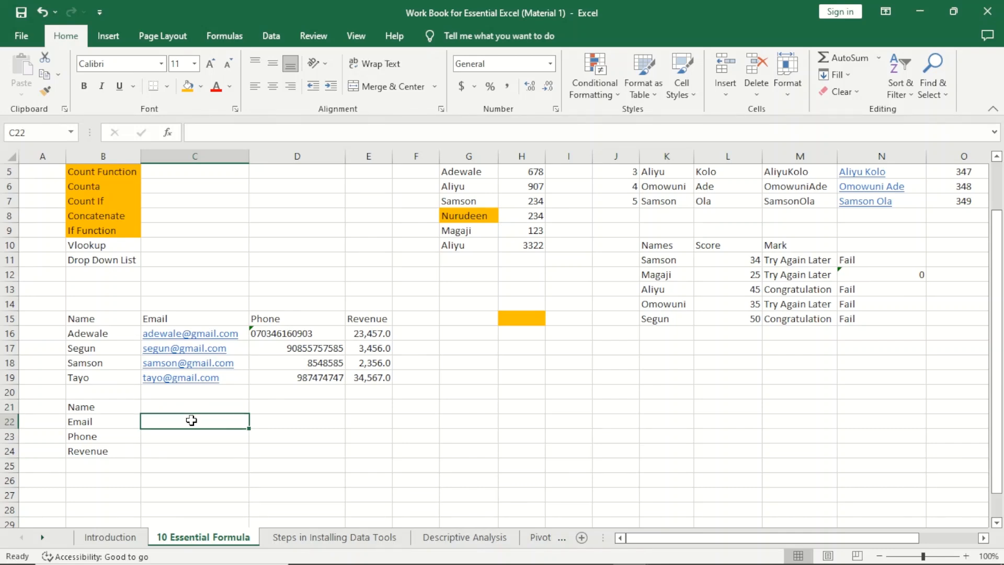
Step: Enter =VLOOKUP(C21,B16:E19,2,FALSE) in C22 to fetch the email for the name in C21
{"action": "type", "text": "="}
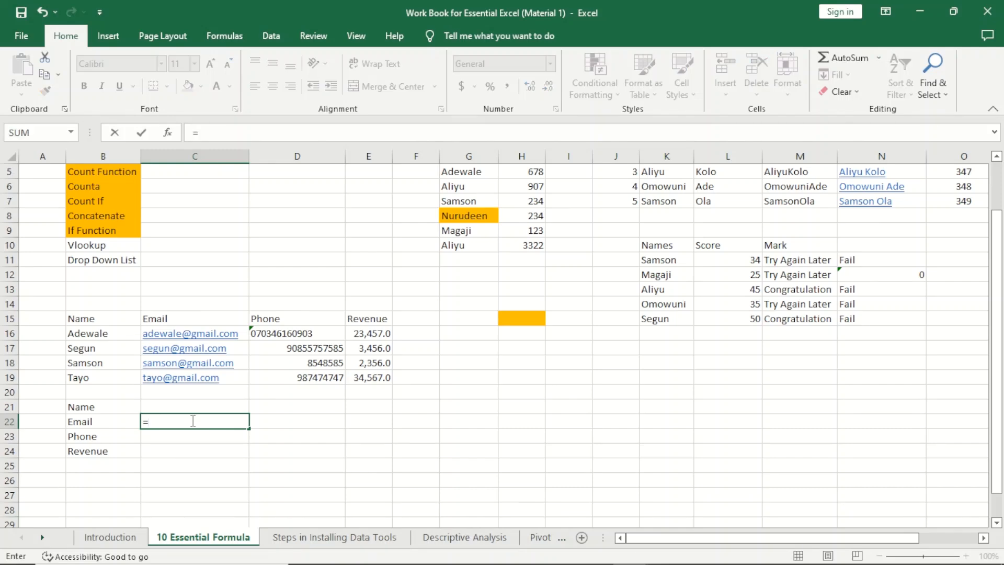
{"action": "type", "text": "vlook"}
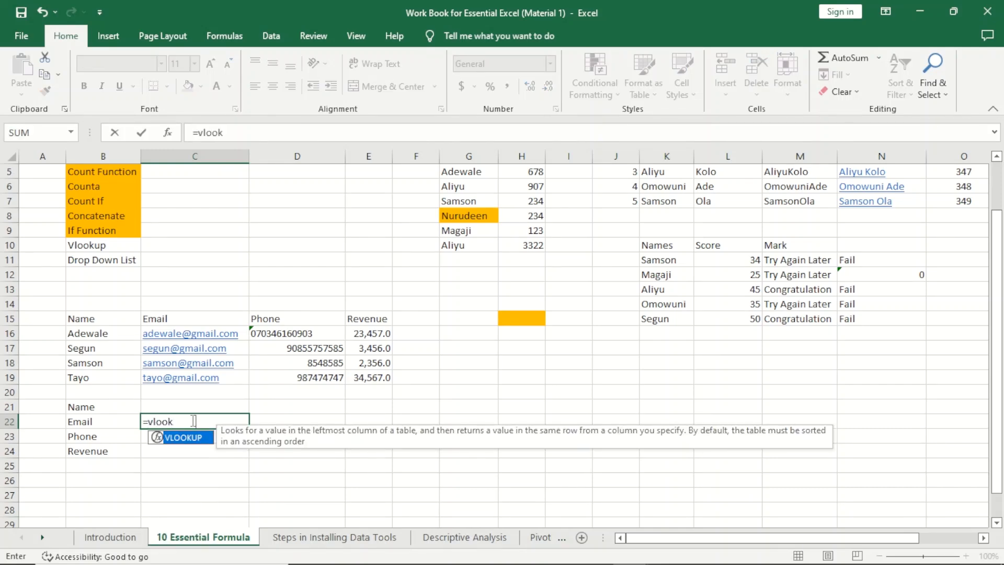
{"action": "key", "text": "Tab"}
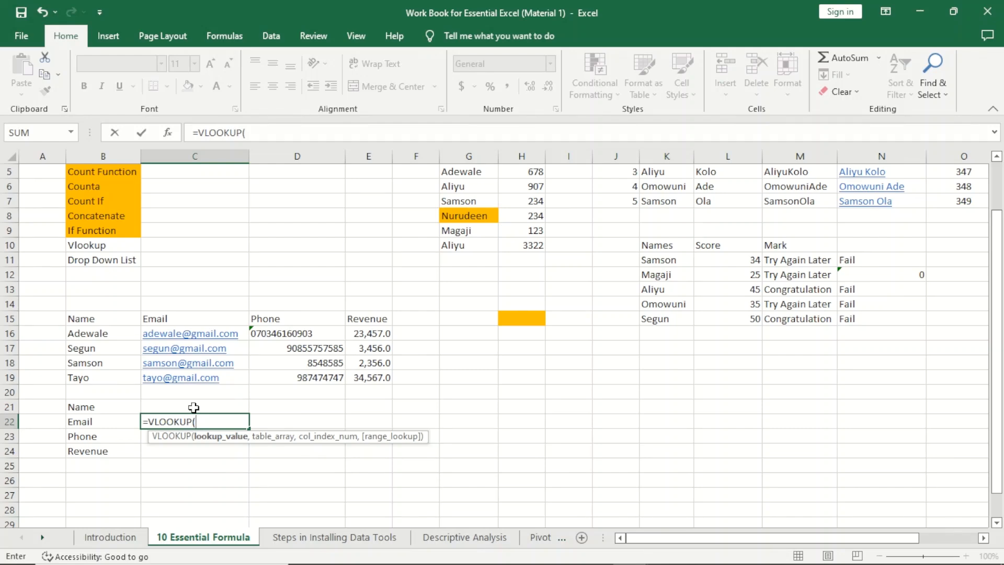
{"action": "left_click", "coordinate": [193, 407]}
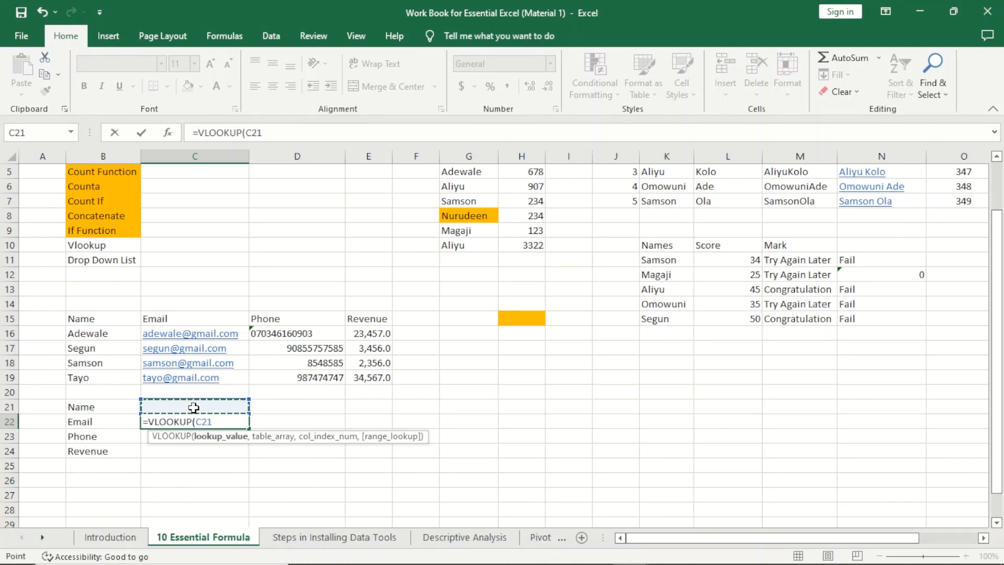
{"action": "type", "text": ","}
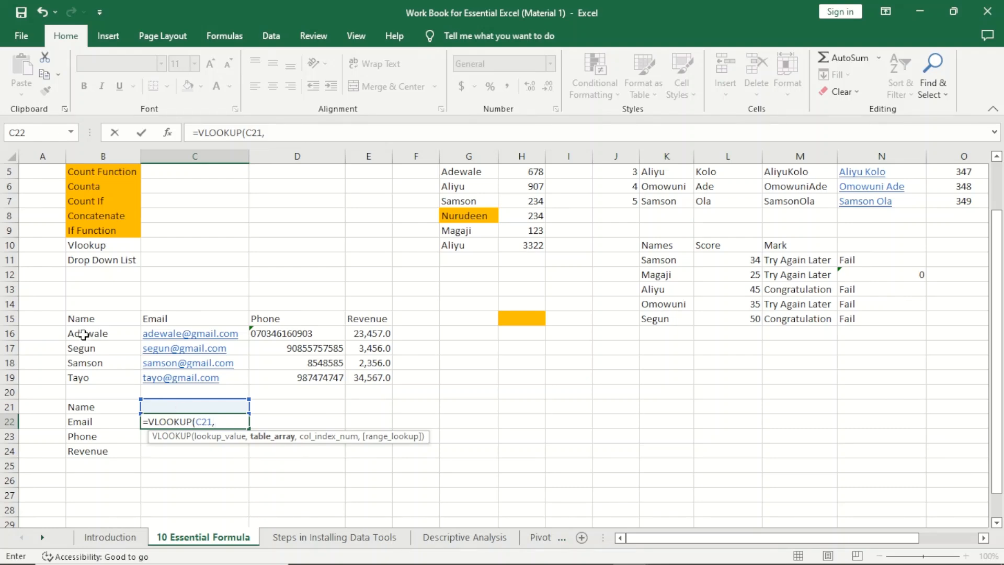
{"action": "left_click_drag", "start_coordinate": [87, 337], "coordinate": [363, 385]}
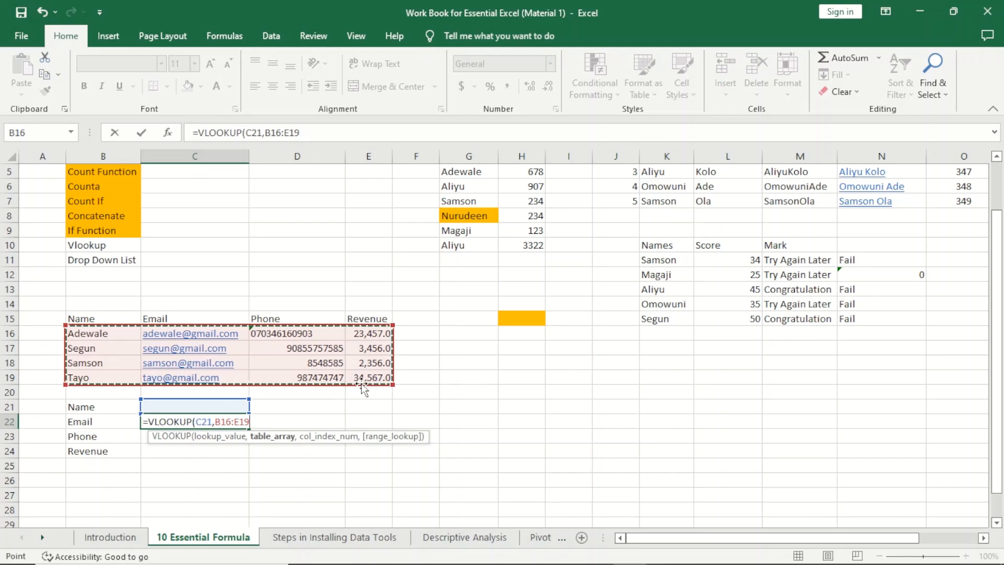
{"action": "type", "text": ","}
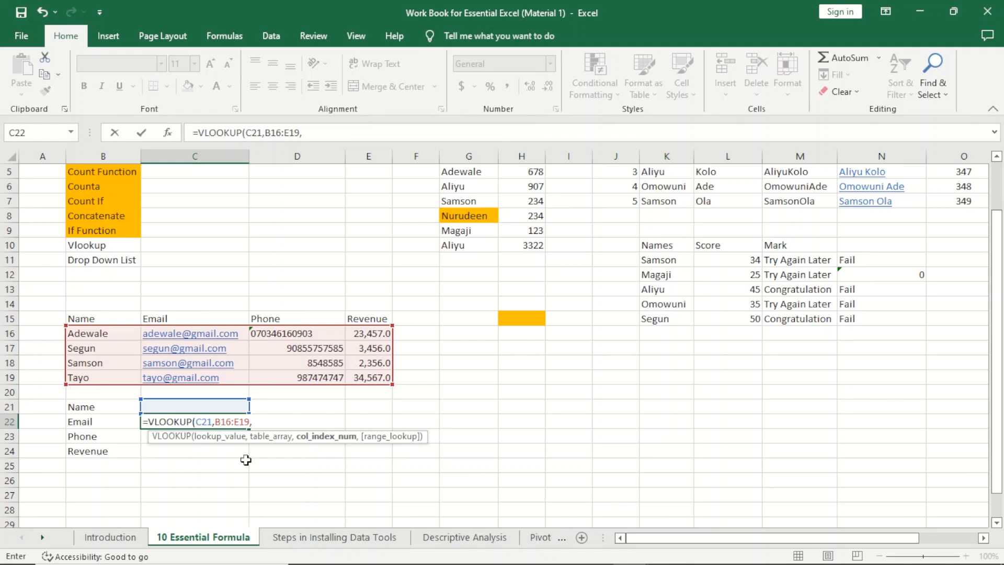
{"action": "type", "text": "2,"}
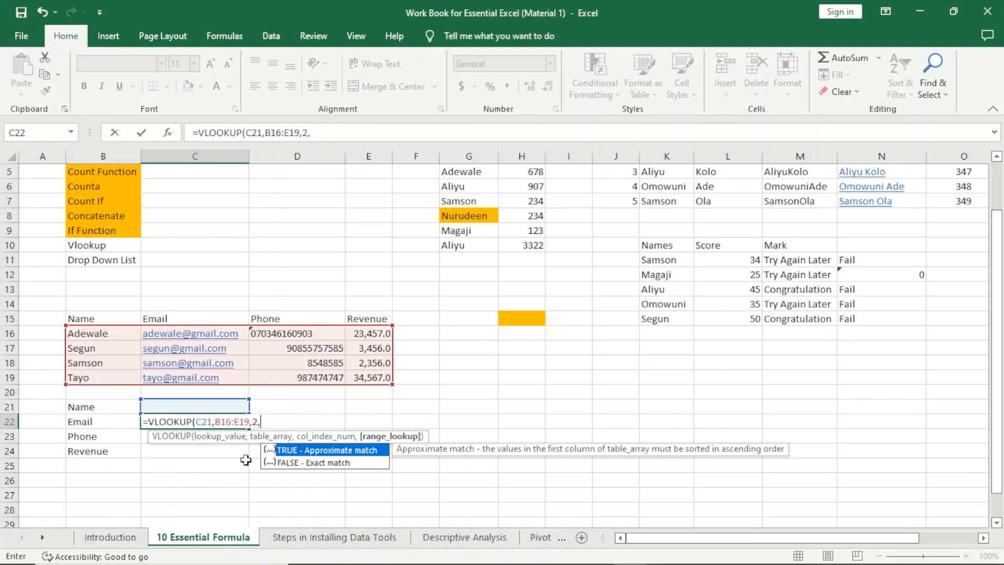
{"action": "left_click", "coordinate": [315, 465]}
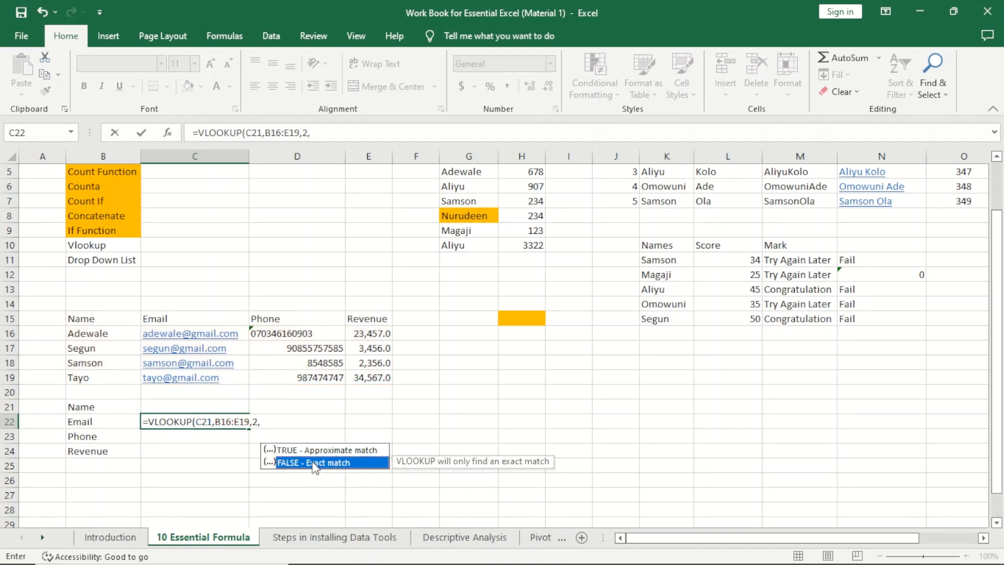
{"action": "double_click", "coordinate": [315, 465]}
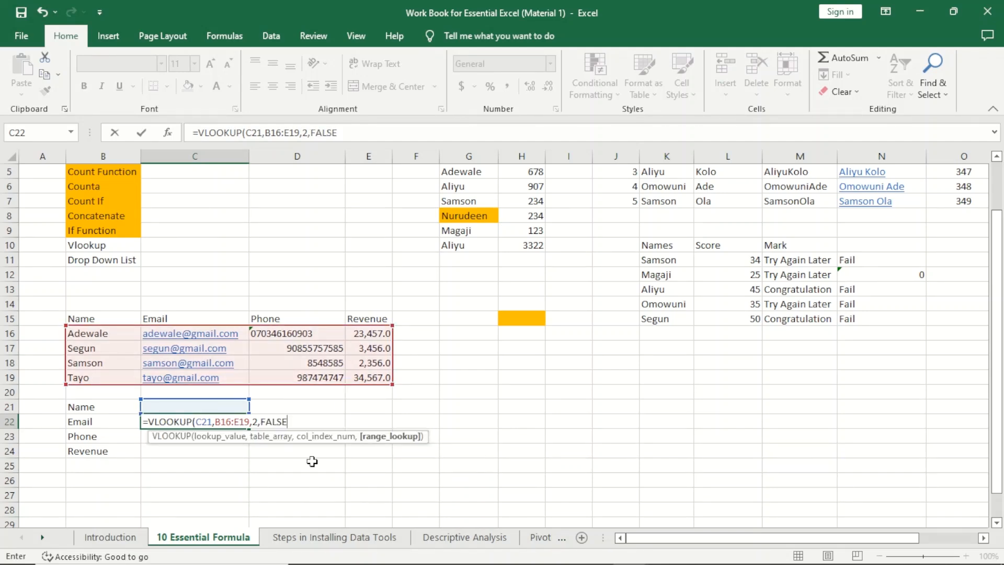
{"action": "type", "text": ")"}
{"action": "key", "text": "Return"}
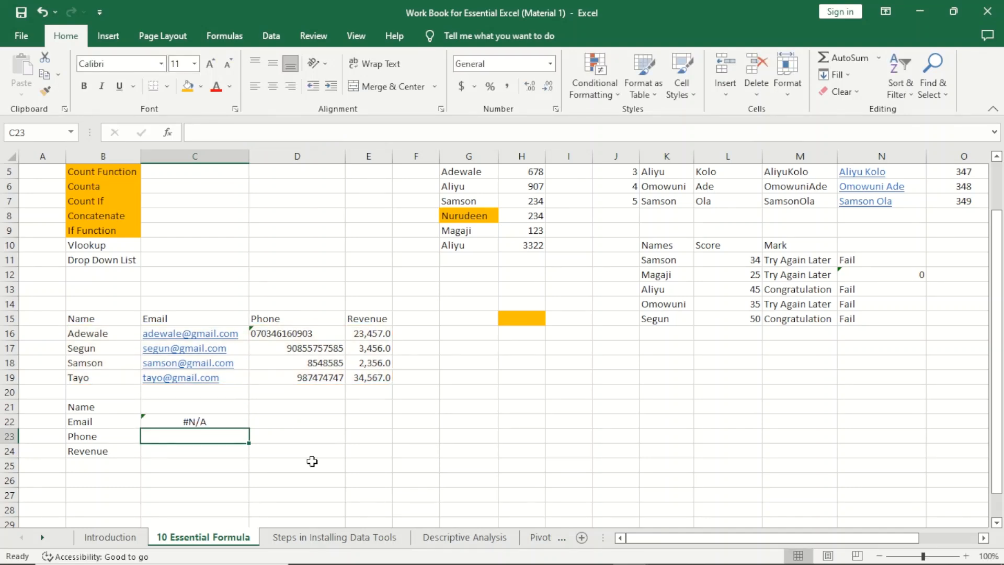
Step: Type the first contact's name into C21 so C22 shows their e-mail address
{"action": "left_click", "coordinate": [211, 404]}
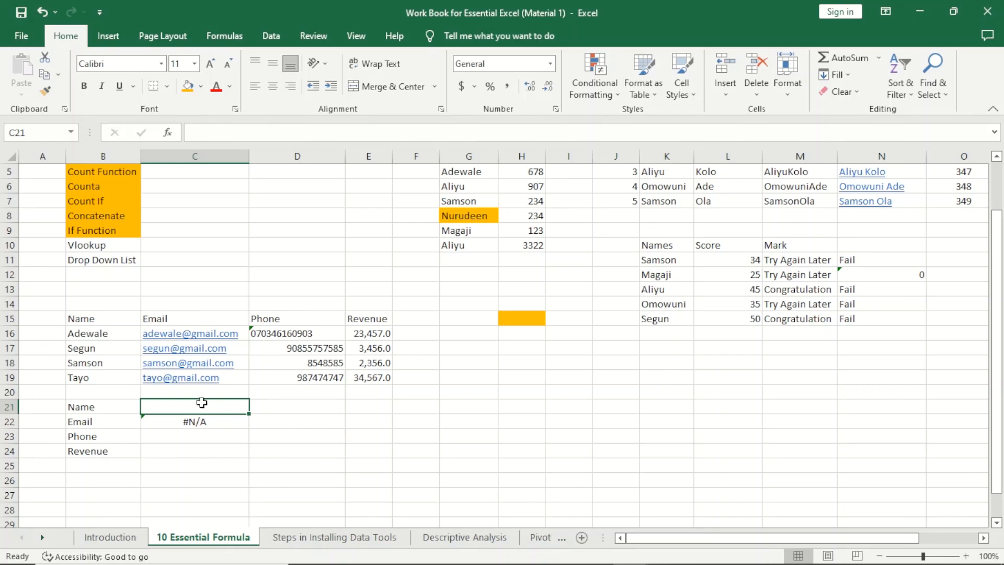
{"action": "type", "text": "Adewl"}
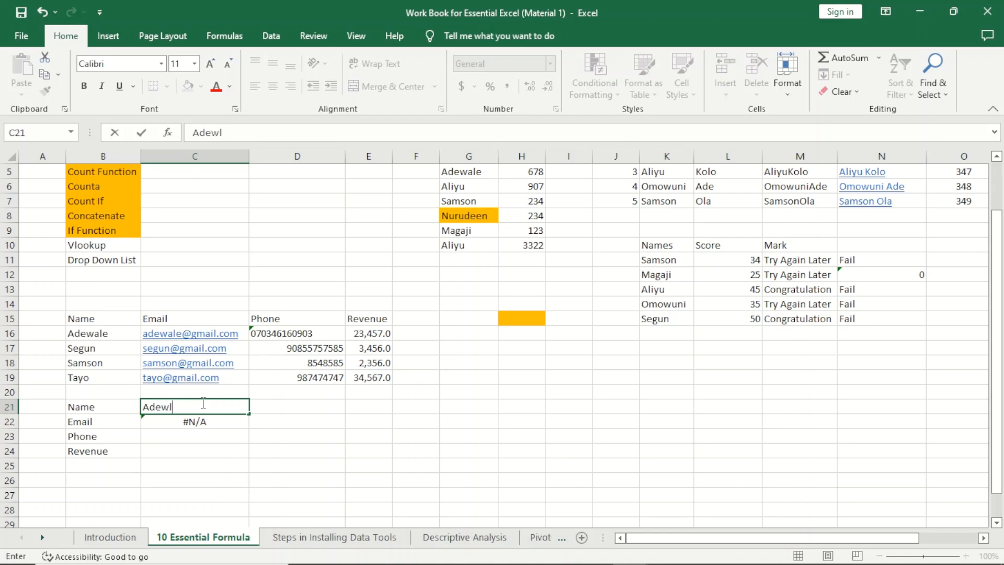
{"action": "key", "text": "BackSpace"}
{"action": "type", "text": "ale"}
{"action": "key", "text": "Return"}
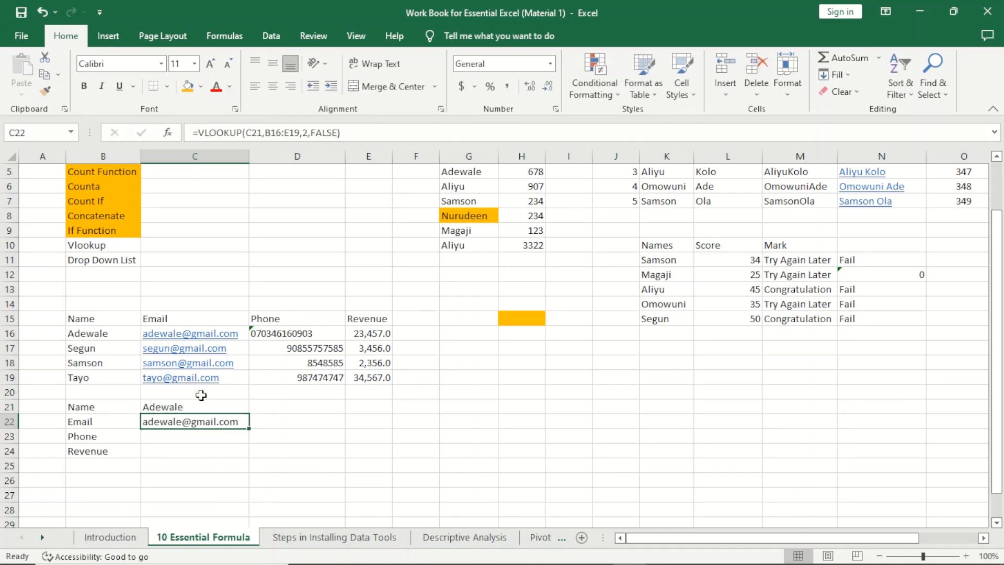
{"action": "left_click", "coordinate": [179, 435]}
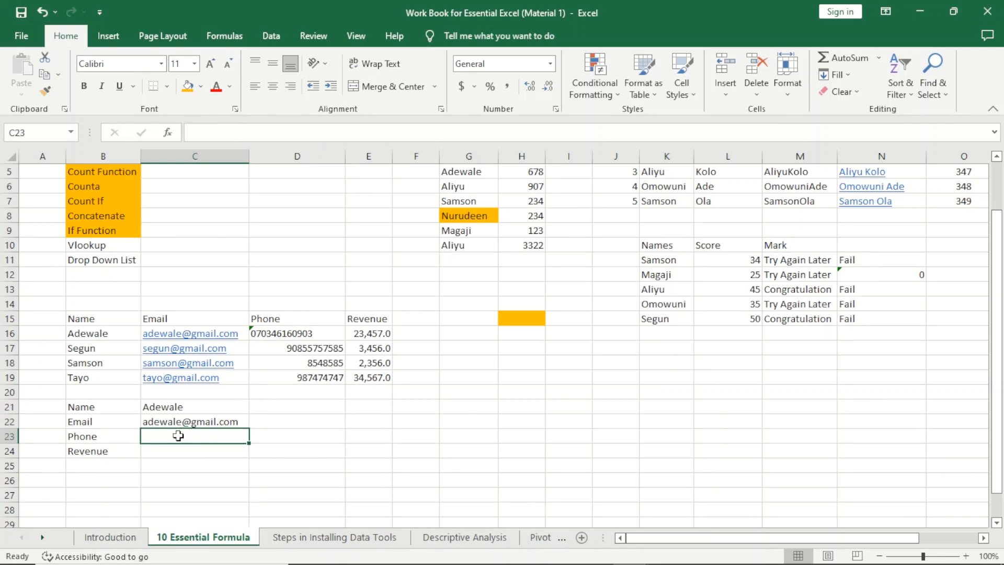
Step: In C23, enter =VLOOKUP(C21,B16:E19,3,FALSE) to return the phone number
{"action": "type", "text": "="}
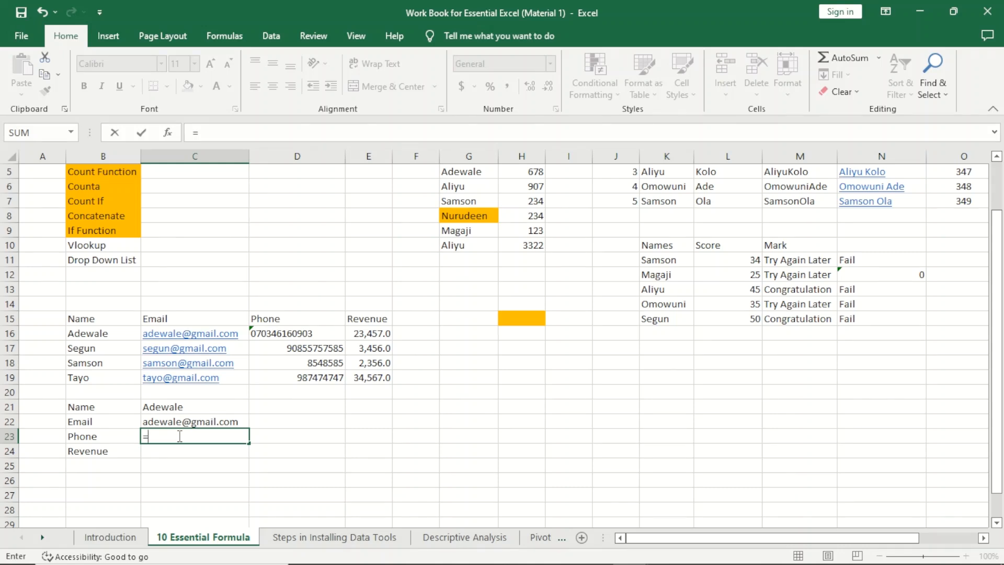
{"action": "type", "text": "vloo"}
{"action": "key", "text": "Tab"}
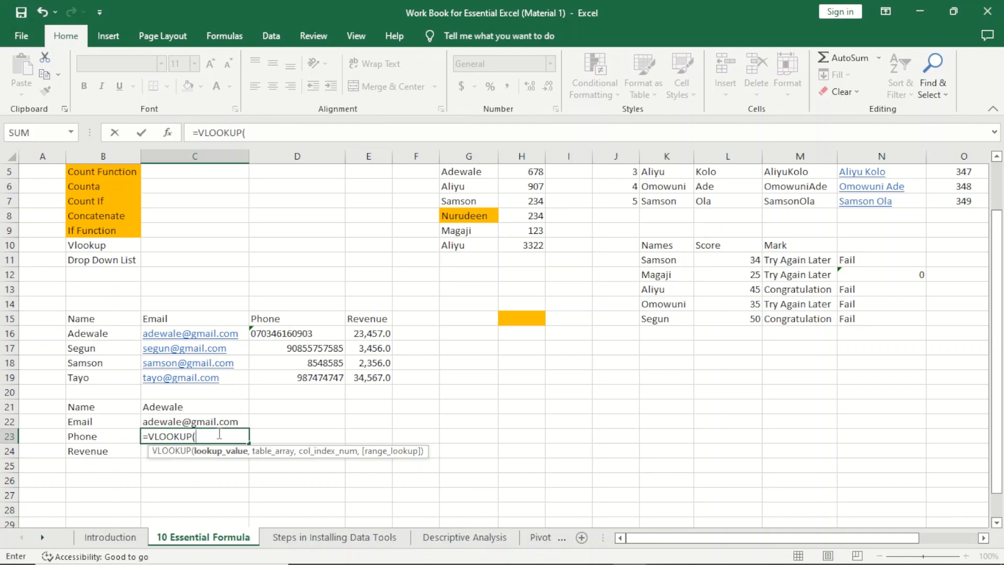
{"action": "left_click", "coordinate": [198, 407]}
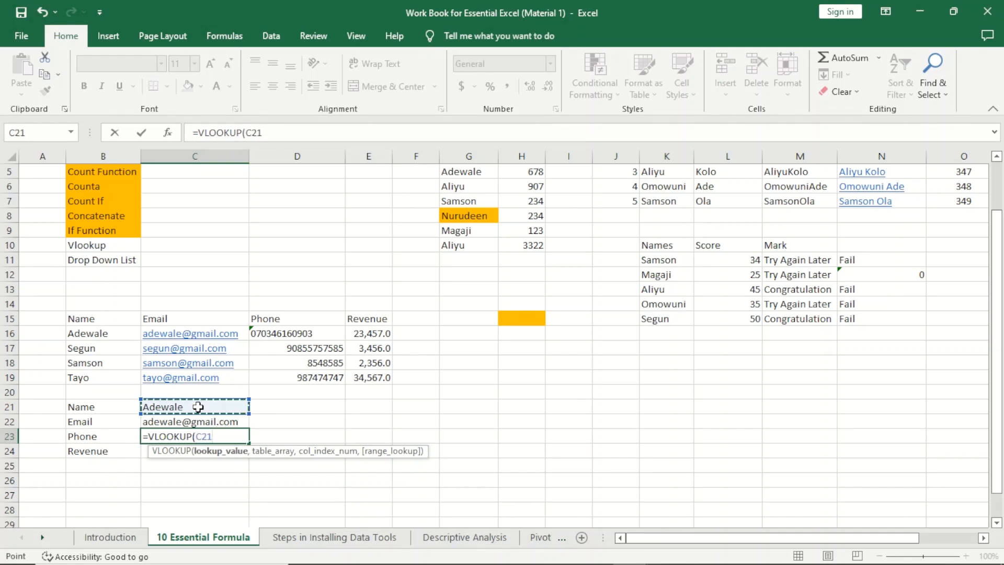
{"action": "type", "text": ","}
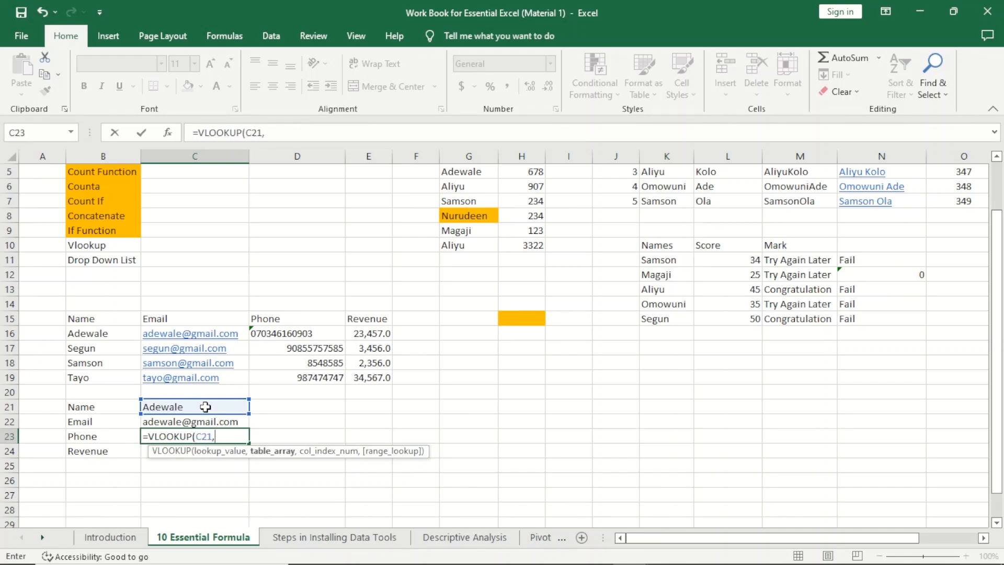
{"action": "left_click_drag", "start_coordinate": [104, 333], "coordinate": [376, 378]}
{"action": "type", "text": ","}
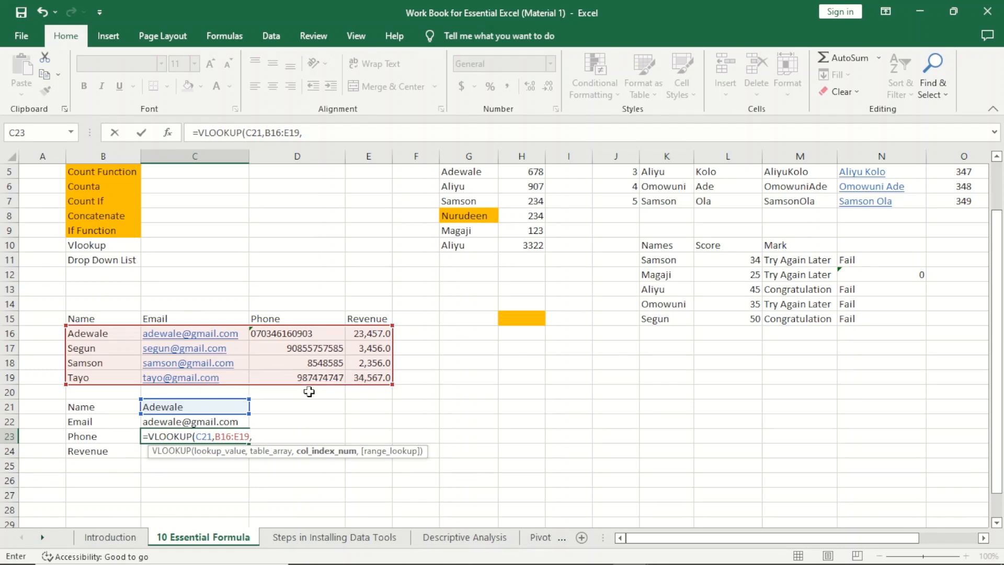
{"action": "type", "text": "3,"}
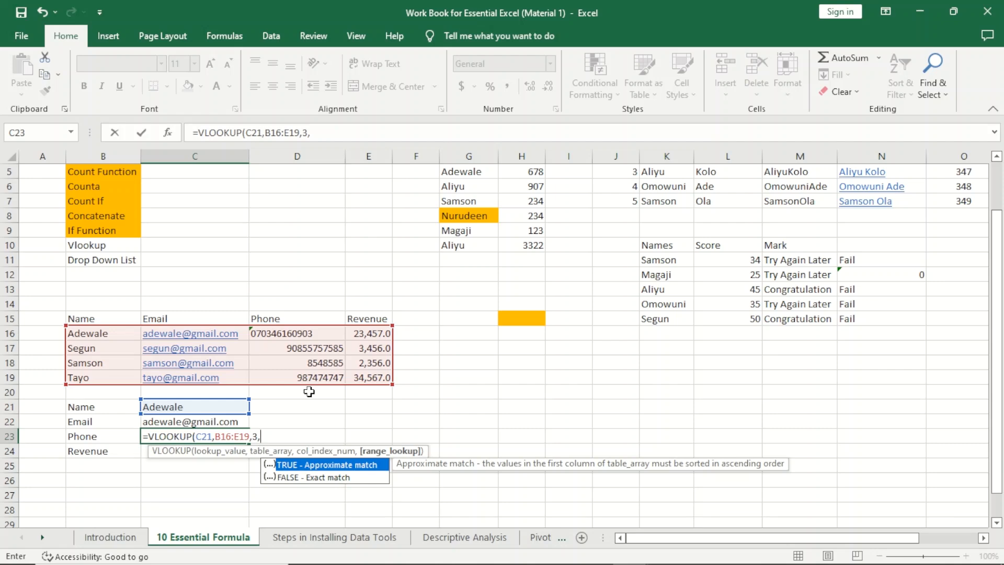
{"action": "key", "text": "Down"}
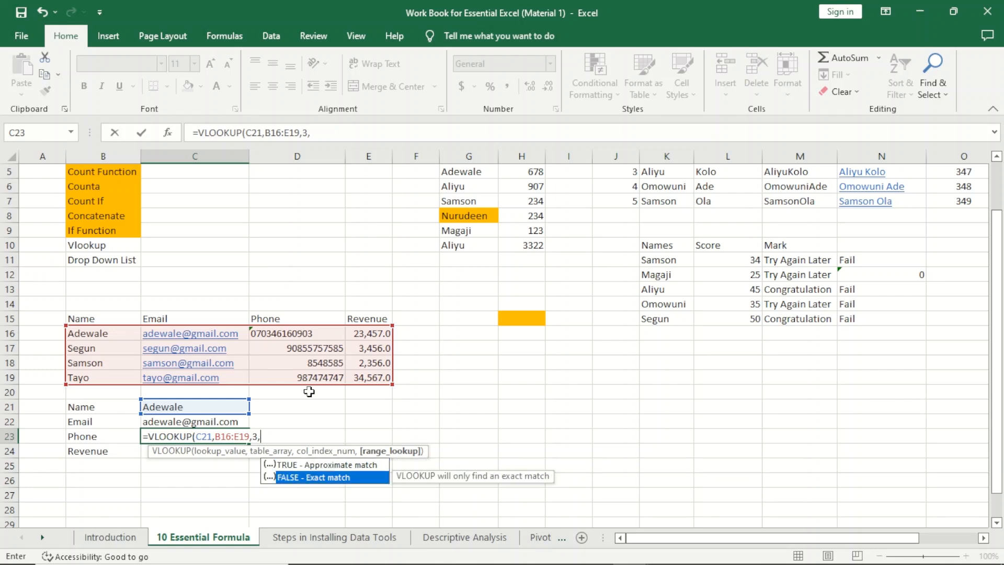
{"action": "key", "text": "Tab"}
{"action": "type", "text": ")"}
{"action": "key", "text": "Return"}
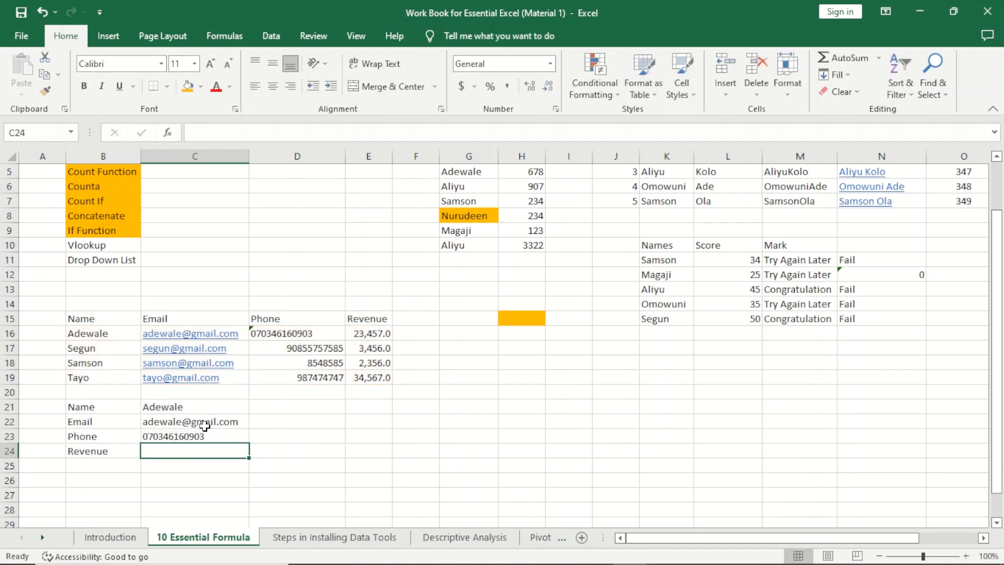
Step: Right-align the first contact's phone number in D16
{"action": "left_click", "coordinate": [186, 436]}
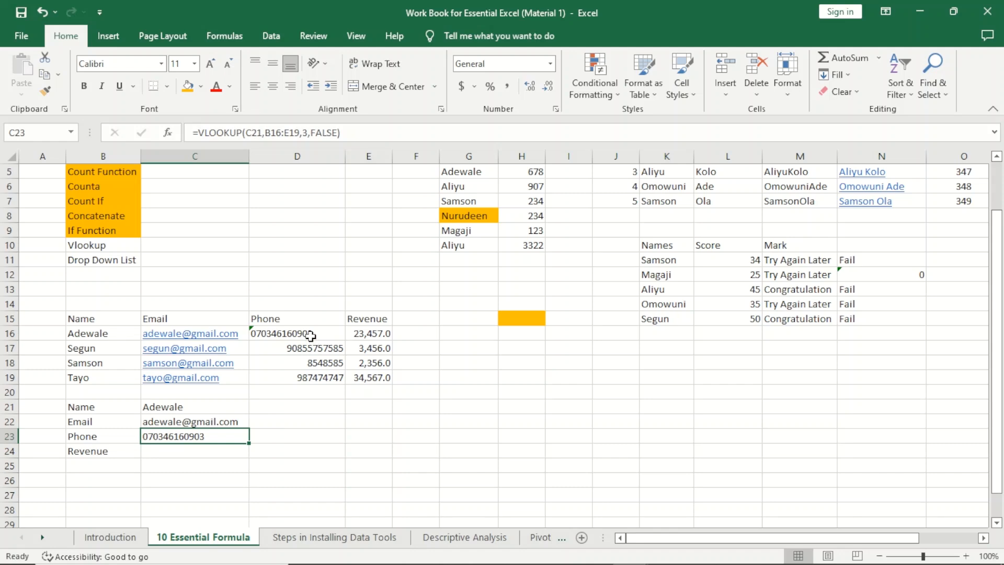
{"action": "left_click", "coordinate": [310, 335]}
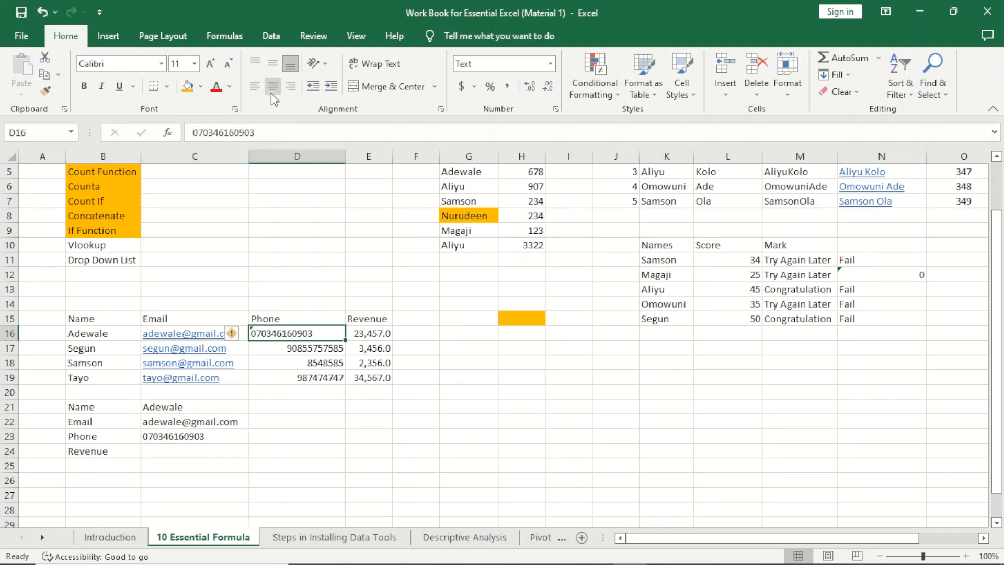
{"action": "left_click", "coordinate": [292, 86]}
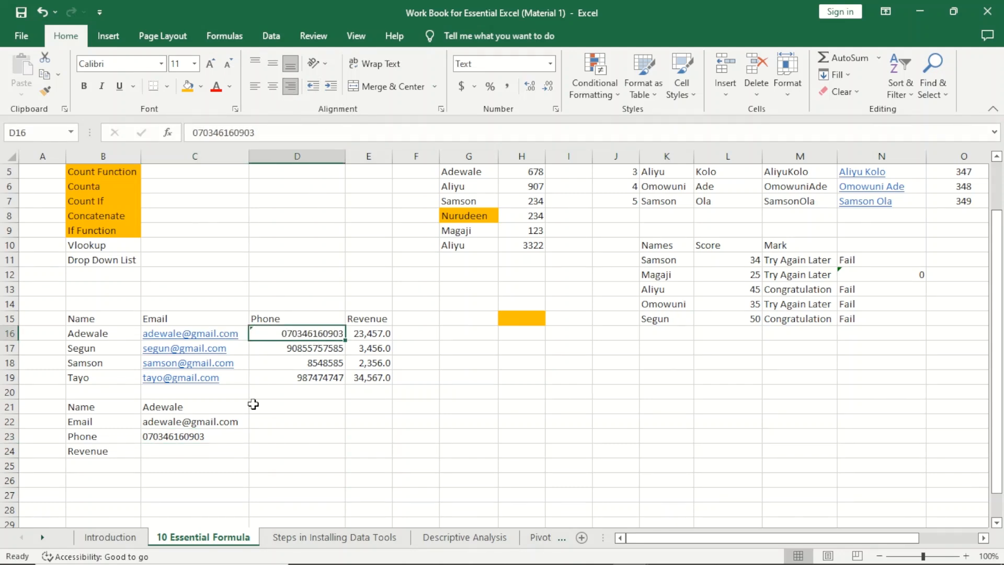
{"action": "left_click", "coordinate": [202, 446]}
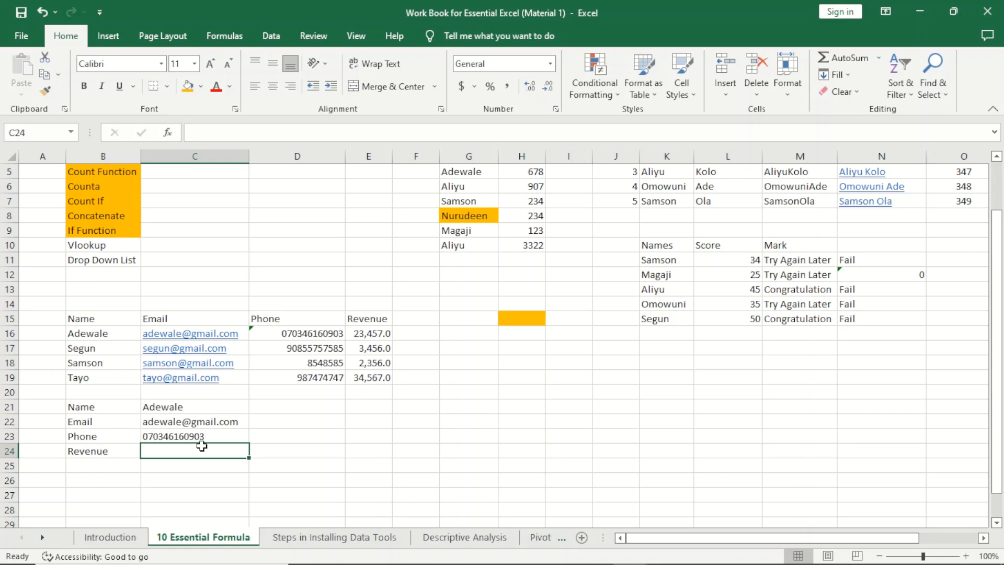
Step: In C24, enter =VLOOKUP(C21,B16:E19,4,FALSE) to return revenue 23457
{"action": "type", "text": "="}
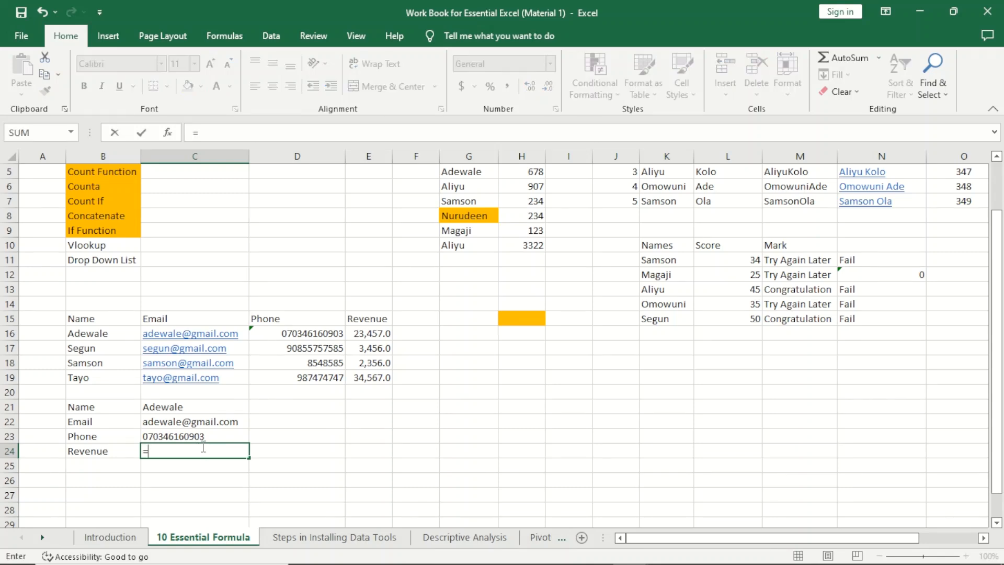
{"action": "type", "text": "vlook"}
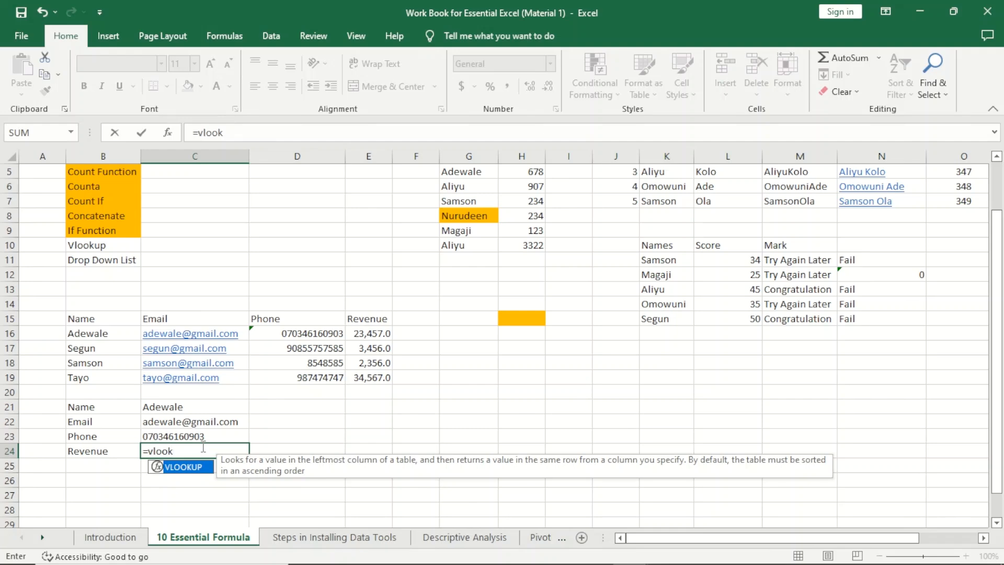
{"action": "key", "text": "Tab"}
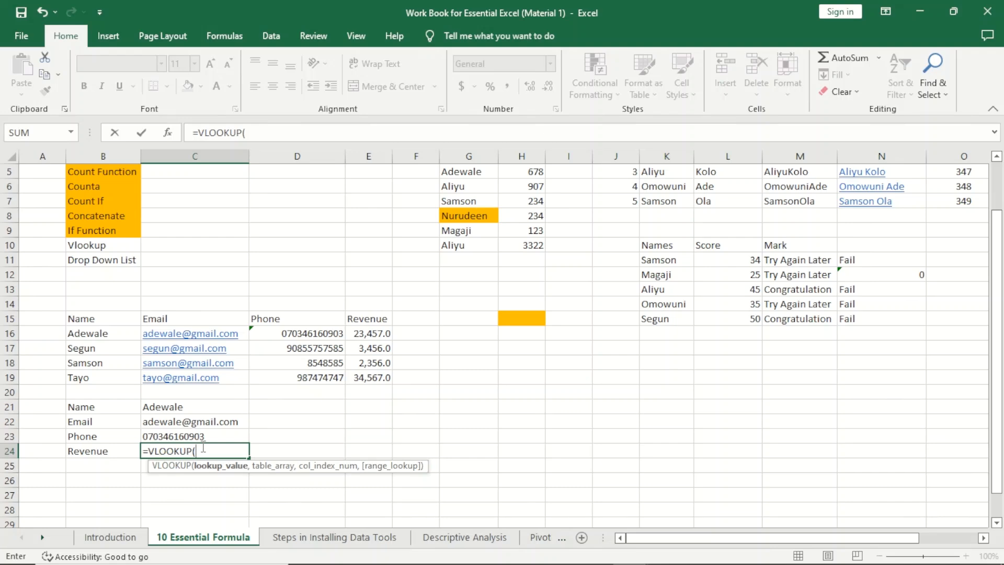
{"action": "left_click", "coordinate": [191, 405]}
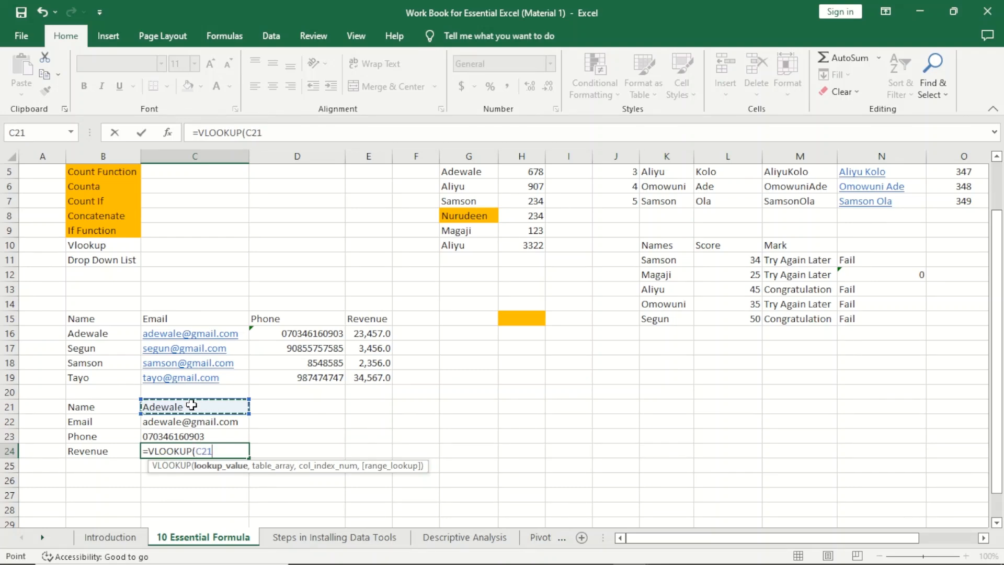
{"action": "type", "text": ","}
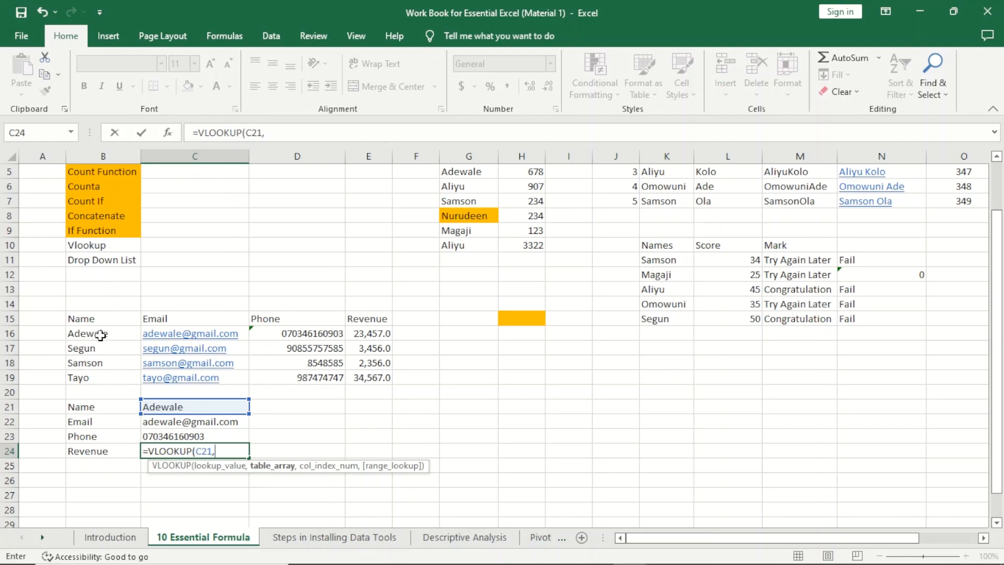
{"action": "left_click_drag", "start_coordinate": [100, 334], "coordinate": [383, 380]}
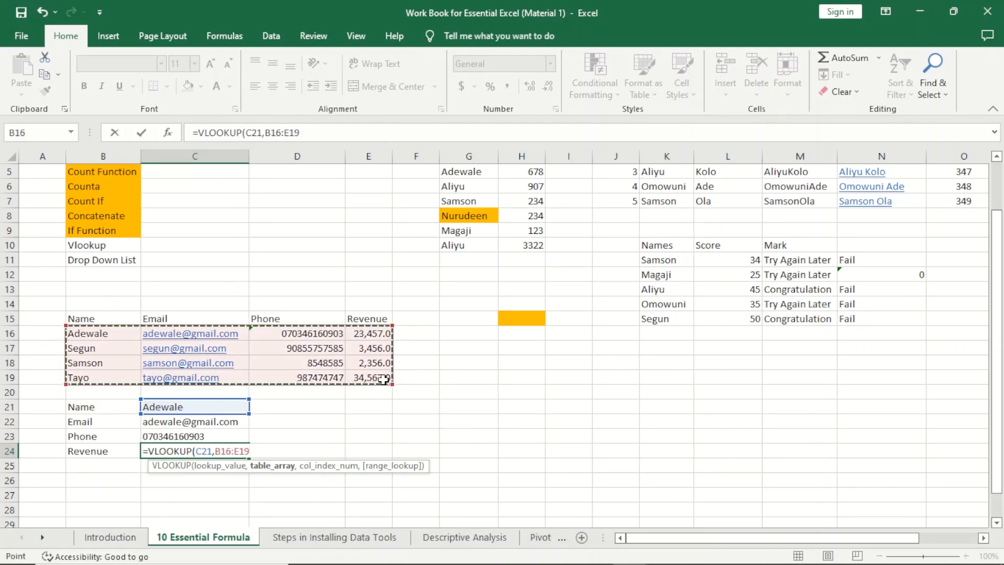
{"action": "type", "text": ","}
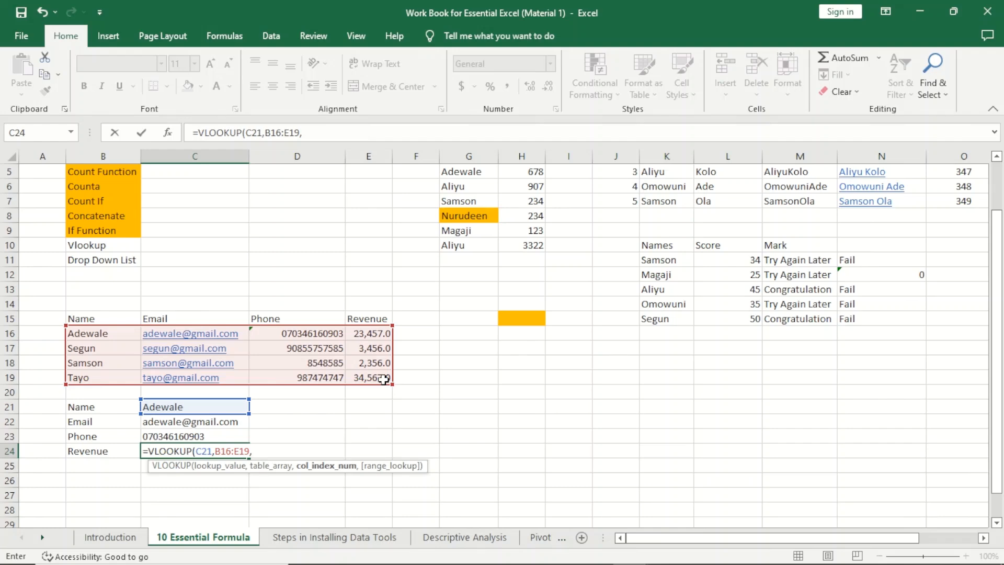
{"action": "type", "text": "4,"}
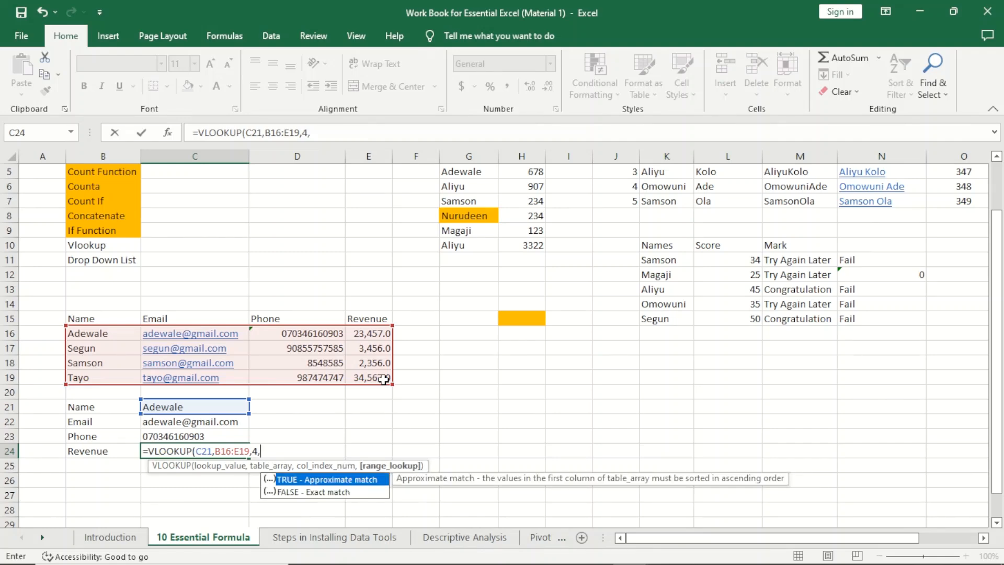
{"action": "key", "text": "Down"}
{"action": "key", "text": "Tab"}
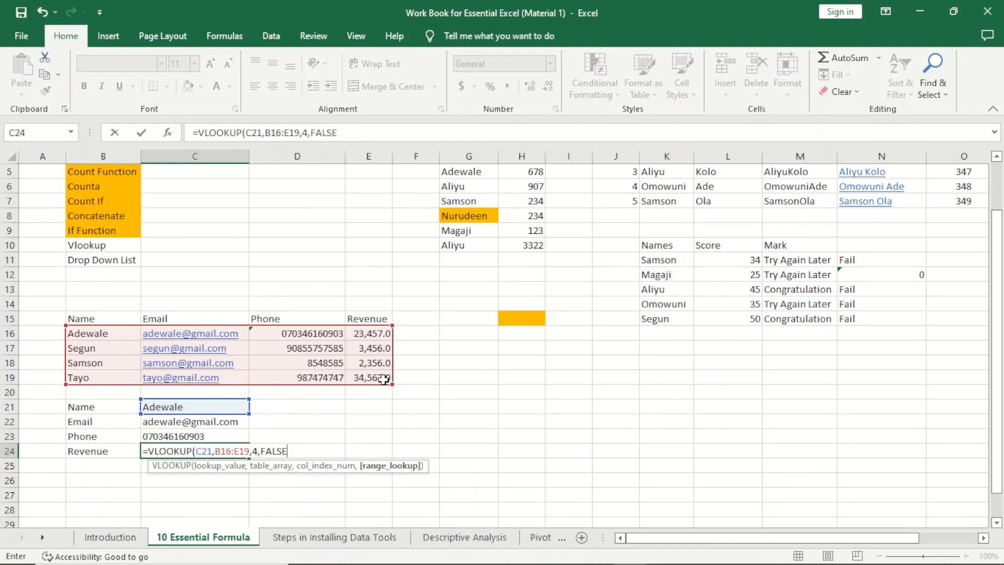
{"action": "type", "text": ")"}
{"action": "key", "text": "Return"}
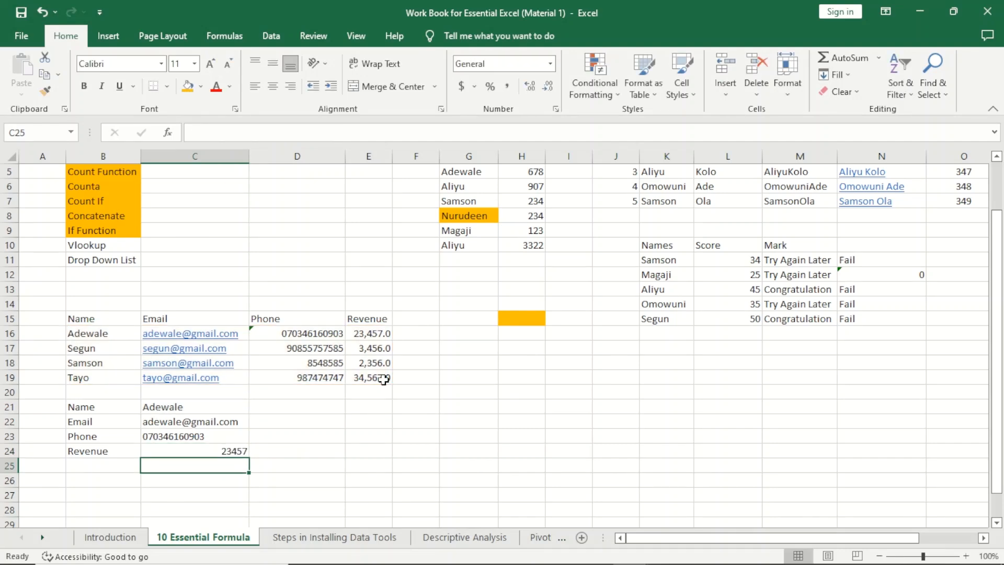
Step: Check the C24 result against the source revenue in E16
{"action": "left_click", "coordinate": [372, 333]}
{"action": "left_click", "coordinate": [238, 450]}
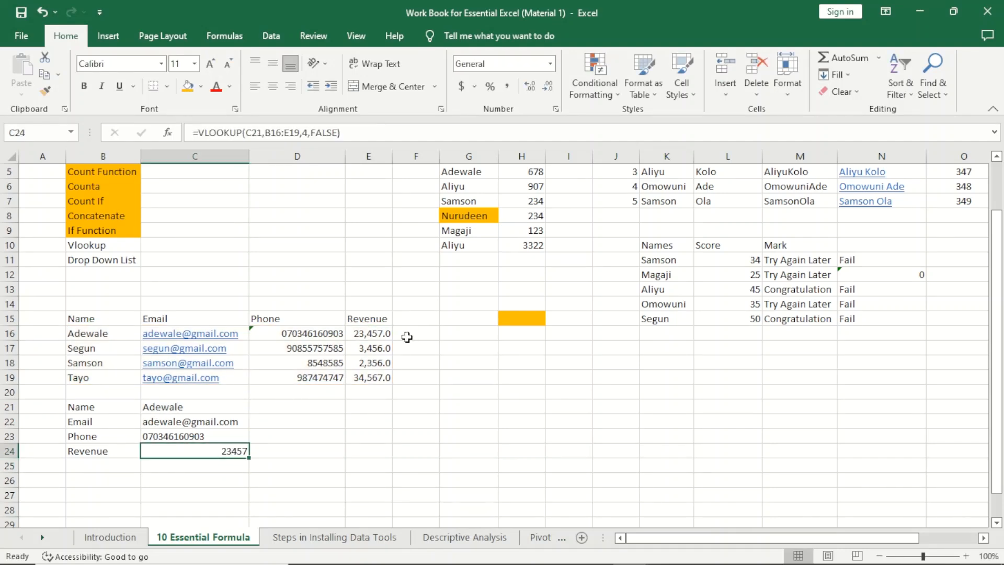
{"action": "left_click", "coordinate": [362, 339]}
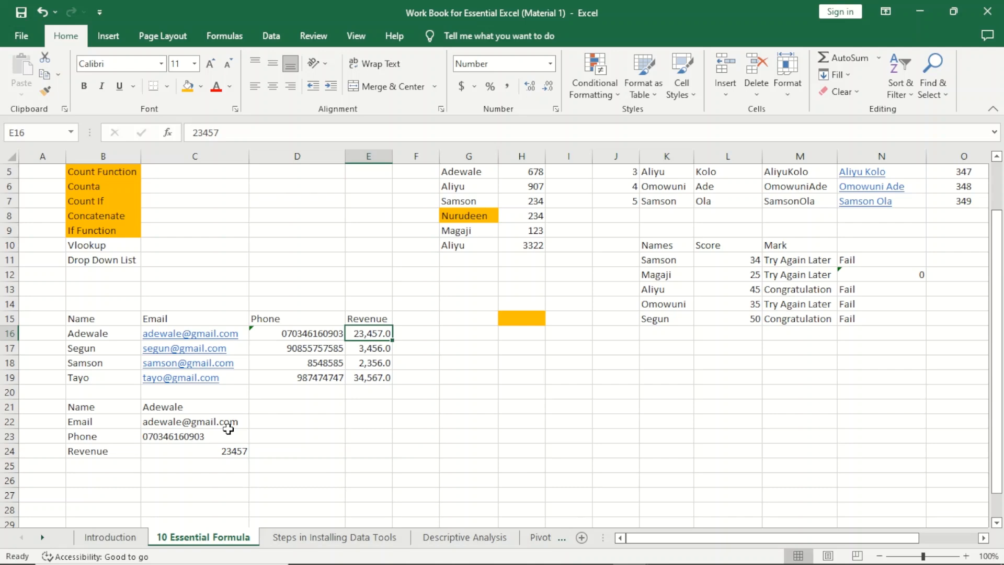
Step: Try the fourth and then the third contact's name in C21, comparing with E18's revenue
{"action": "left_click", "coordinate": [181, 408]}
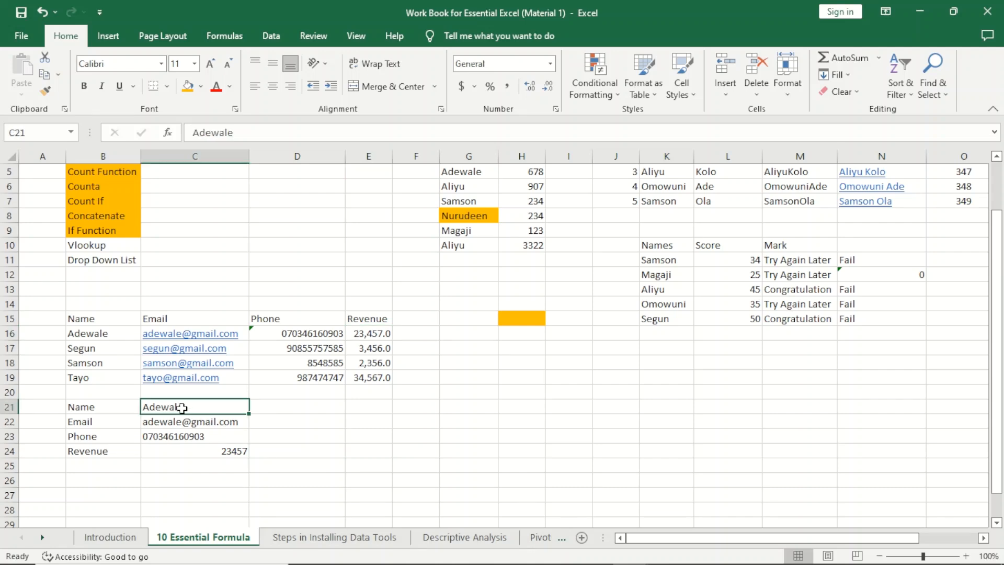
{"action": "type", "text": "Tayo"}
{"action": "key", "text": "Return"}
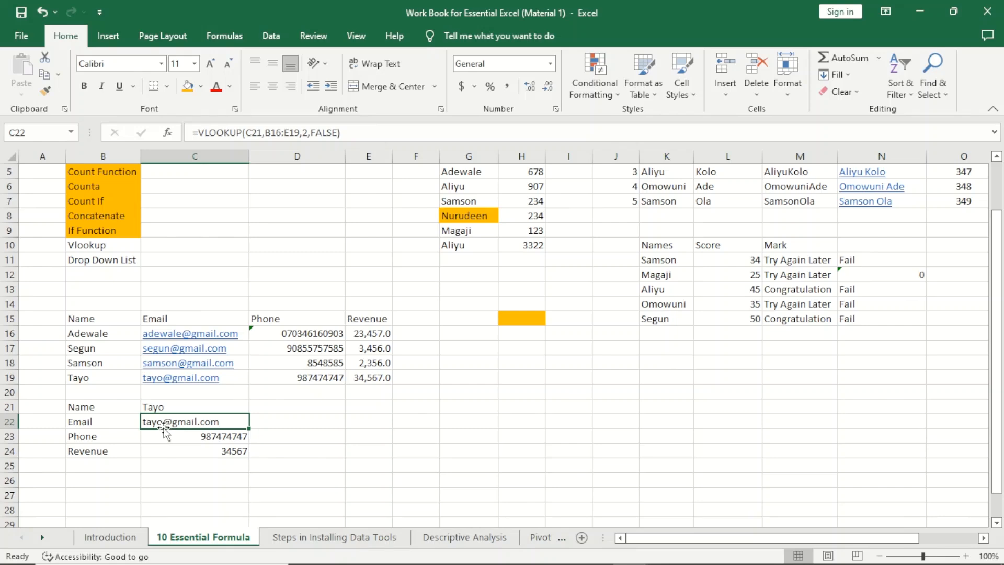
{"action": "left_click", "coordinate": [166, 407]}
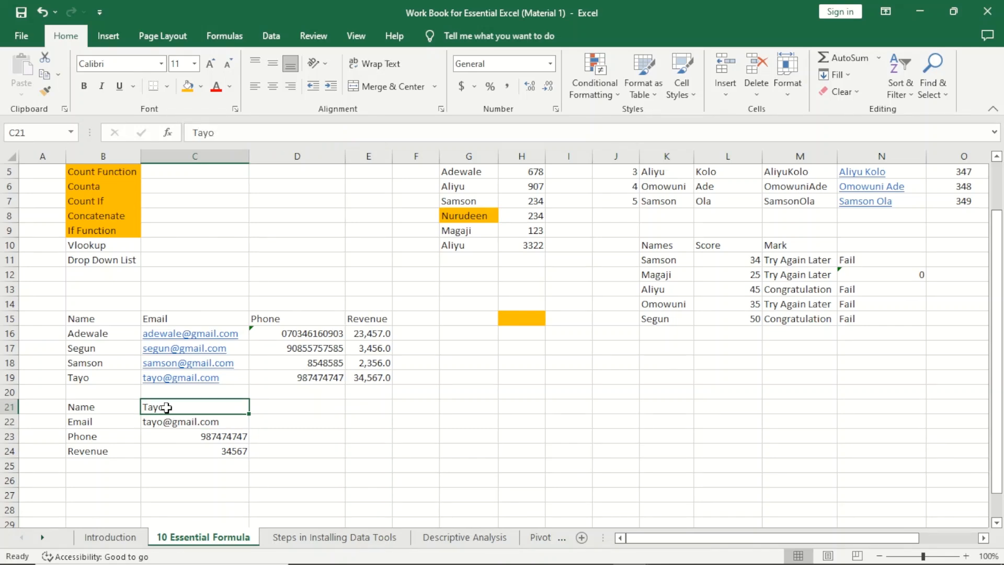
{"action": "type", "text": "Samson"}
{"action": "key", "text": "Return"}
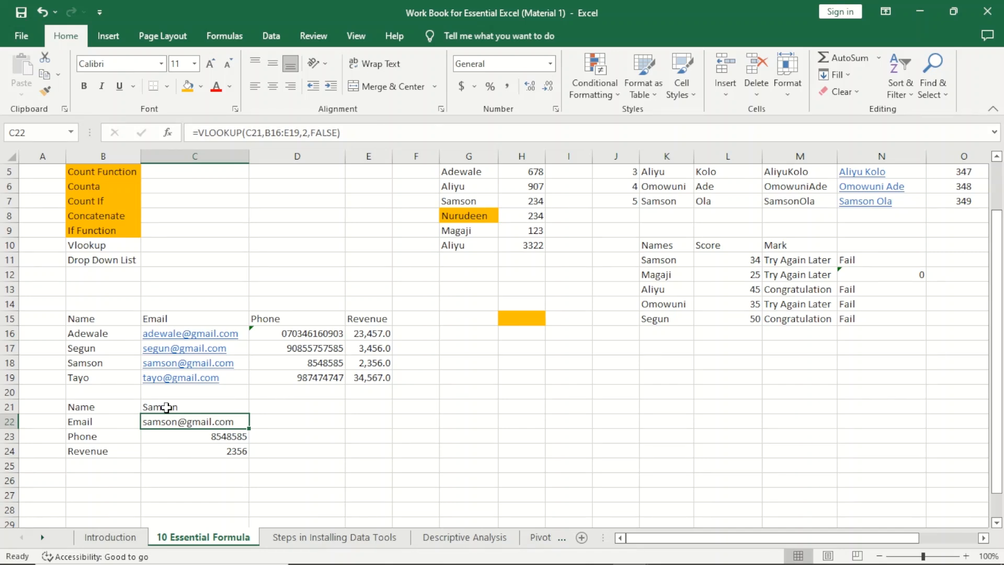
{"action": "left_click", "coordinate": [383, 365]}
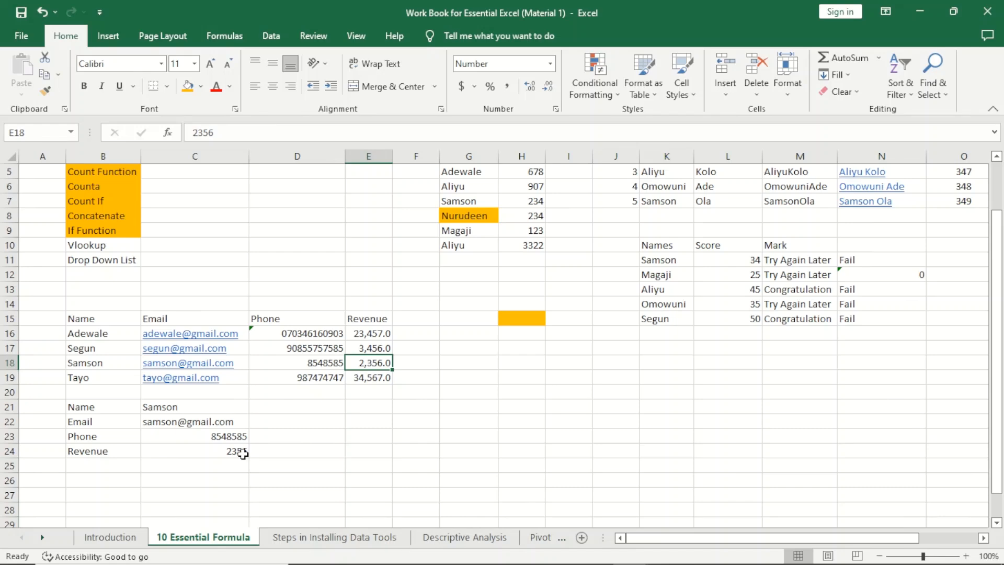
Step: Enter the fourth contact's name in C21 again so revenue shows 34567
{"action": "left_click", "coordinate": [169, 408]}
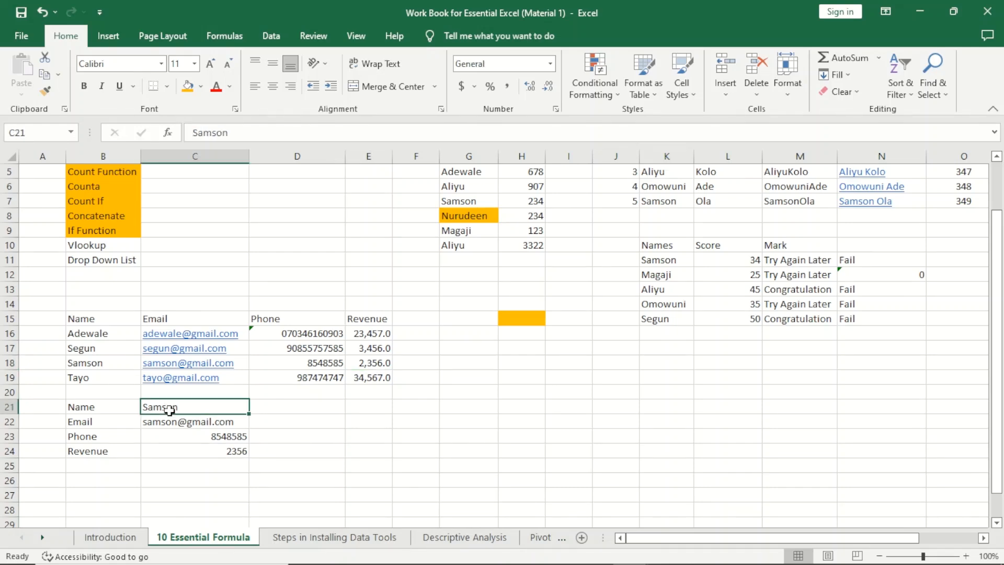
{"action": "type", "text": "Tayo"}
{"action": "key", "text": "Return"}
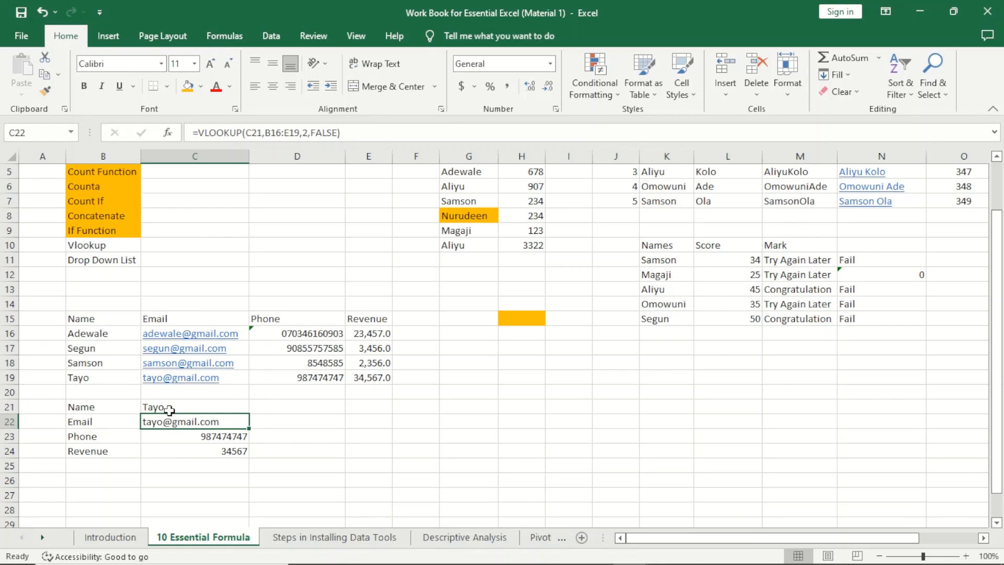
{"action": "left_click", "coordinate": [110, 247]}
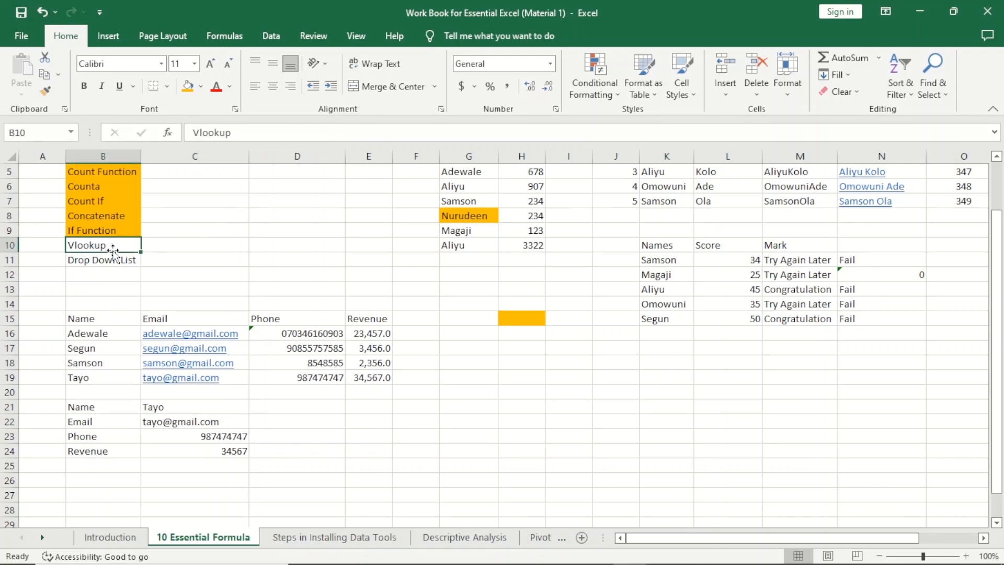
Step: Fill the Vlookup label in B10 orange and enter the second contact's name in C21
{"action": "left_click", "coordinate": [188, 86]}
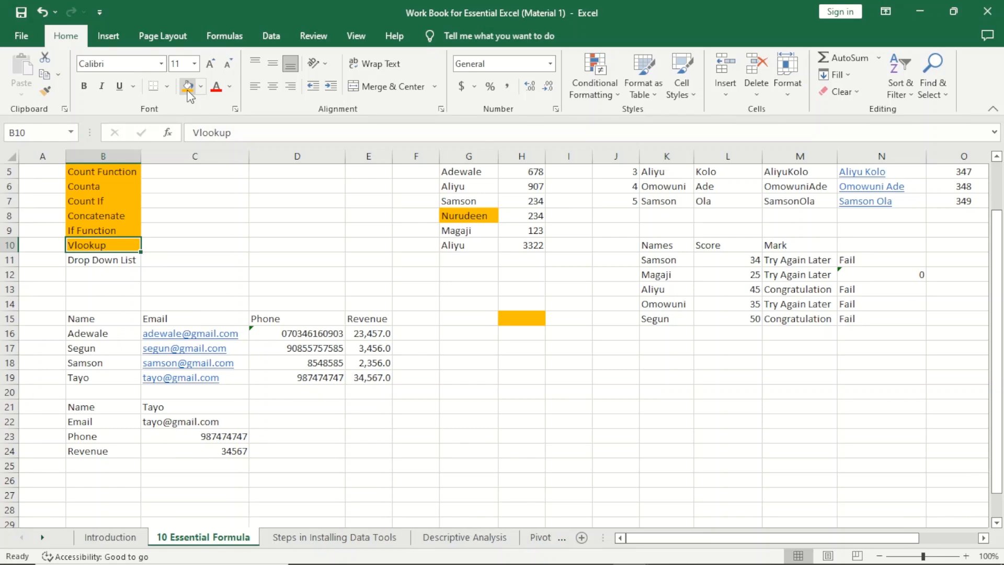
{"action": "left_click", "coordinate": [162, 407]}
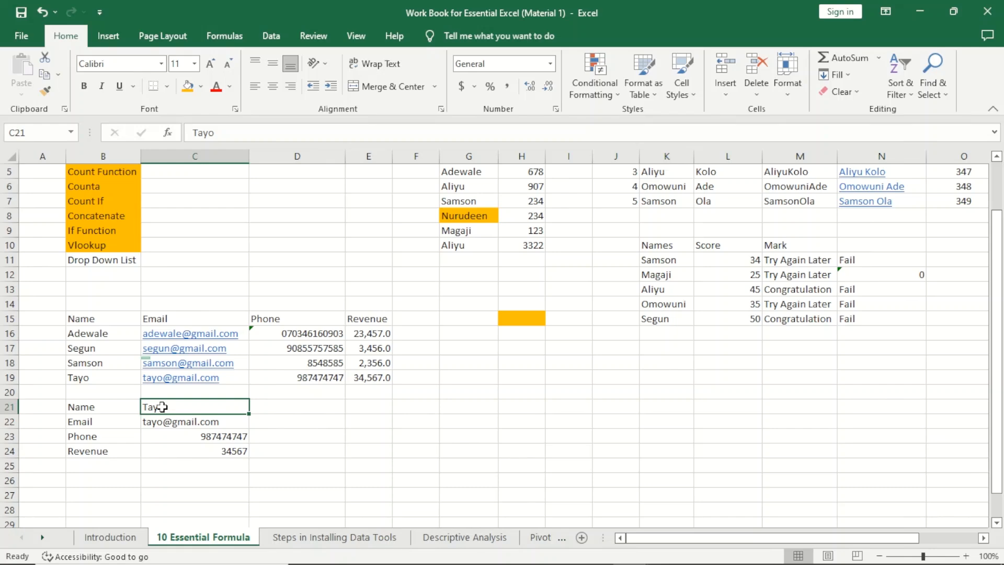
{"action": "type", "text": "segun"}
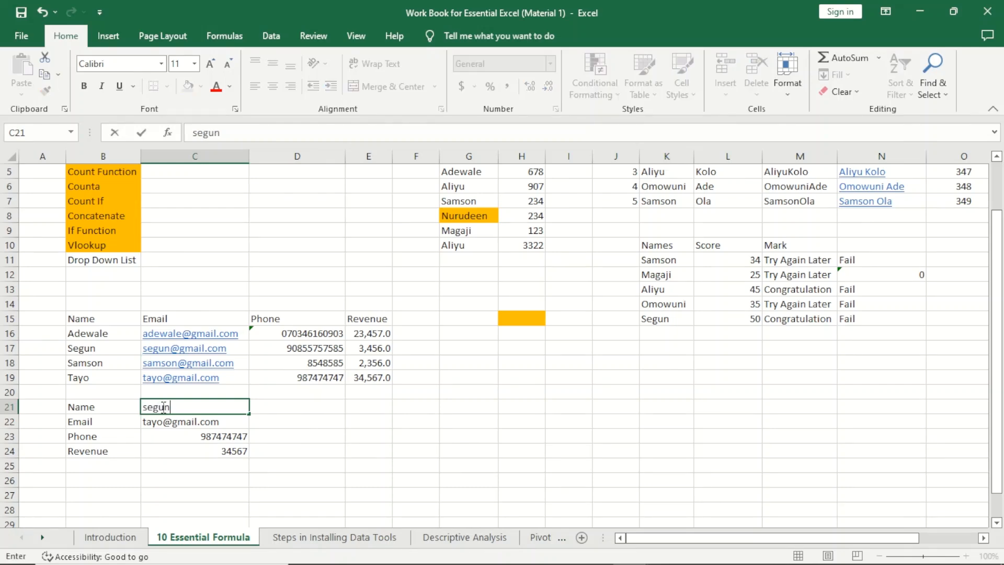
{"action": "key", "text": "Up"}
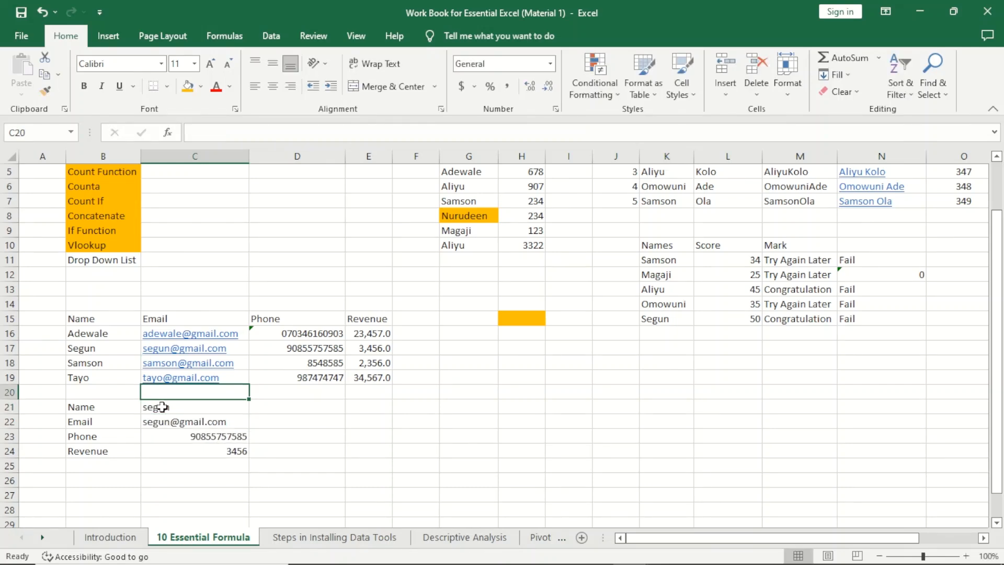
Step: Misspell the name in C21 to test the #N/A mismatch
{"action": "left_click", "coordinate": [173, 405]}
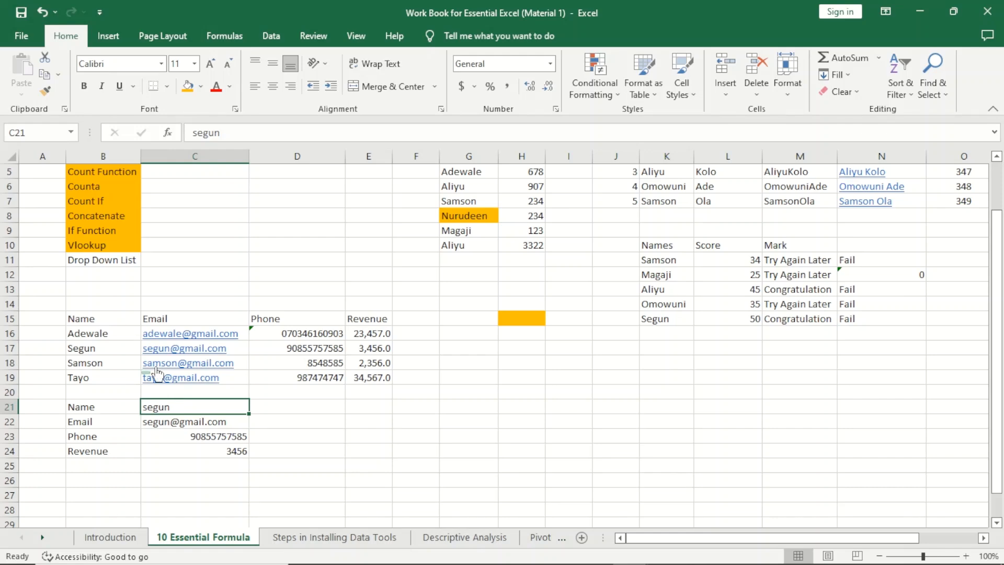
{"action": "double_click", "coordinate": [171, 406]}
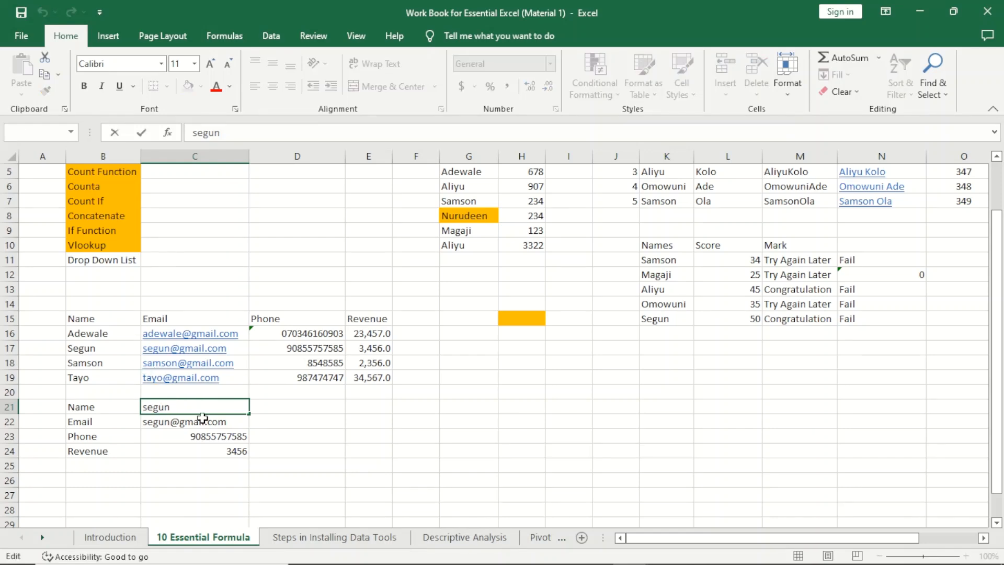
{"action": "type", "text": "n"}
{"action": "key", "text": "Return"}
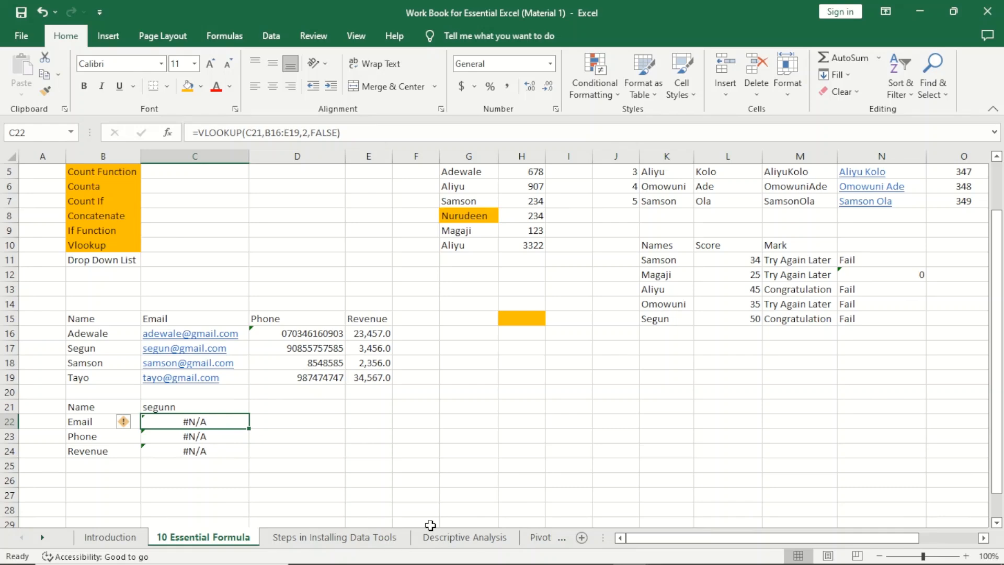
Step: Replace the misspelled name in C21 with the first contact's name
{"action": "left_click", "coordinate": [181, 406]}
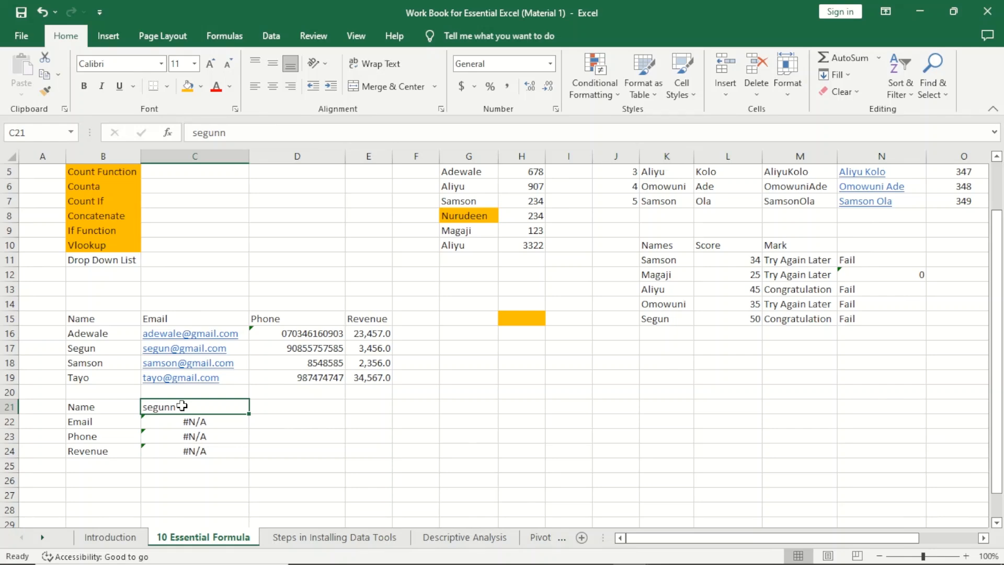
{"action": "type", "text": "Adewale"}
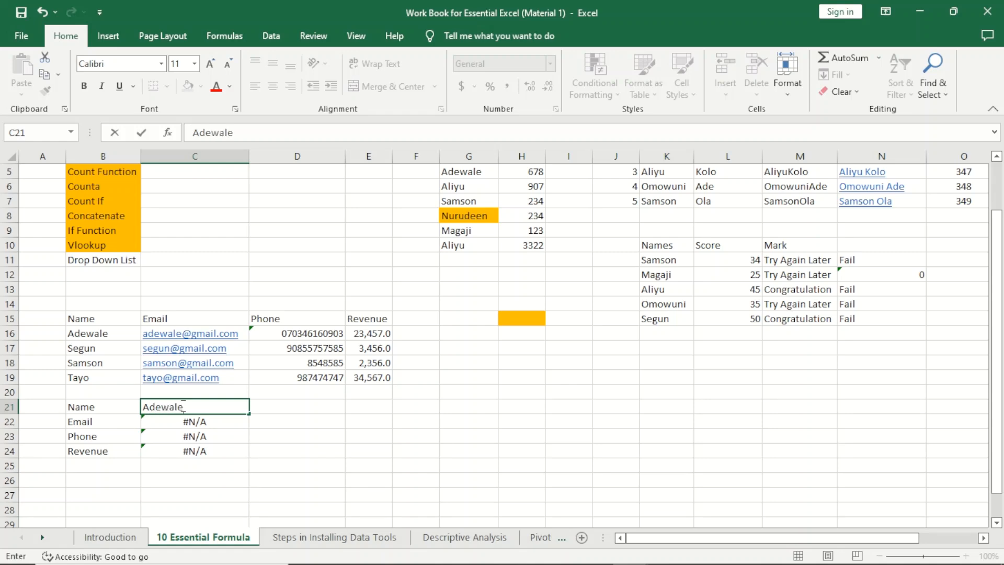
{"action": "key", "text": "Return"}
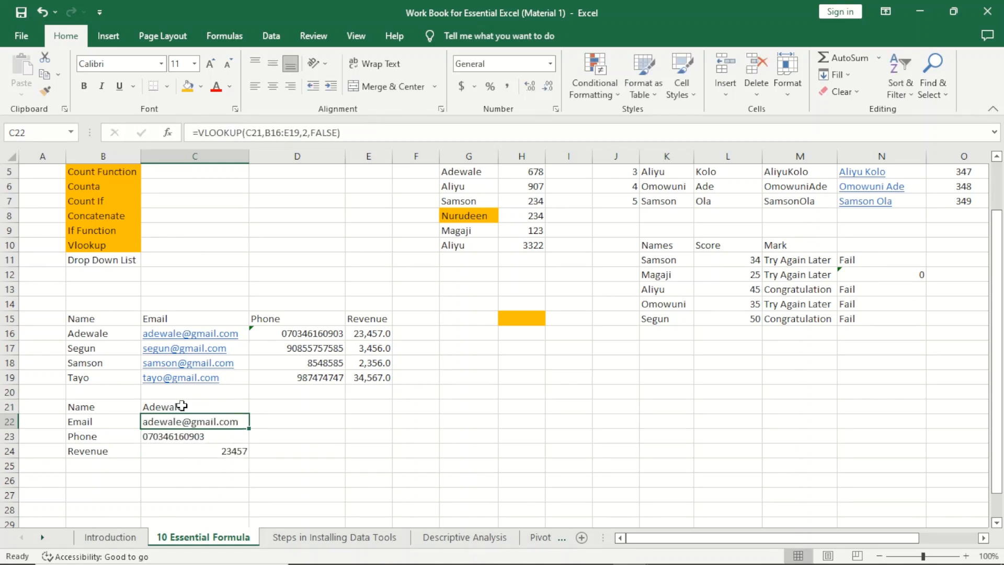
Step: With C21 selected, open the Data Validation drop-down under Data Tools
{"action": "left_click", "coordinate": [209, 407]}
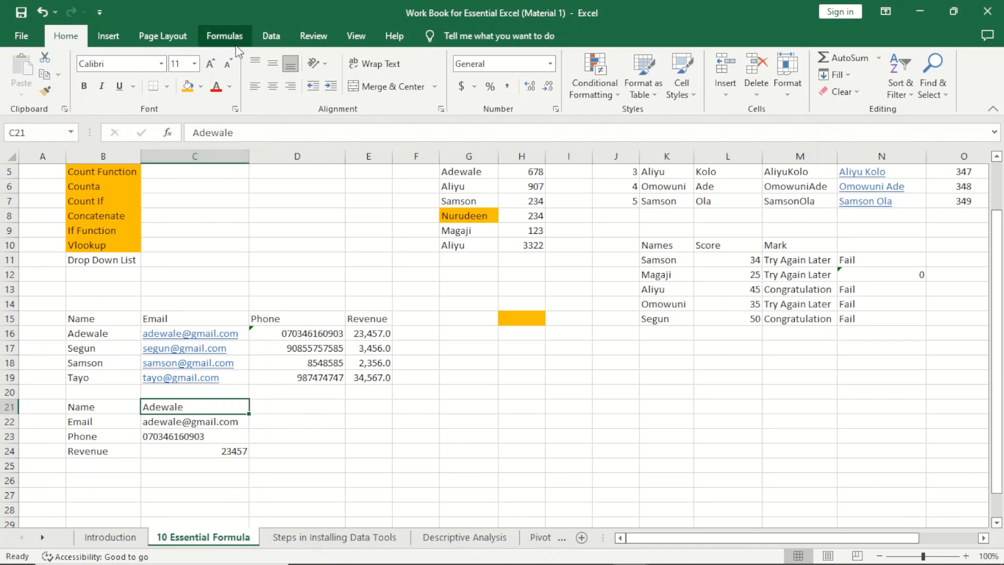
{"action": "left_click", "coordinate": [276, 36]}
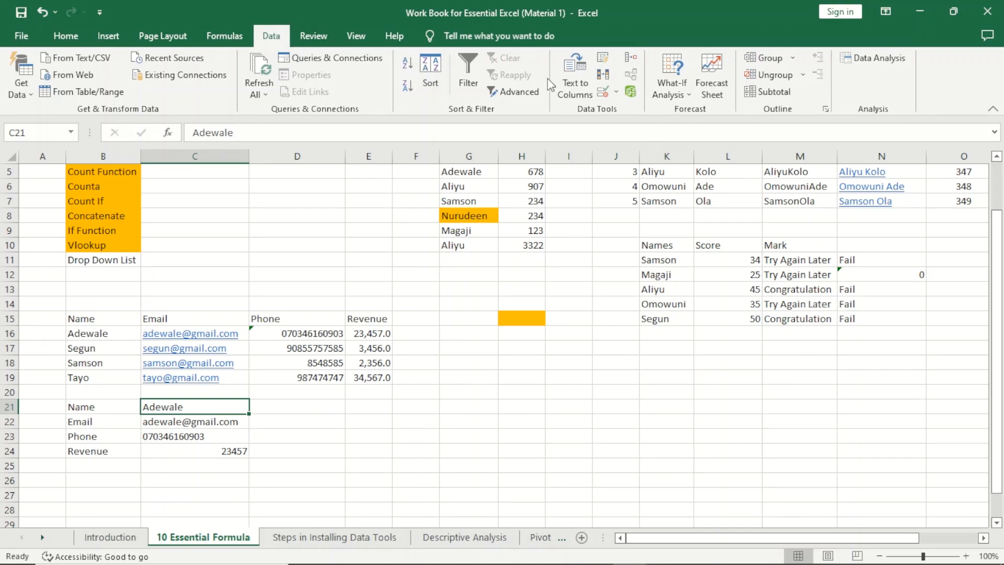
{"action": "left_click", "coordinate": [616, 94]}
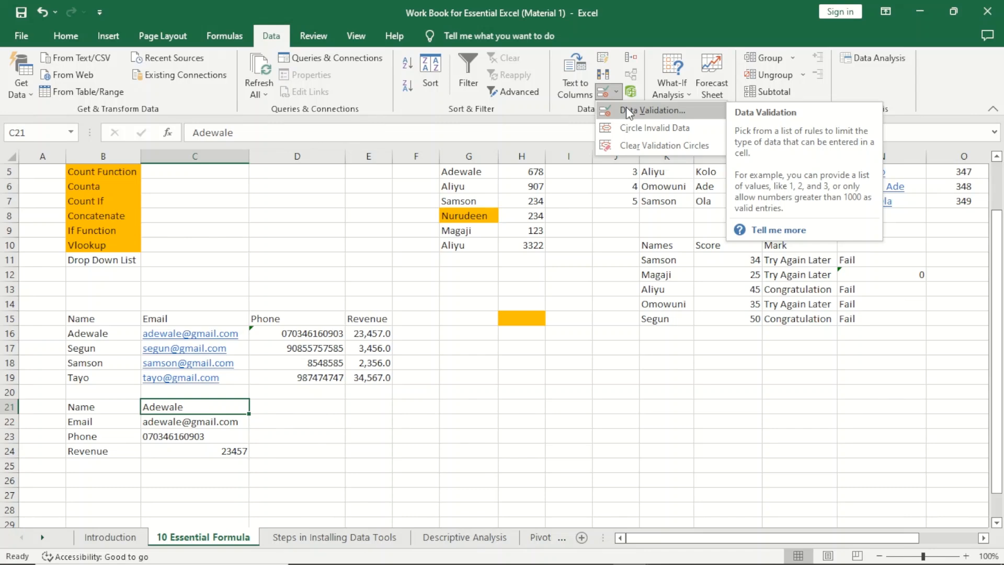
Step: Set C21's data validation to a List sourced from $B$16:$B$19
{"action": "left_click", "coordinate": [628, 111]}
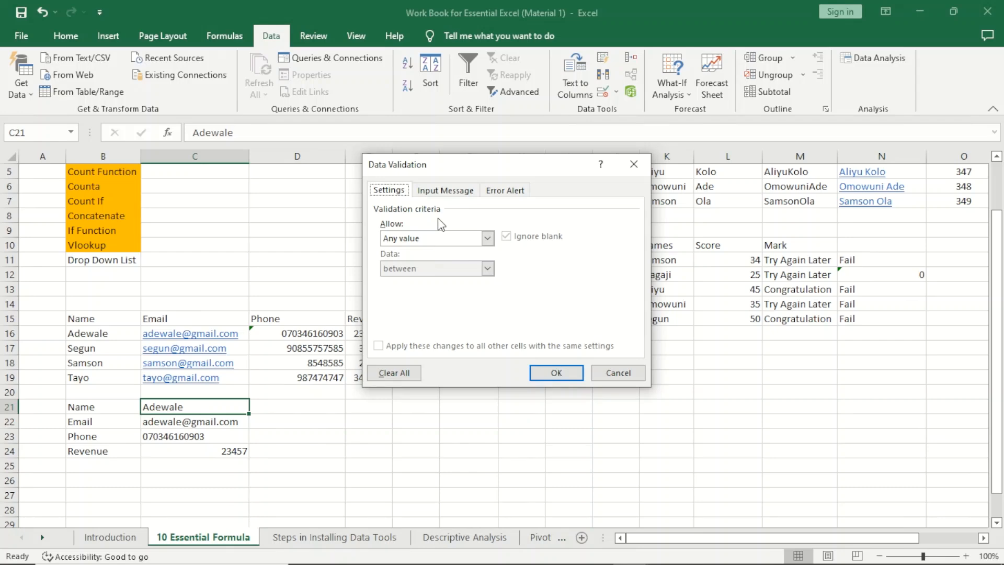
{"action": "left_click", "coordinate": [488, 239]}
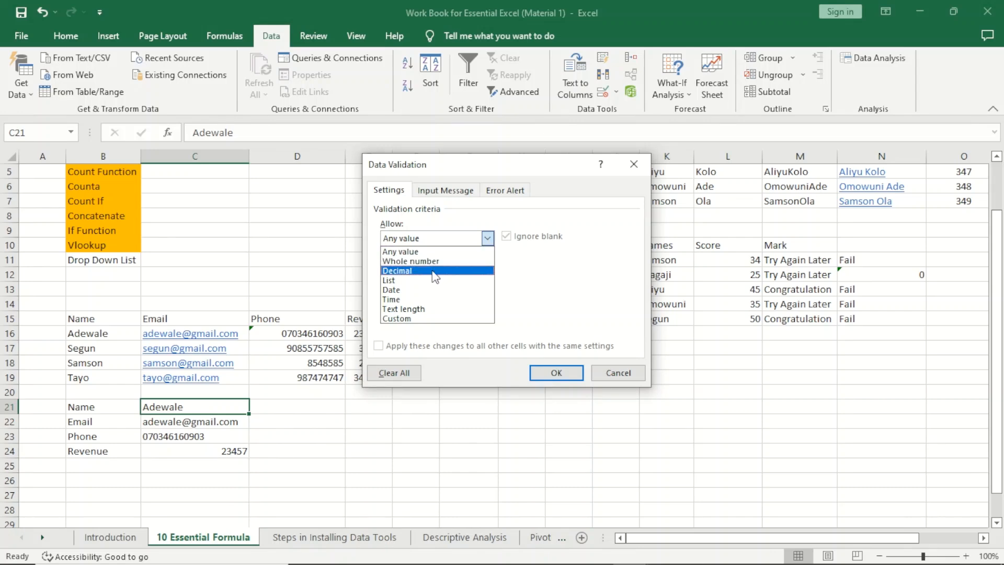
{"action": "left_click", "coordinate": [415, 283]}
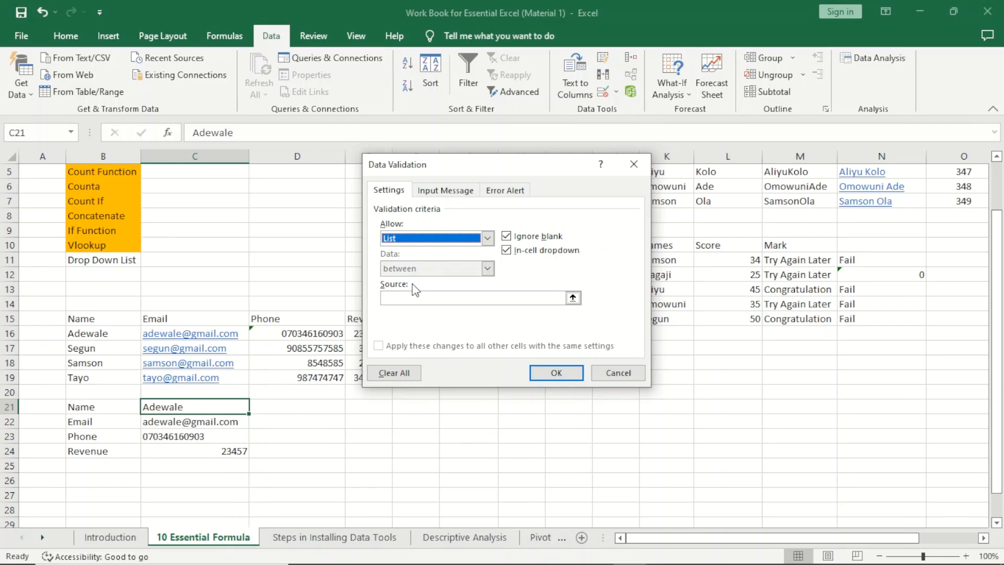
{"action": "left_click", "coordinate": [573, 298]}
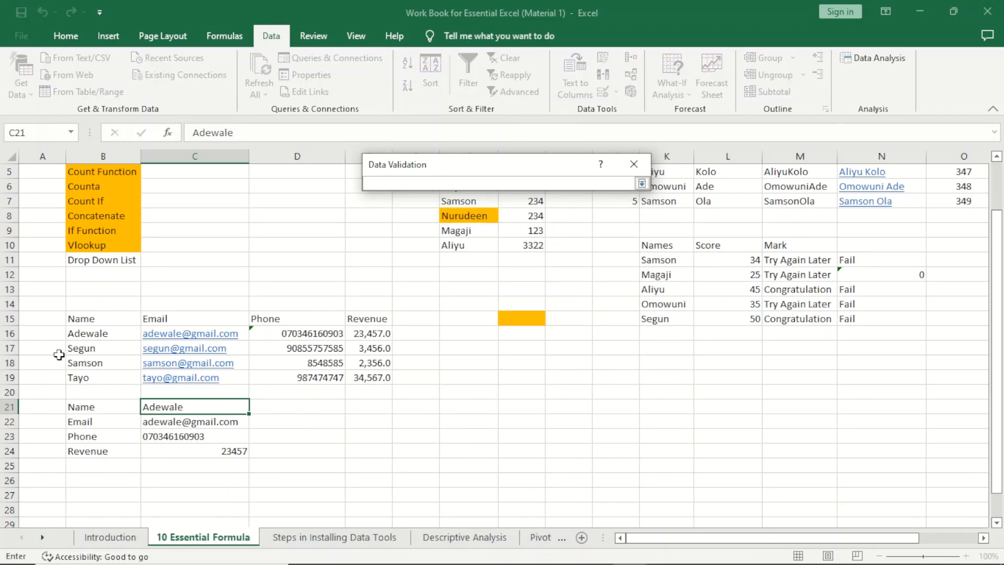
{"action": "left_click_drag", "start_coordinate": [77, 337], "coordinate": [78, 372]}
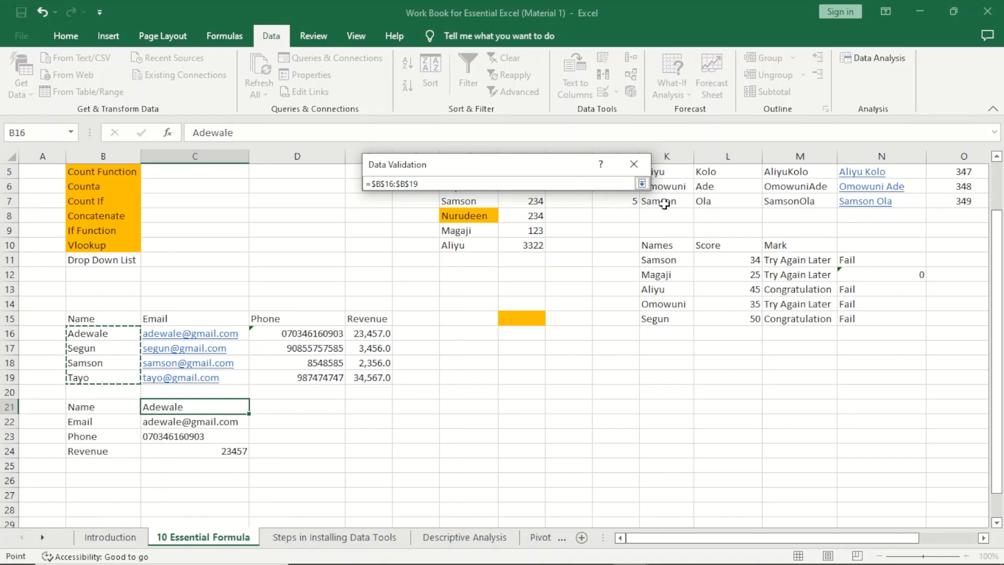
{"action": "left_click", "coordinate": [641, 184]}
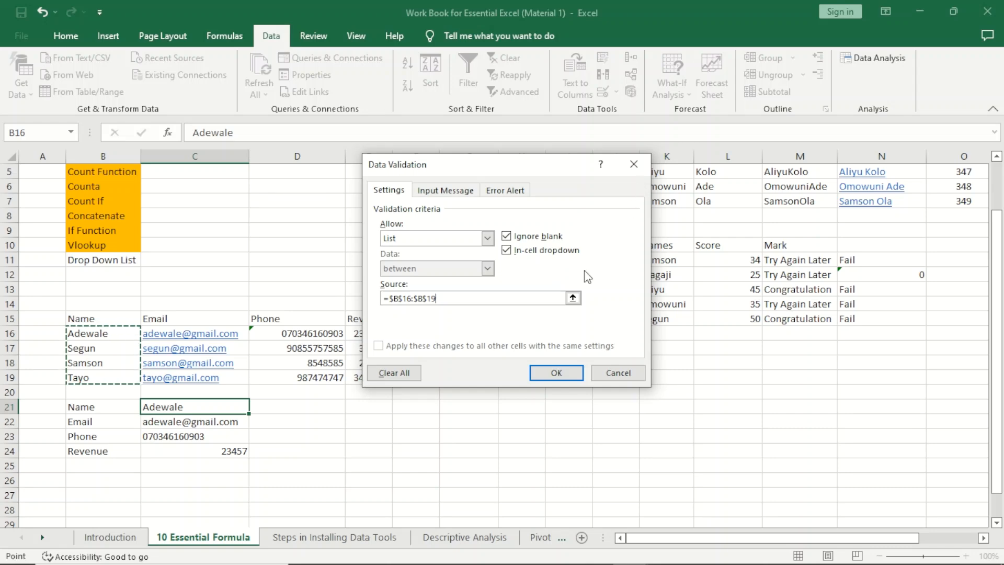
{"action": "left_click", "coordinate": [557, 373]}
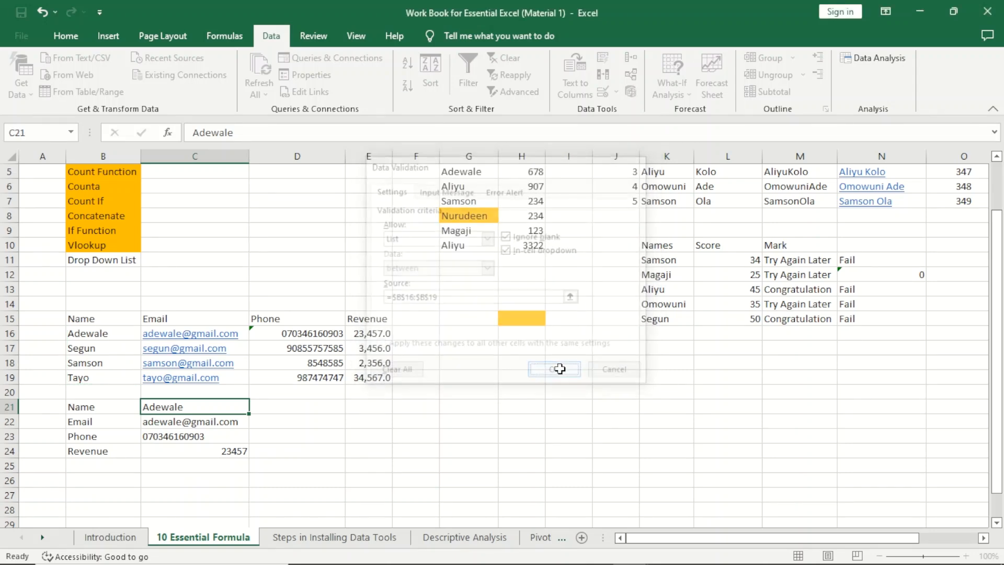
{"action": "left_click", "coordinate": [296, 453]}
Step: Pick the second, third, then fourth contact from C21's drop-down, watching lookups update
{"action": "left_click", "coordinate": [197, 412]}
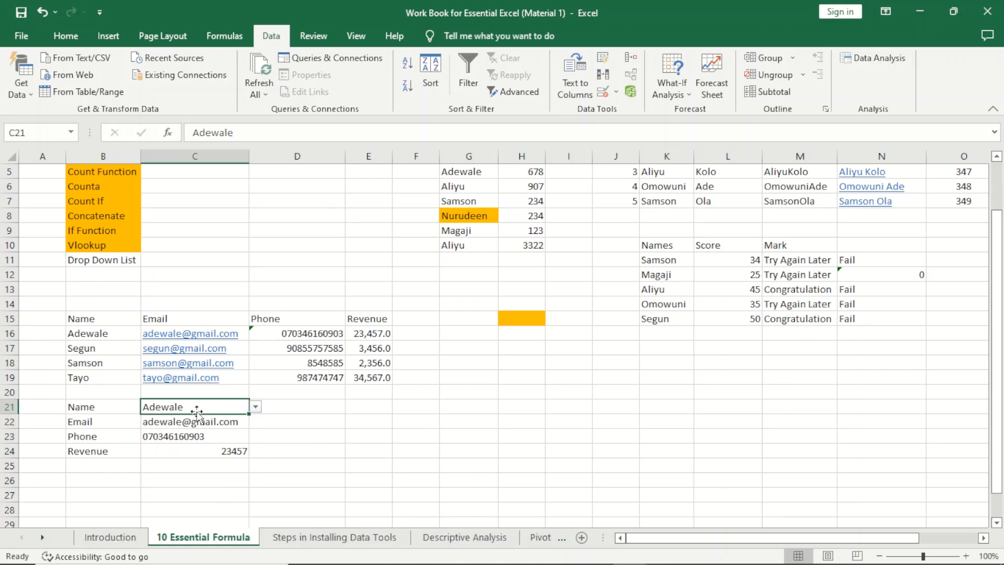
{"action": "left_click", "coordinate": [254, 408]}
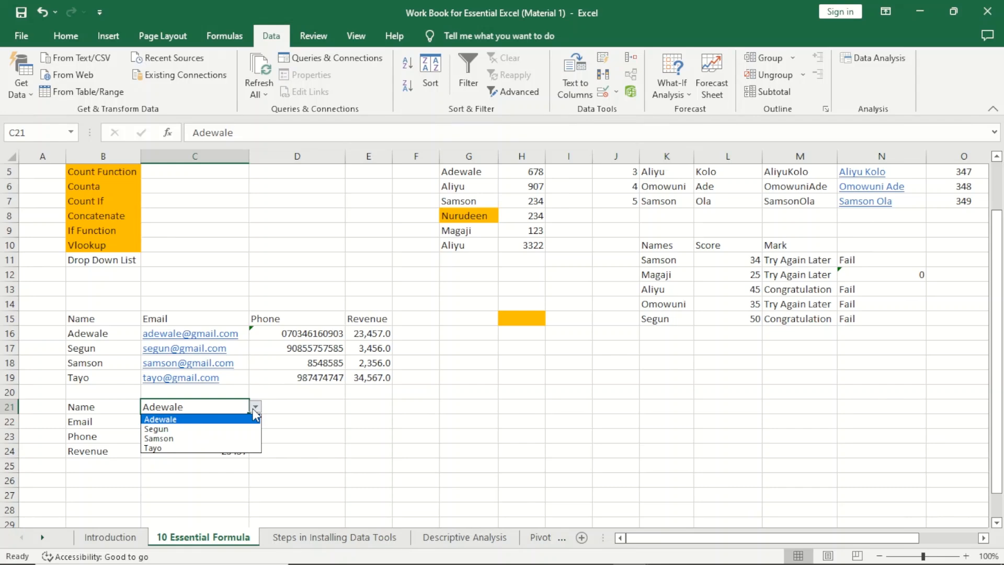
{"action": "left_click", "coordinate": [215, 430]}
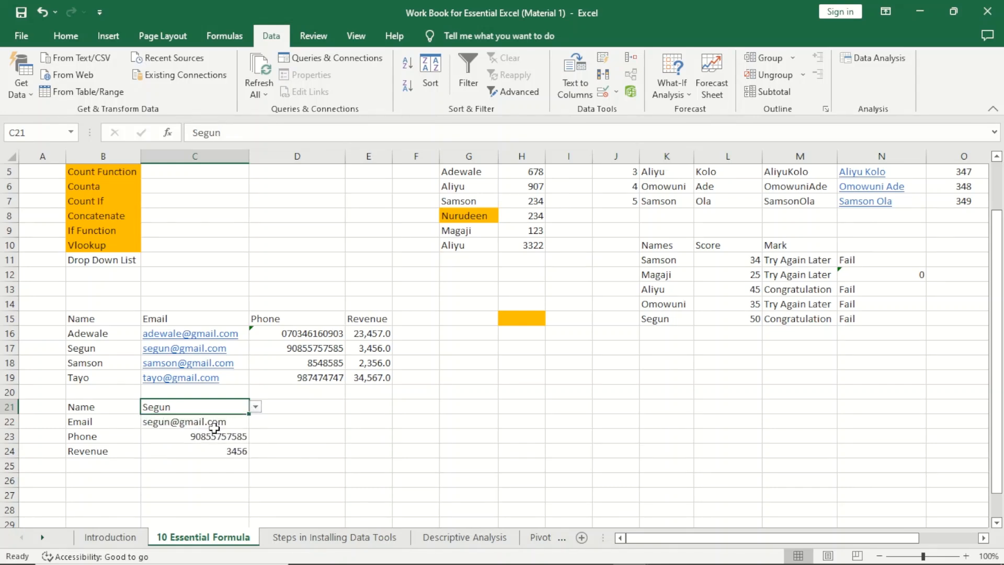
{"action": "left_click", "coordinate": [257, 410]}
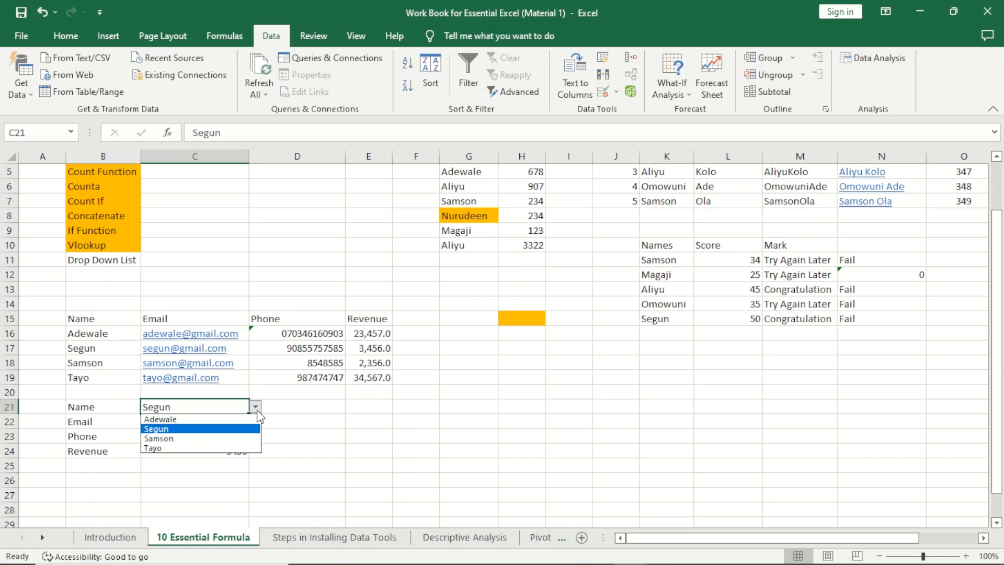
{"action": "left_click", "coordinate": [224, 442]}
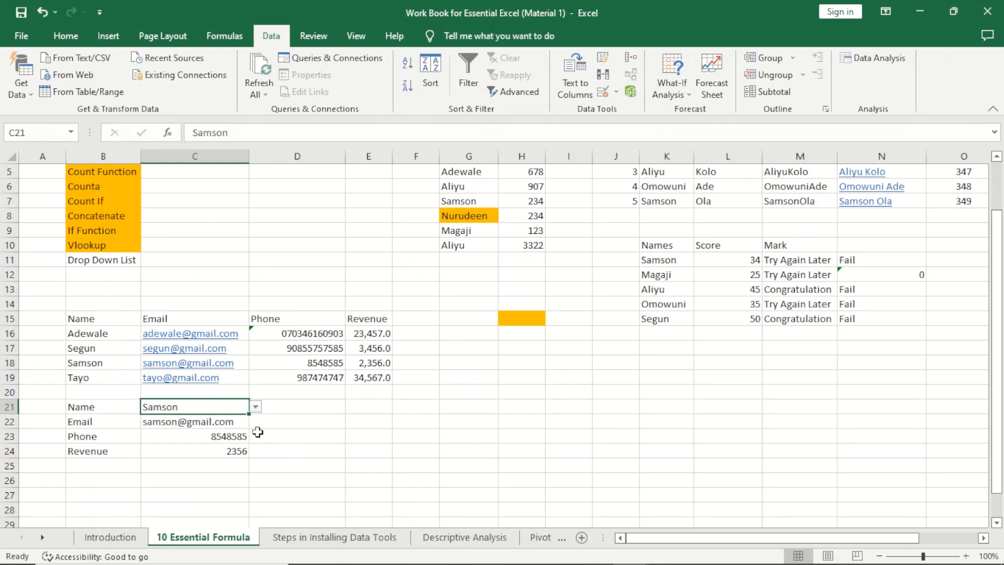
{"action": "left_click", "coordinate": [256, 407]}
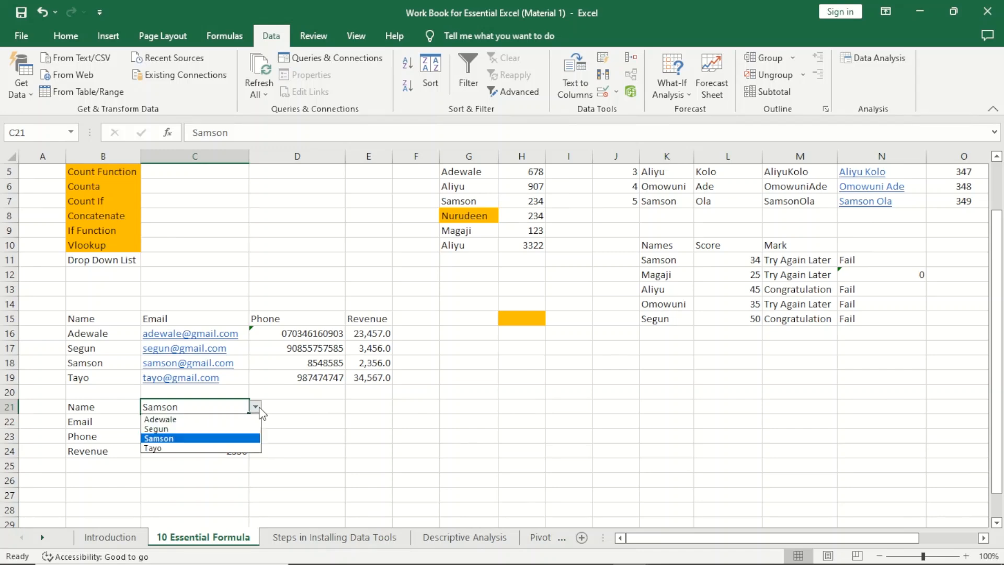
{"action": "left_click", "coordinate": [215, 448]}
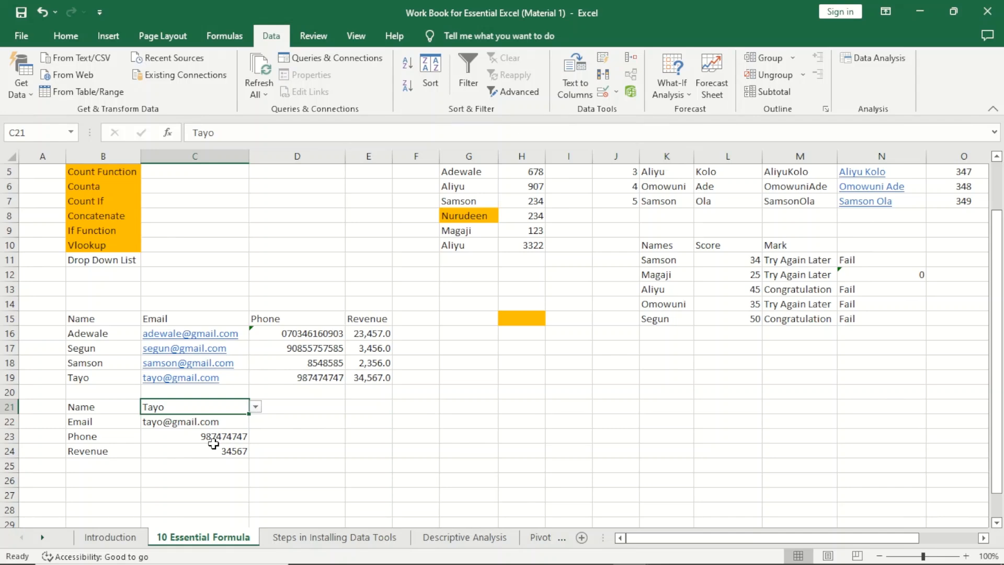
Step: Fill the Drop Down List topic in B11 orange
{"action": "left_click", "coordinate": [93, 259]}
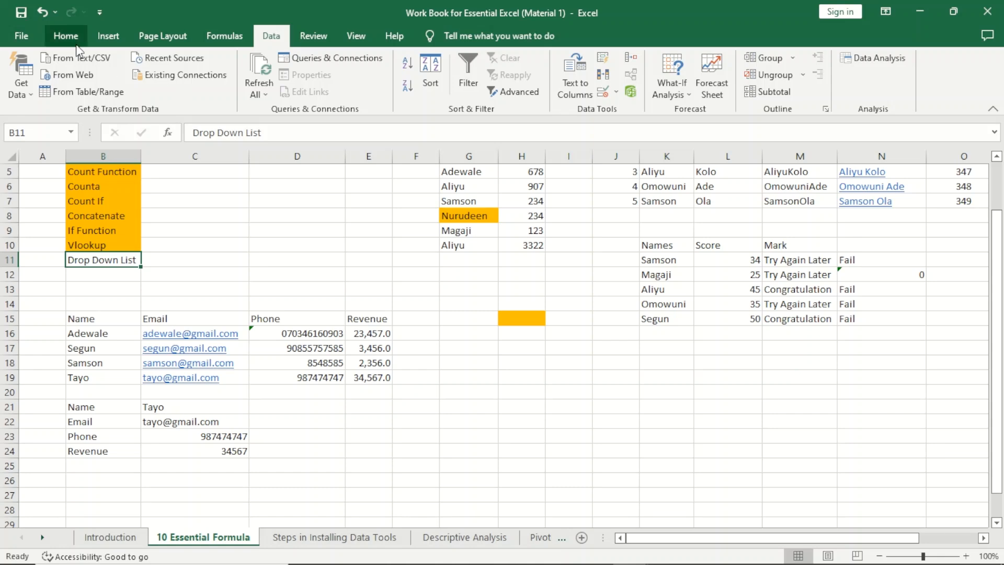
{"action": "left_click", "coordinate": [65, 36]}
{"action": "left_click", "coordinate": [188, 86]}
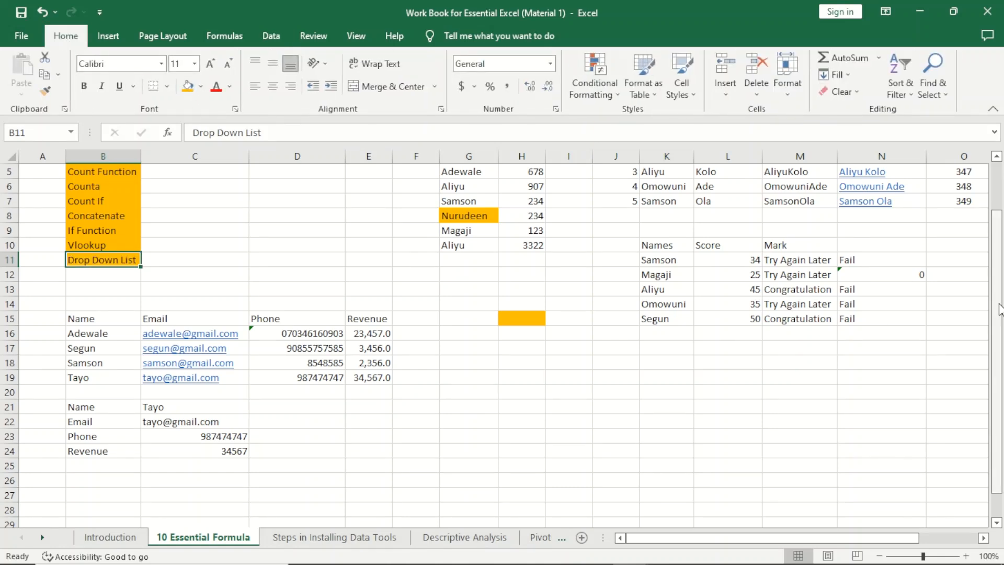
Step: Scroll up and review the highlighted formula topics from B2 through B9
{"action": "left_click_drag", "start_coordinate": [999, 310], "coordinate": [999, 251]}
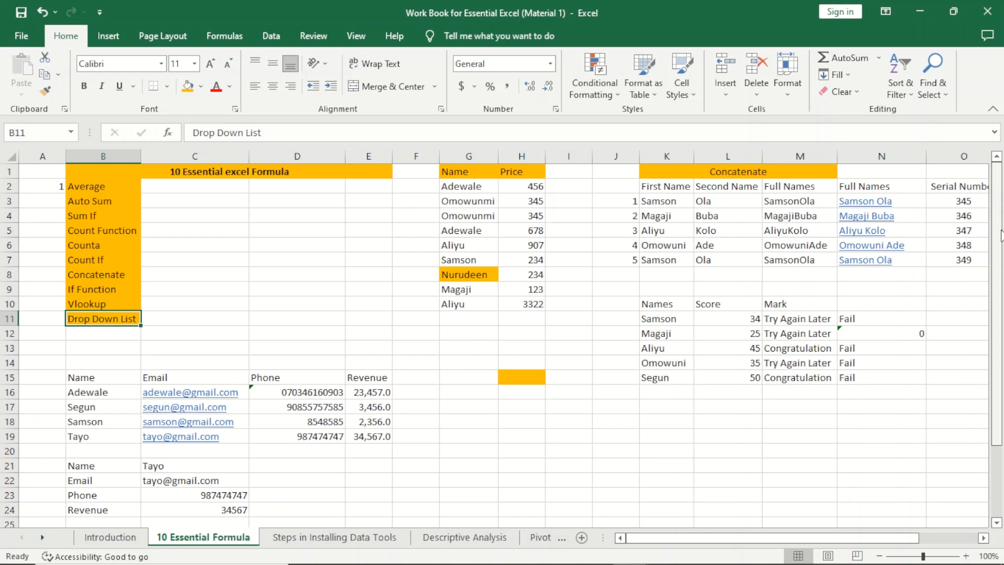
{"action": "left_click", "coordinate": [73, 185]}
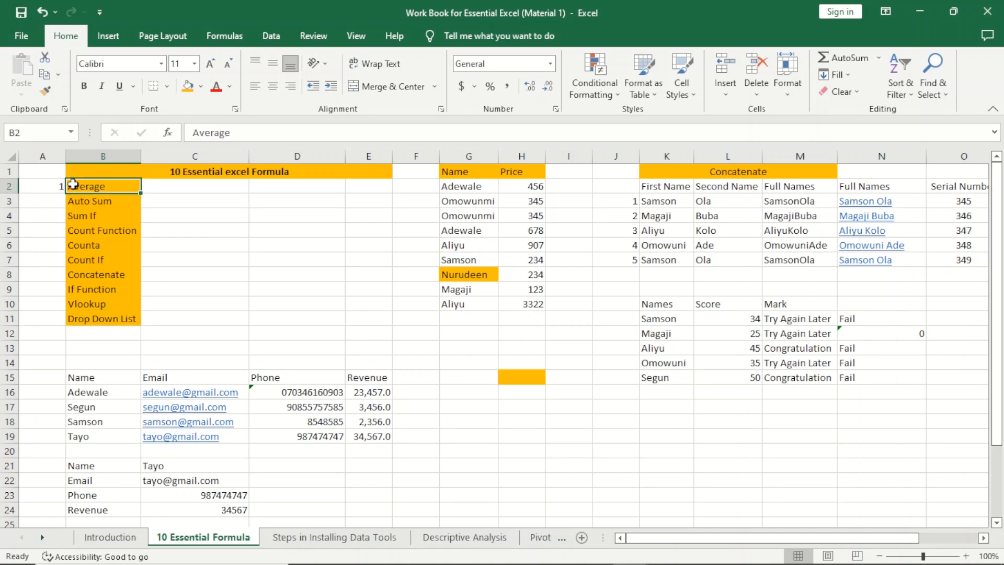
{"action": "left_click", "coordinate": [99, 202]}
{"action": "left_click", "coordinate": [118, 221]}
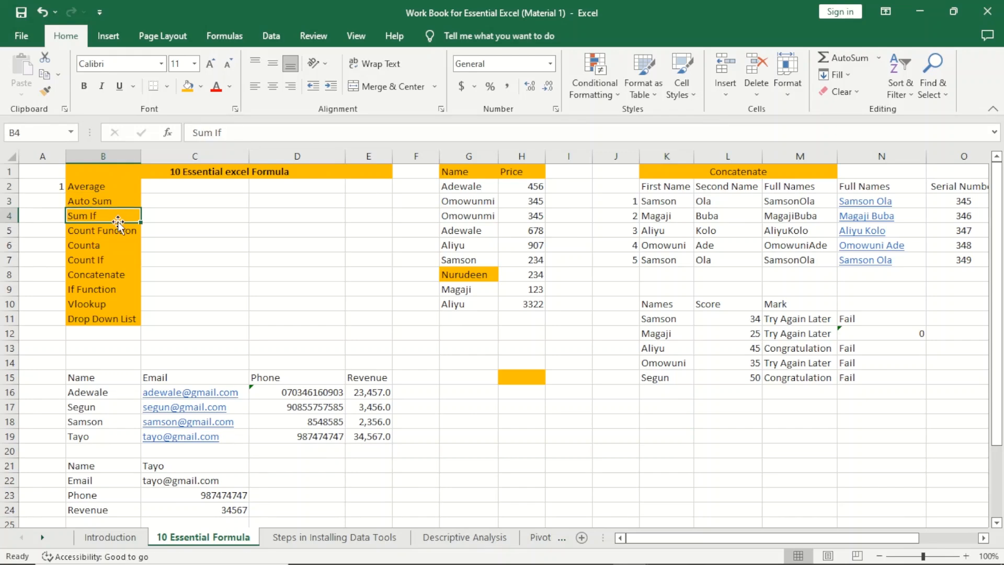
{"action": "left_click", "coordinate": [129, 234]}
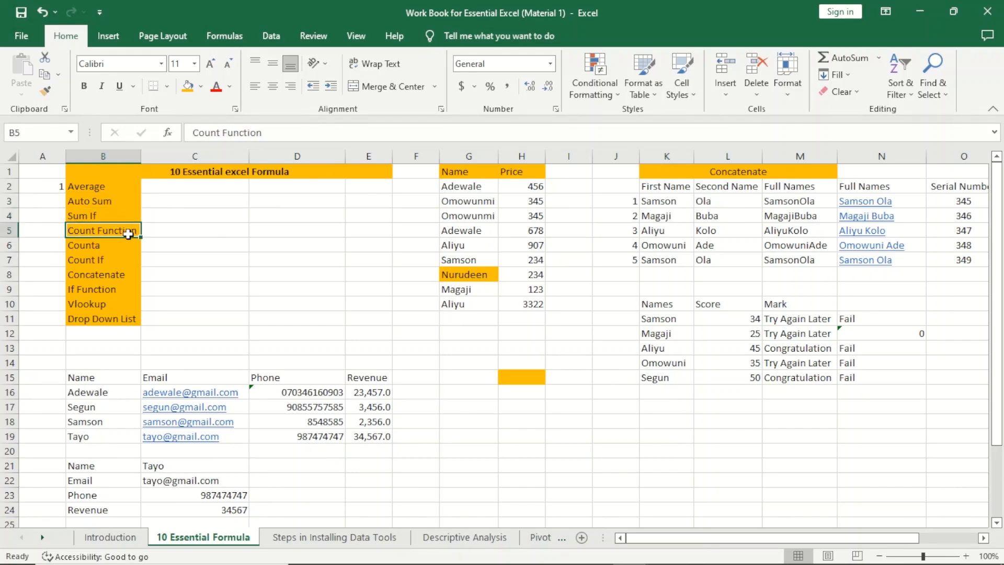
{"action": "left_click", "coordinate": [104, 245]}
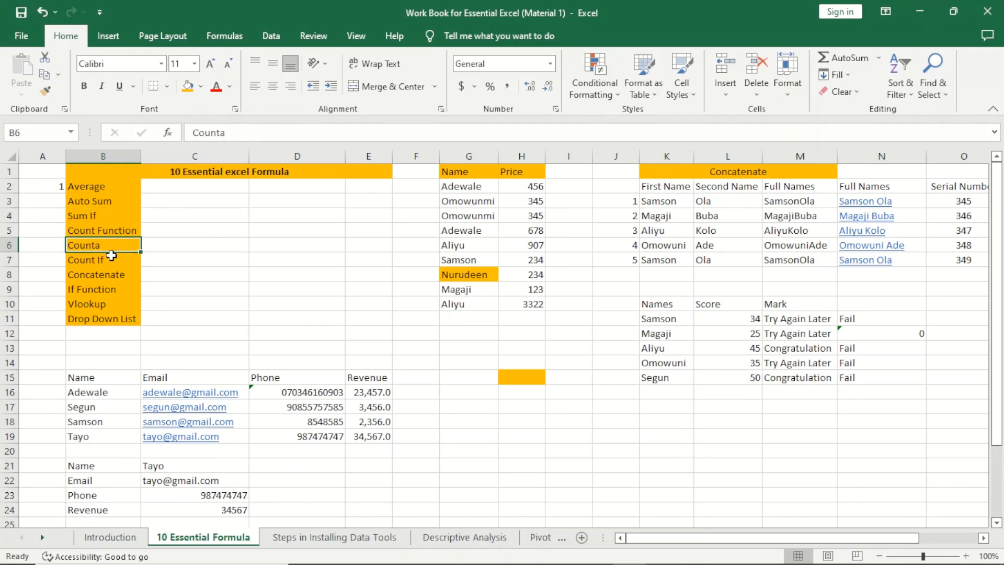
{"action": "left_click", "coordinate": [111, 257]}
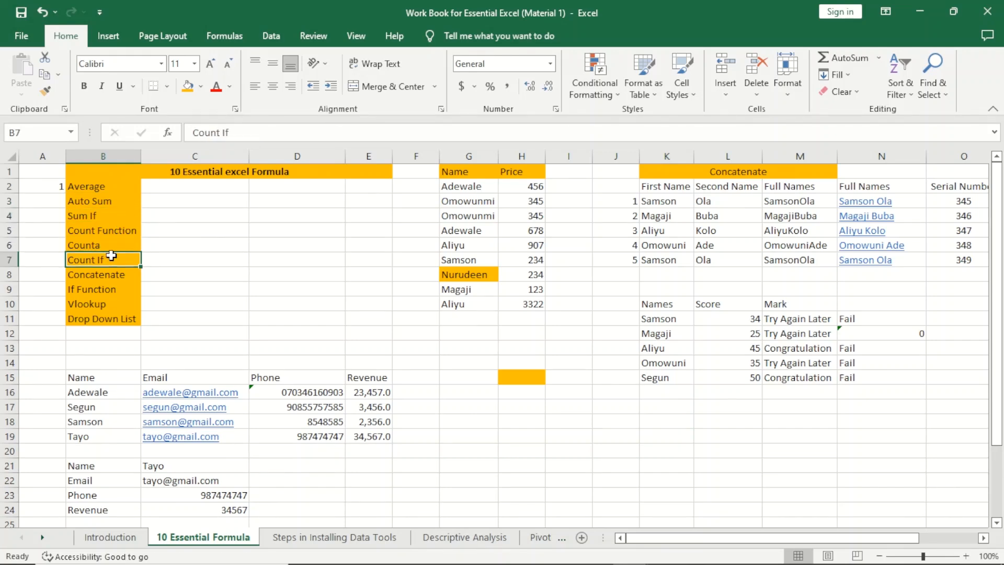
{"action": "left_click", "coordinate": [130, 277]}
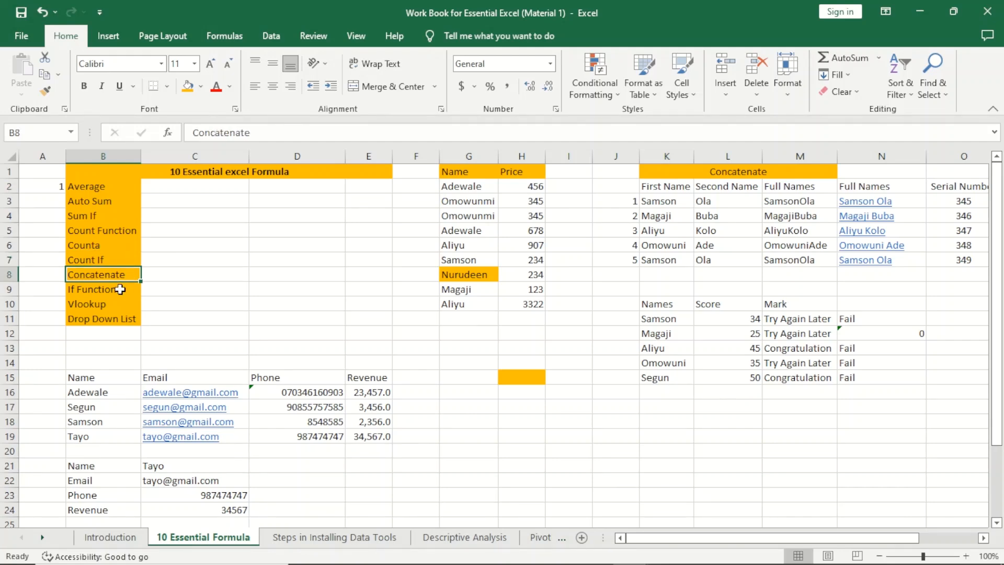
{"action": "left_click", "coordinate": [120, 289]}
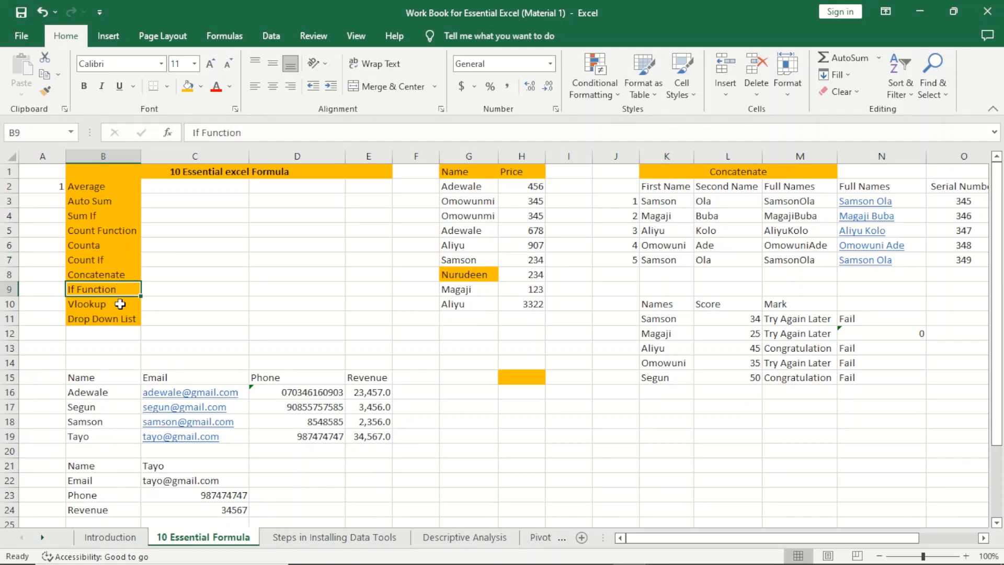